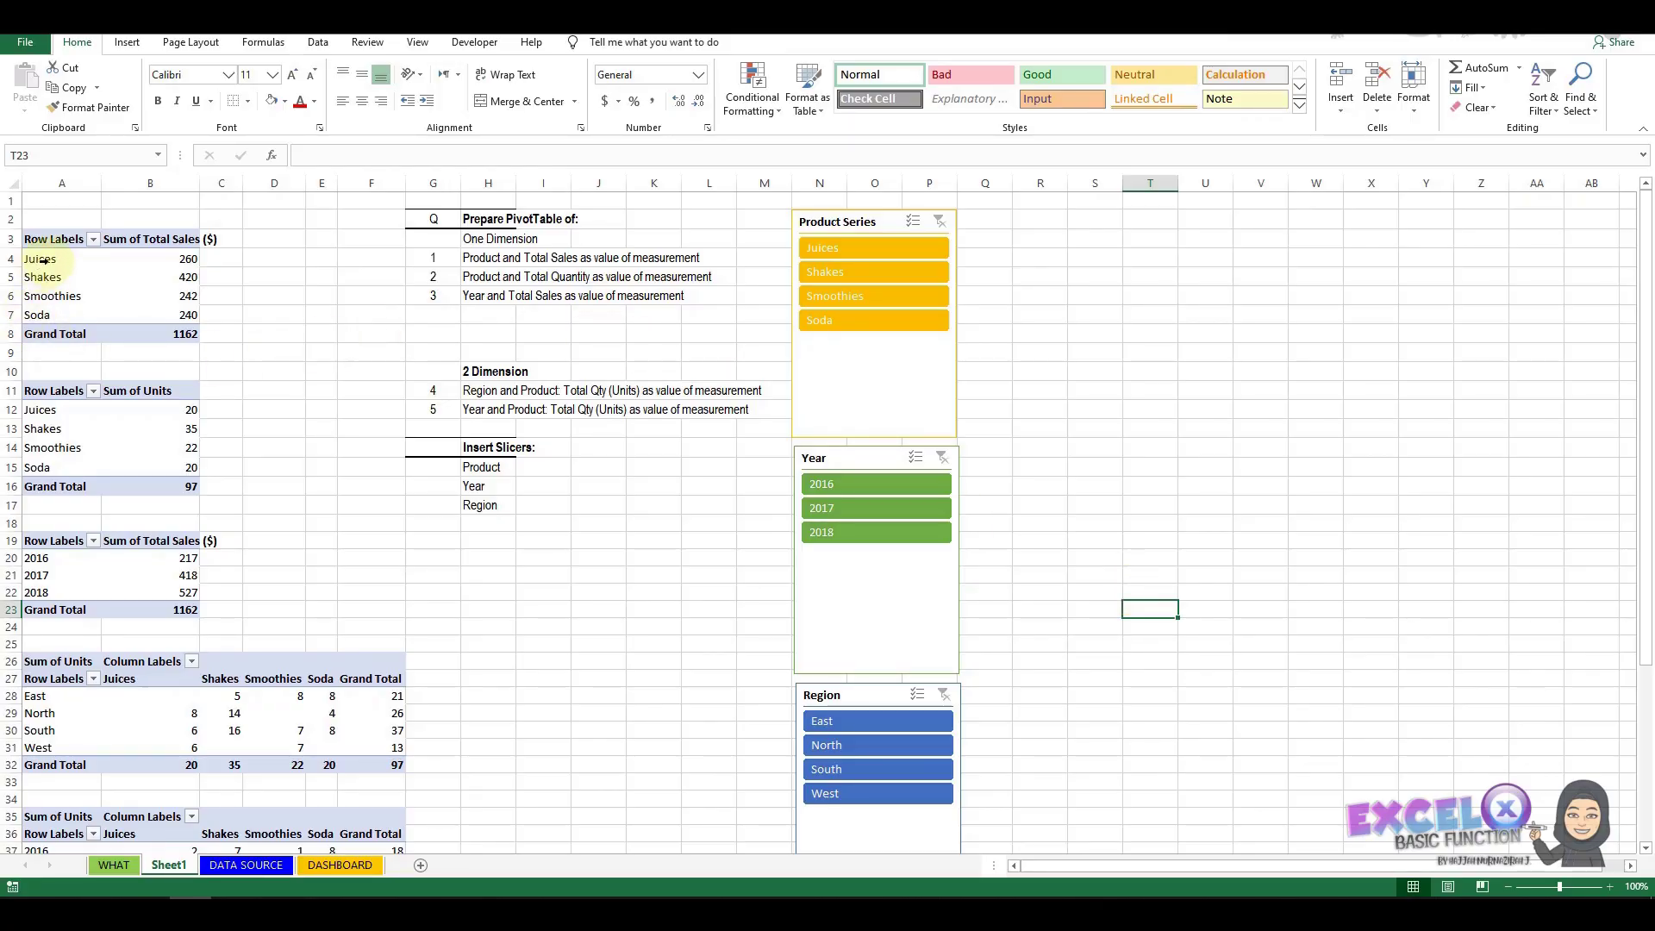
Select cell A4 in the product sales pivot table to show the PivotTable Fields pane.
{"action": "left_click", "coordinate": [59, 261]}
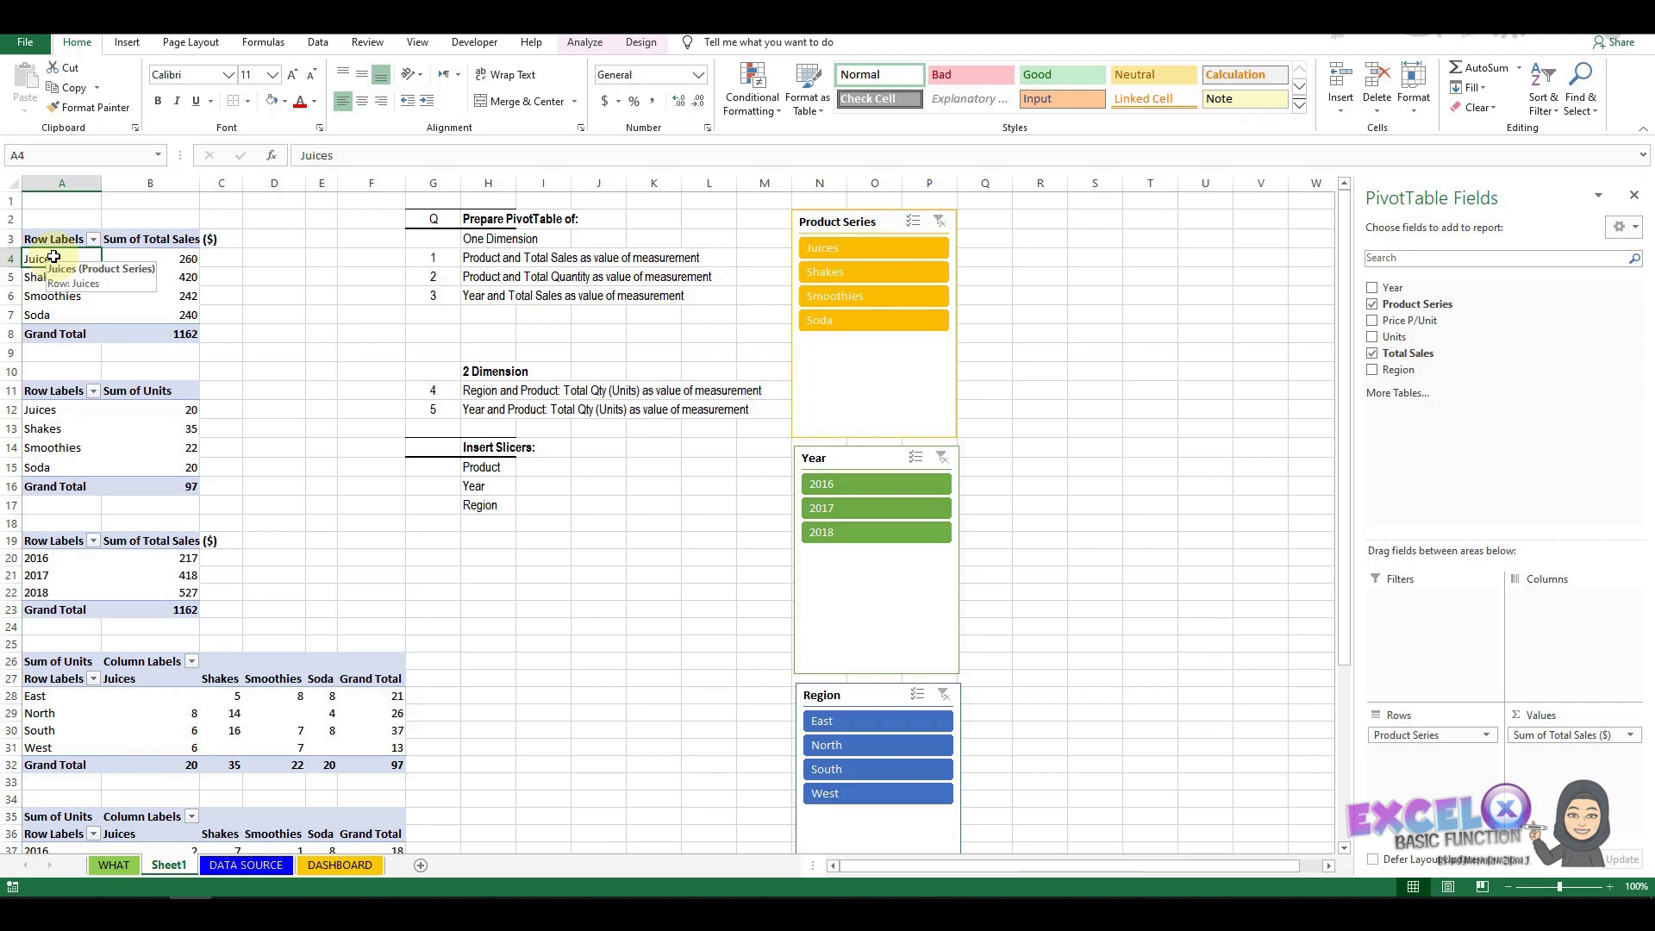
Insert a clustered column PivotChart of Total Sales by product and move it beside the slicers.
{"action": "left_click", "coordinate": [127, 44]}
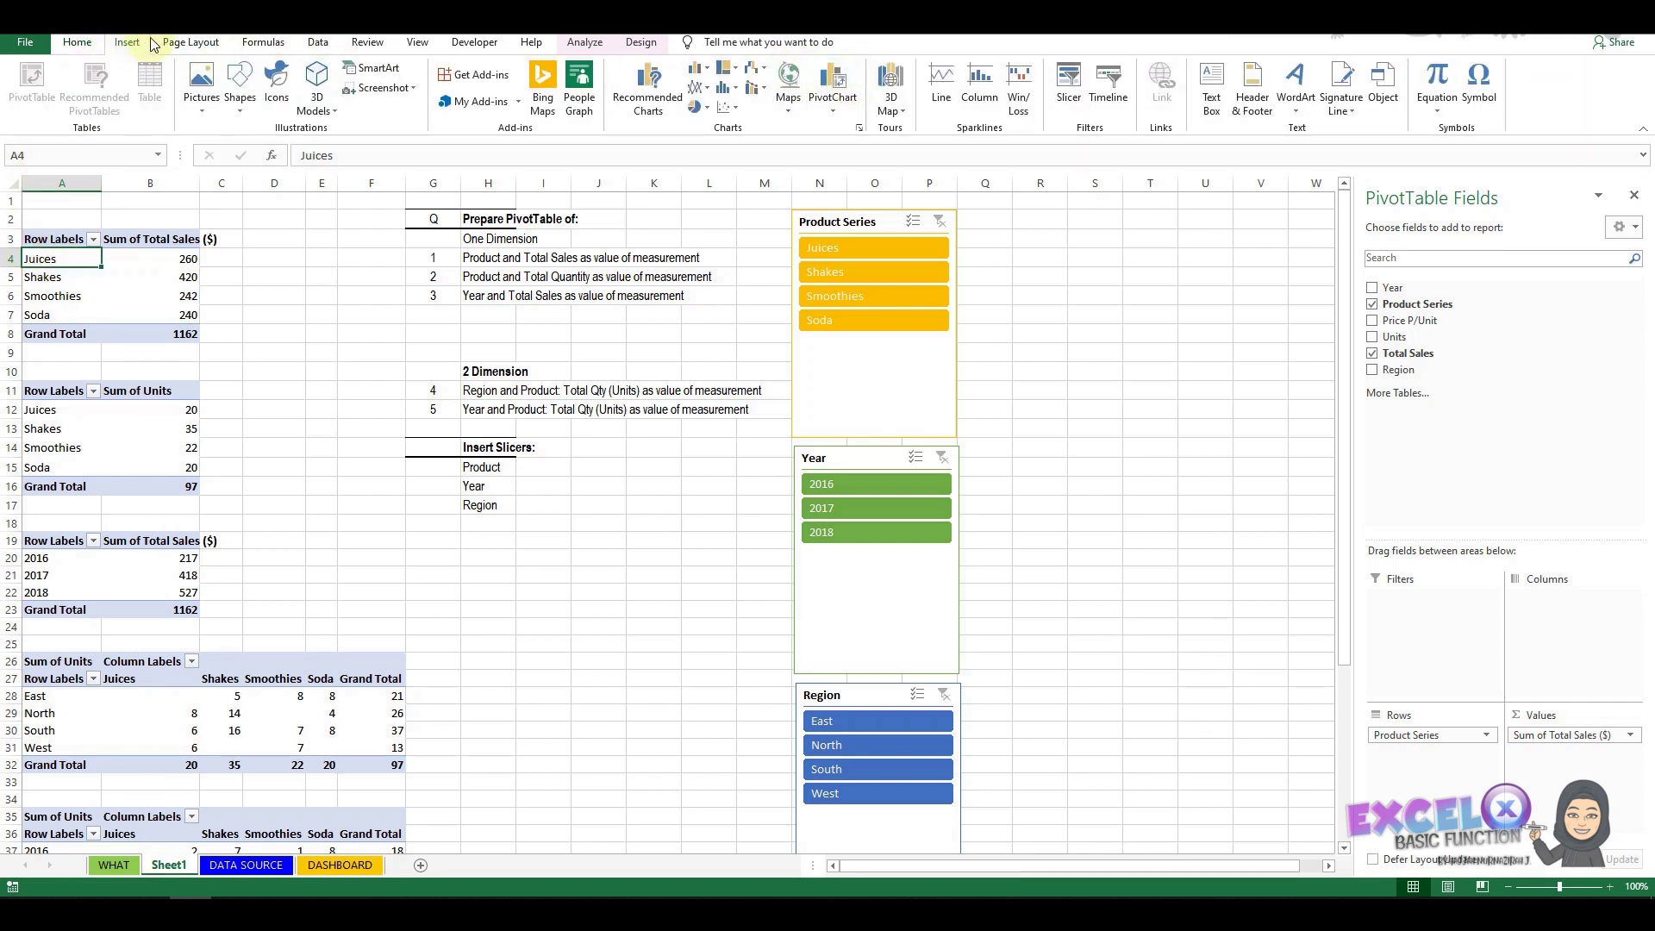
{"action": "left_click", "coordinate": [834, 105]}
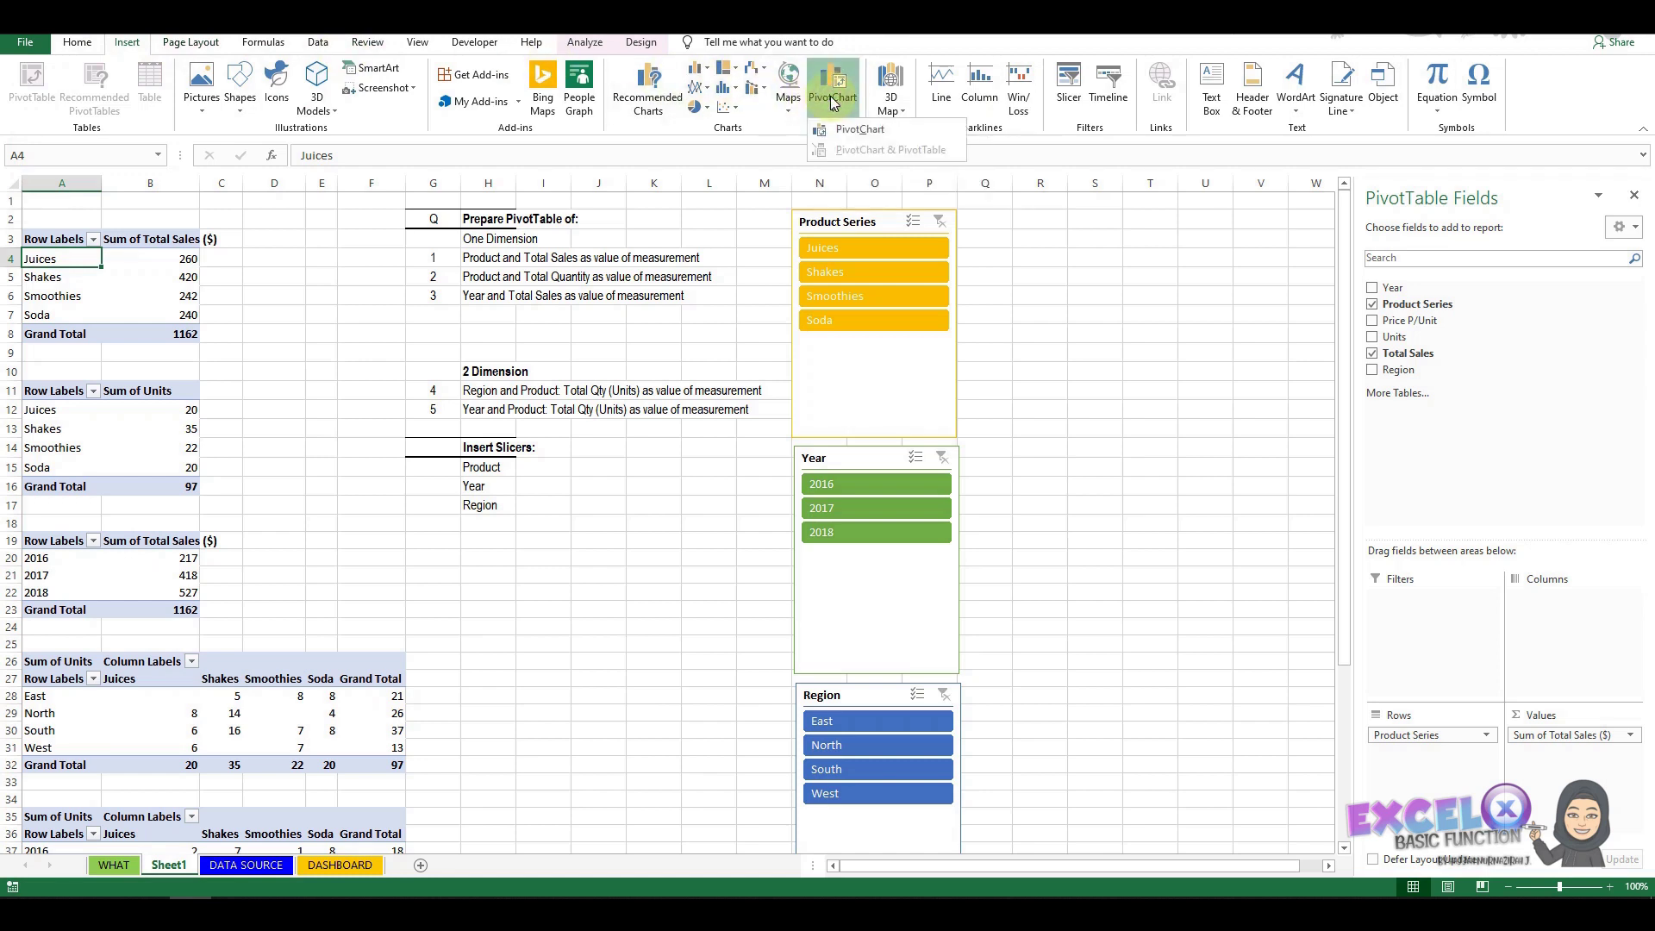
{"action": "left_click", "coordinate": [858, 129]}
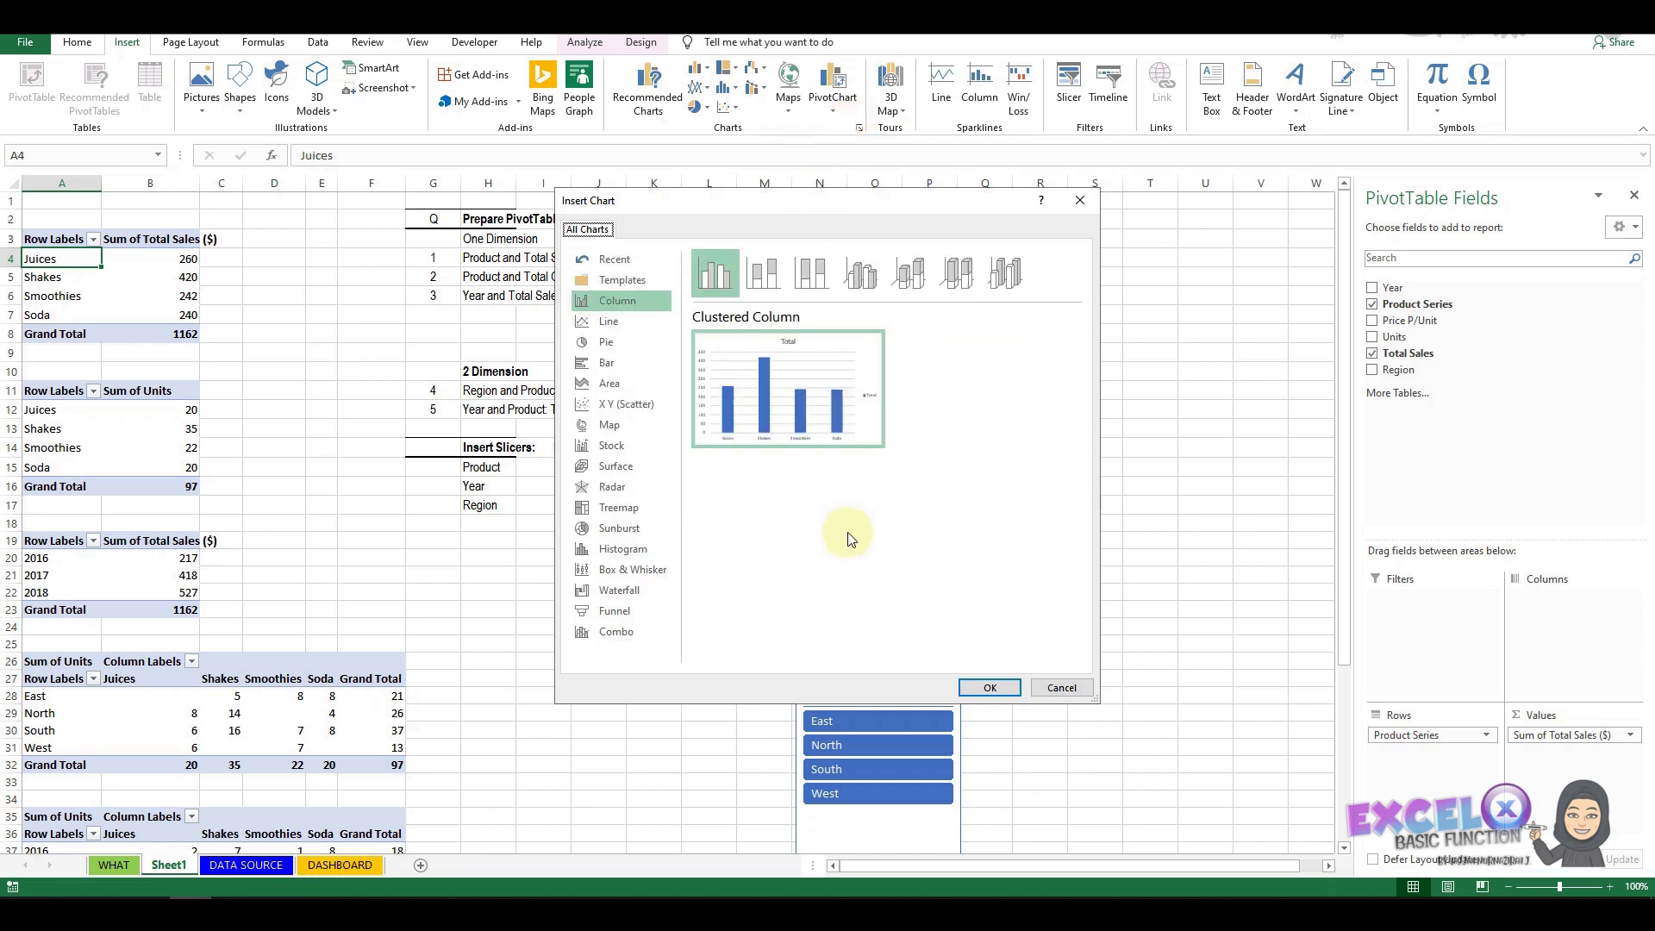
{"action": "left_click", "coordinate": [1008, 689]}
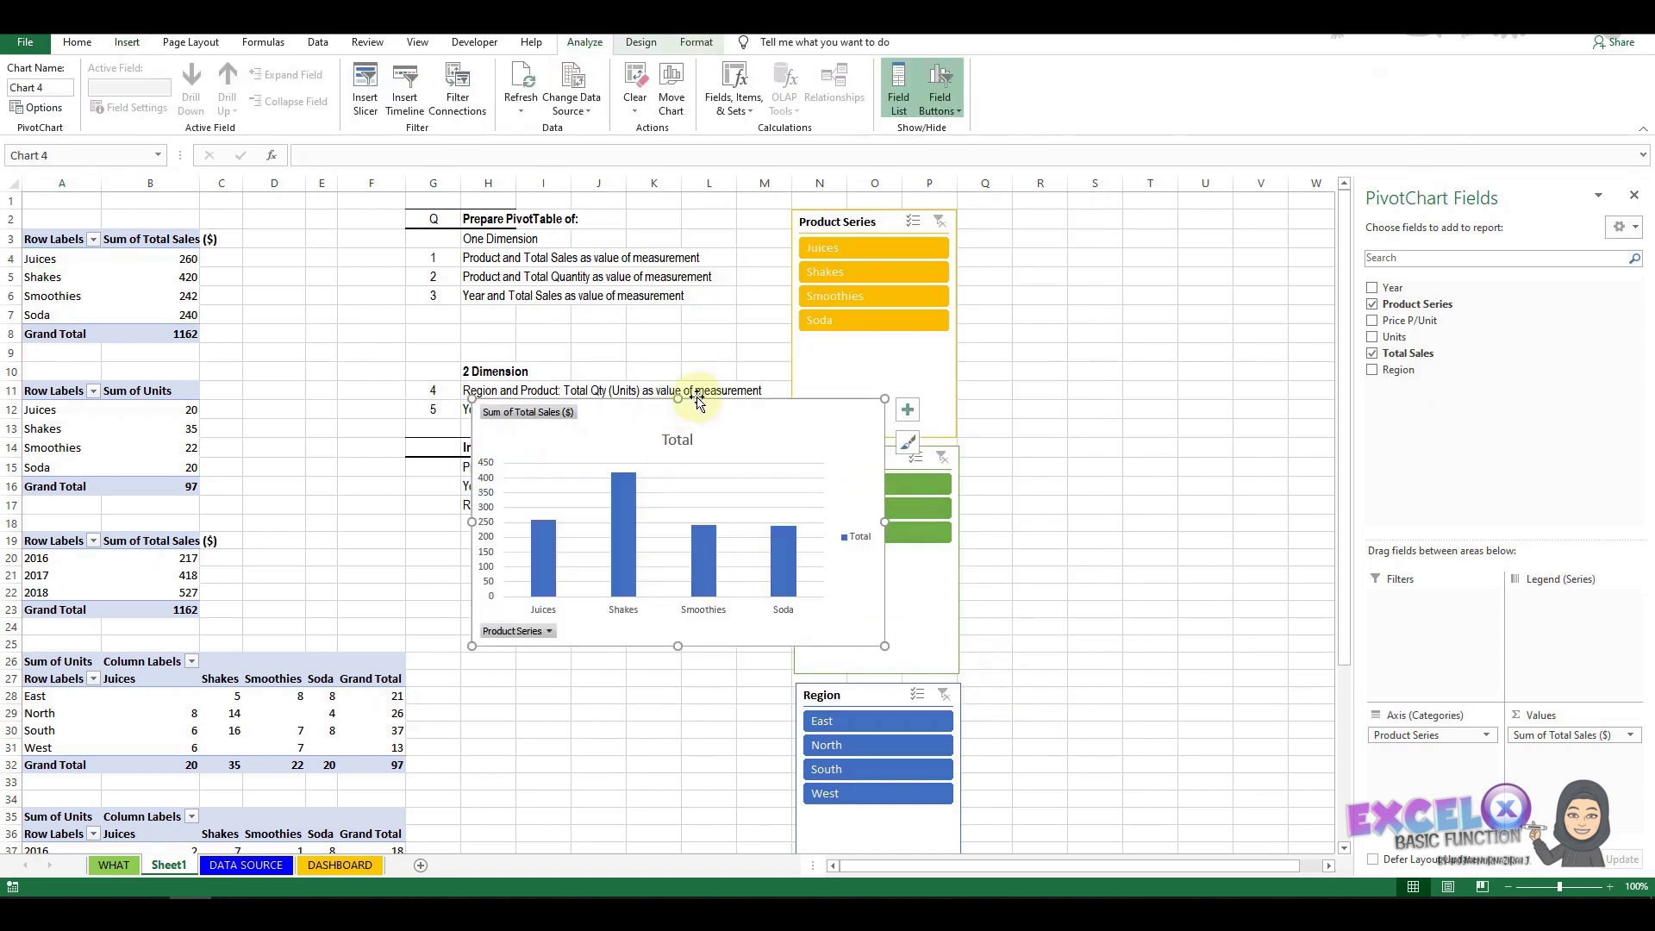
{"action": "left_click_drag", "start_coordinate": [759, 427], "coordinate": [1255, 241]}
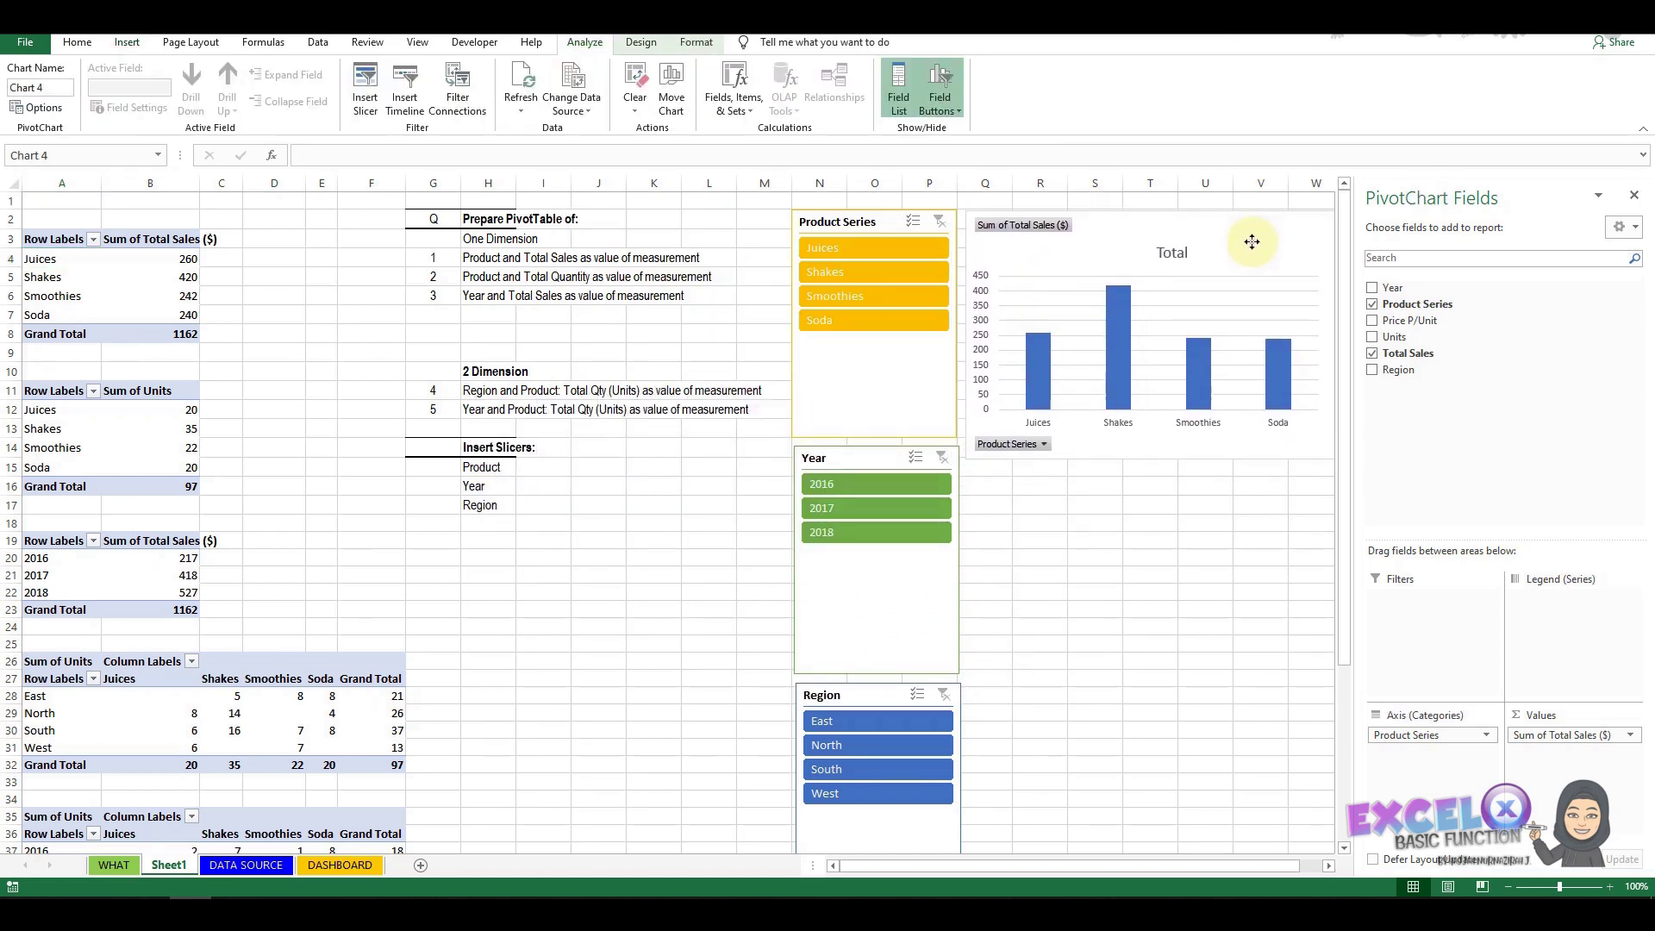
Close the Fields pane and show data labels on the sales chart's columns.
{"action": "left_click", "coordinate": [1635, 195]}
{"action": "left_click", "coordinate": [1403, 224]}
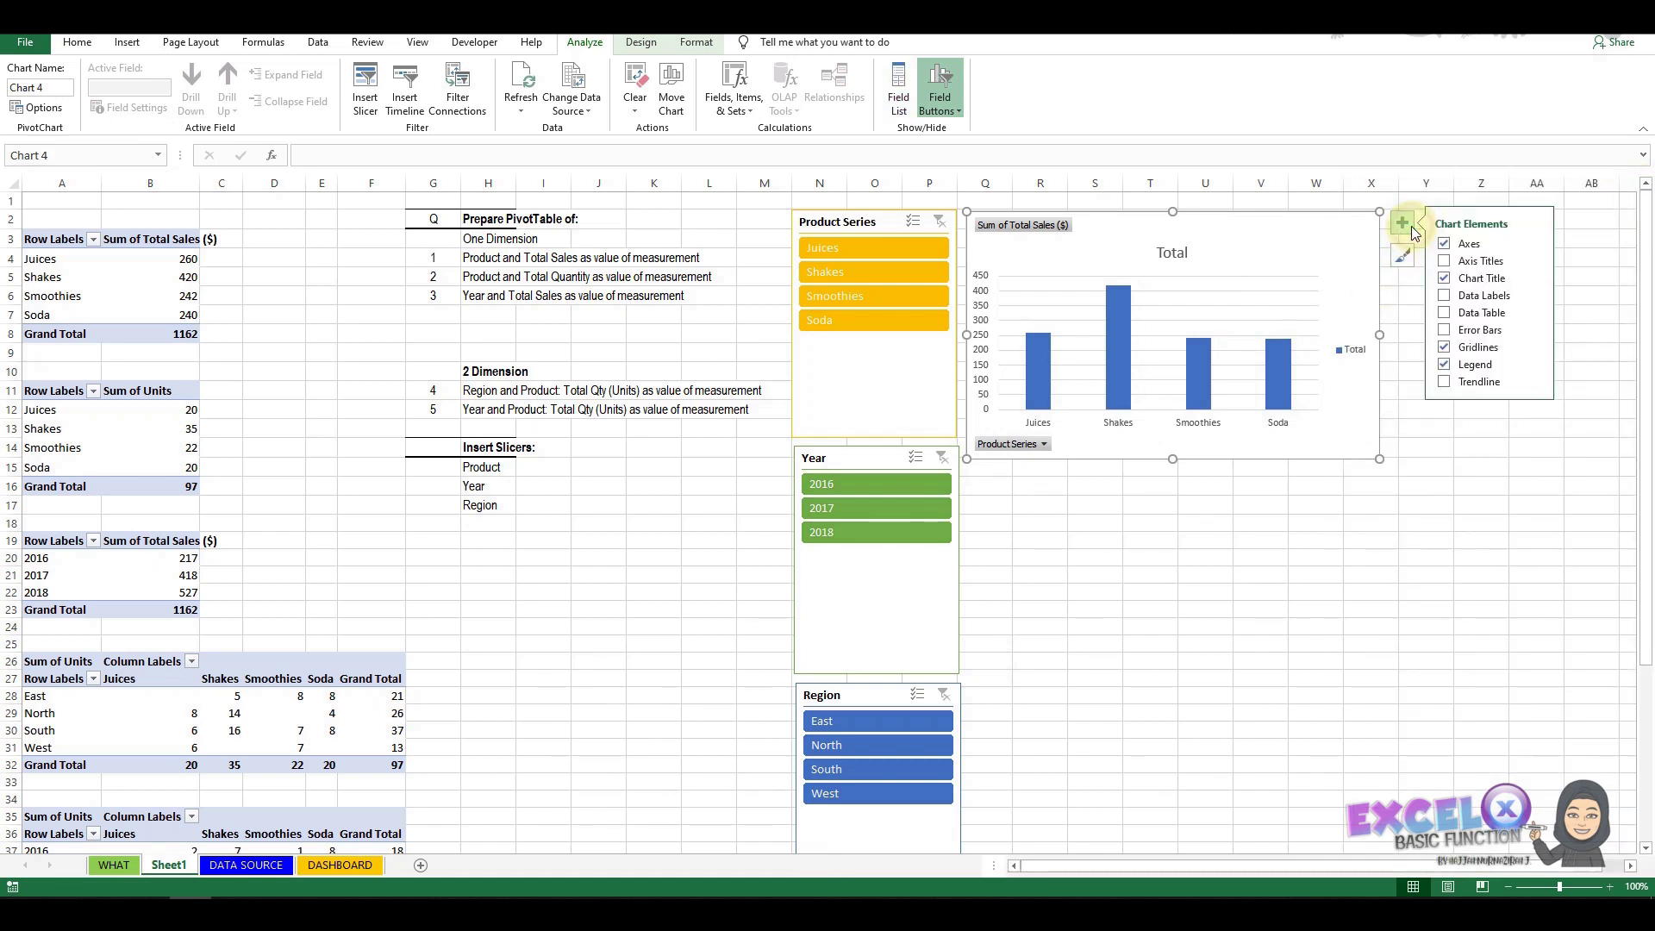
{"action": "left_click", "coordinate": [1446, 294]}
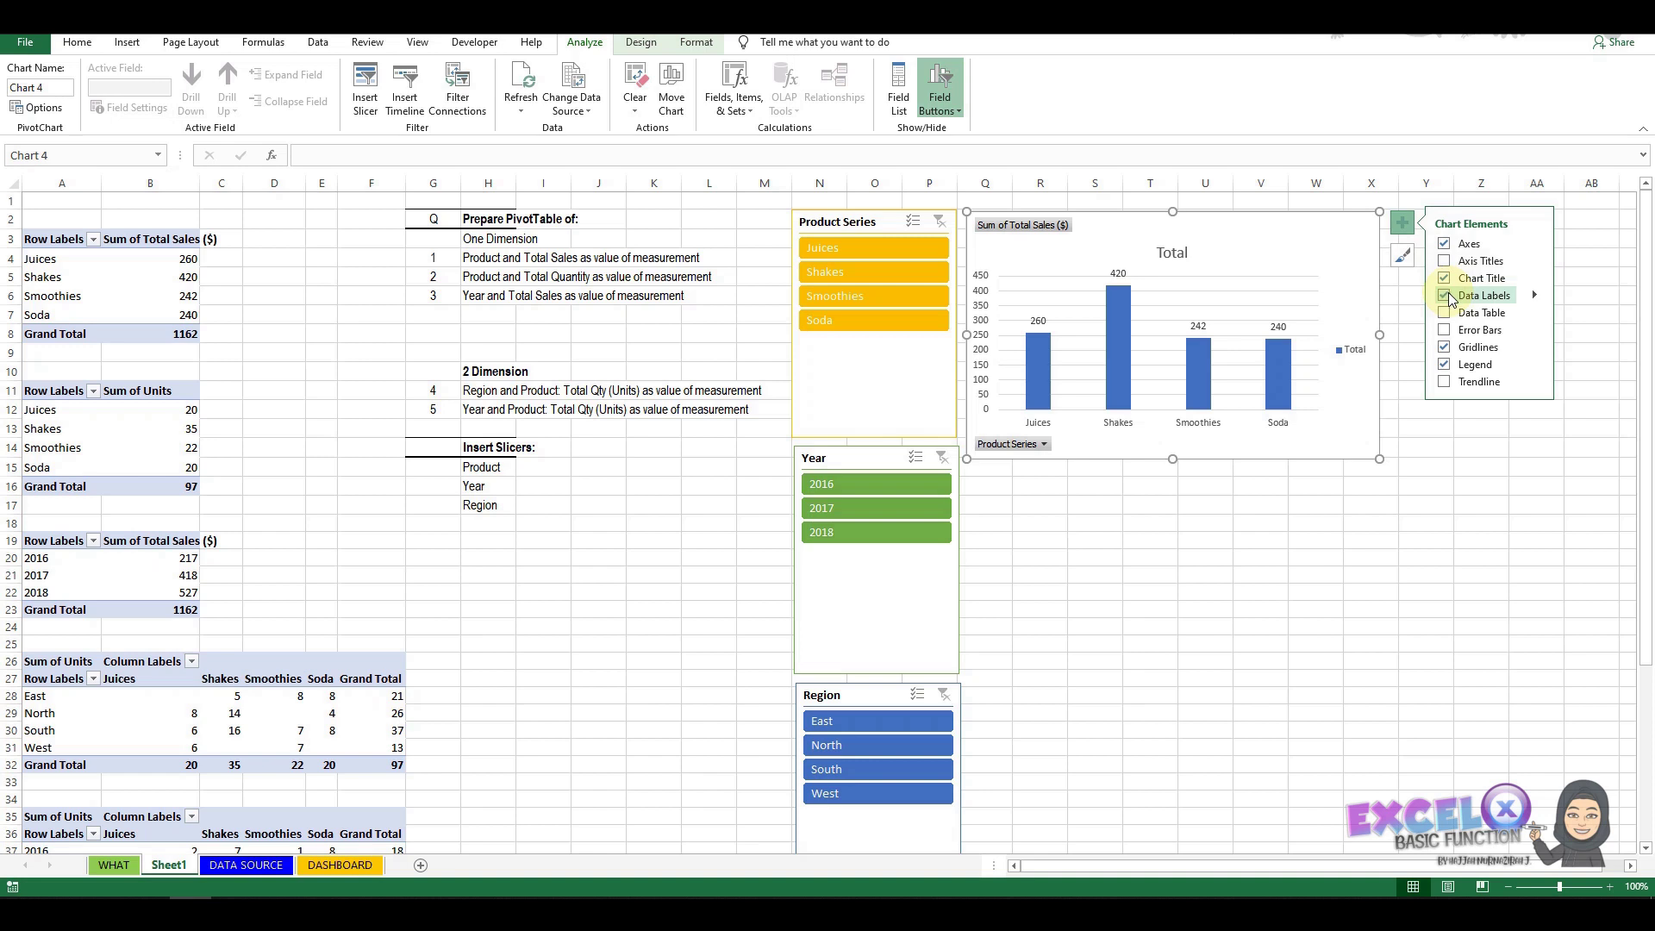
Retitle the sales chart 'Total Sales for Product Series'.
{"action": "left_click", "coordinate": [1174, 253]}
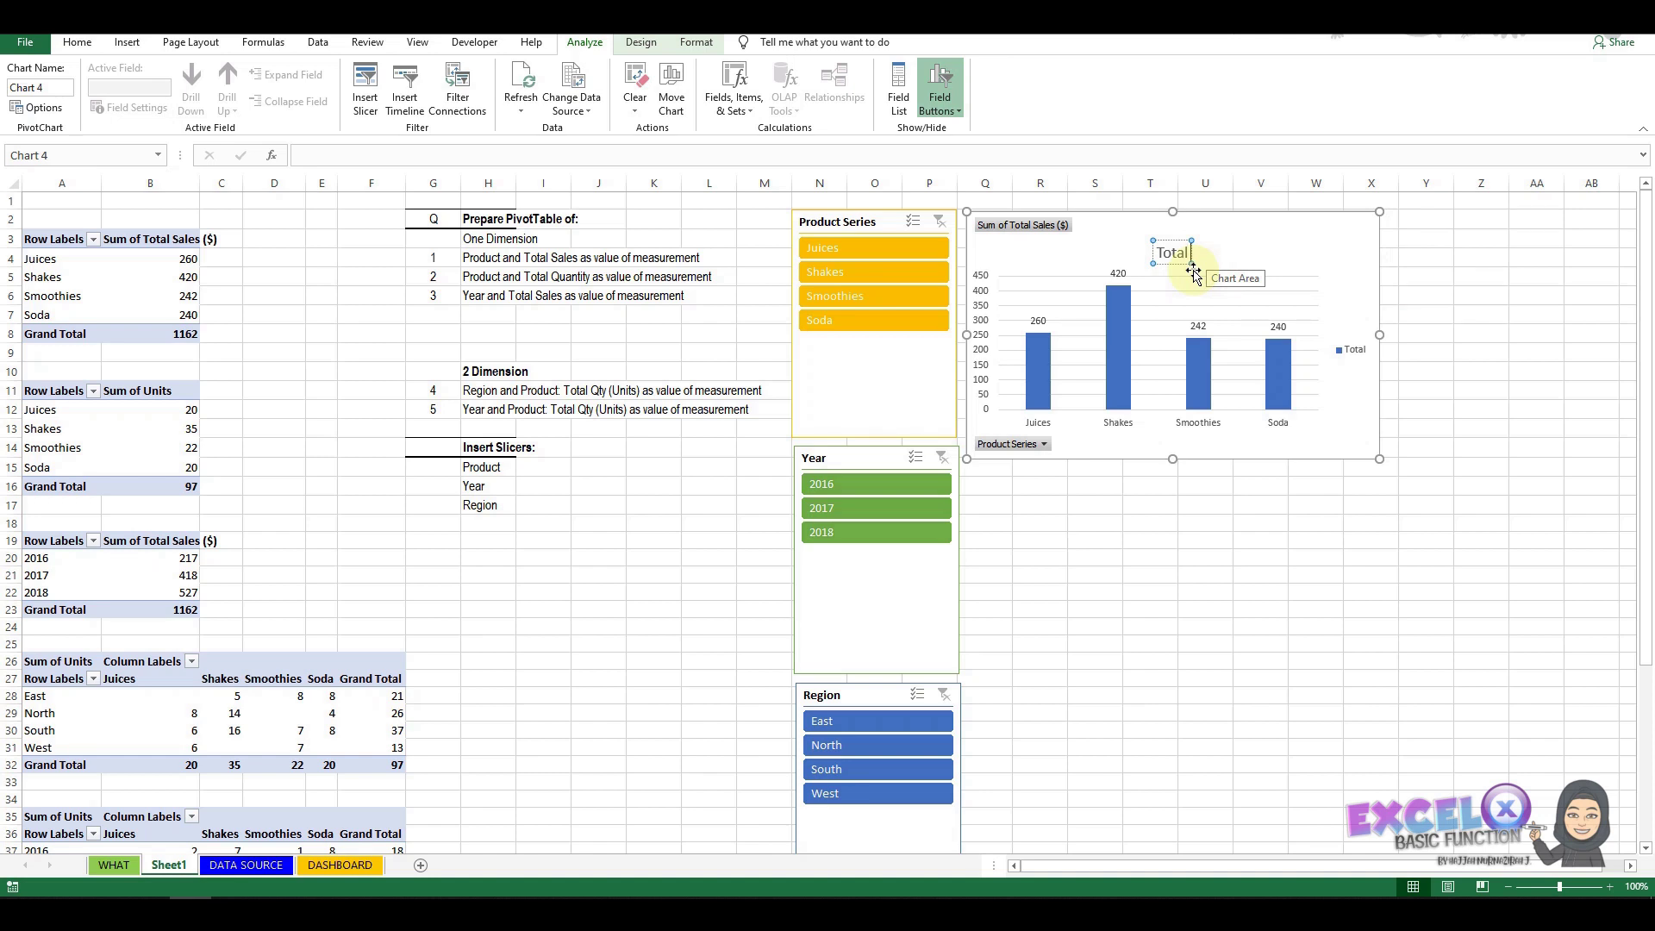
{"action": "type", "text": "Sales for Product Series"}
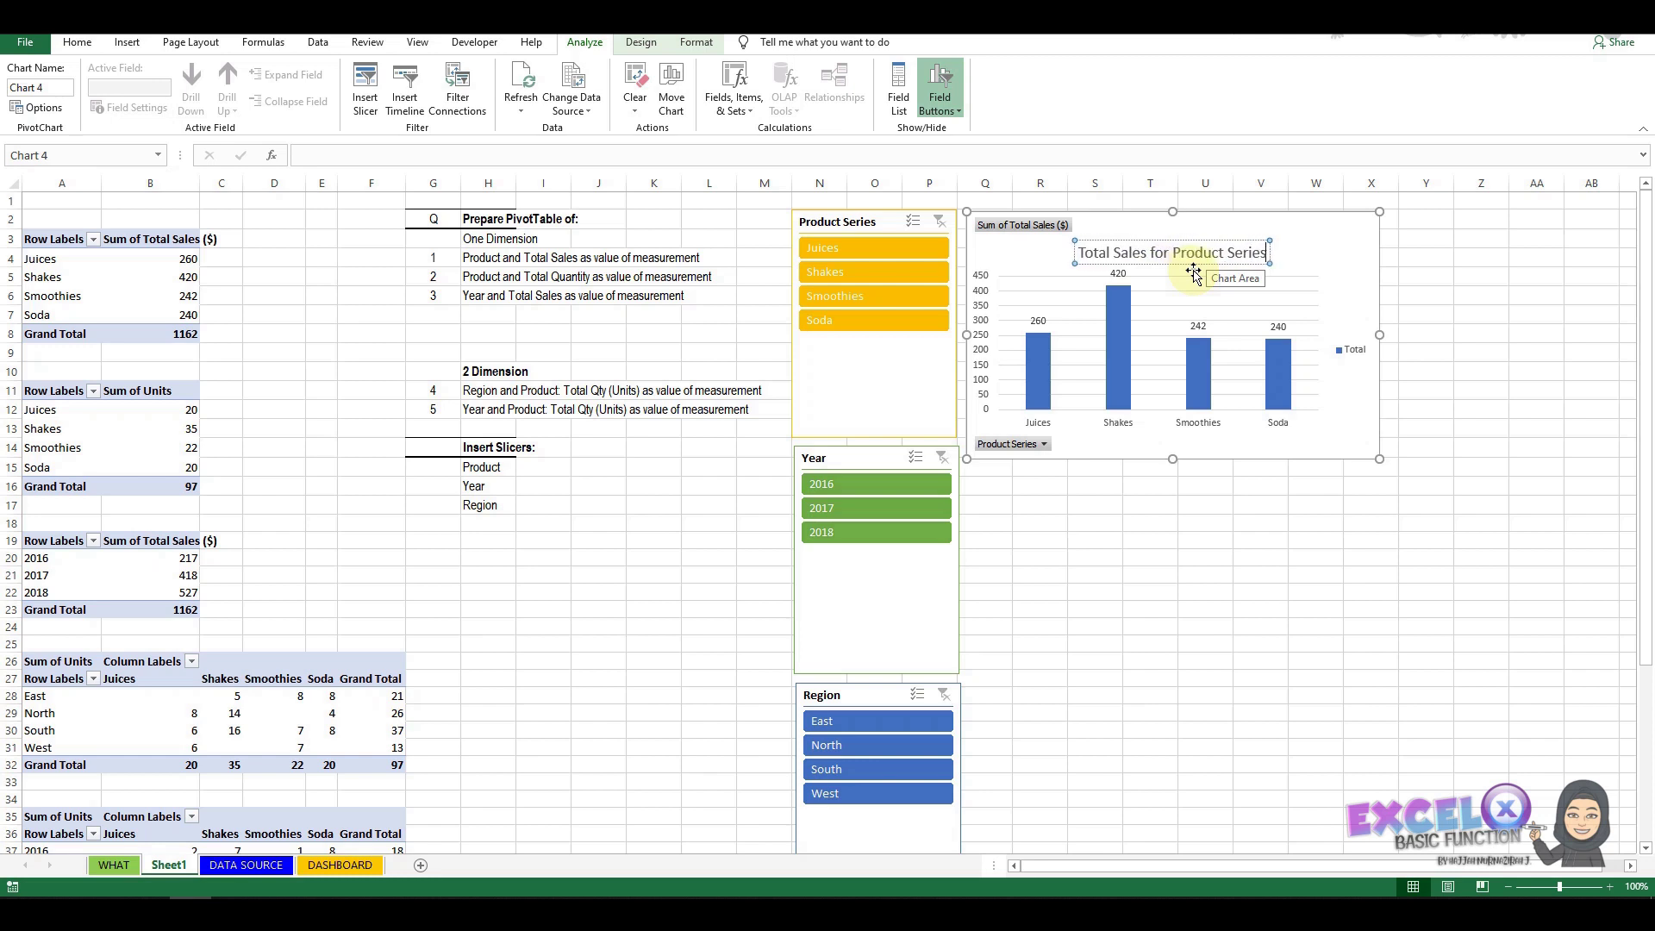
{"action": "left_click", "coordinate": [1346, 268]}
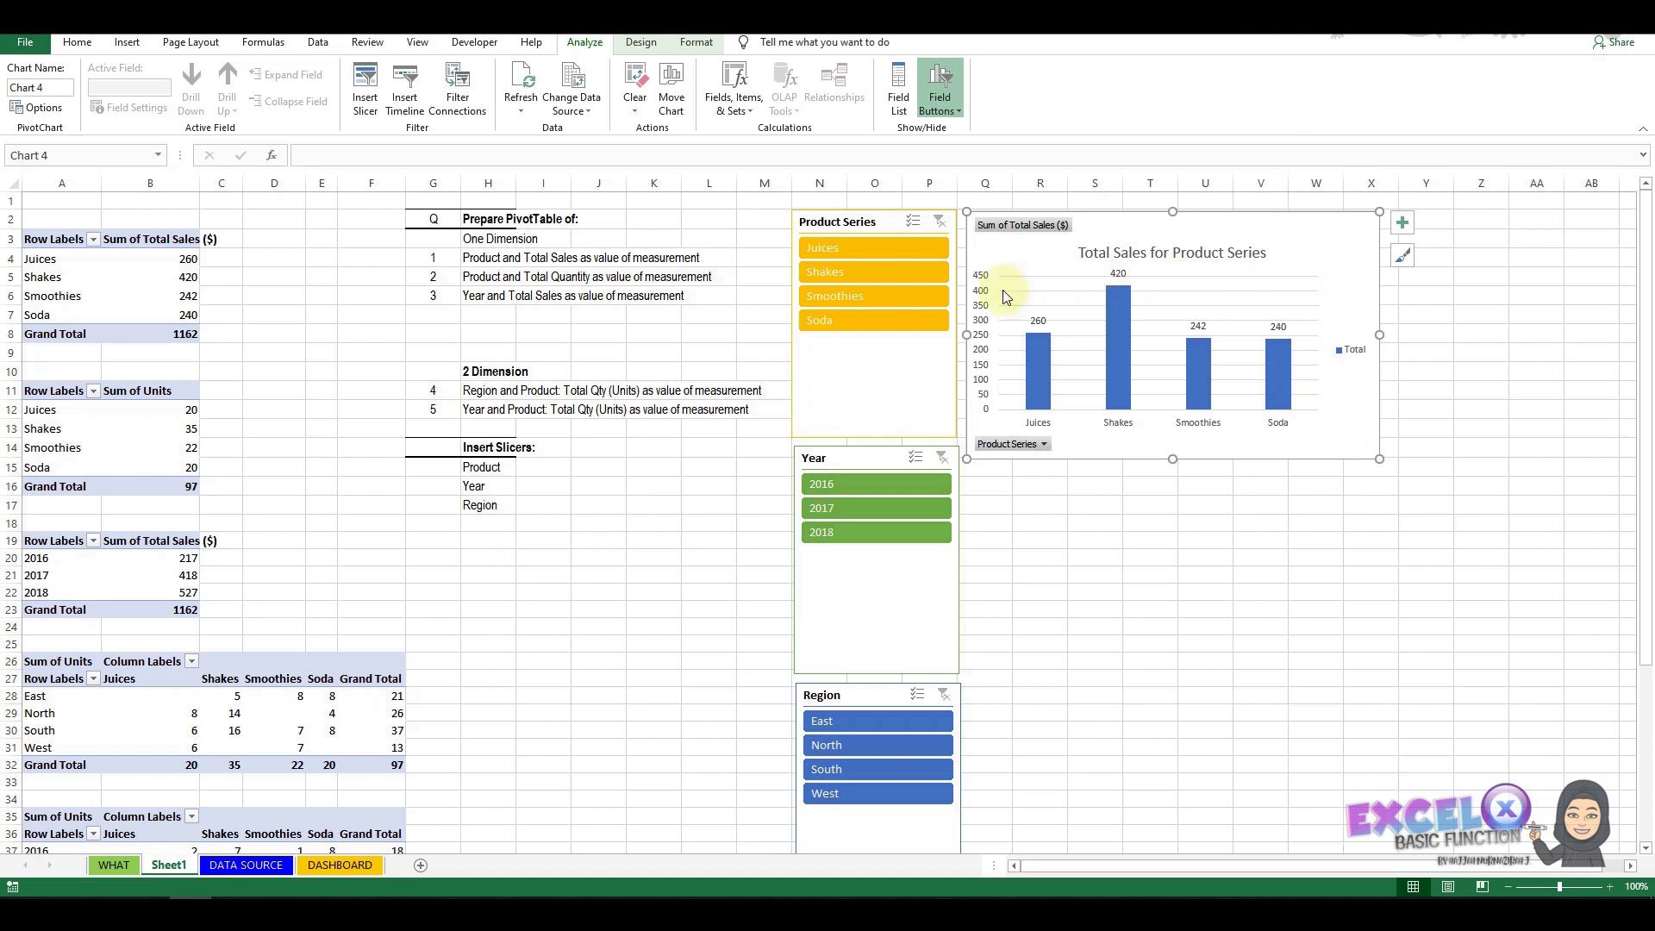
{"action": "left_click", "coordinate": [76, 430]}
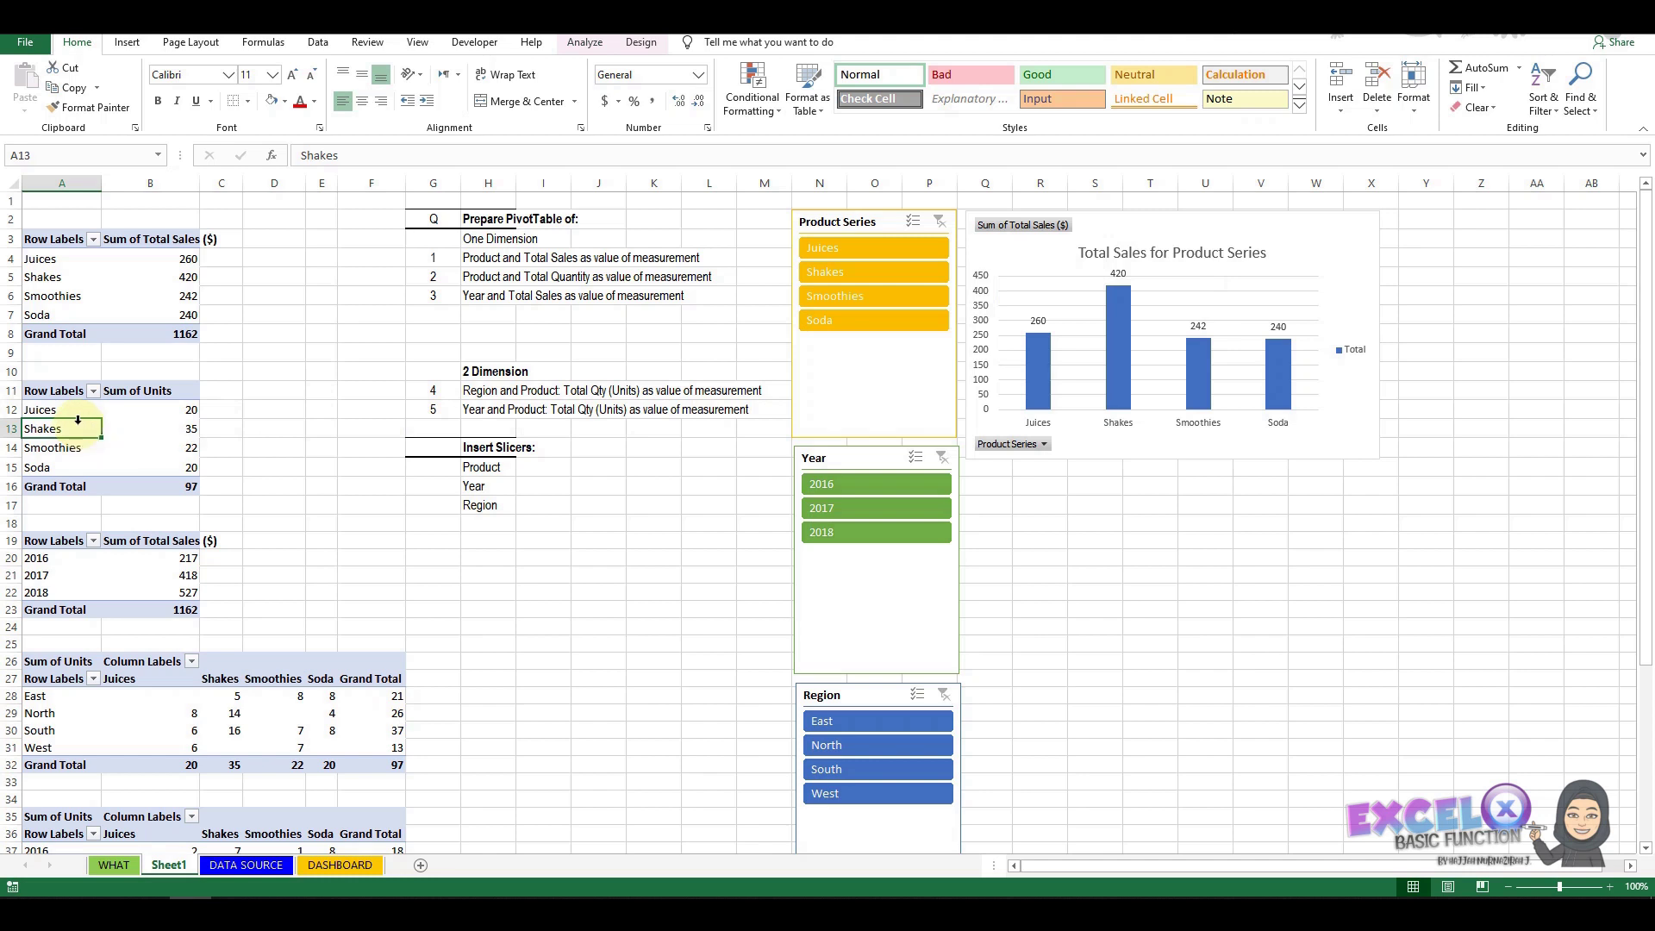
Insert a clustered bar PivotChart of Sum of Units by product and place it below the sales chart.
{"action": "left_click", "coordinate": [126, 43]}
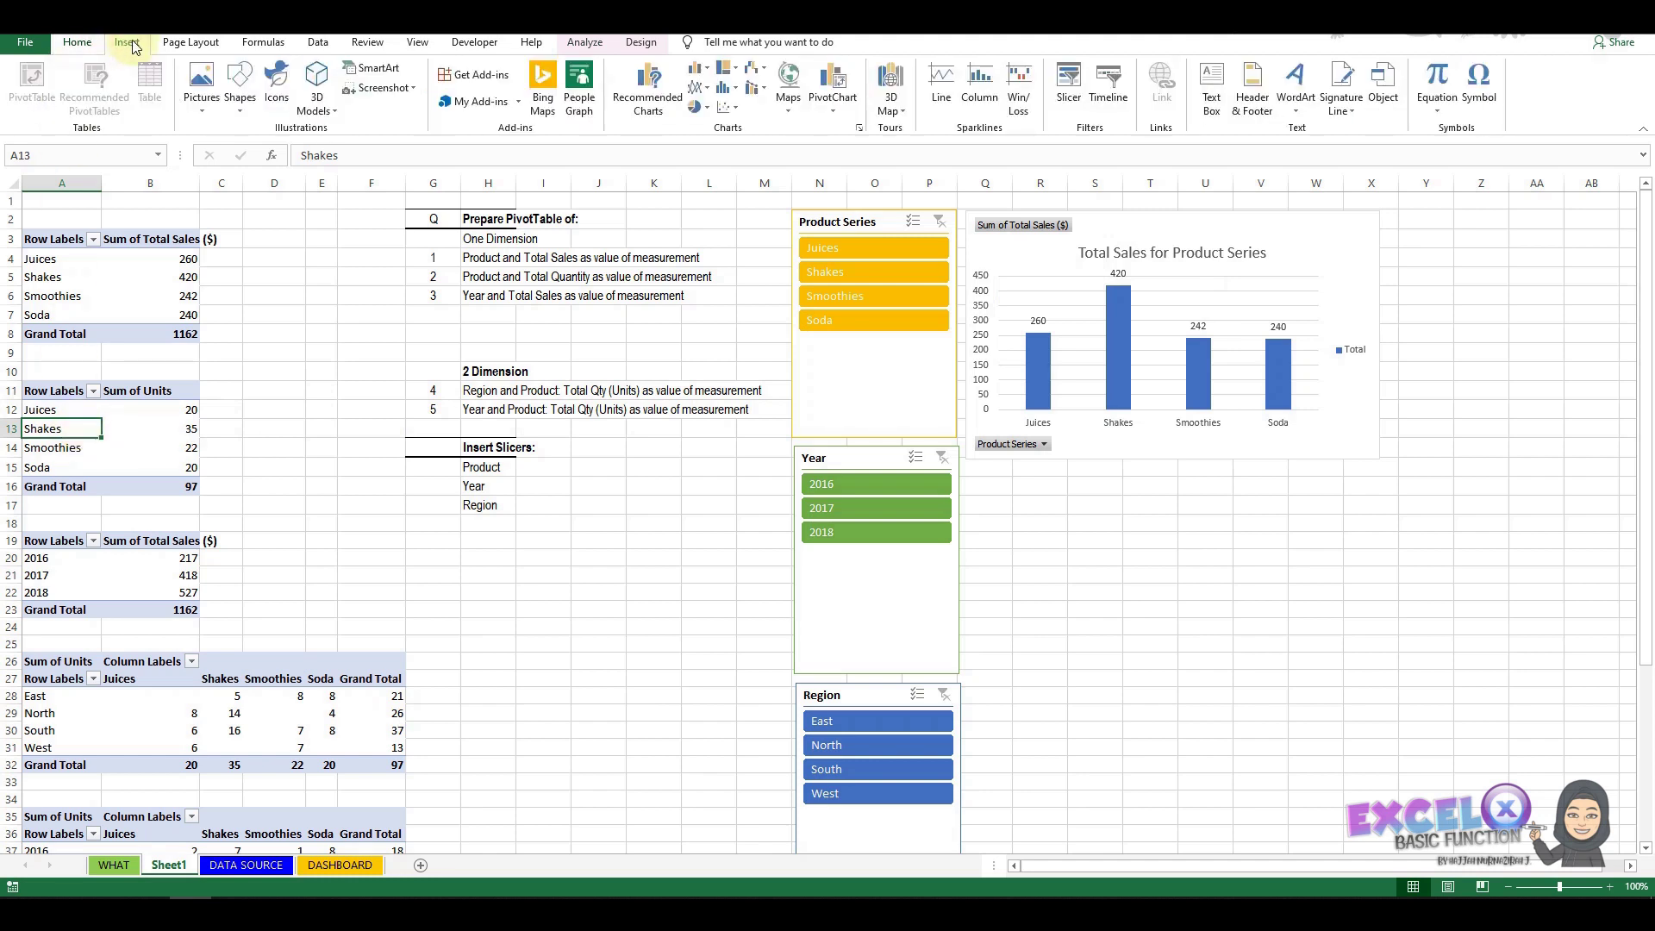
{"action": "left_click", "coordinate": [833, 81]}
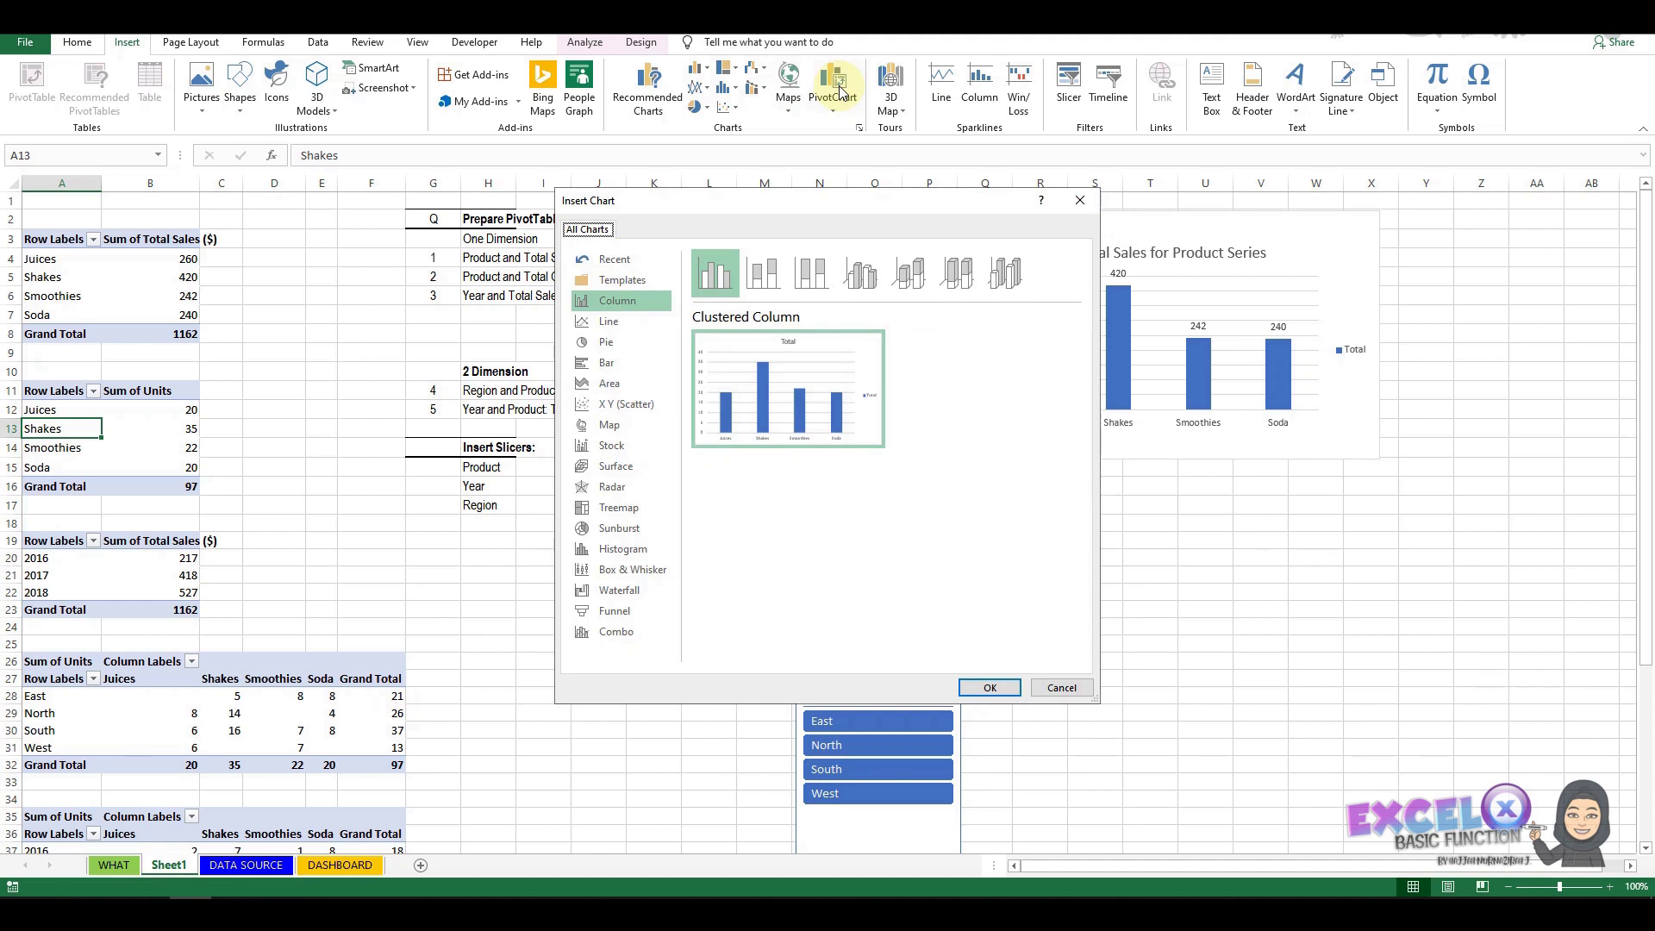
{"action": "left_click", "coordinate": [618, 366]}
{"action": "left_click", "coordinate": [998, 691]}
{"action": "left_click_drag", "start_coordinate": [934, 436], "coordinate": [1287, 490]}
{"action": "left_click", "coordinate": [1404, 481]}
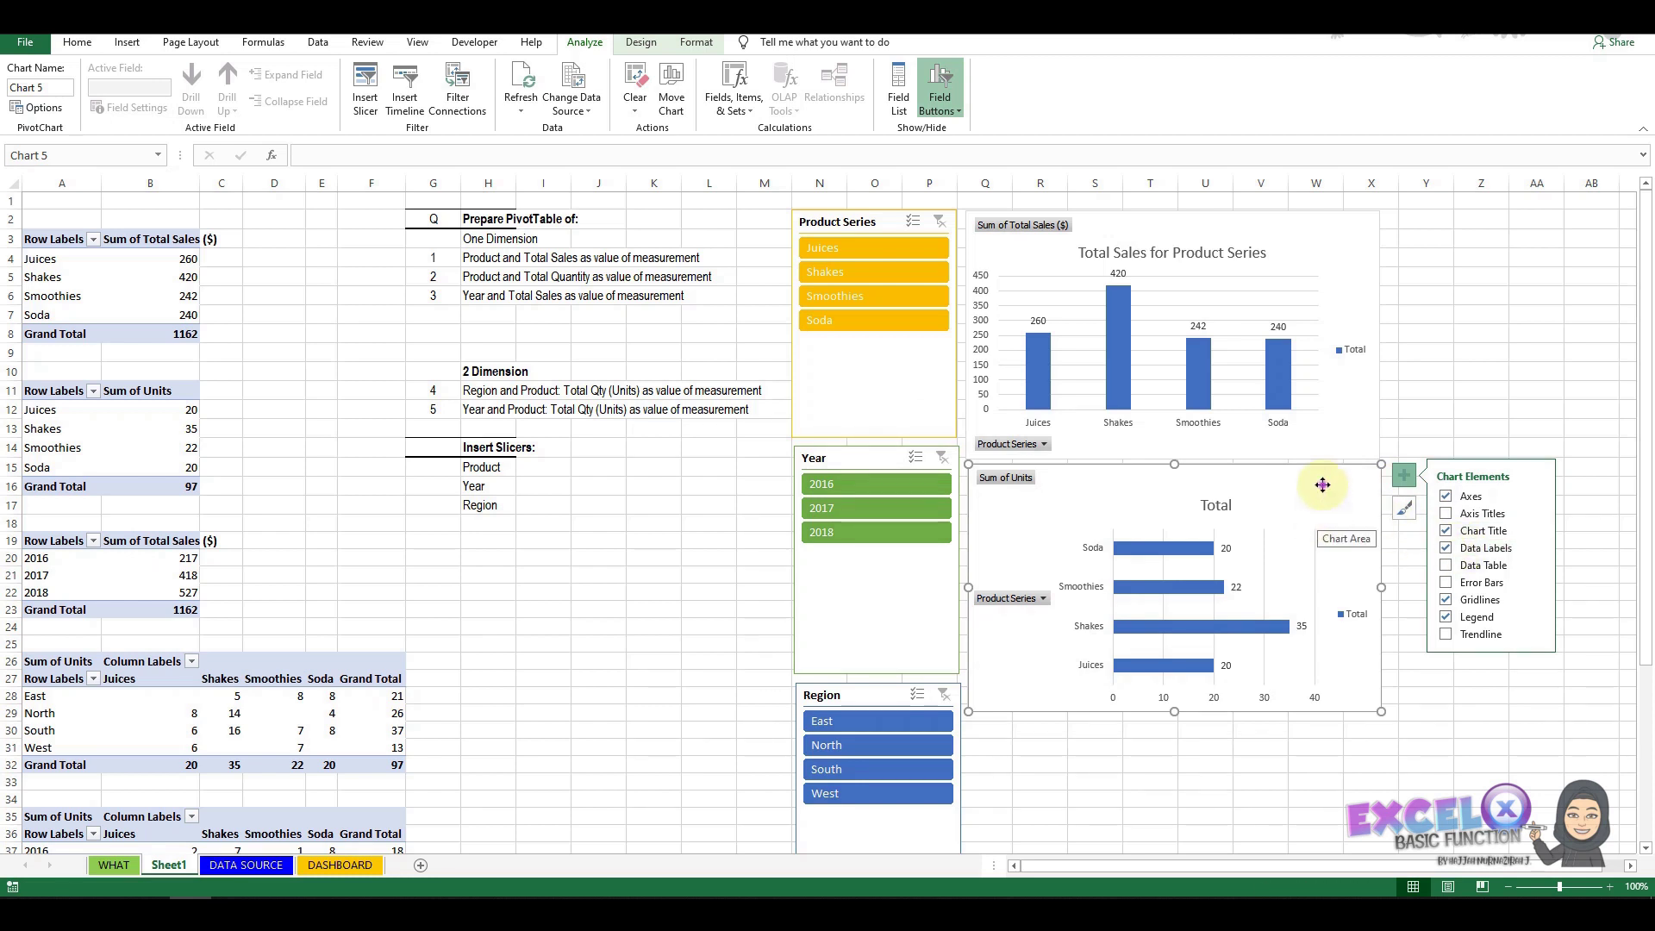
Apply the gold Monochromatic Palette 4 colours to the units bar chart.
{"action": "left_click", "coordinate": [639, 43]}
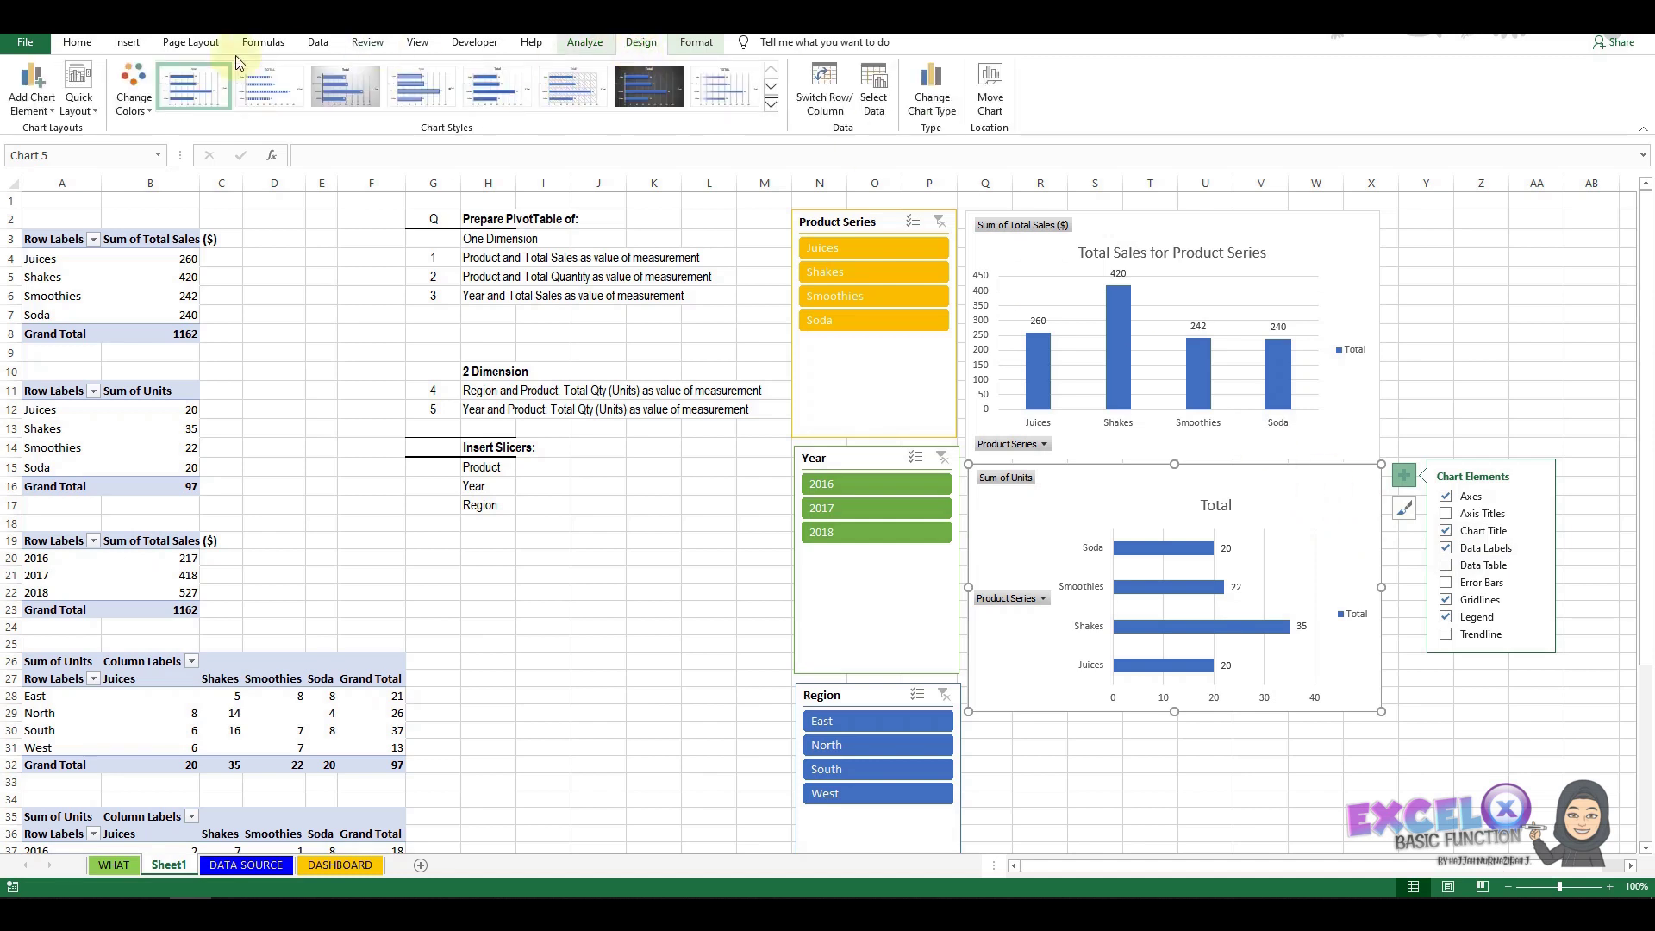
{"action": "left_click", "coordinate": [138, 105]}
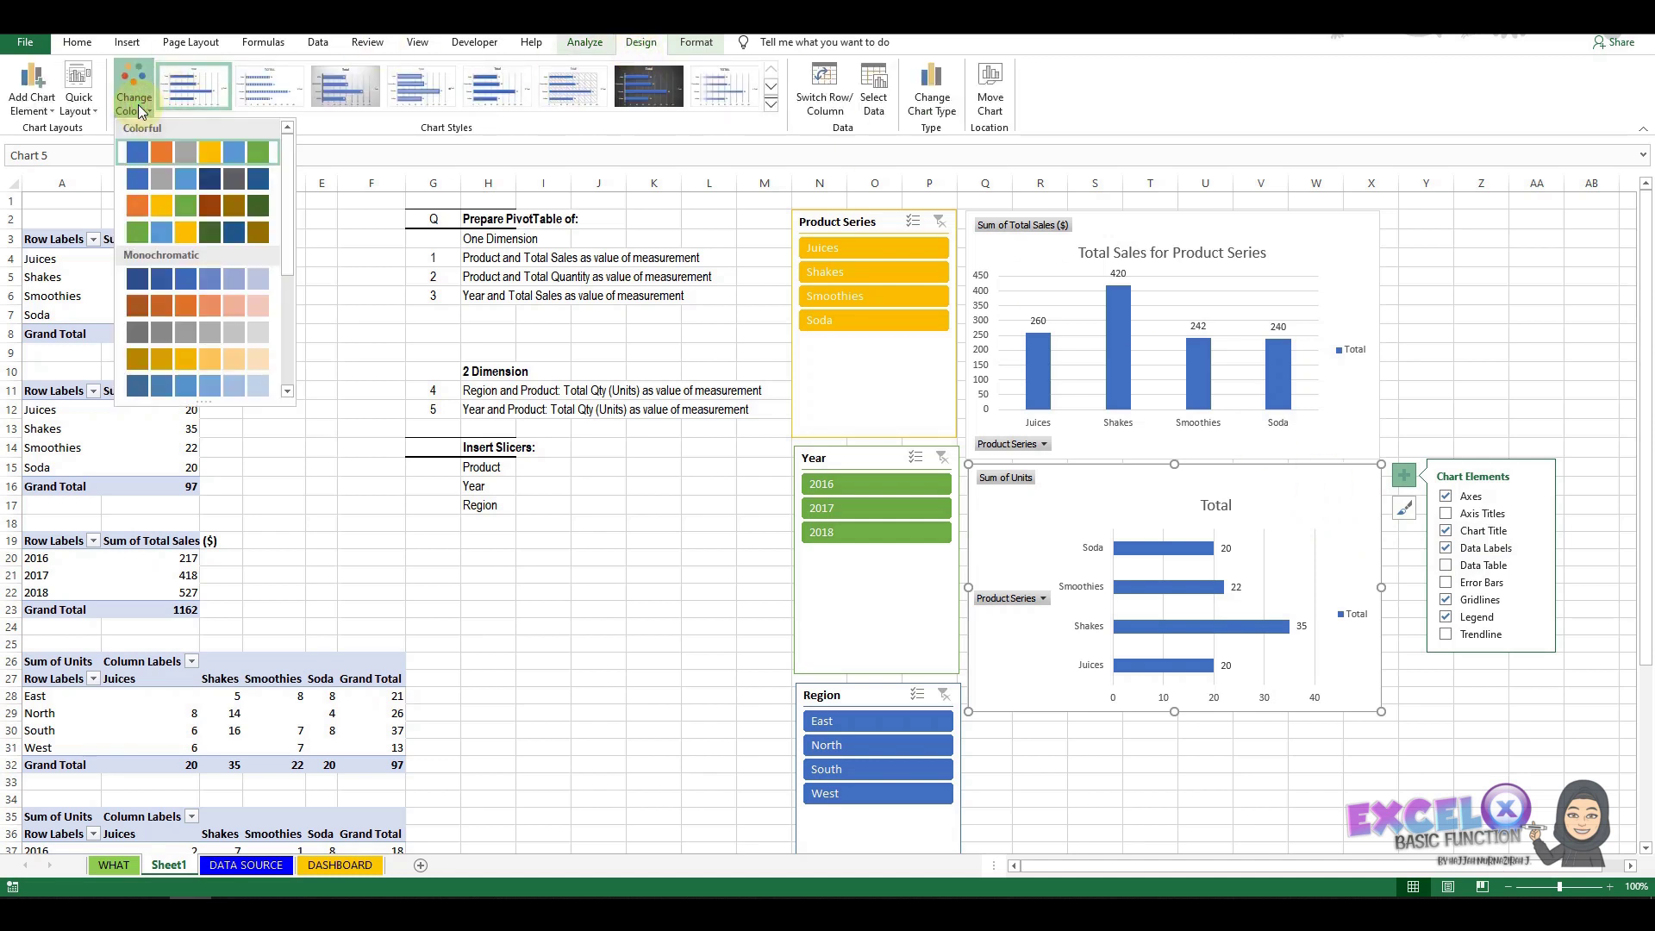
{"action": "left_click", "coordinate": [192, 353]}
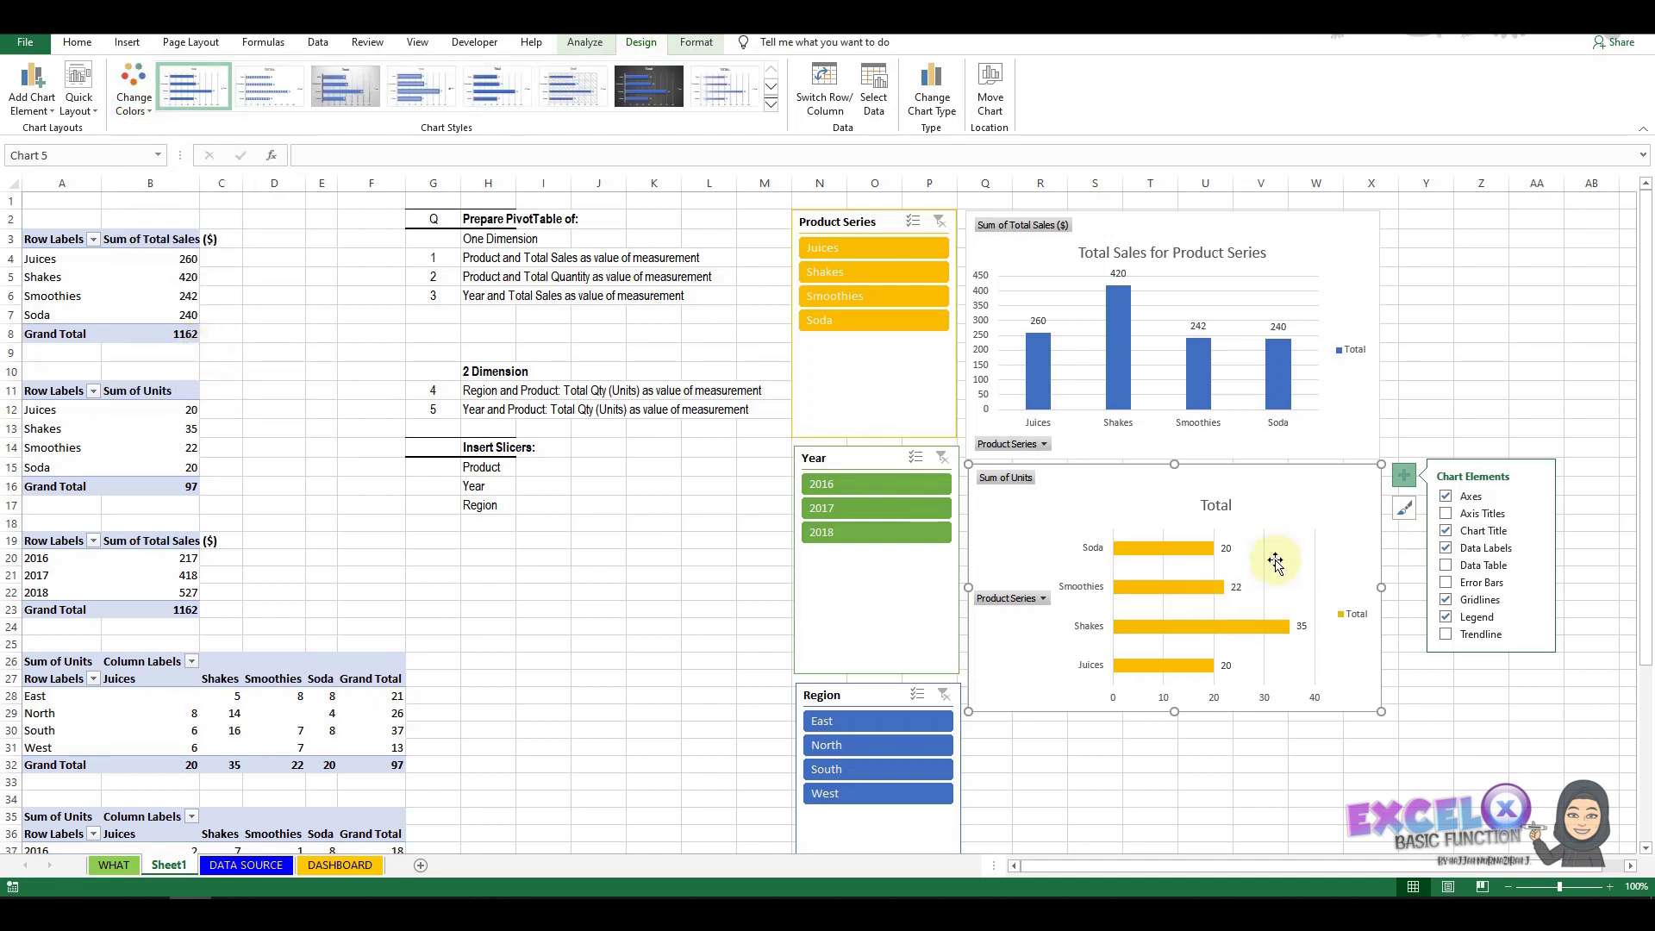
Title the units bar chart 'Product Series in Units'.
{"action": "left_click", "coordinate": [1218, 504]}
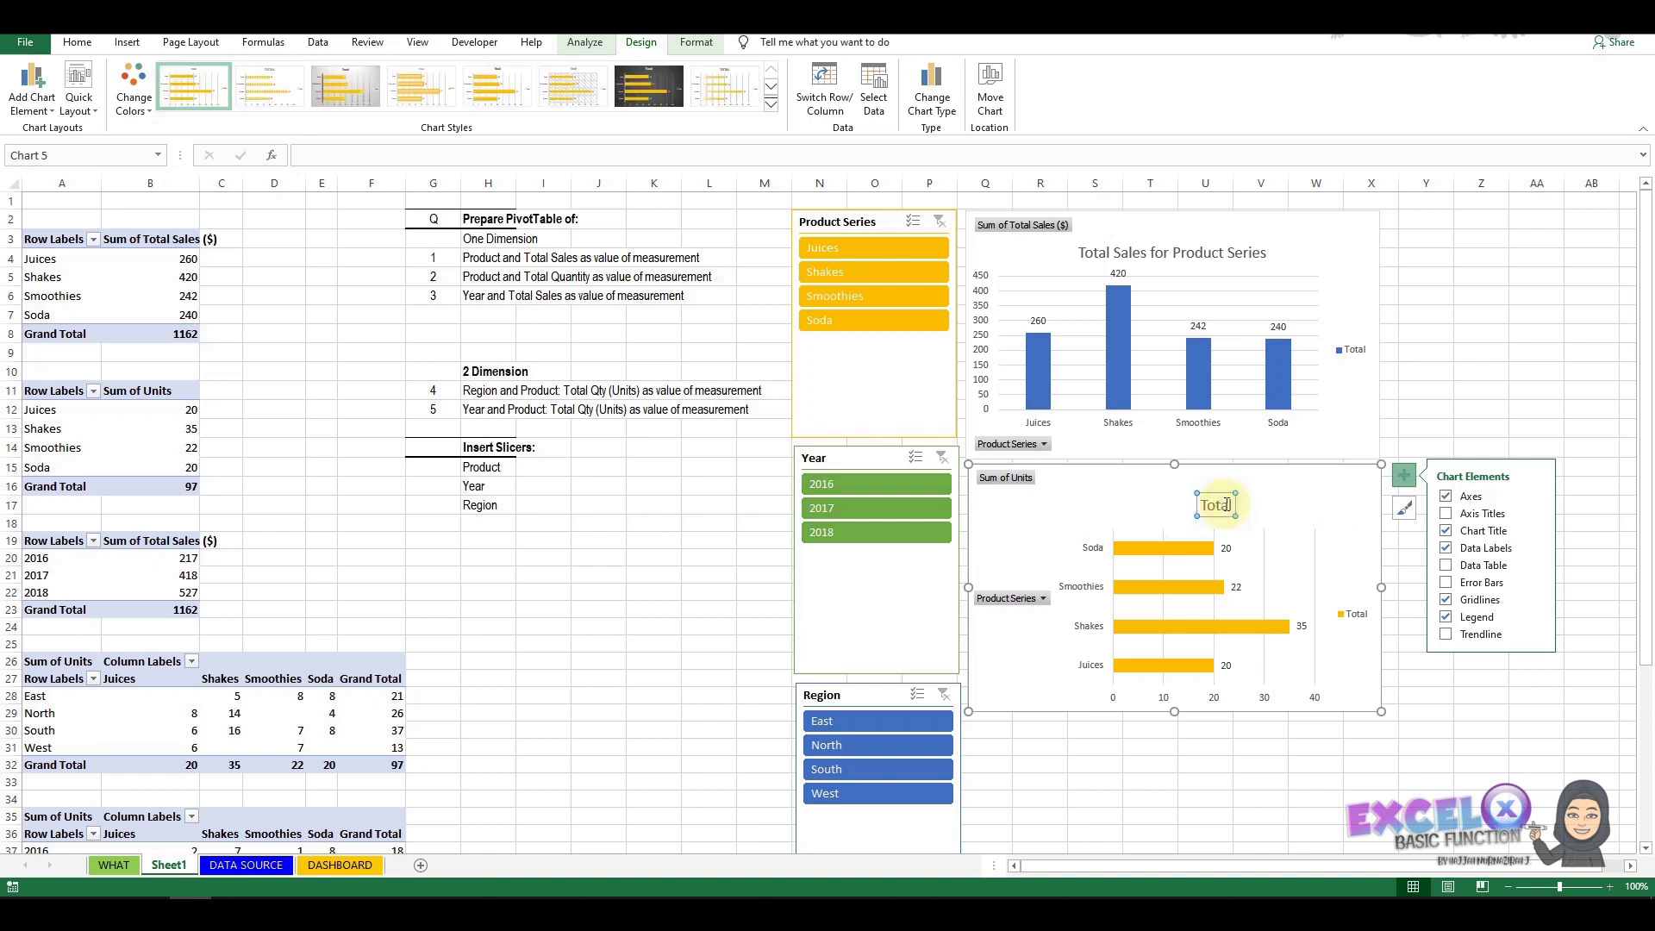
{"action": "left_click", "coordinate": [1233, 506]}
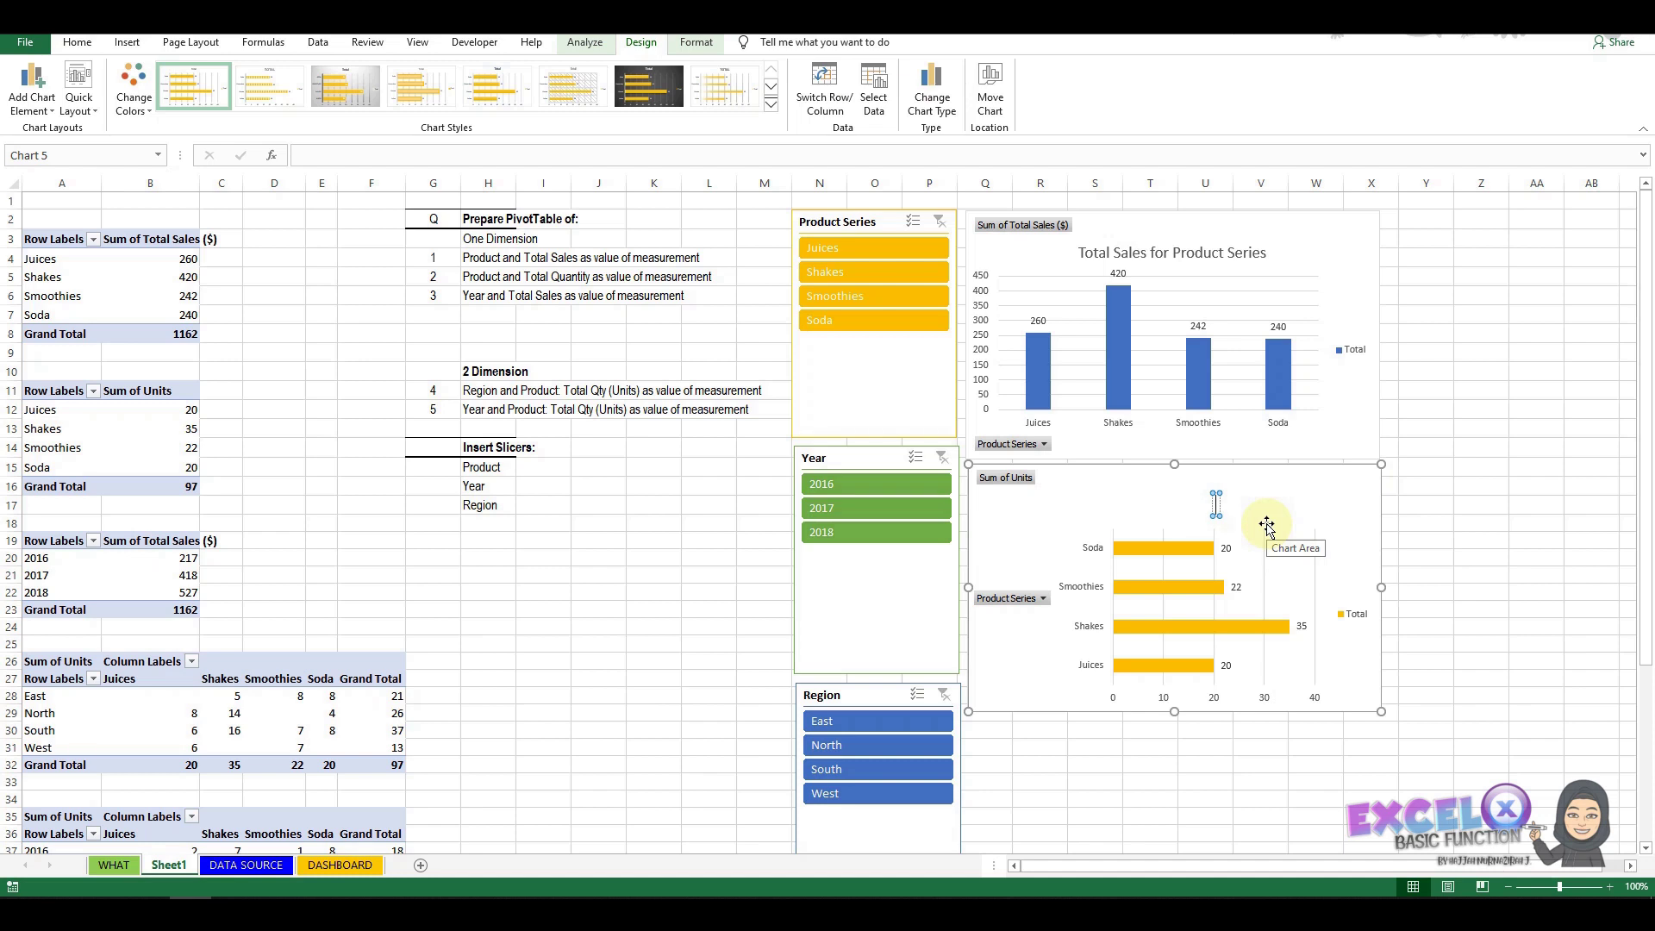
{"action": "type", "text": "Product Series in Units"}
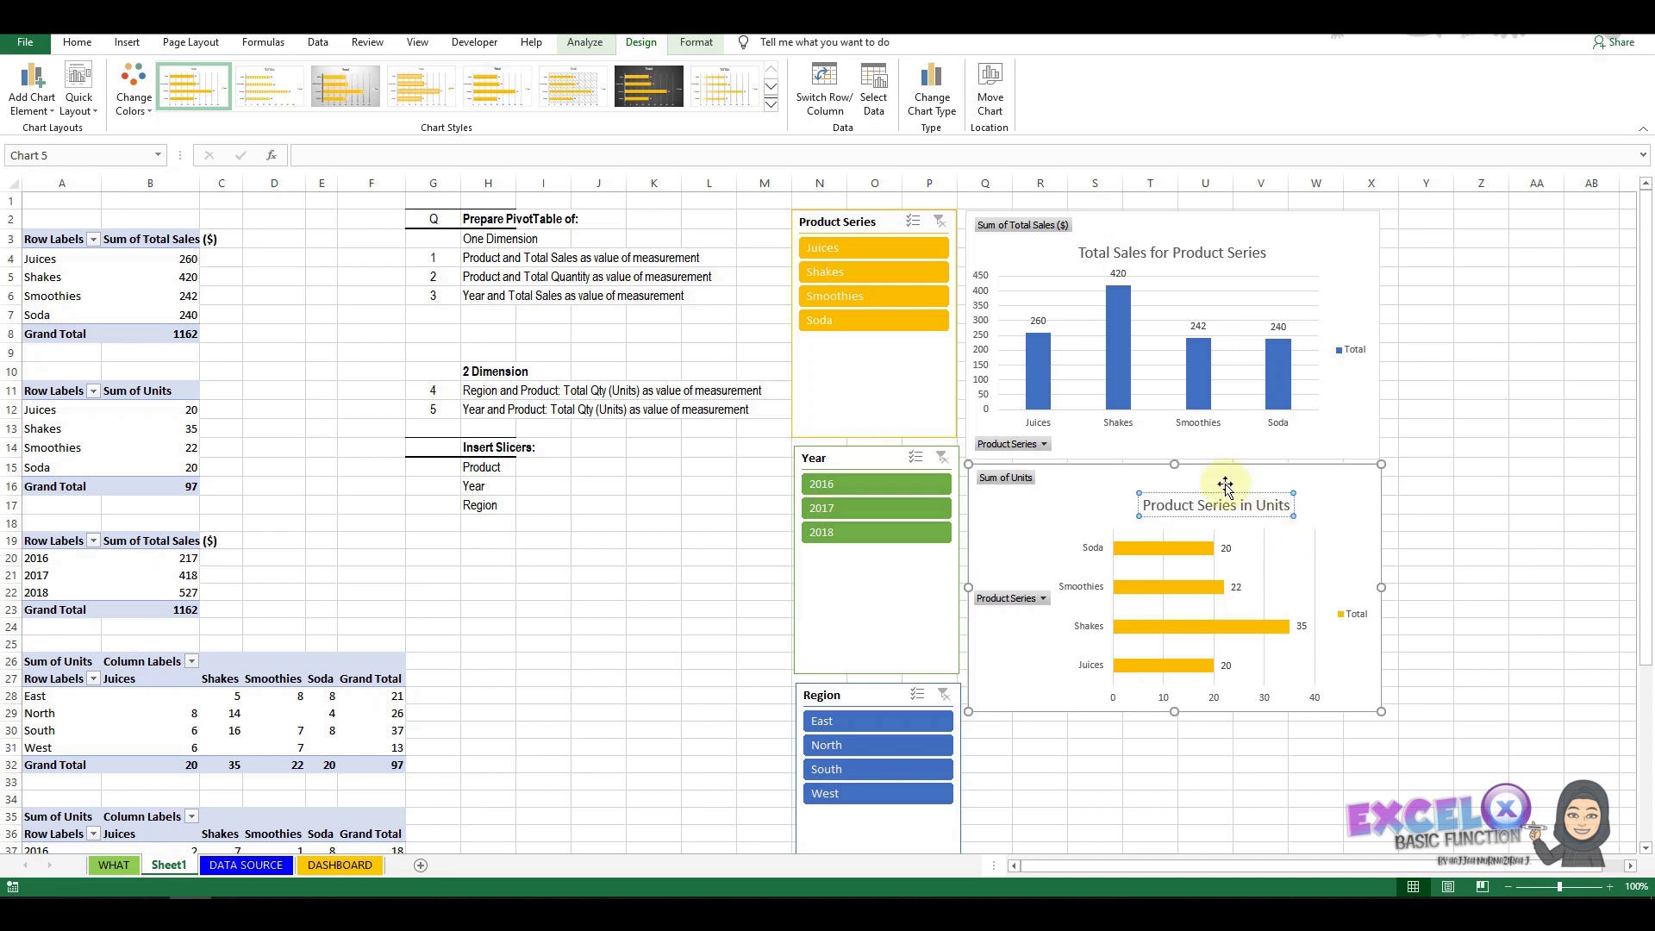
{"action": "left_click", "coordinate": [1007, 745]}
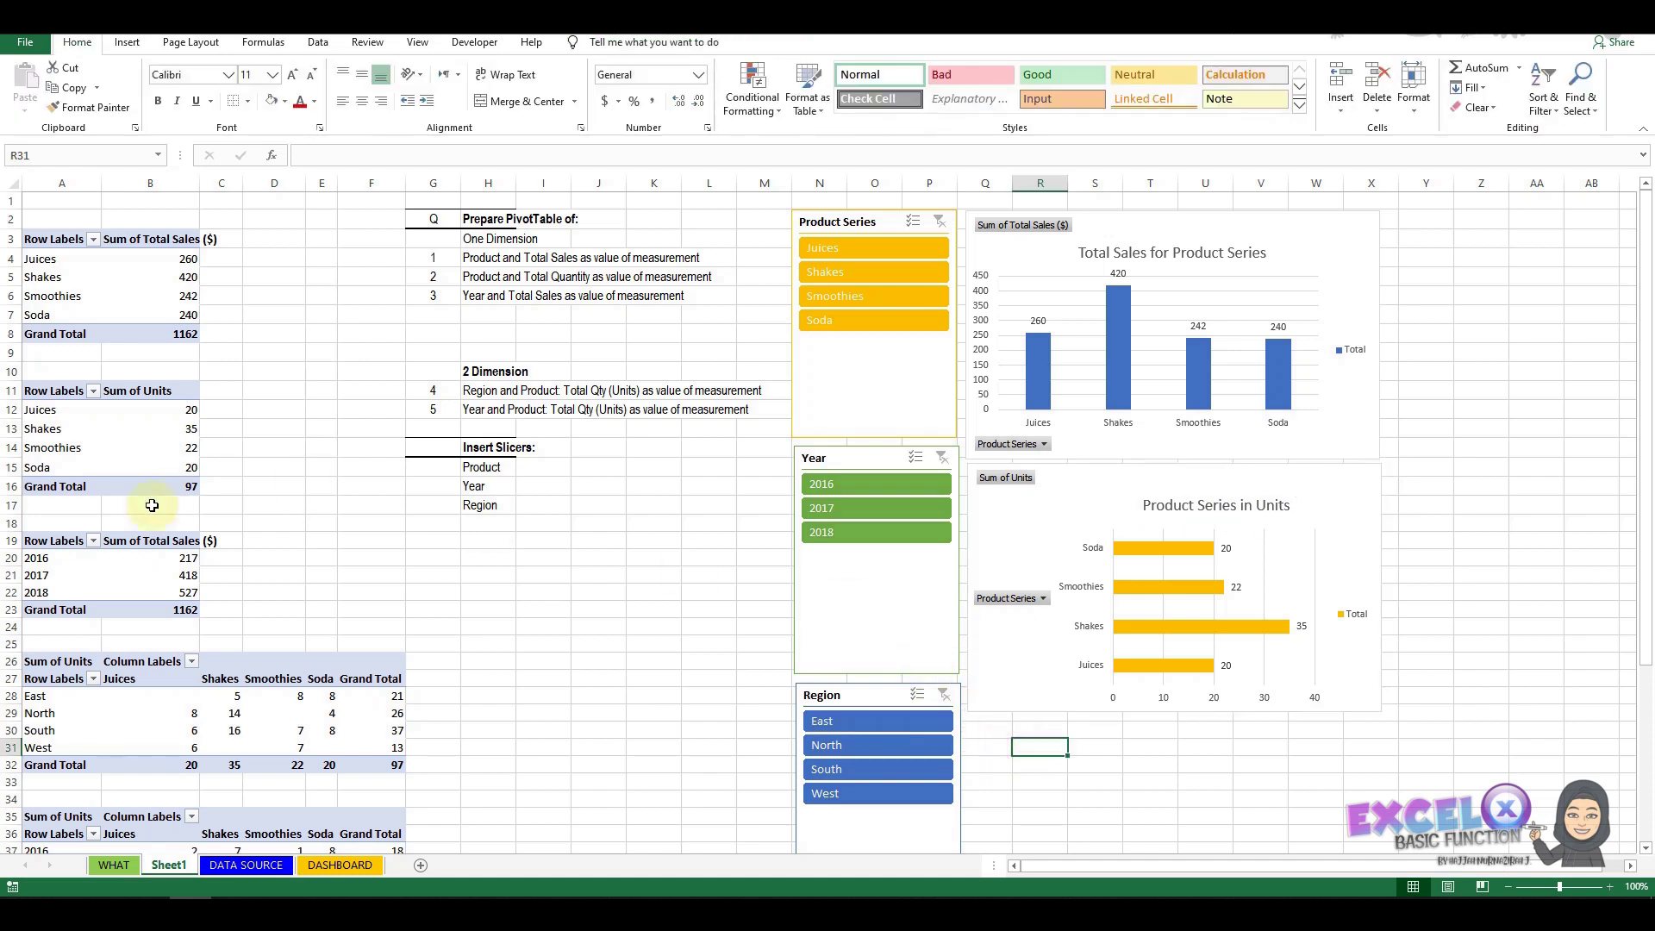
Insert a 3-D stacked column PivotChart of yearly Total Sales (2016–2018) and place it below the units chart.
{"action": "left_click", "coordinate": [132, 567]}
{"action": "left_click", "coordinate": [51, 569]}
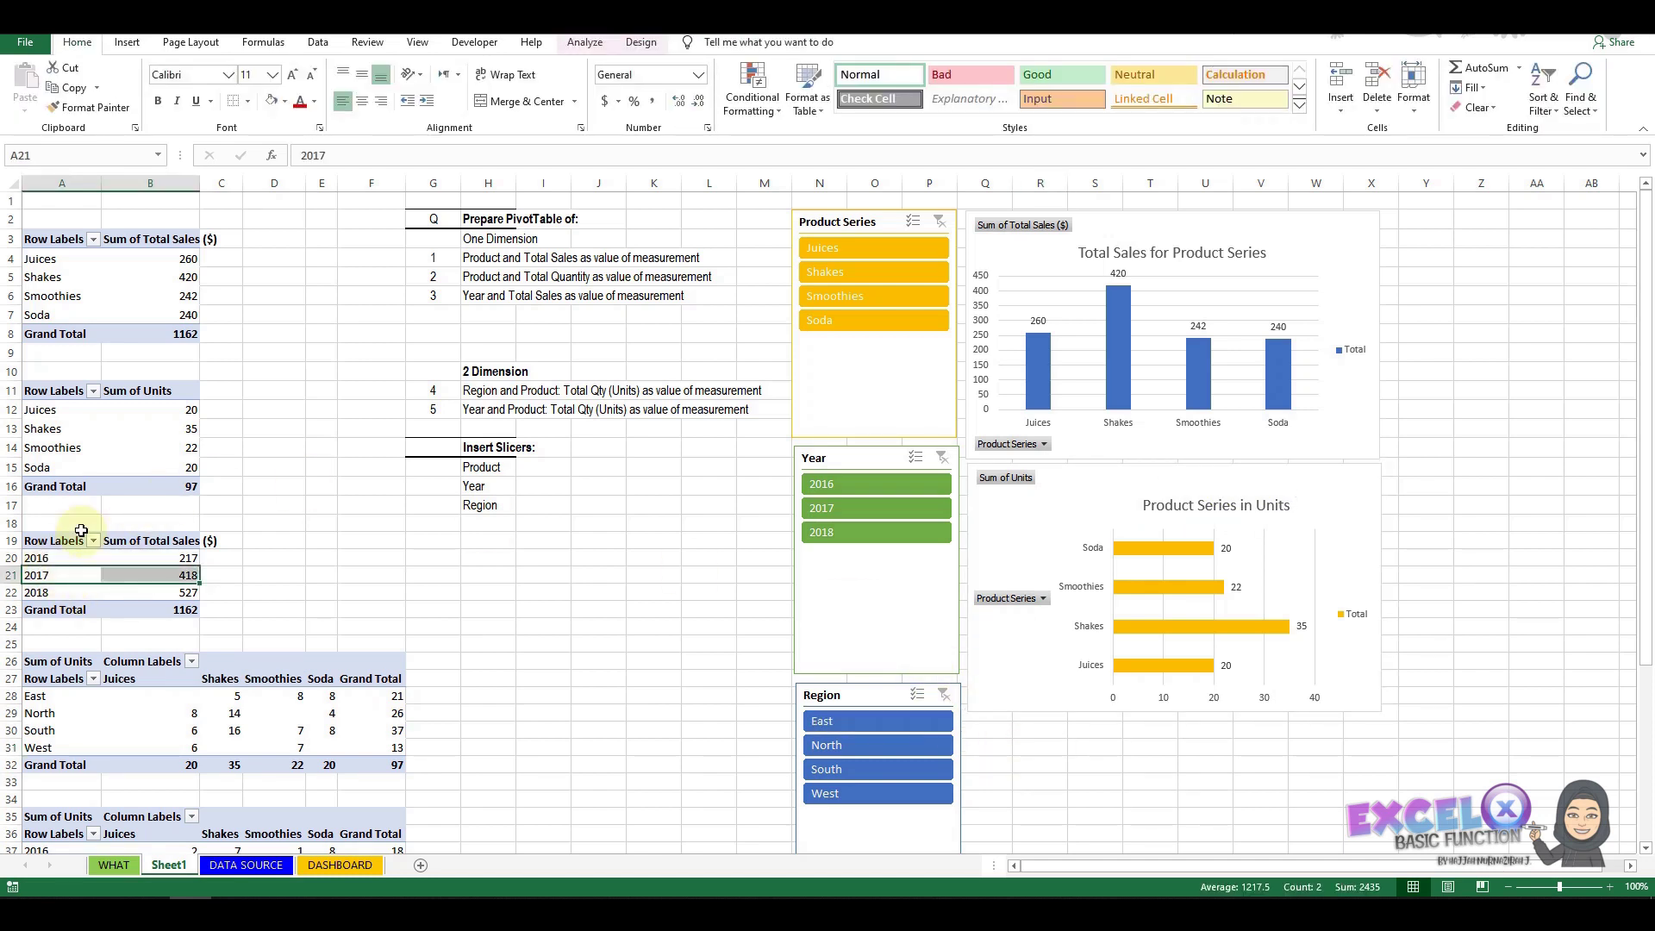
{"action": "left_click", "coordinate": [126, 45]}
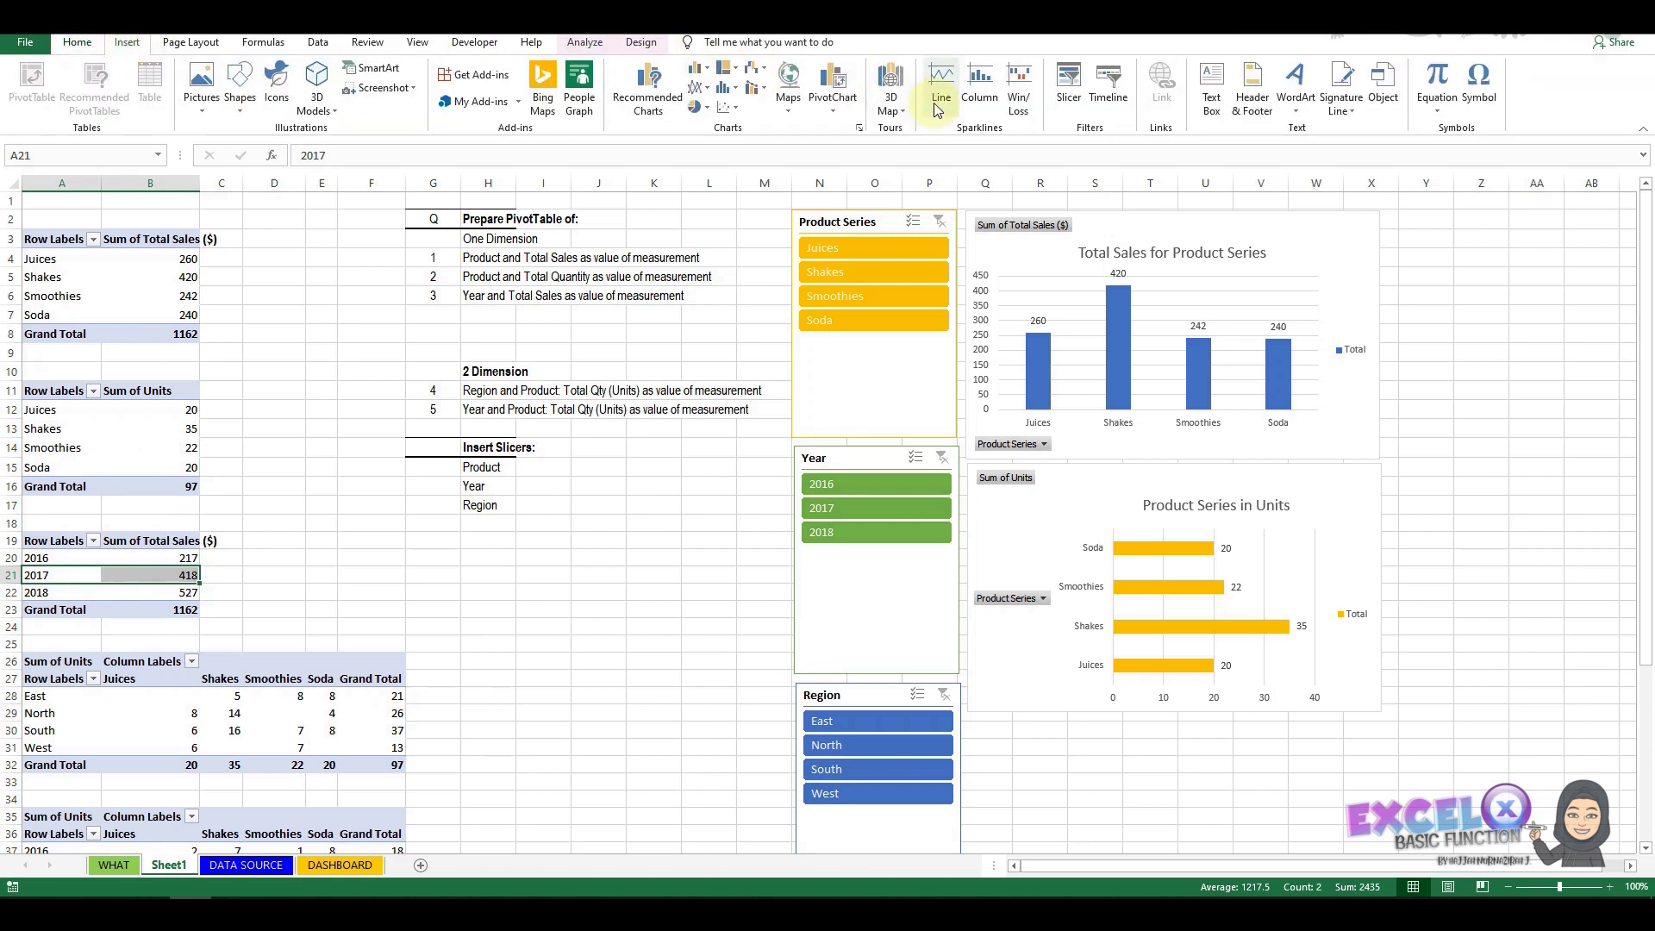
{"action": "left_click", "coordinate": [850, 77]}
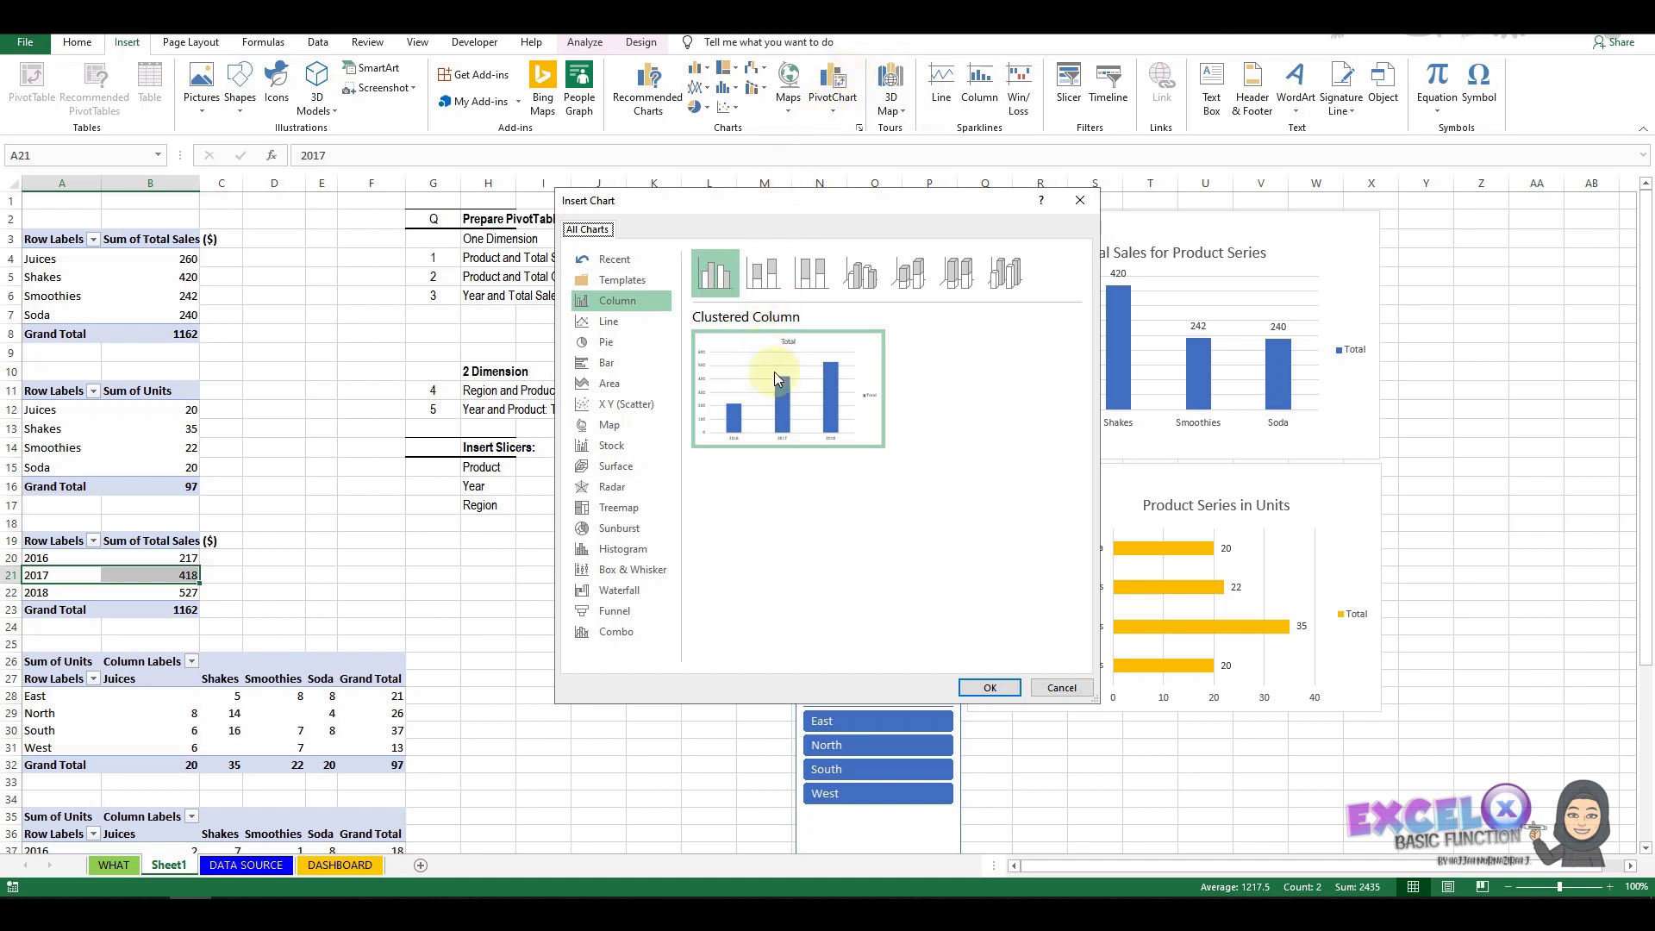
{"action": "left_click", "coordinate": [919, 279]}
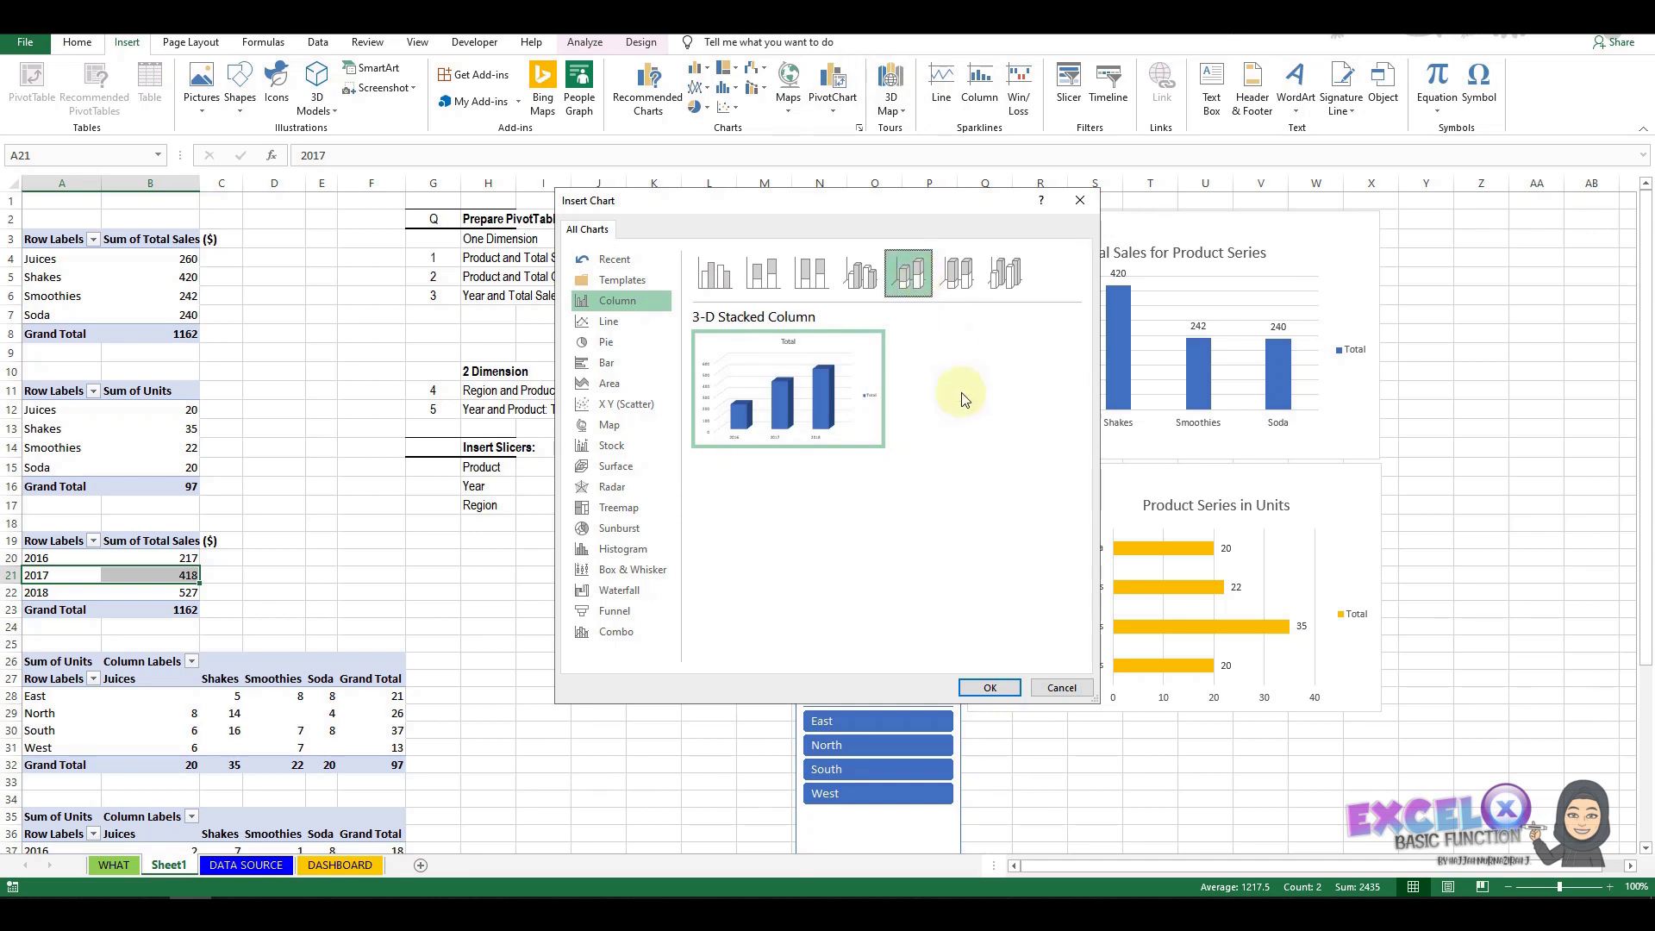
{"action": "left_click", "coordinate": [992, 687]}
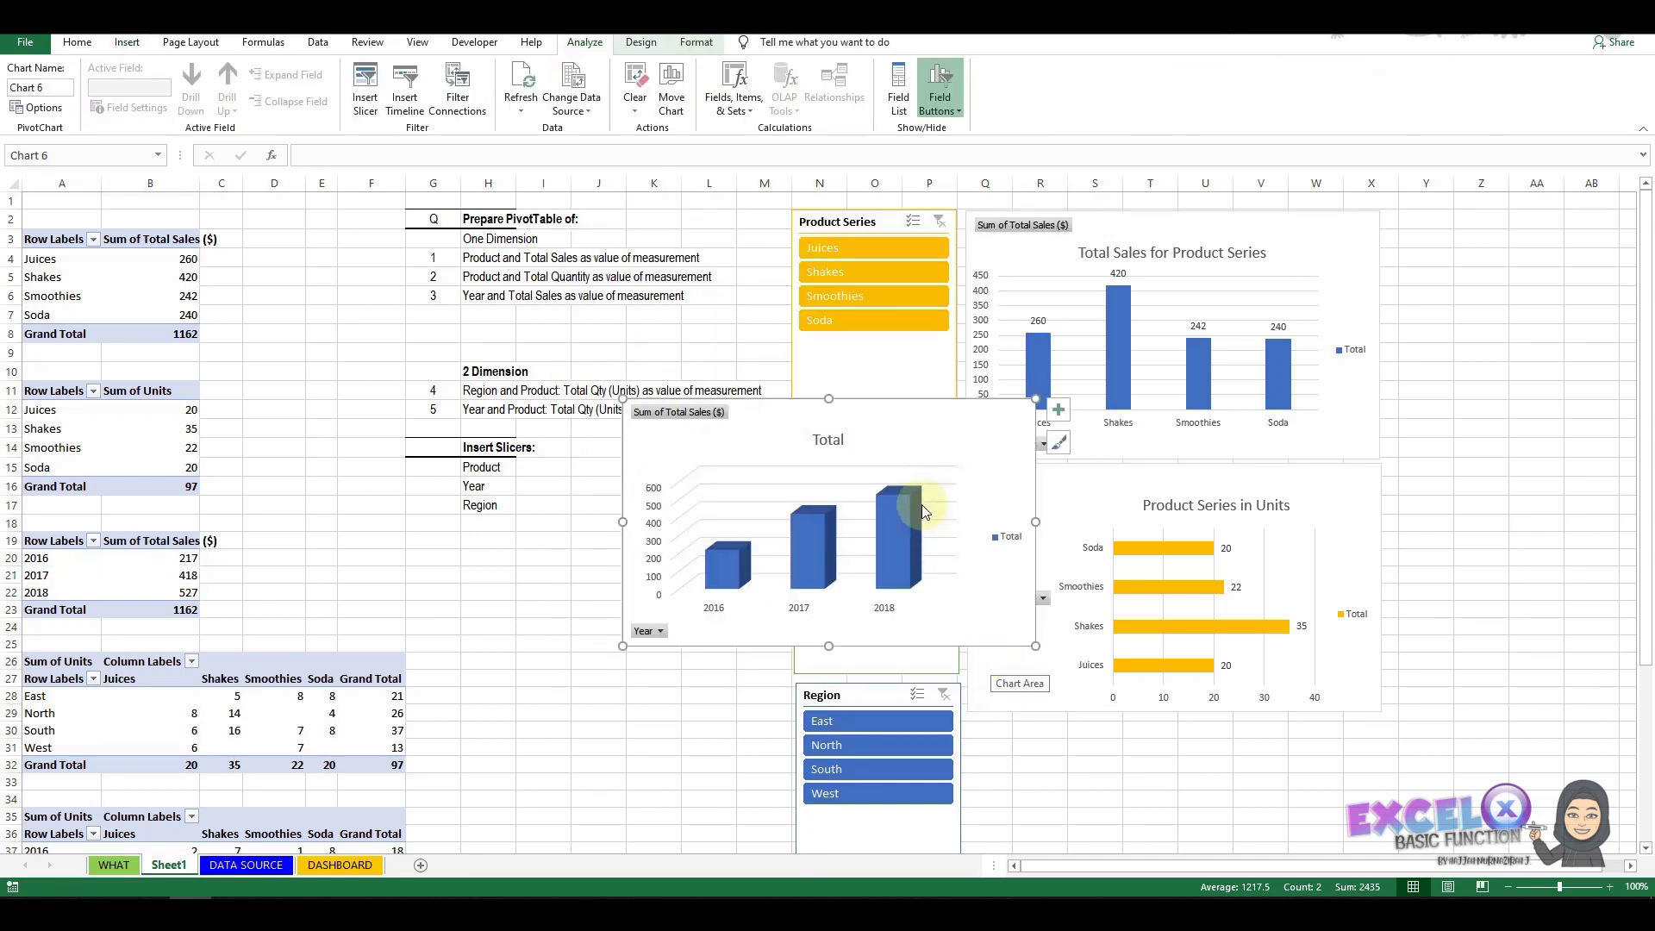
{"action": "left_click_drag", "start_coordinate": [1020, 414], "coordinate": [1273, 734]}
{"action": "scroll", "coordinate": [1274, 734], "scroll_direction": "down", "scroll_amount": 2}
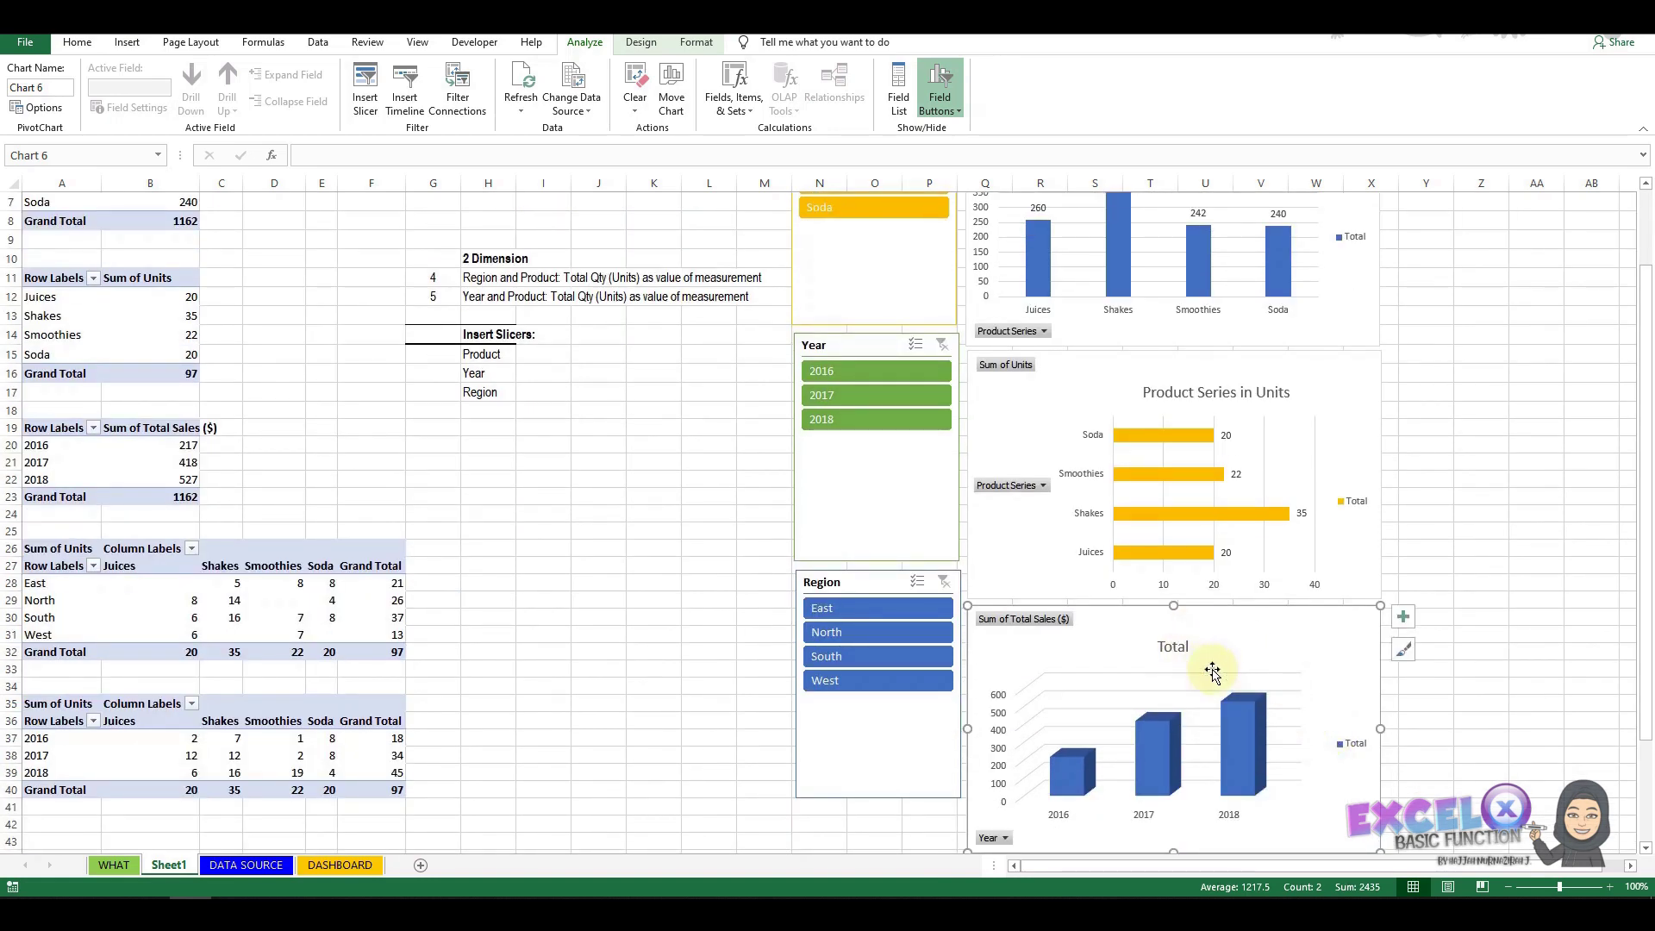
Show data labels (217, 418, 527) on the 3-D year chart's columns.
{"action": "left_click", "coordinate": [1424, 617]}
{"action": "left_click", "coordinate": [1355, 642]}
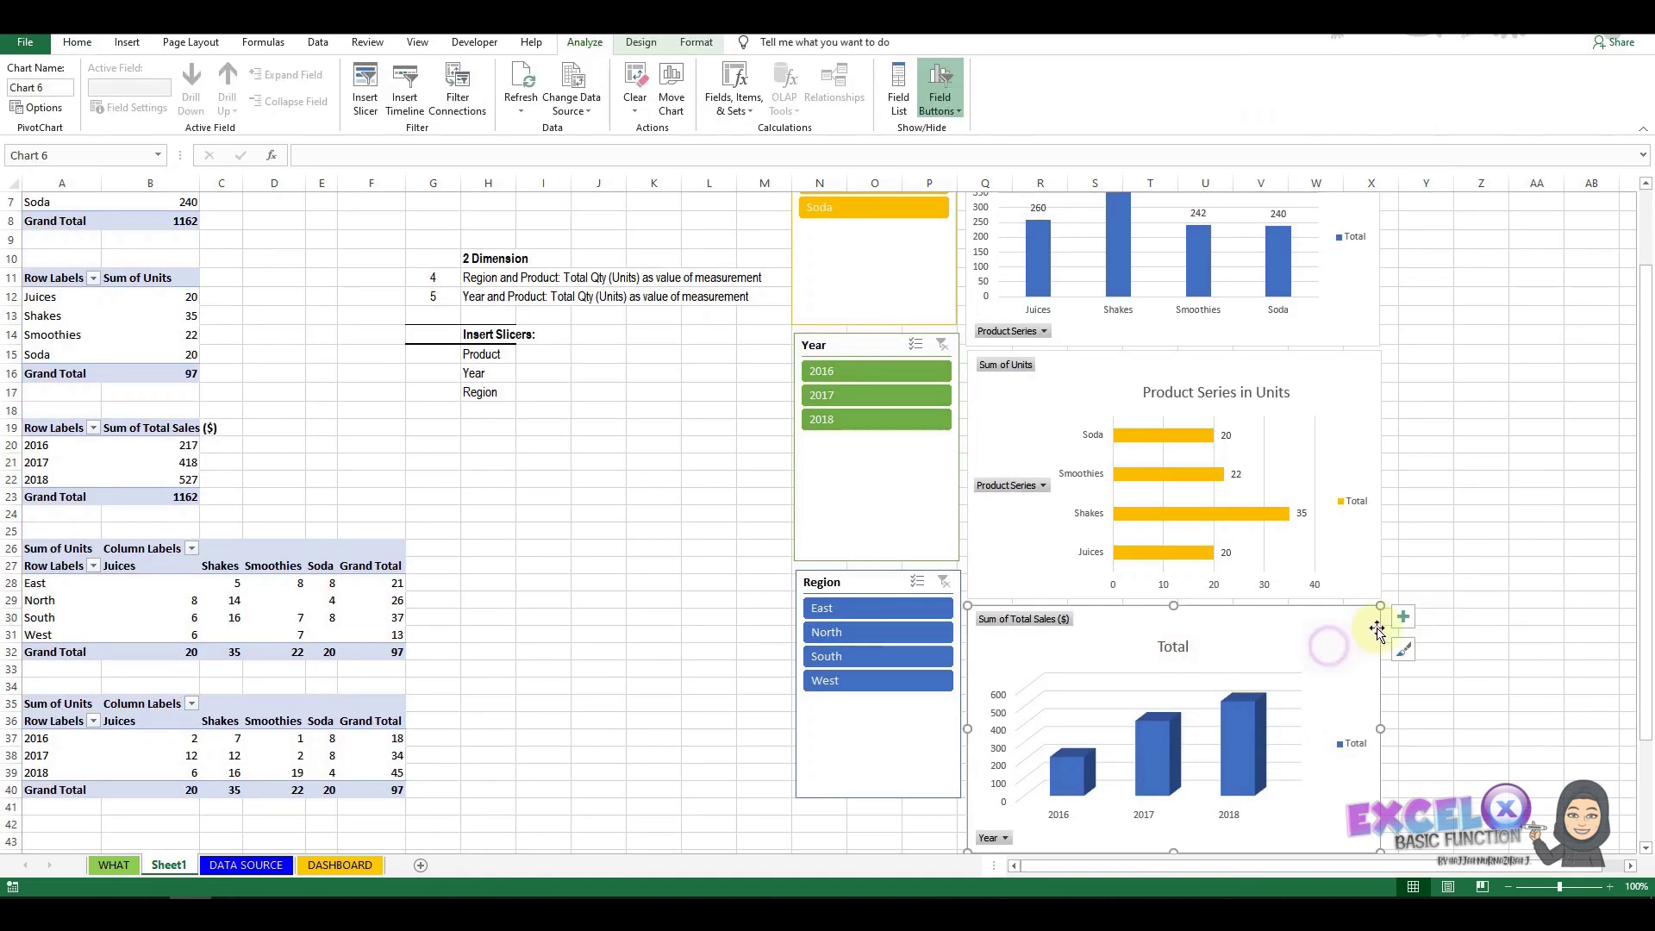
{"action": "left_click", "coordinate": [1402, 617]}
{"action": "left_click", "coordinate": [1478, 695]}
{"action": "left_click", "coordinate": [1535, 689]}
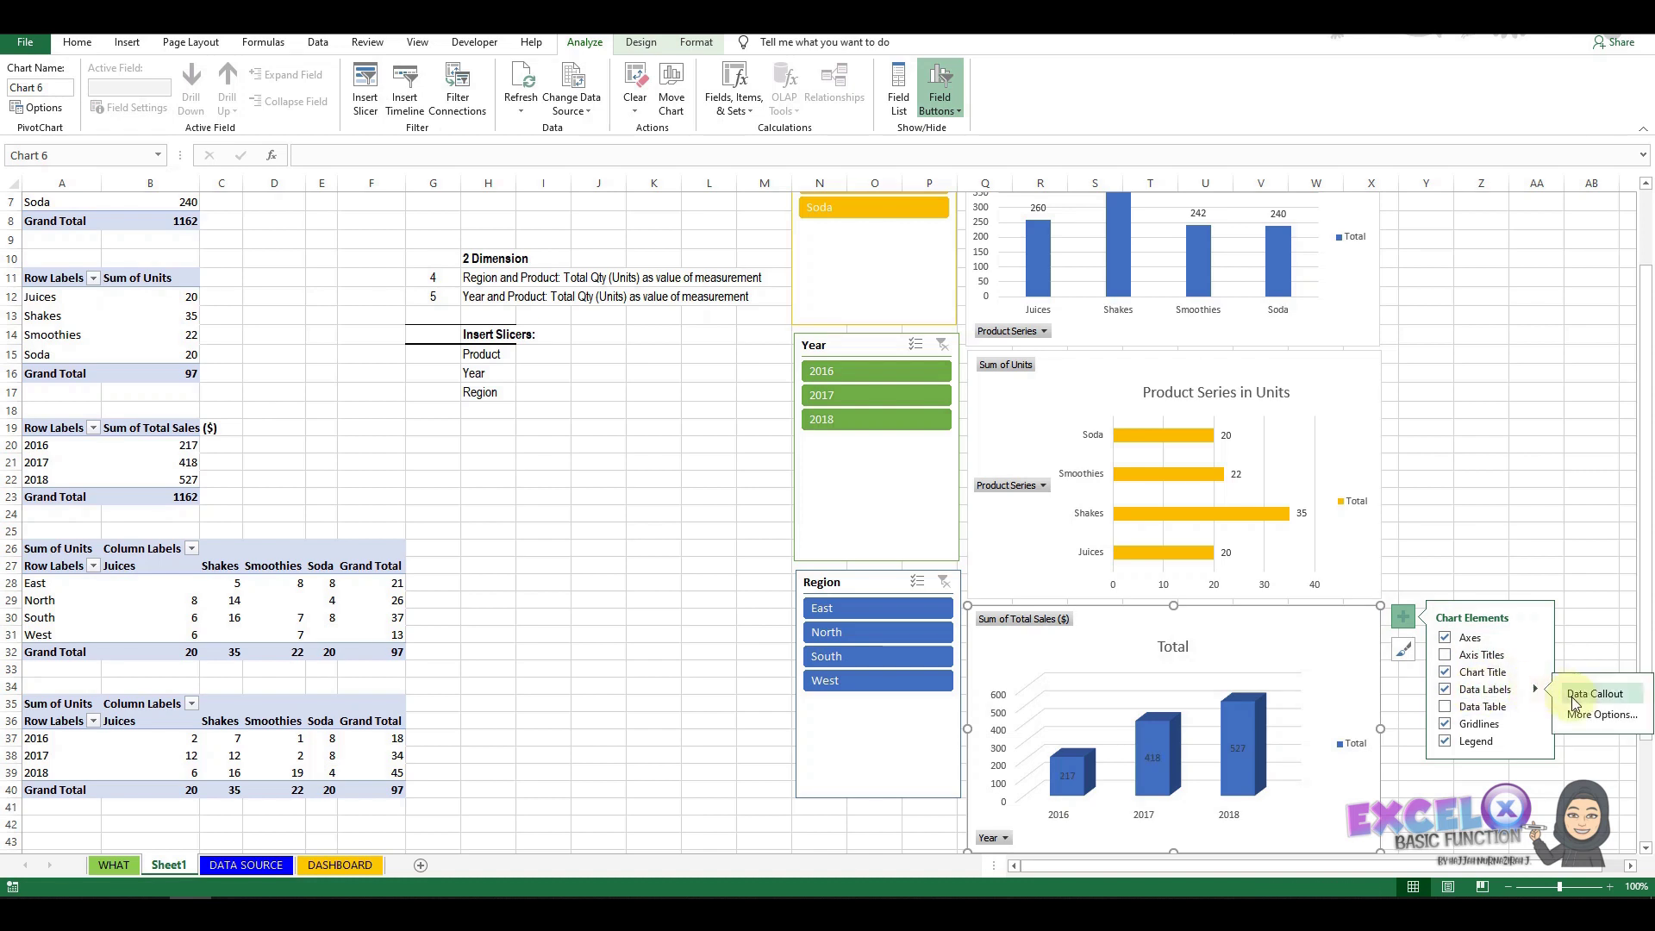
Retitle the 3-D chart 'Year and Total Sales'.
{"action": "left_click", "coordinate": [1183, 647]}
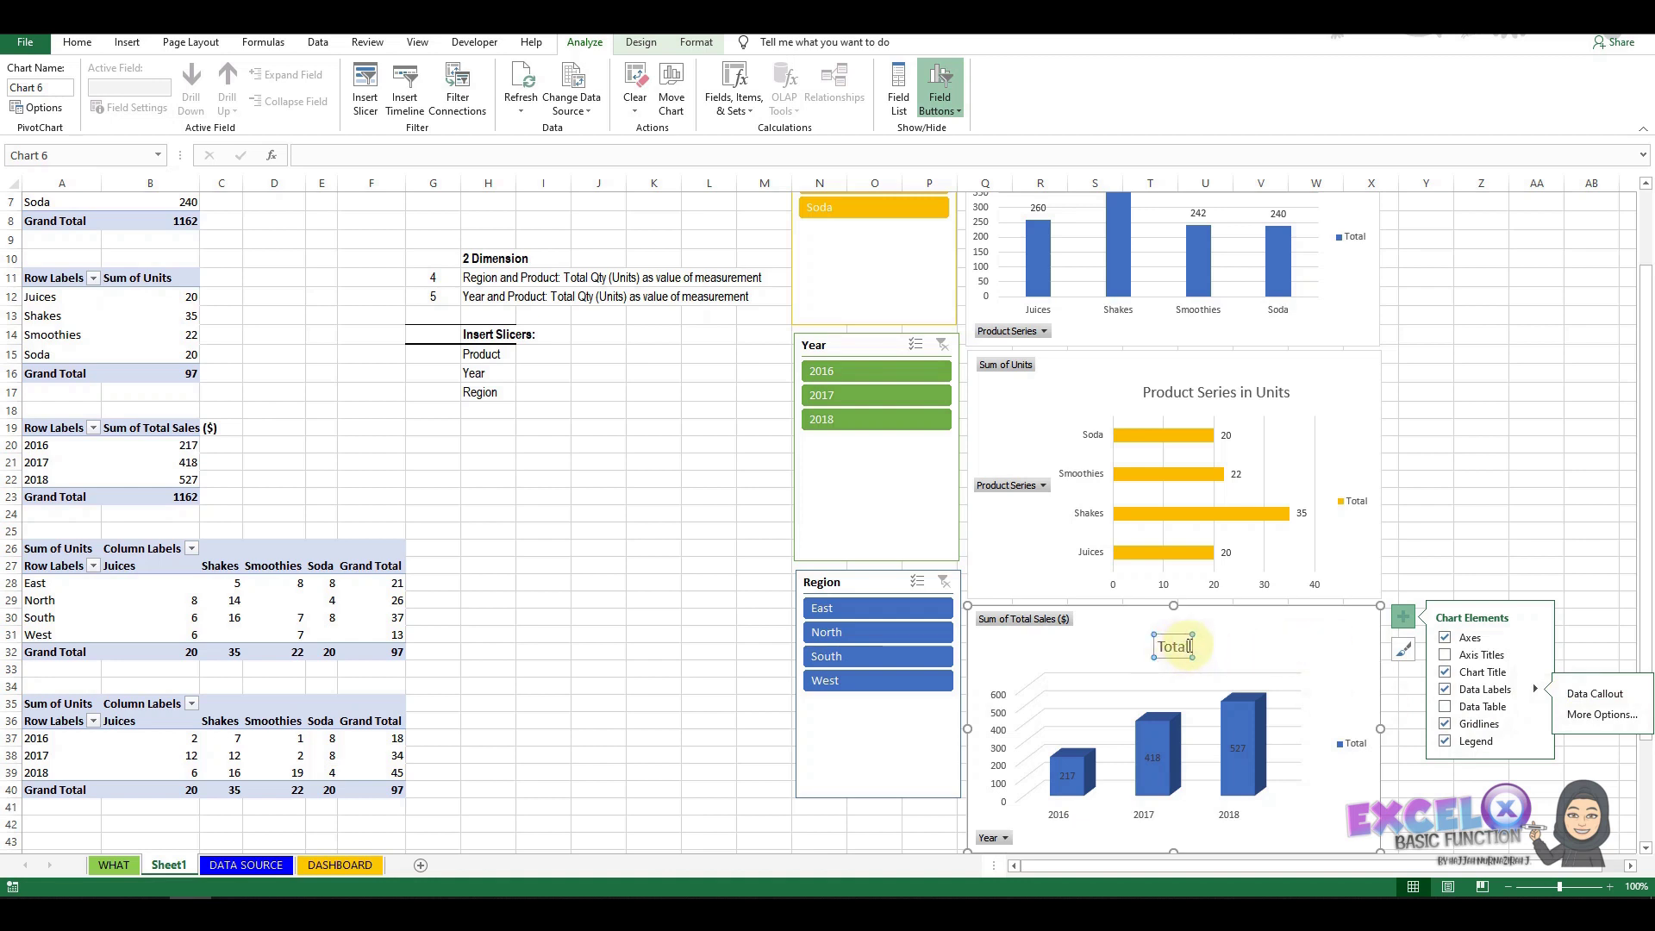
{"action": "left_click", "coordinate": [1189, 647]}
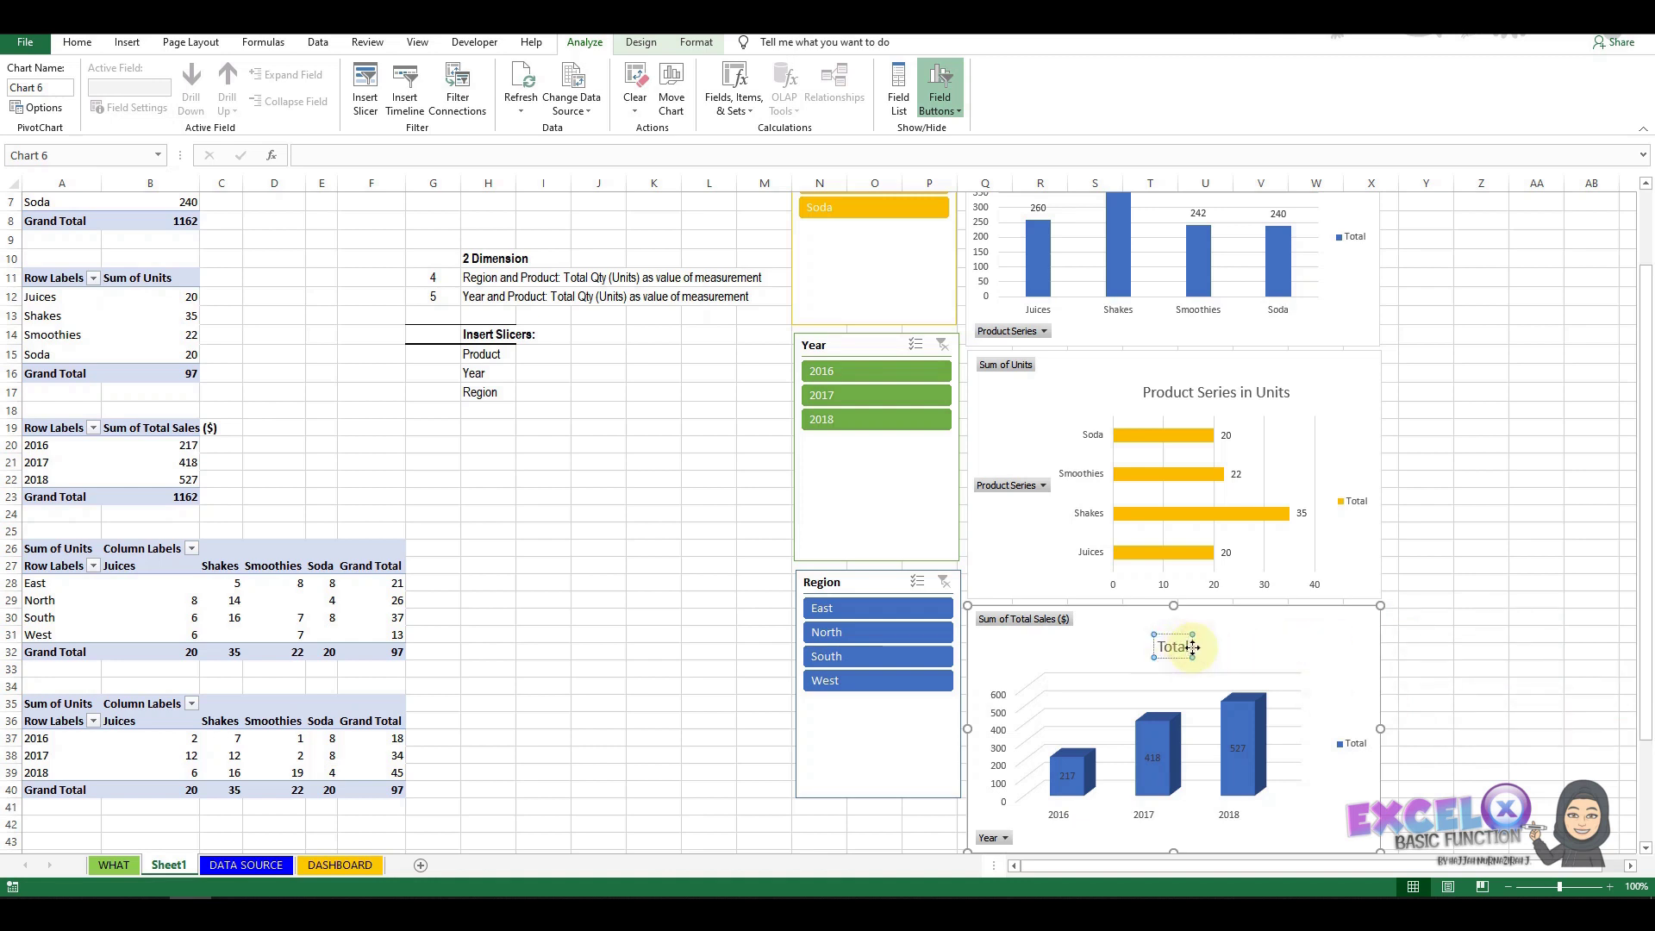
{"action": "key", "text": "BackSpace"}
{"action": "key", "text": "BackSpace"}
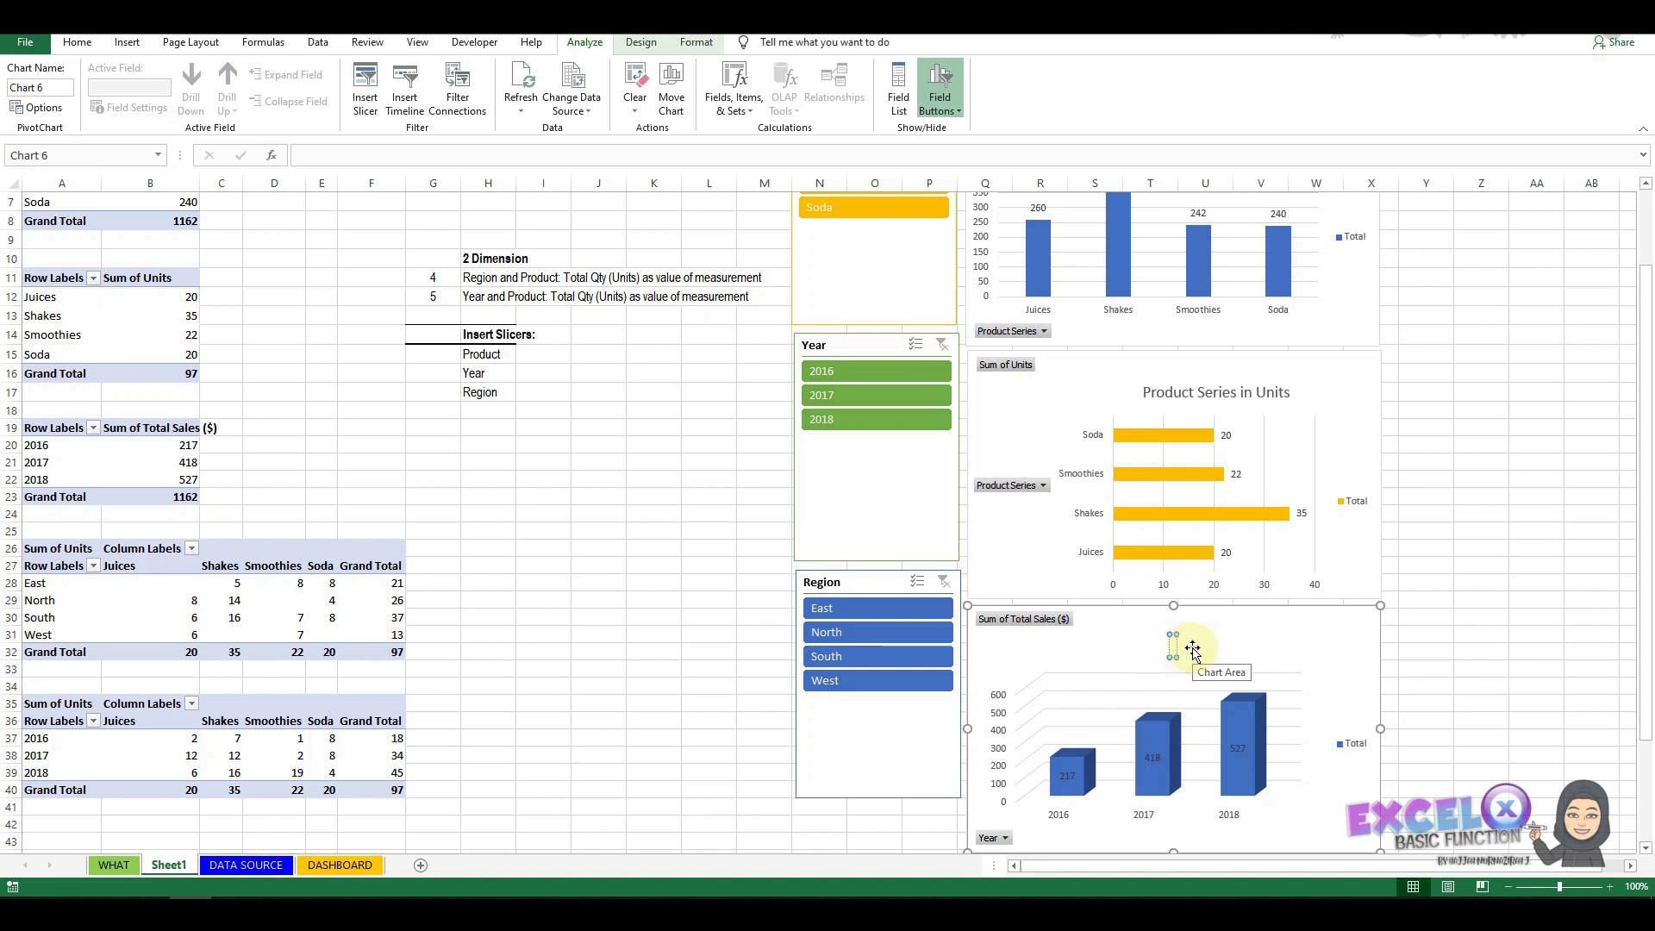
{"action": "type", "text": "Year and To"}
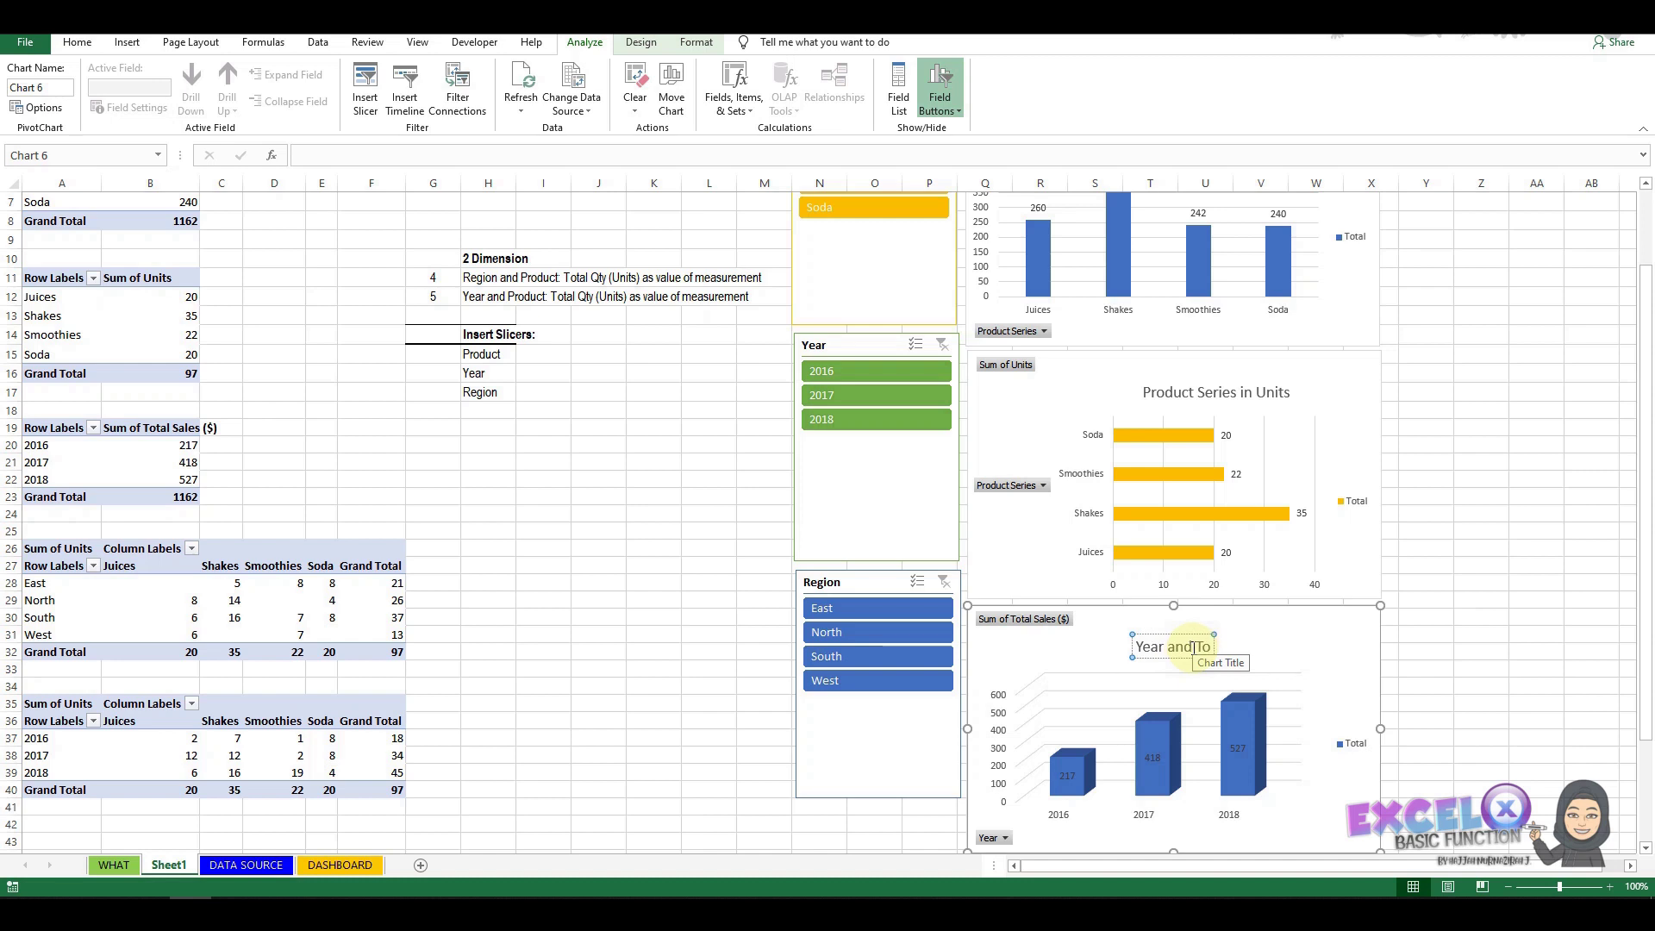
{"action": "type", "text": "tal Sales"}
{"action": "left_click", "coordinate": [1426, 652]}
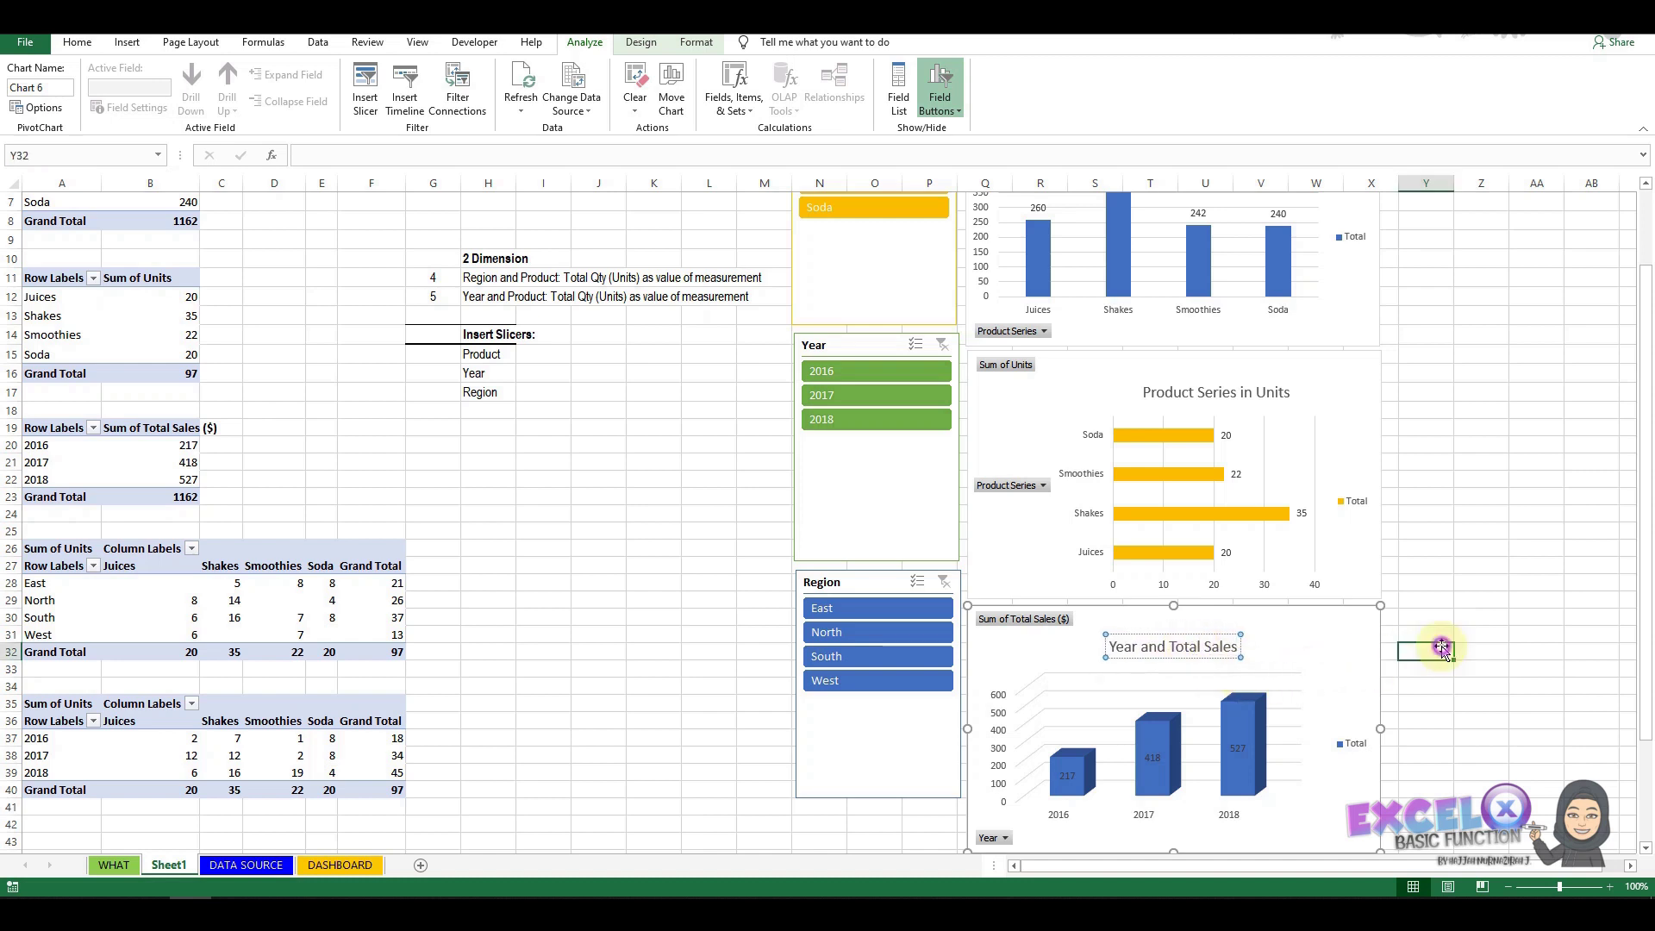
Apply chart Style 7 to the Year and Total Sales chart.
{"action": "left_click", "coordinate": [1355, 649]}
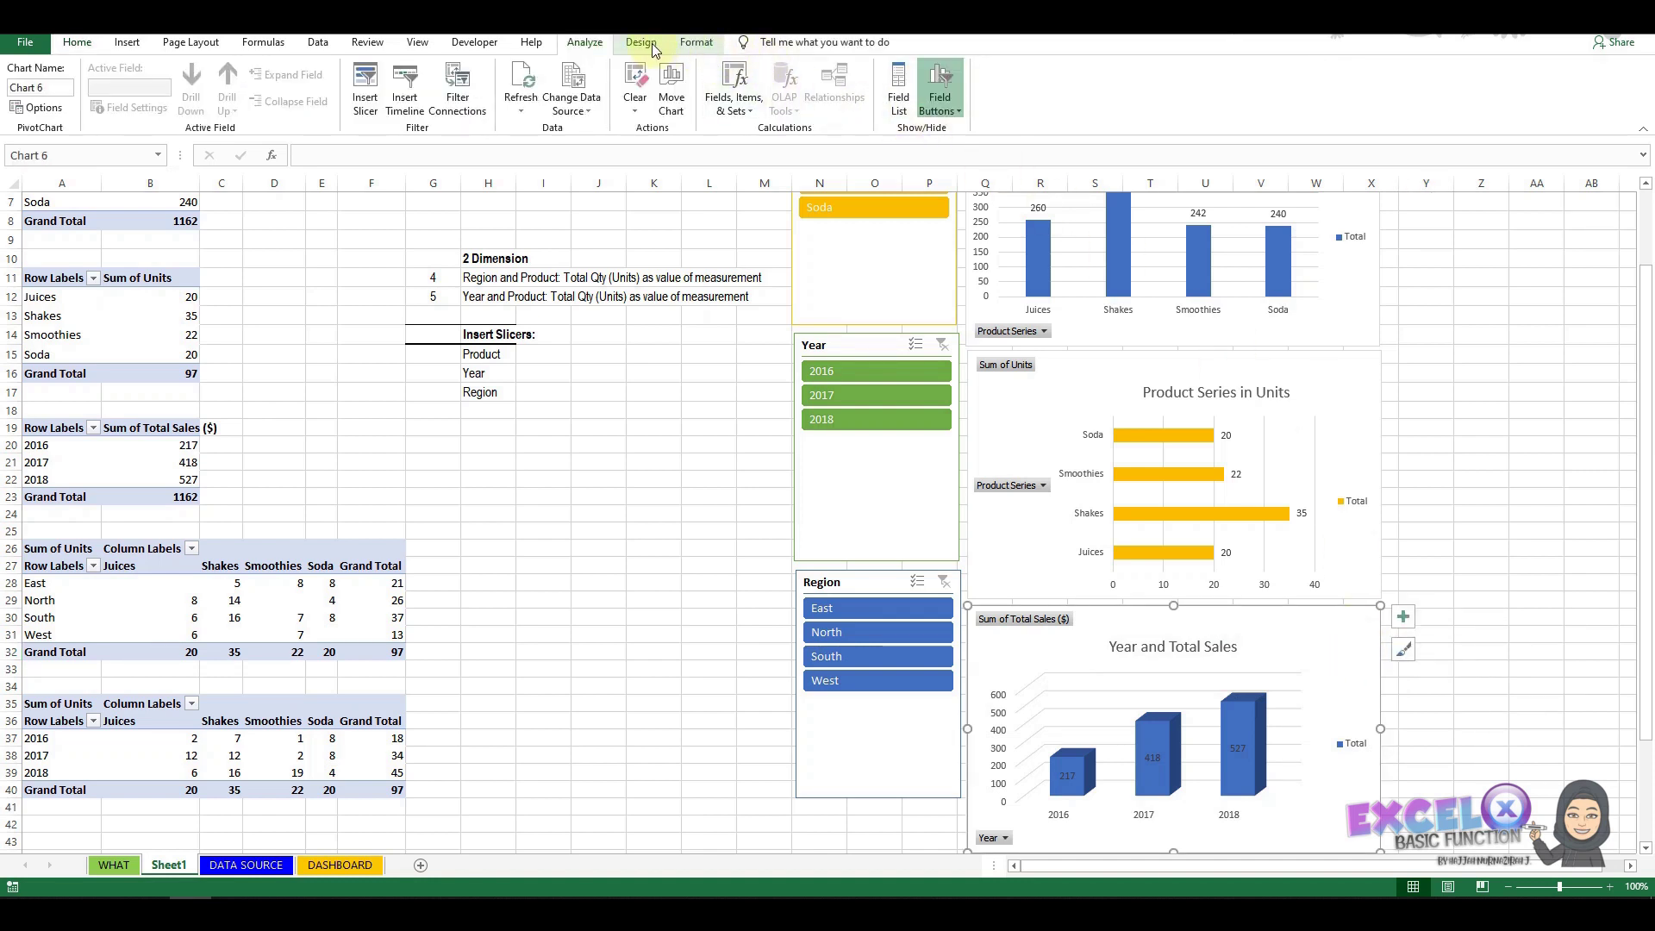
{"action": "left_click", "coordinate": [652, 43]}
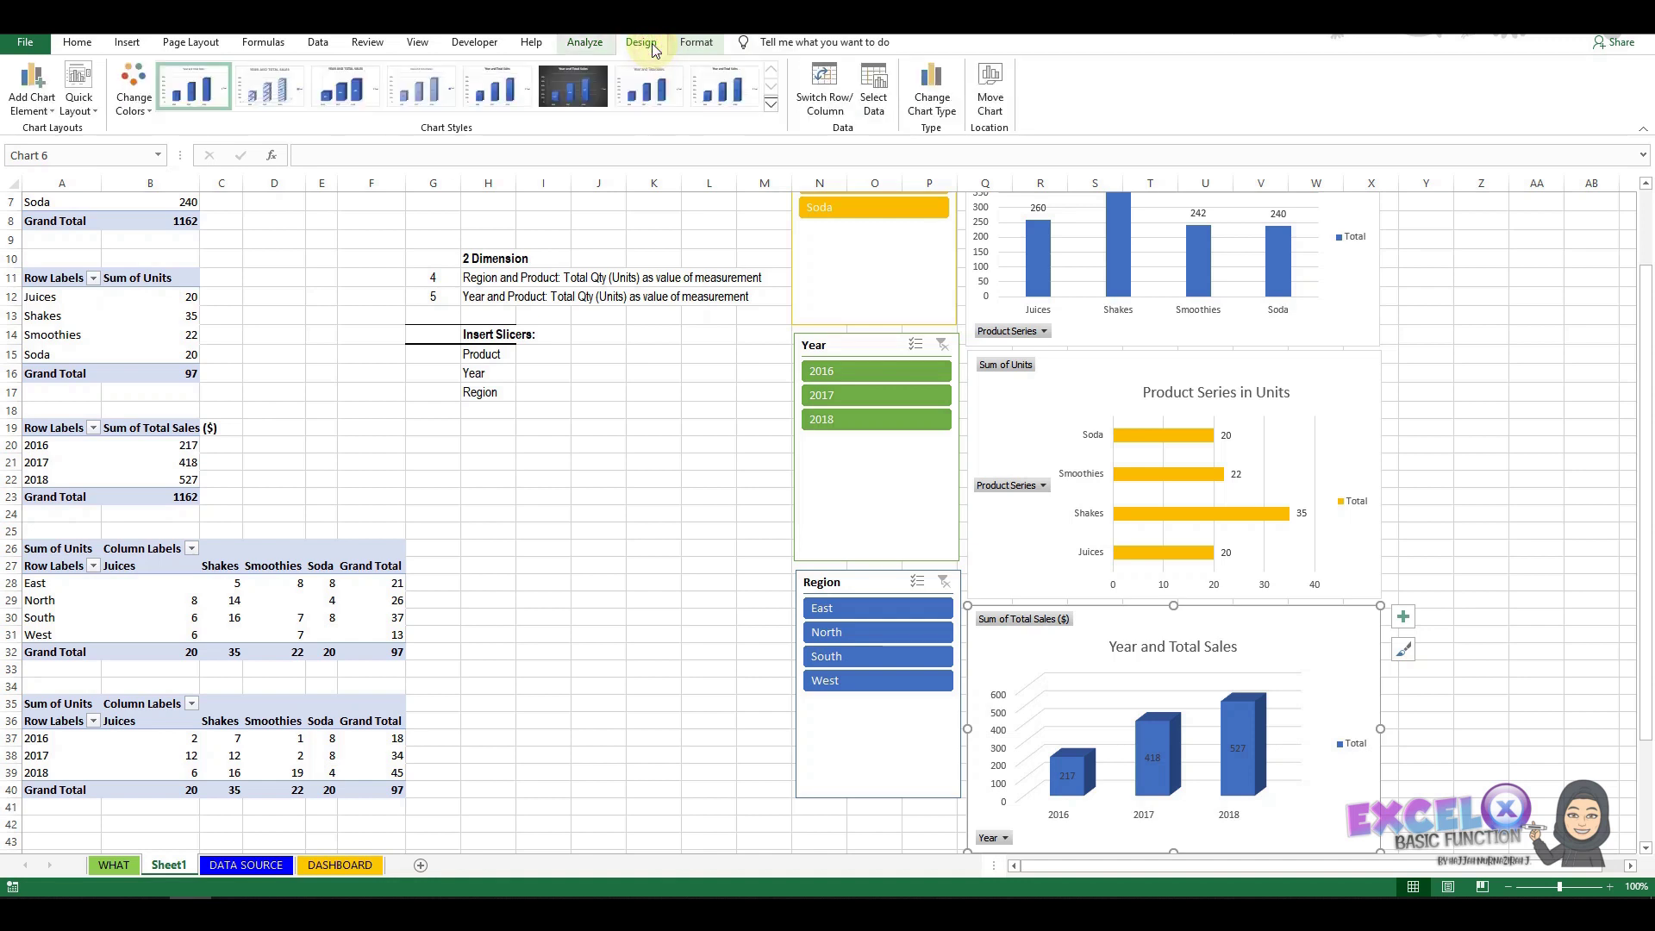
{"action": "left_click", "coordinate": [743, 102]}
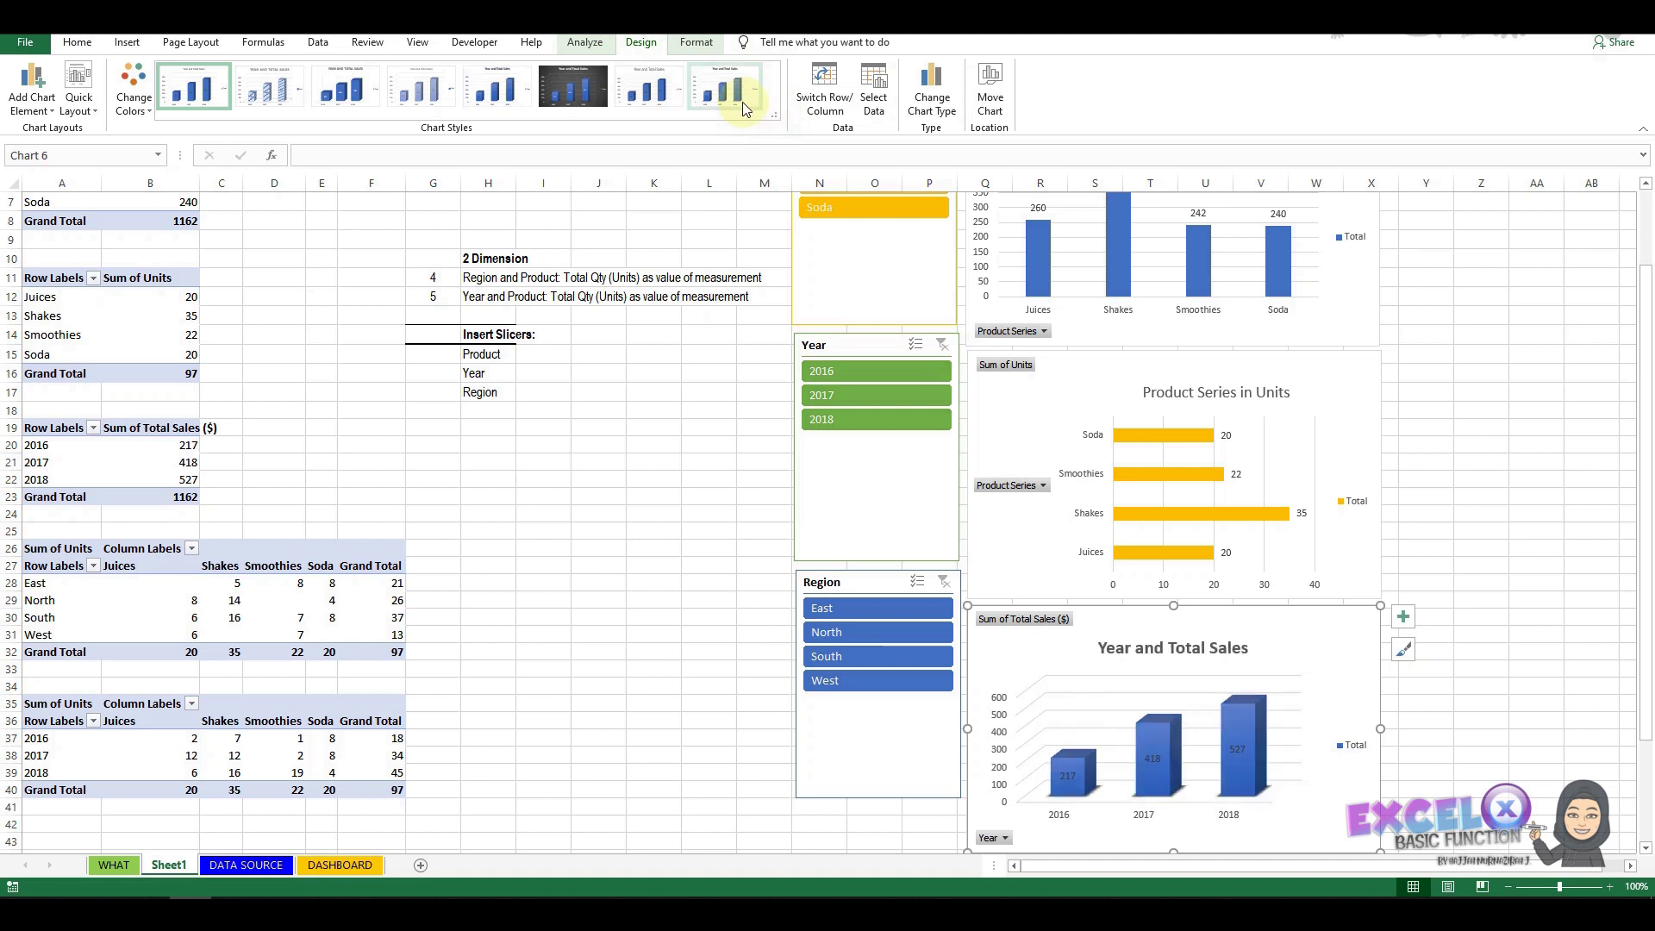
{"action": "left_click", "coordinate": [642, 101]}
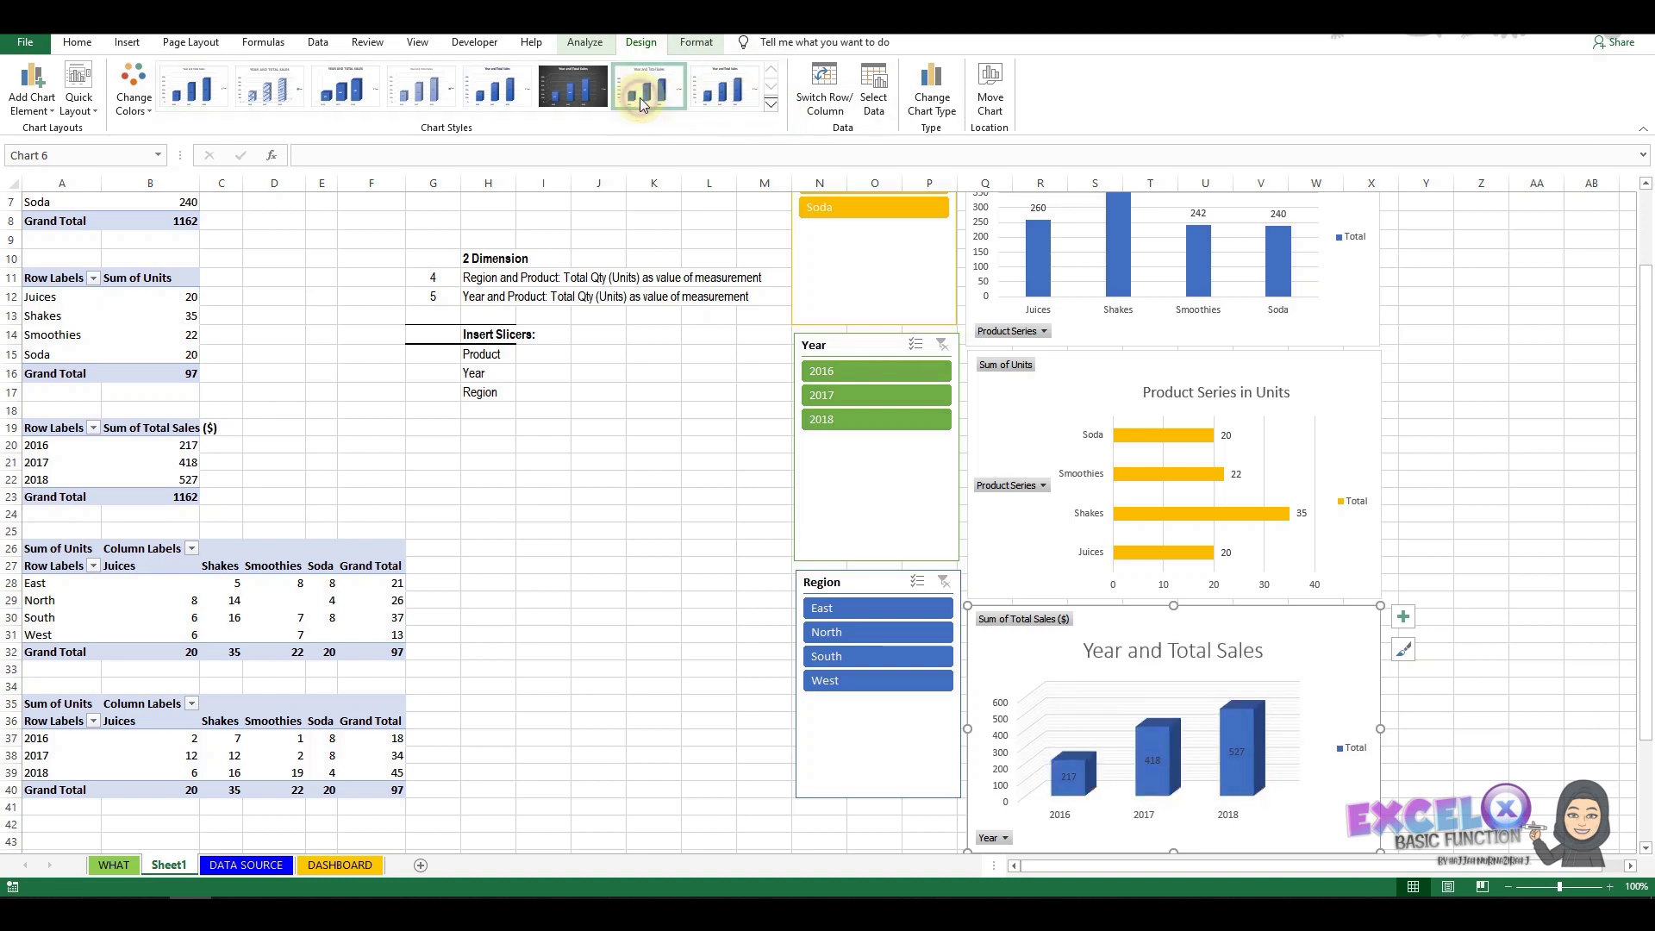
{"action": "left_click", "coordinate": [1483, 712]}
{"action": "scroll", "coordinate": [138, 380], "scroll_direction": "up", "scroll_amount": 2}
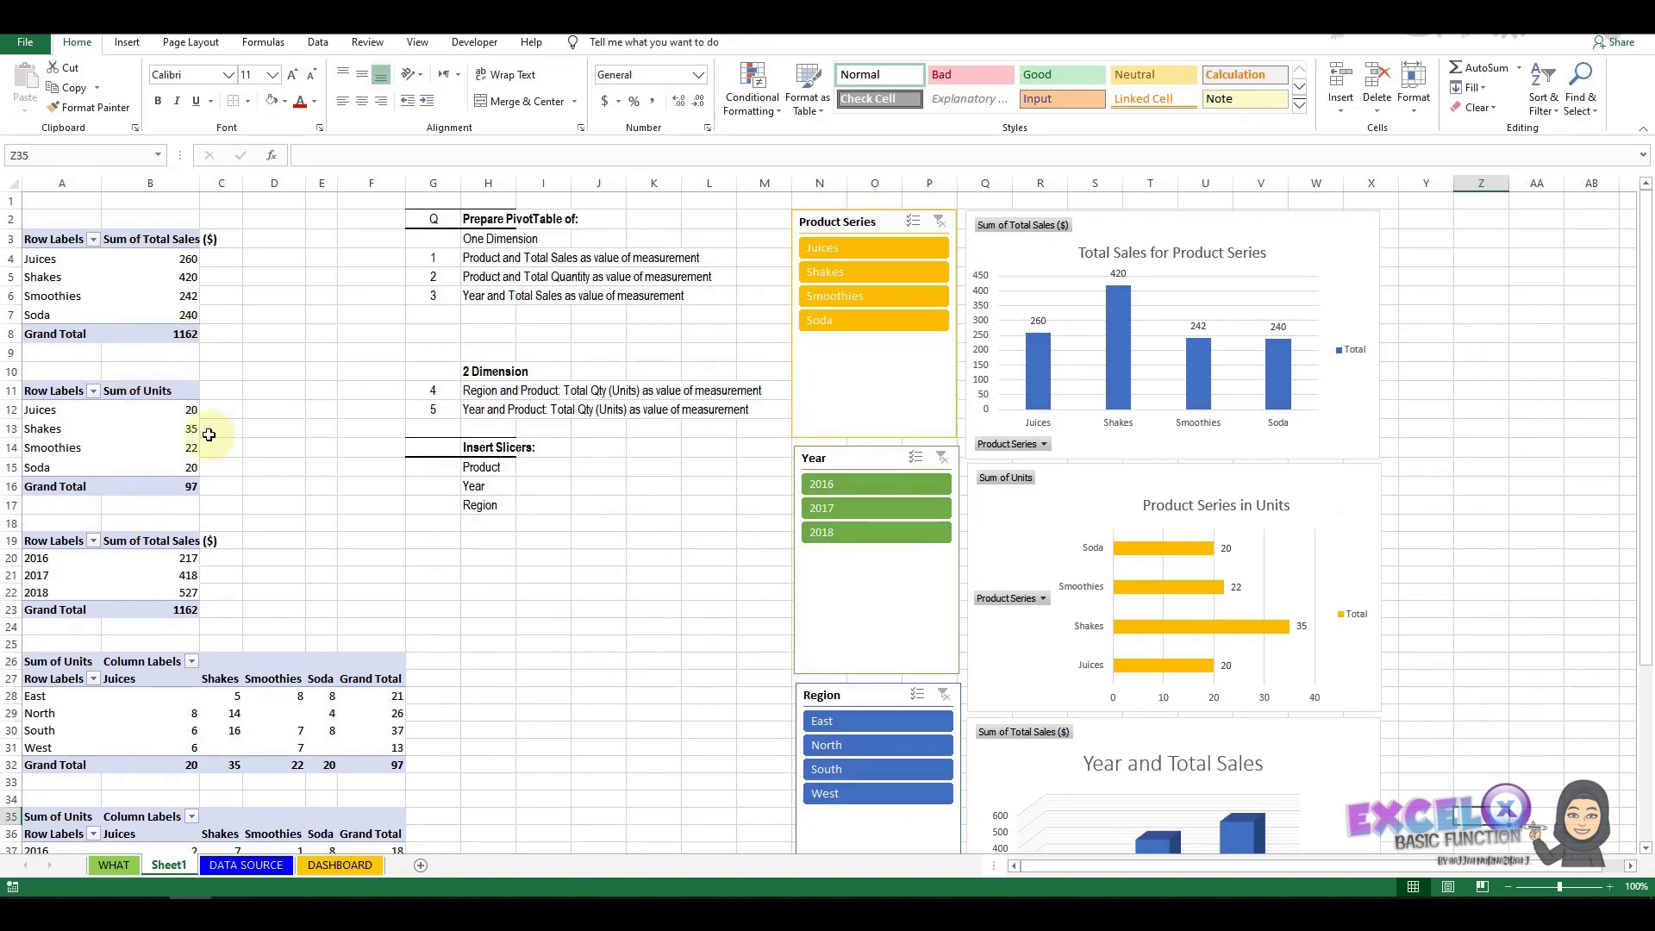
Insert a clustered column PivotChart of units by region and product and move it to the upper right.
{"action": "left_click", "coordinate": [221, 730]}
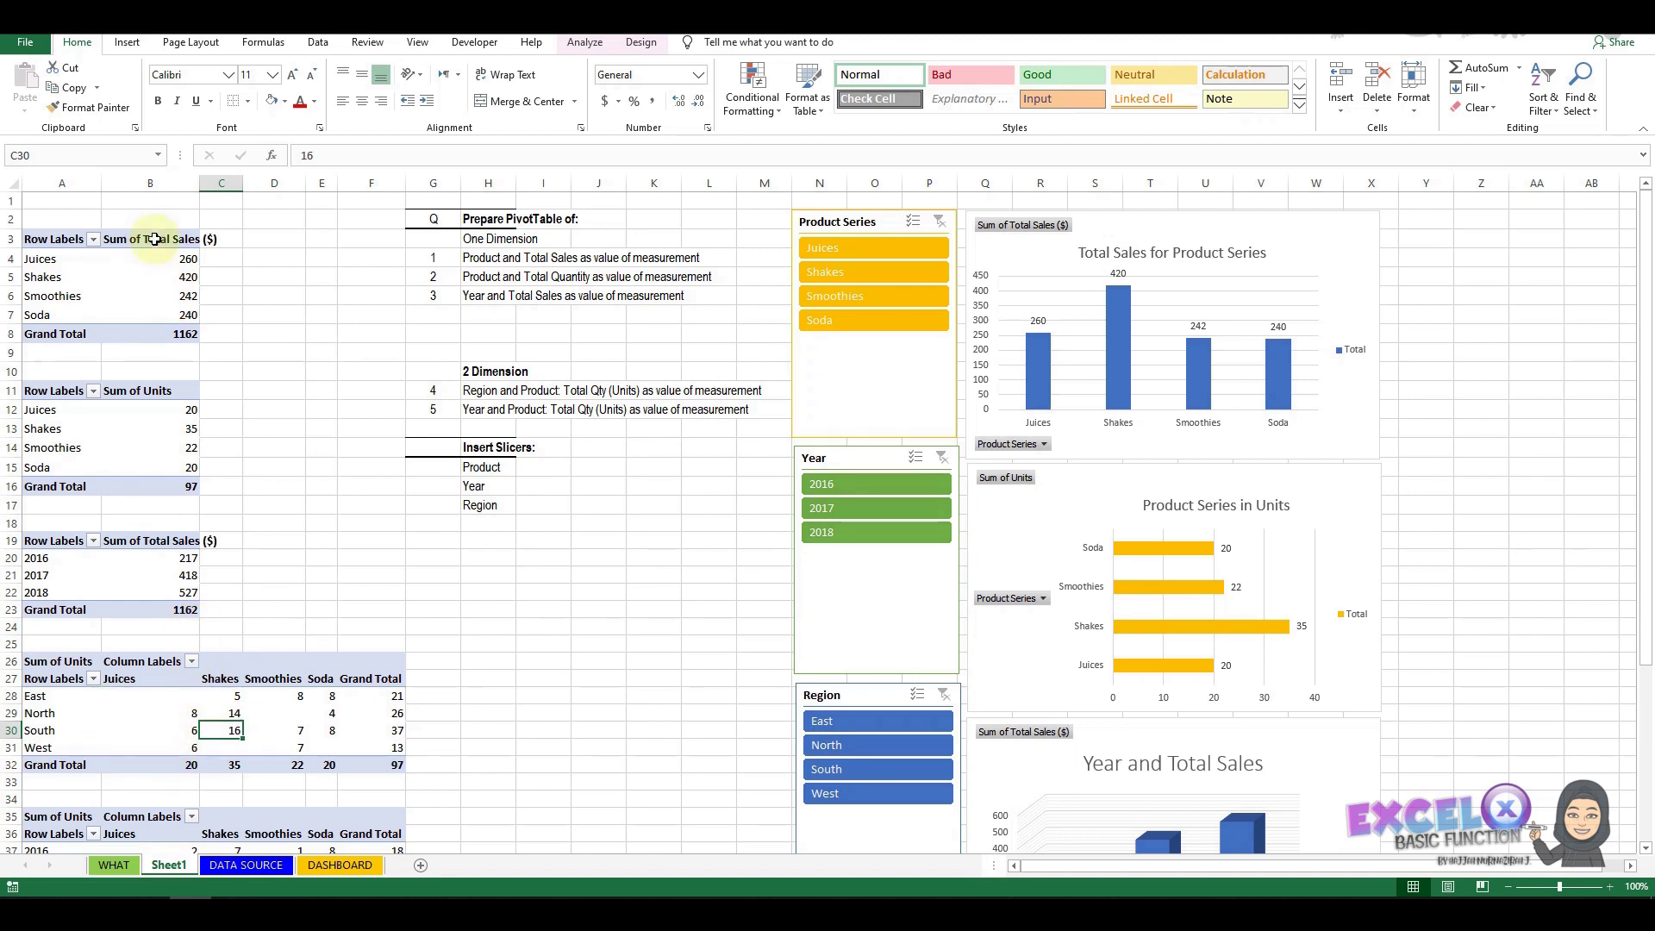
{"action": "left_click", "coordinate": [127, 43]}
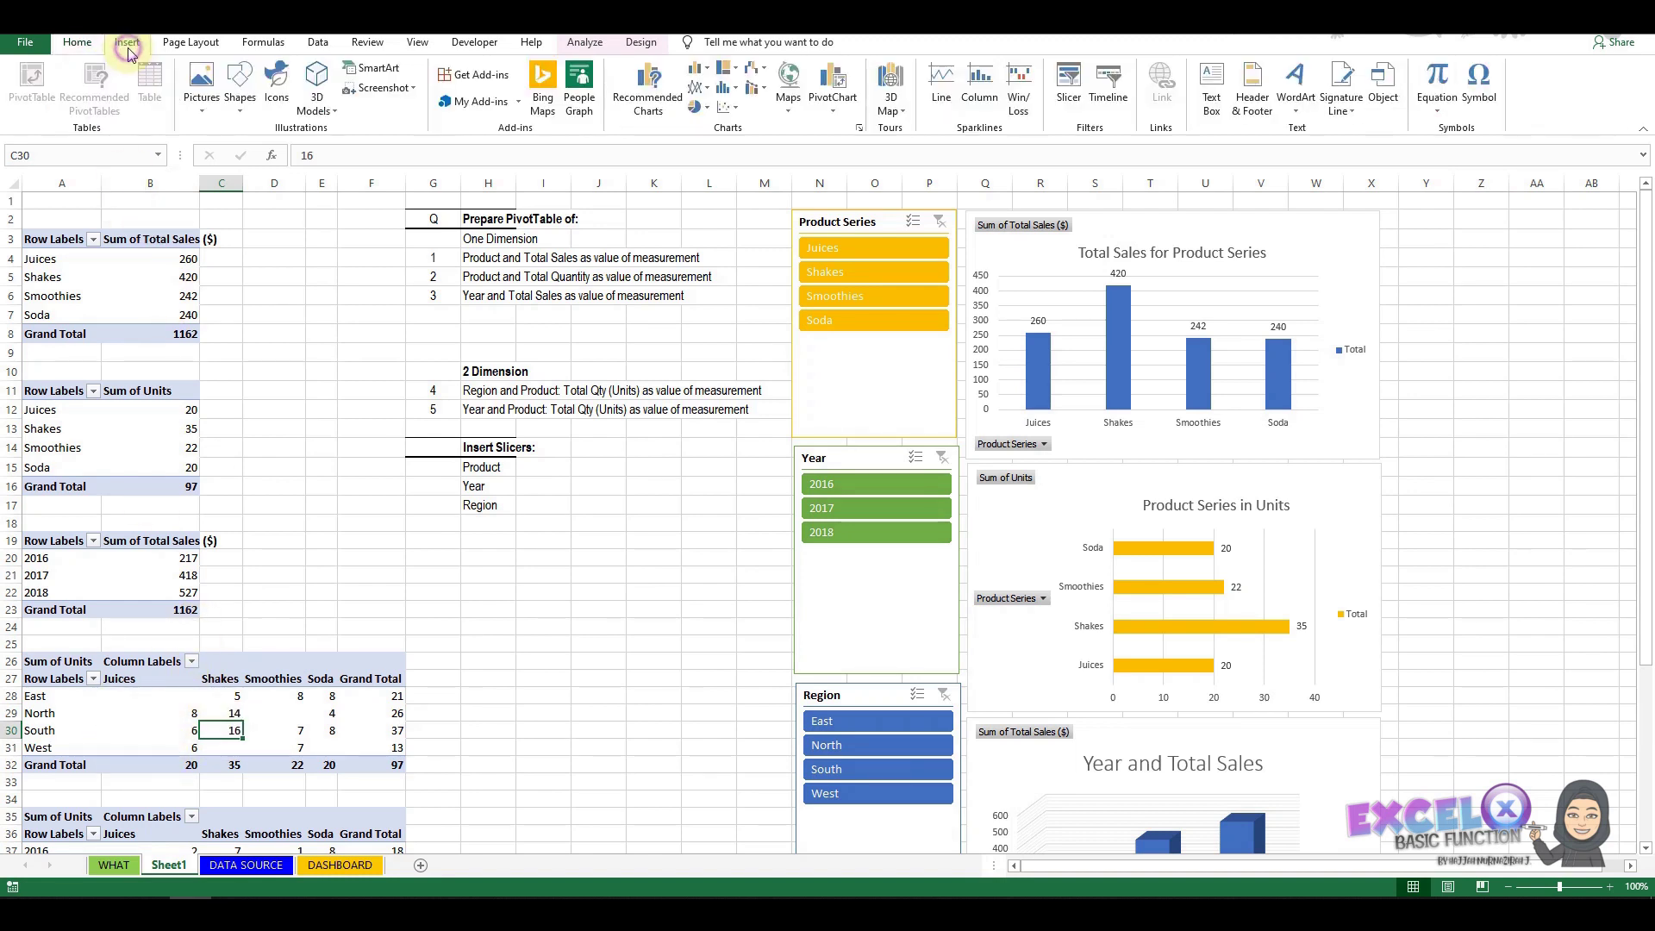
{"action": "left_click", "coordinate": [833, 82]}
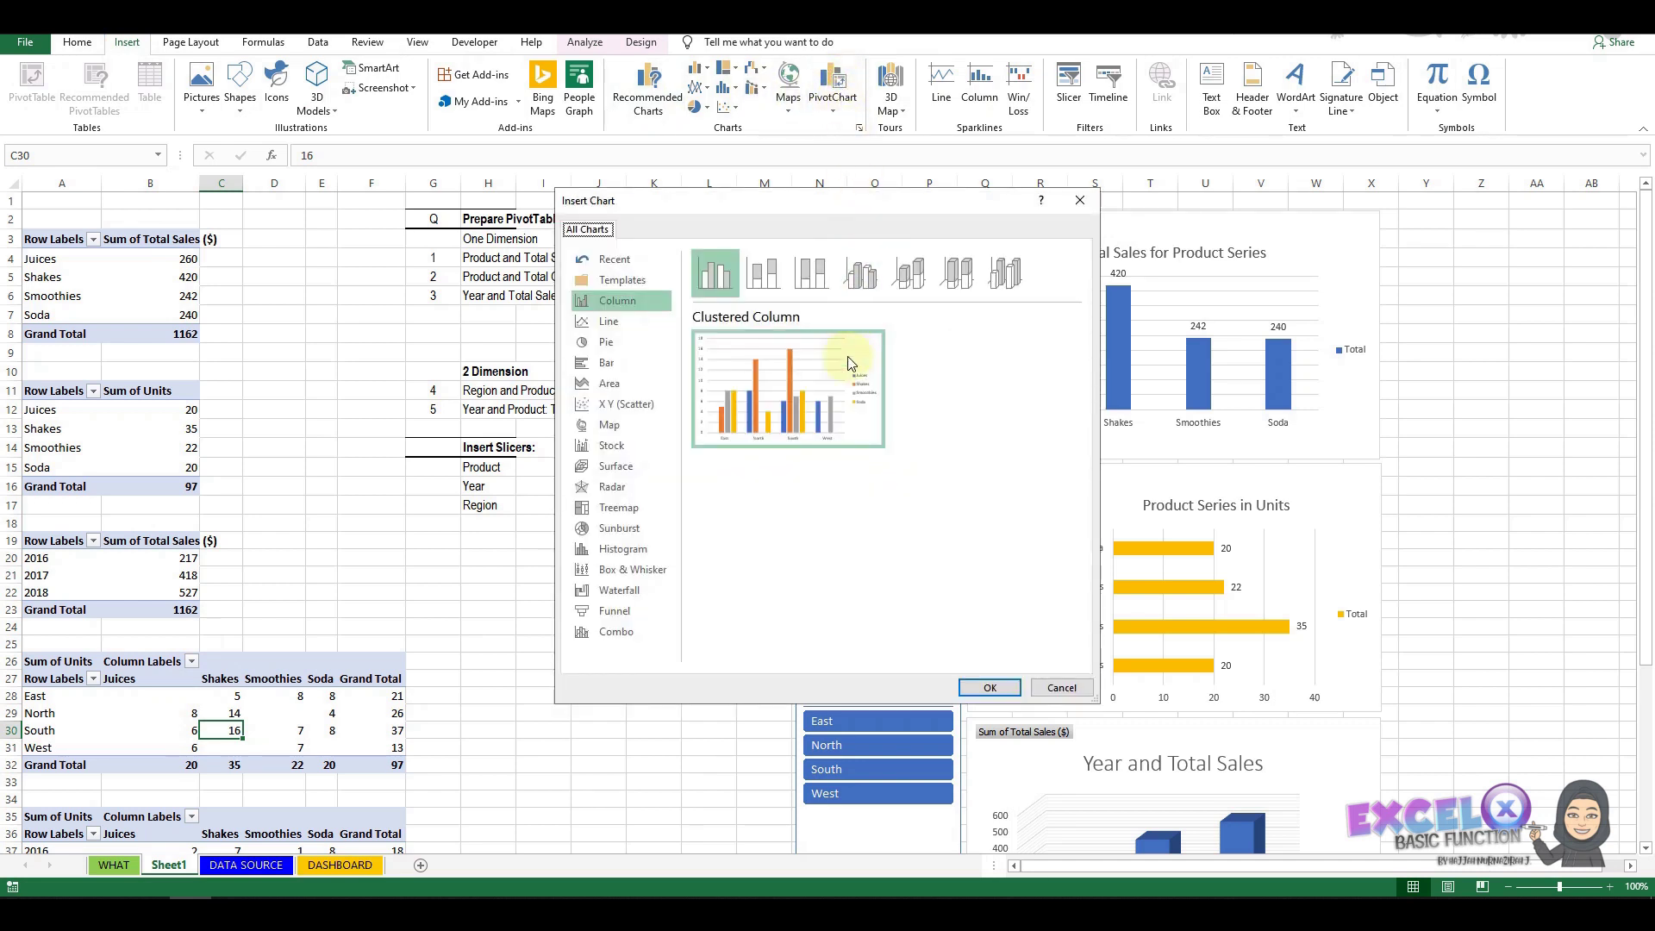
{"action": "left_click", "coordinate": [989, 688]}
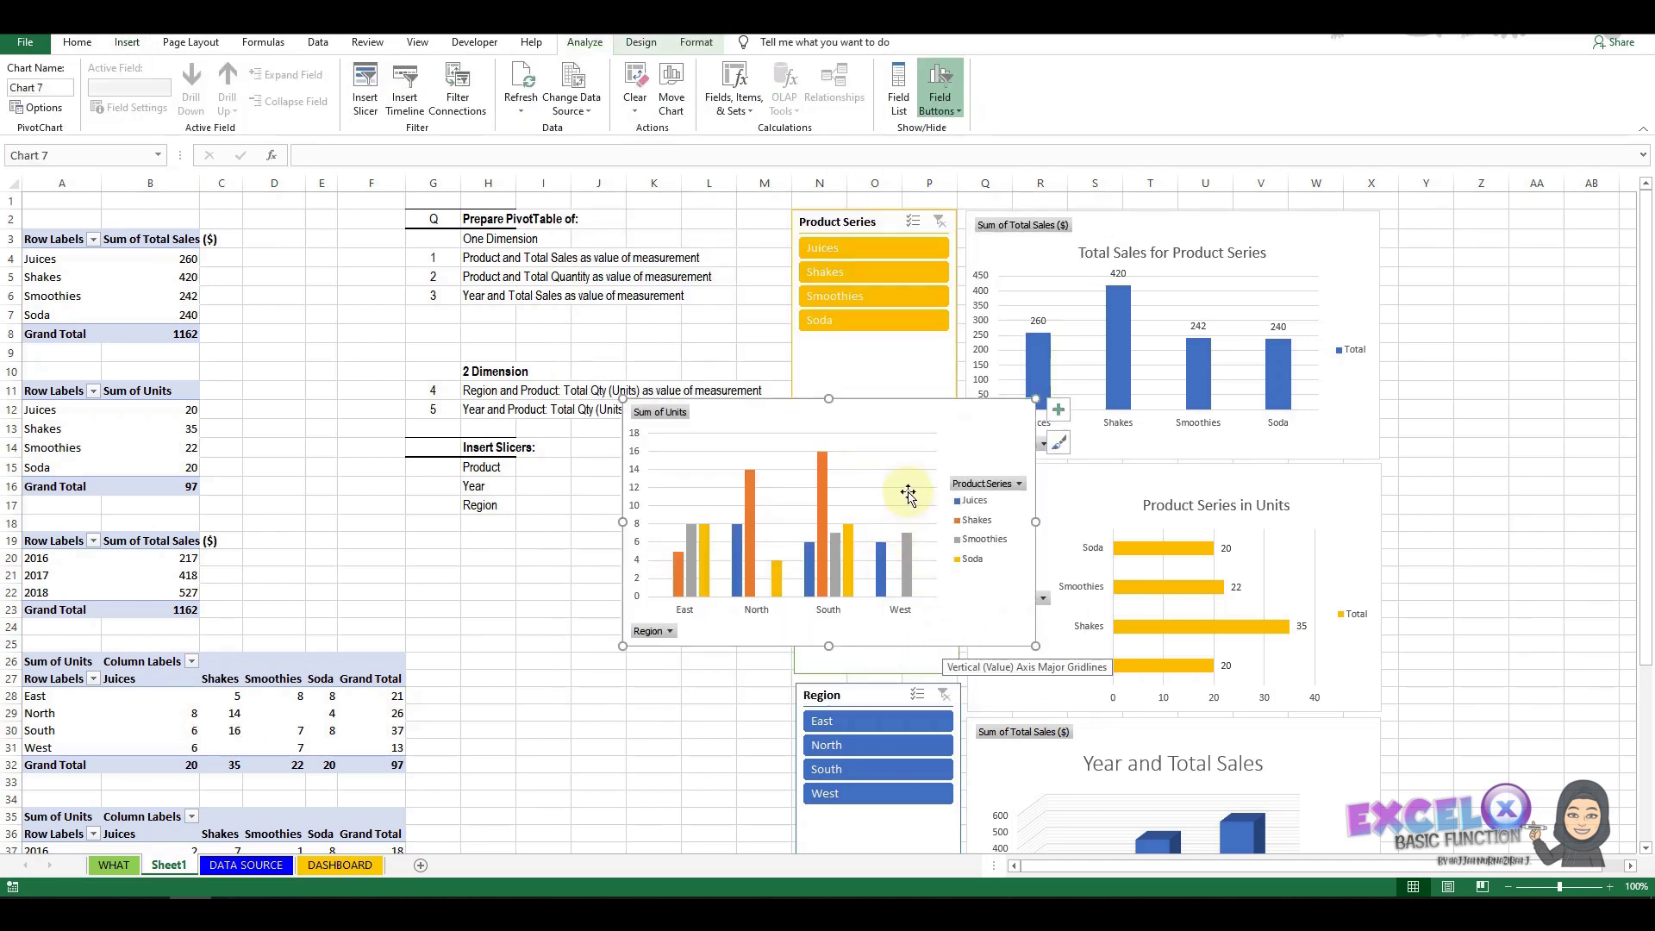
{"action": "left_click_drag", "start_coordinate": [1009, 434], "coordinate": [1547, 238]}
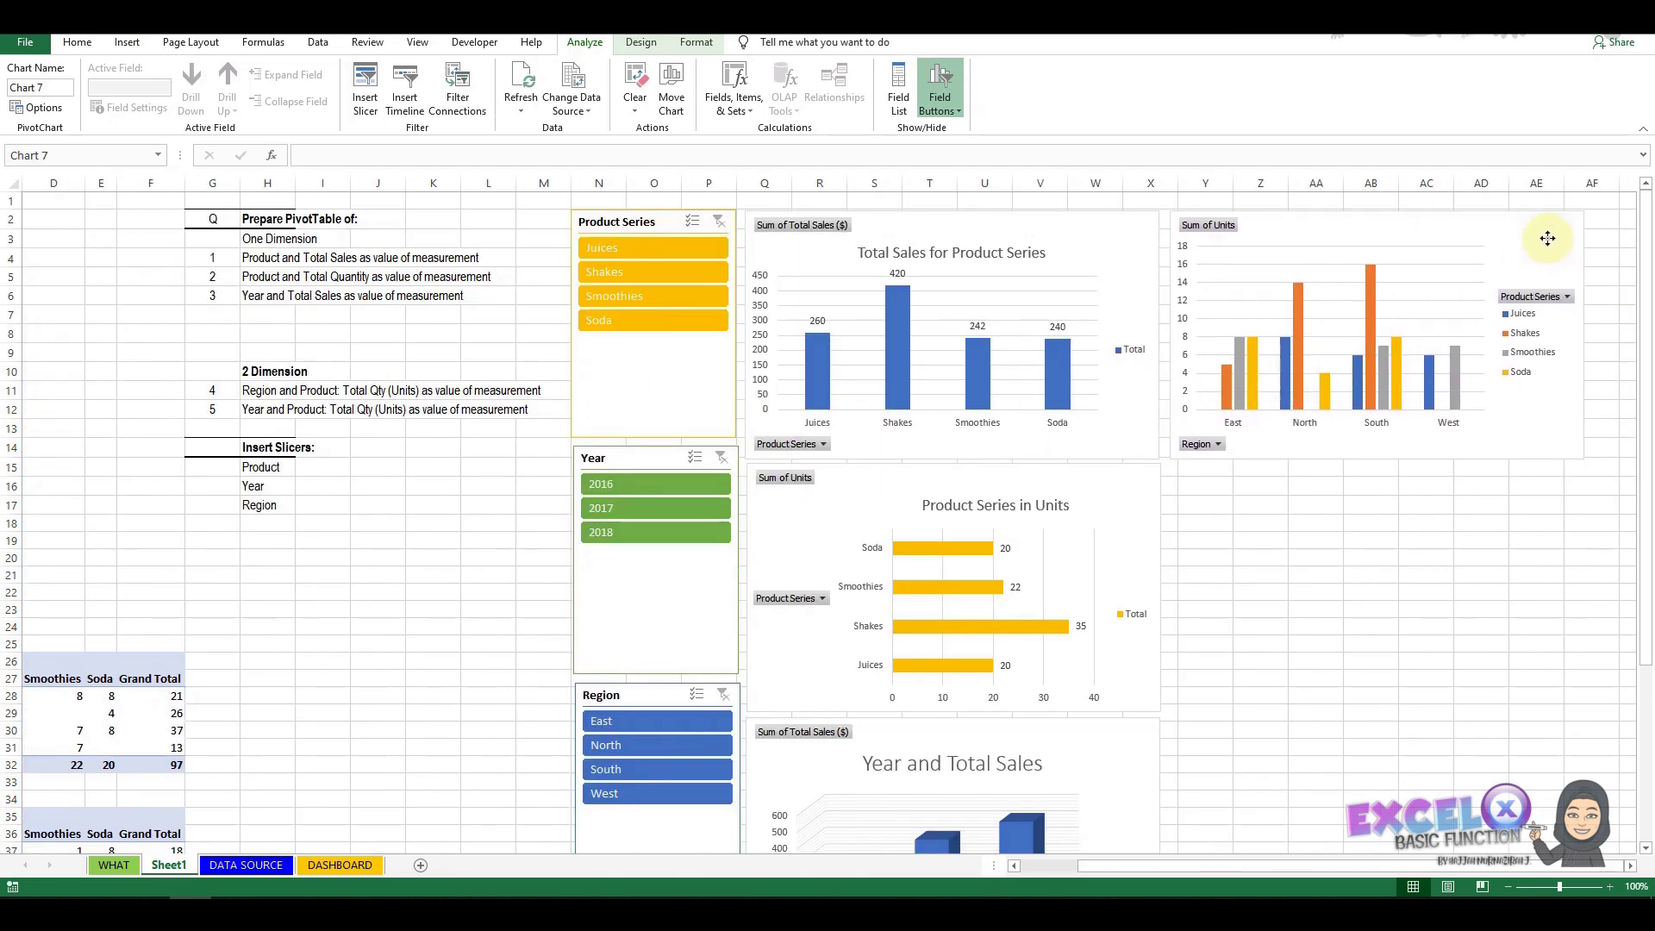
Show data labels on the region chart and apply a new chart style.
{"action": "left_click", "coordinate": [1613, 226]}
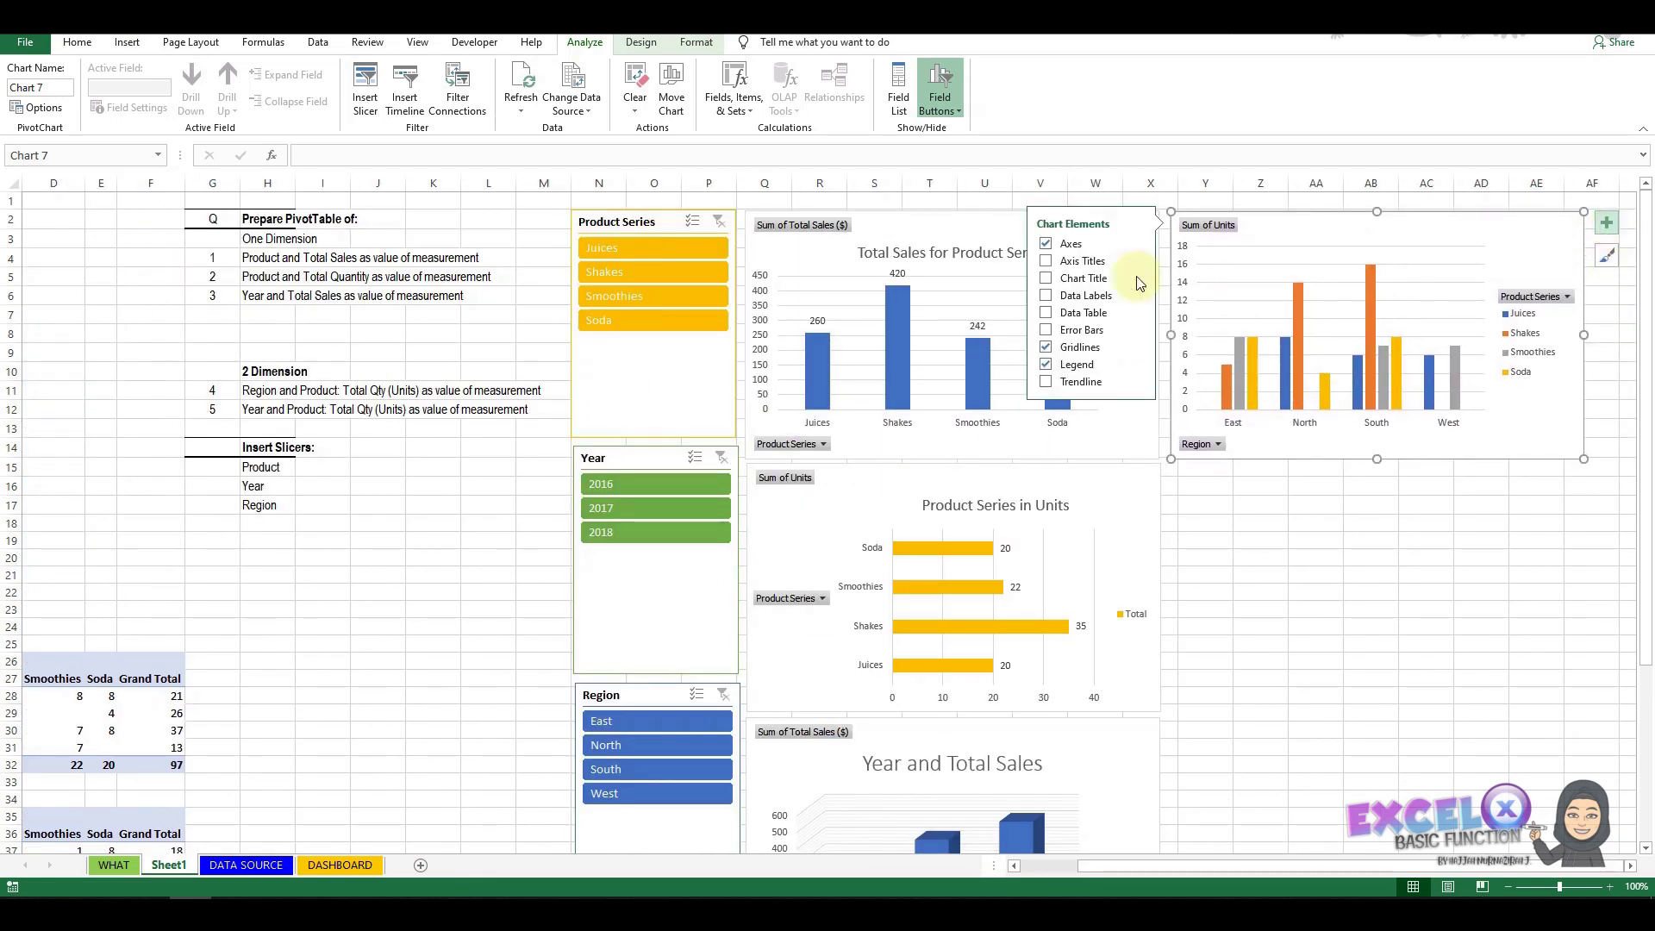
{"action": "left_click", "coordinate": [1091, 295]}
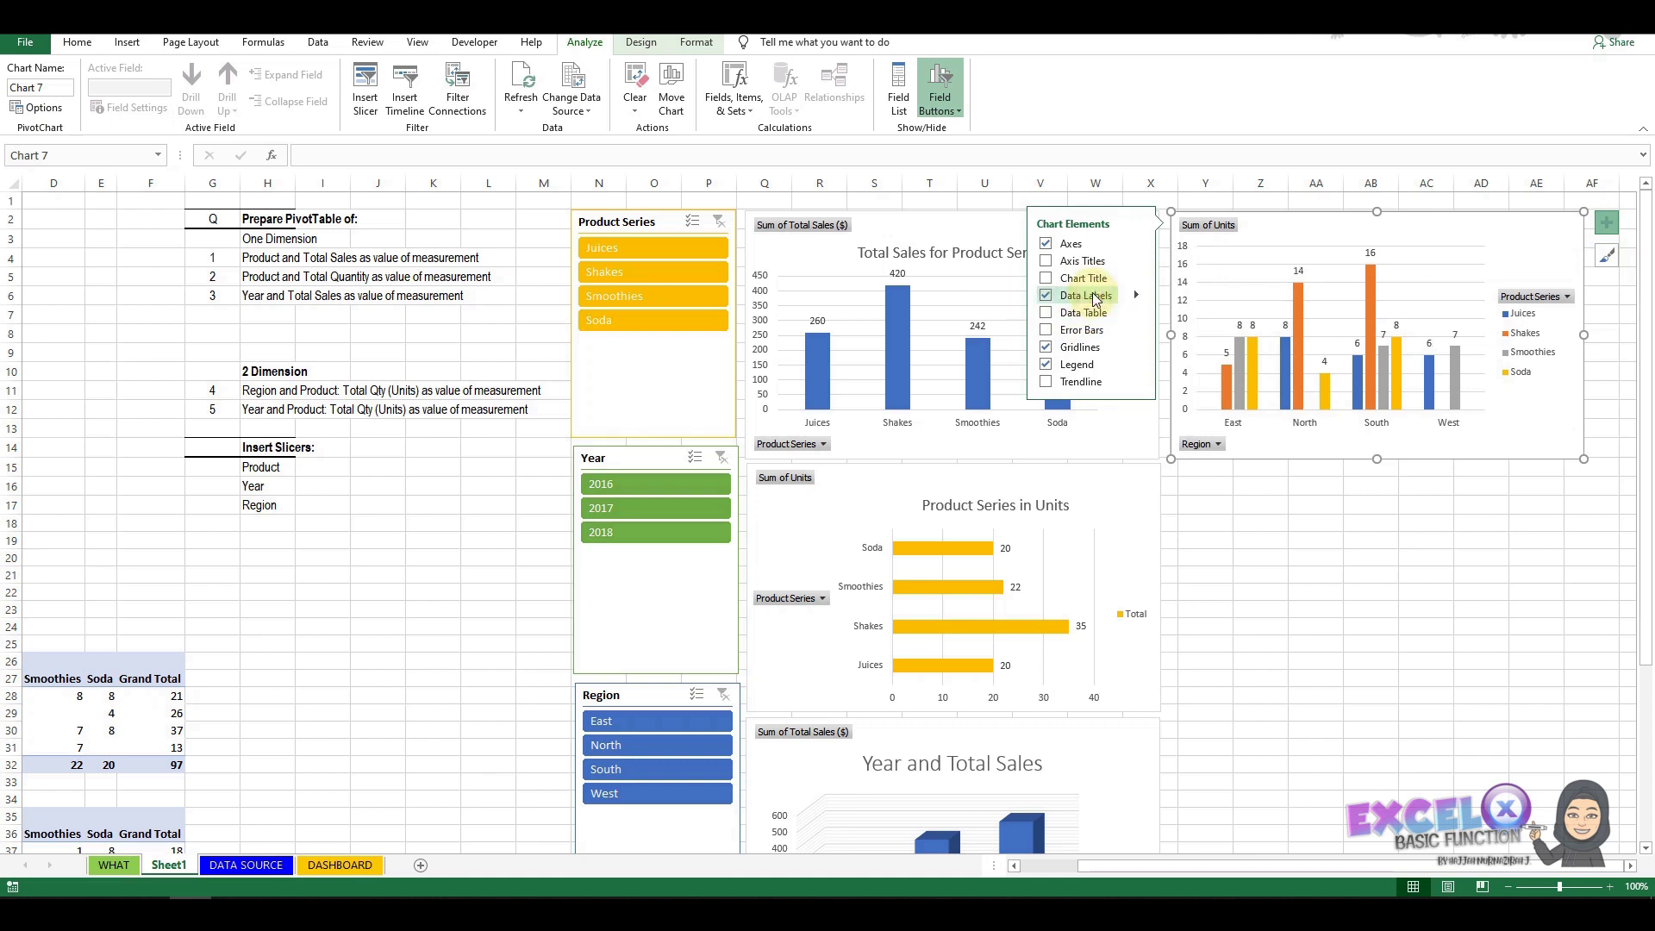
{"action": "left_click", "coordinate": [641, 42]}
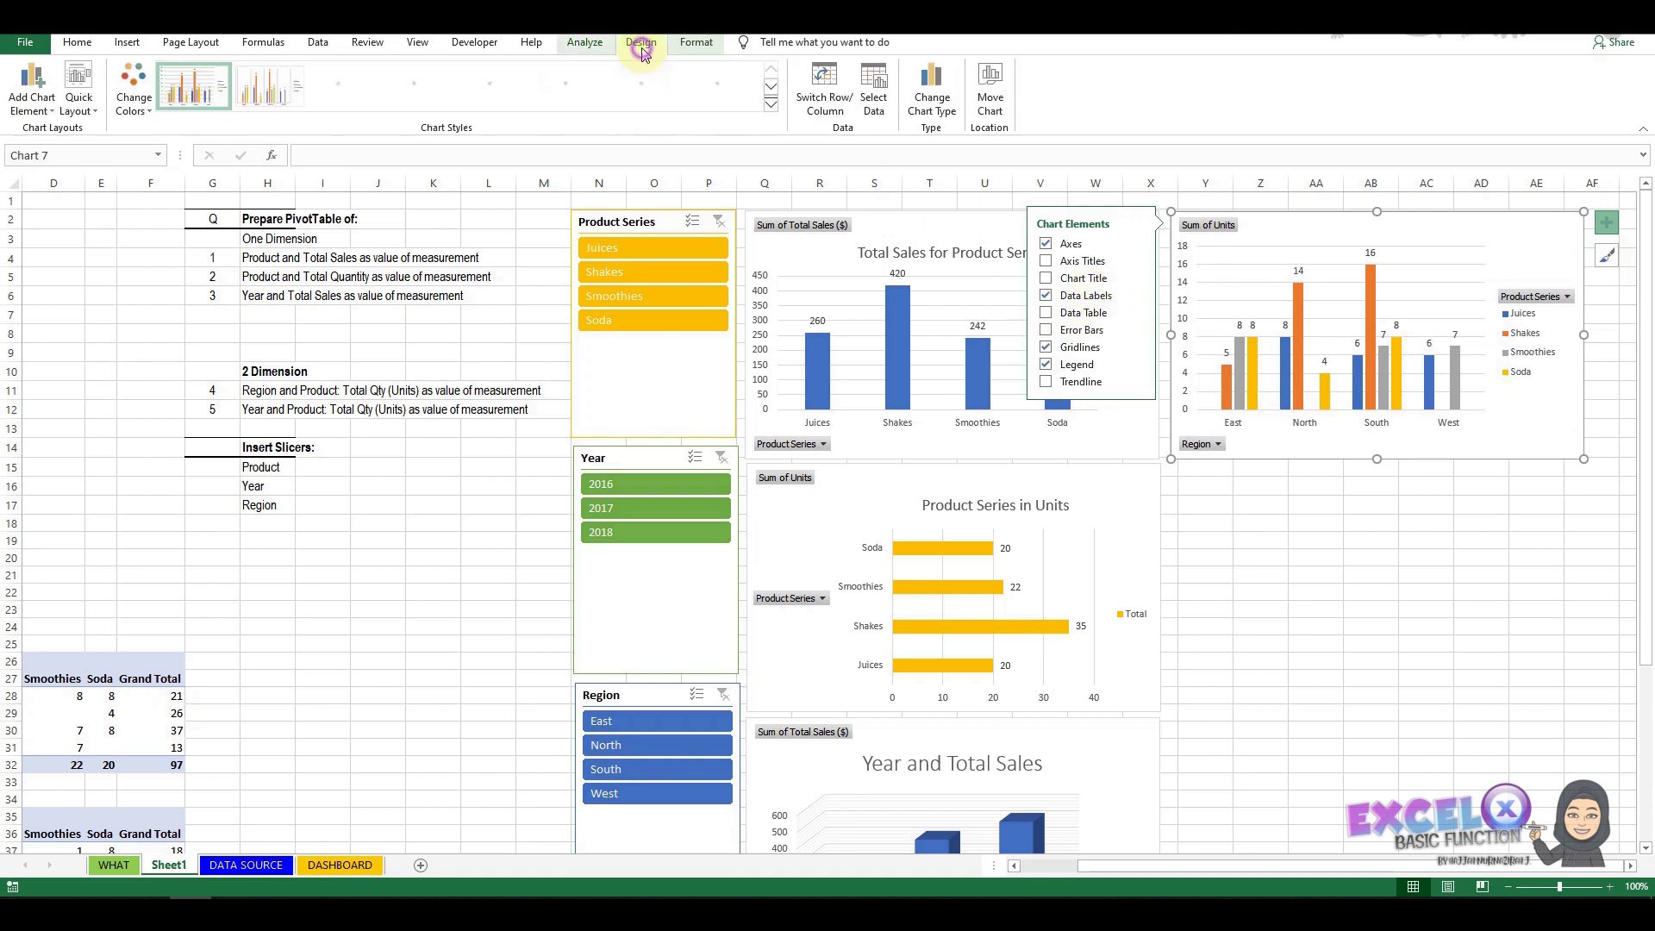
{"action": "left_click", "coordinate": [769, 103]}
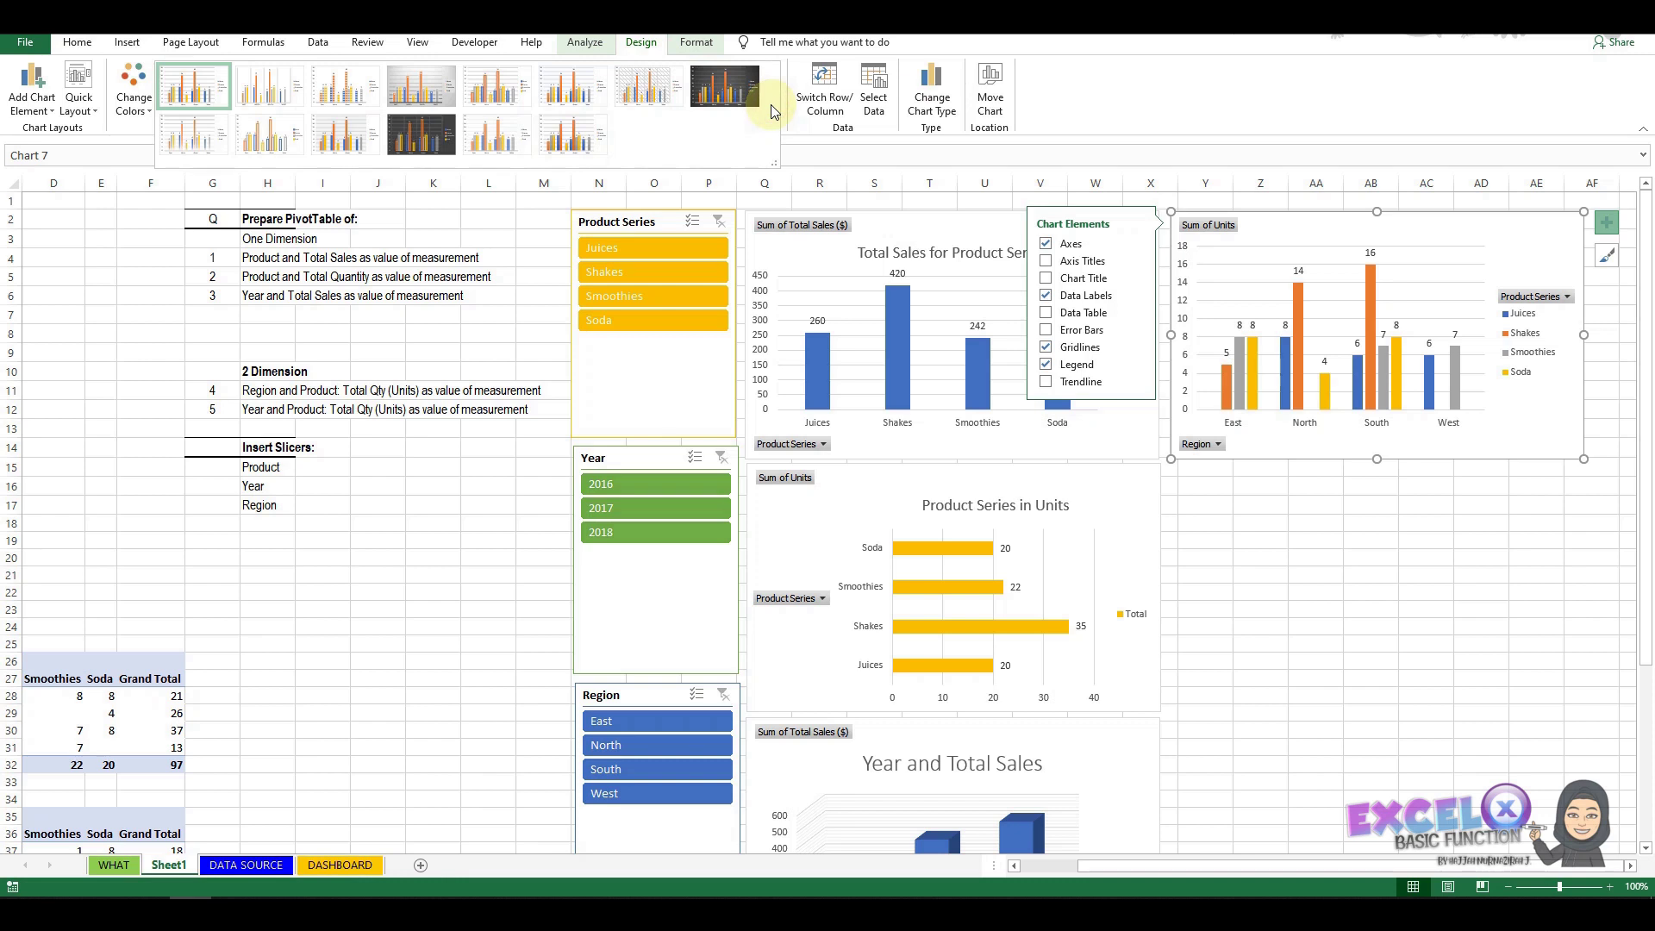
{"action": "left_click", "coordinate": [580, 144]}
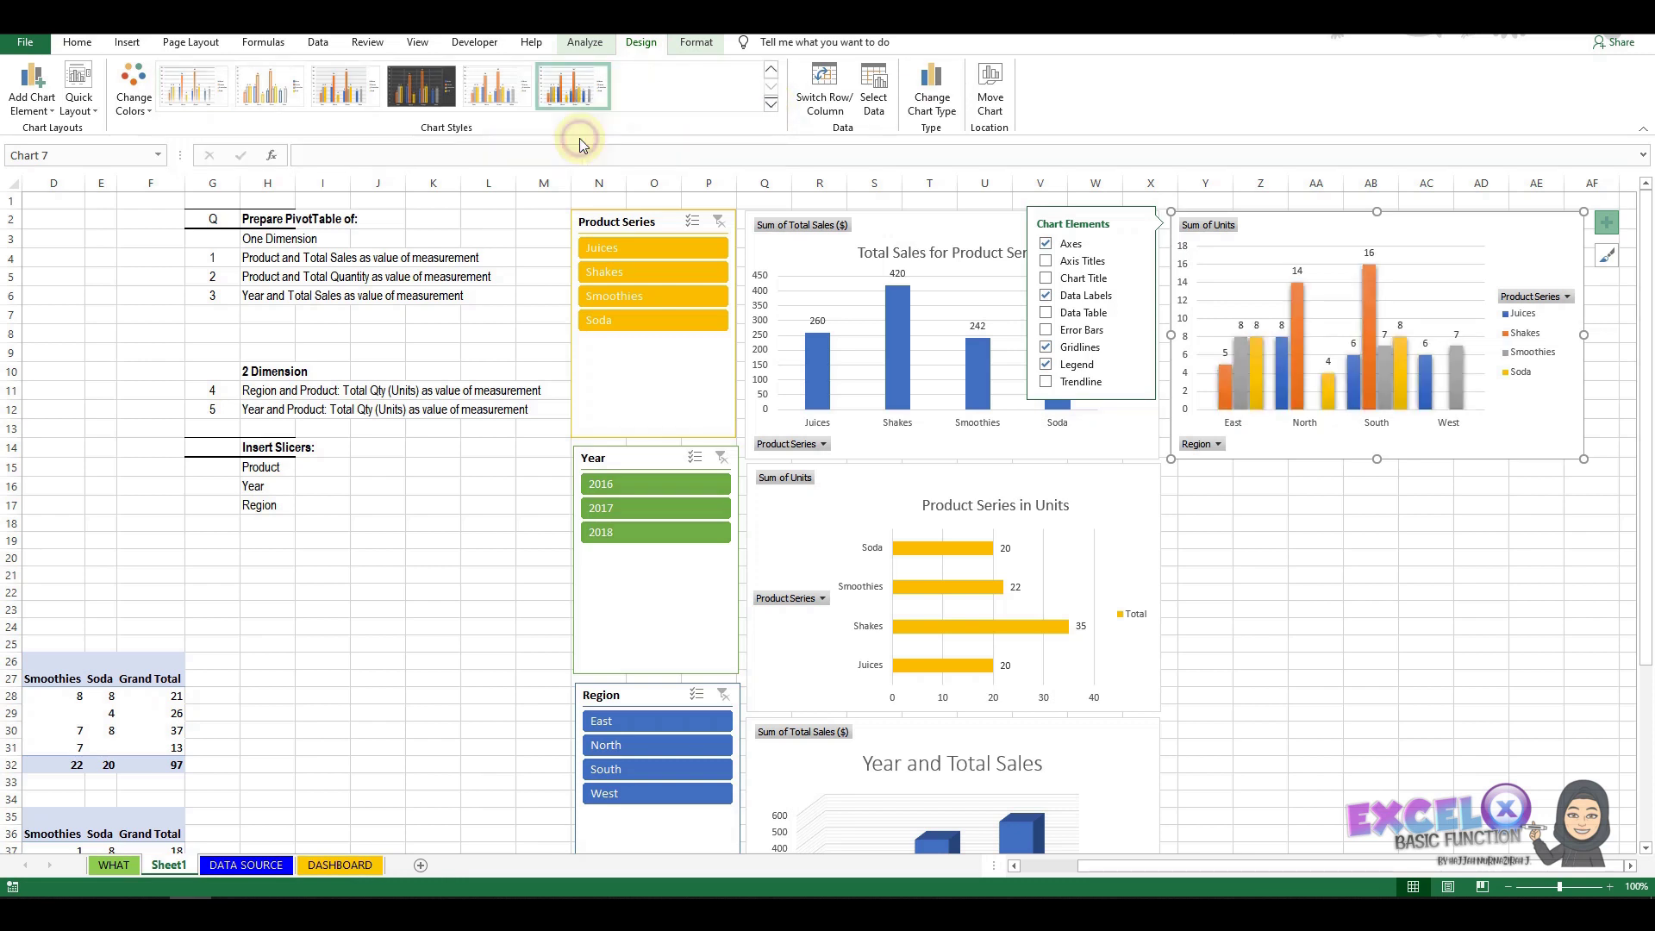
{"action": "left_click", "coordinate": [1361, 541]}
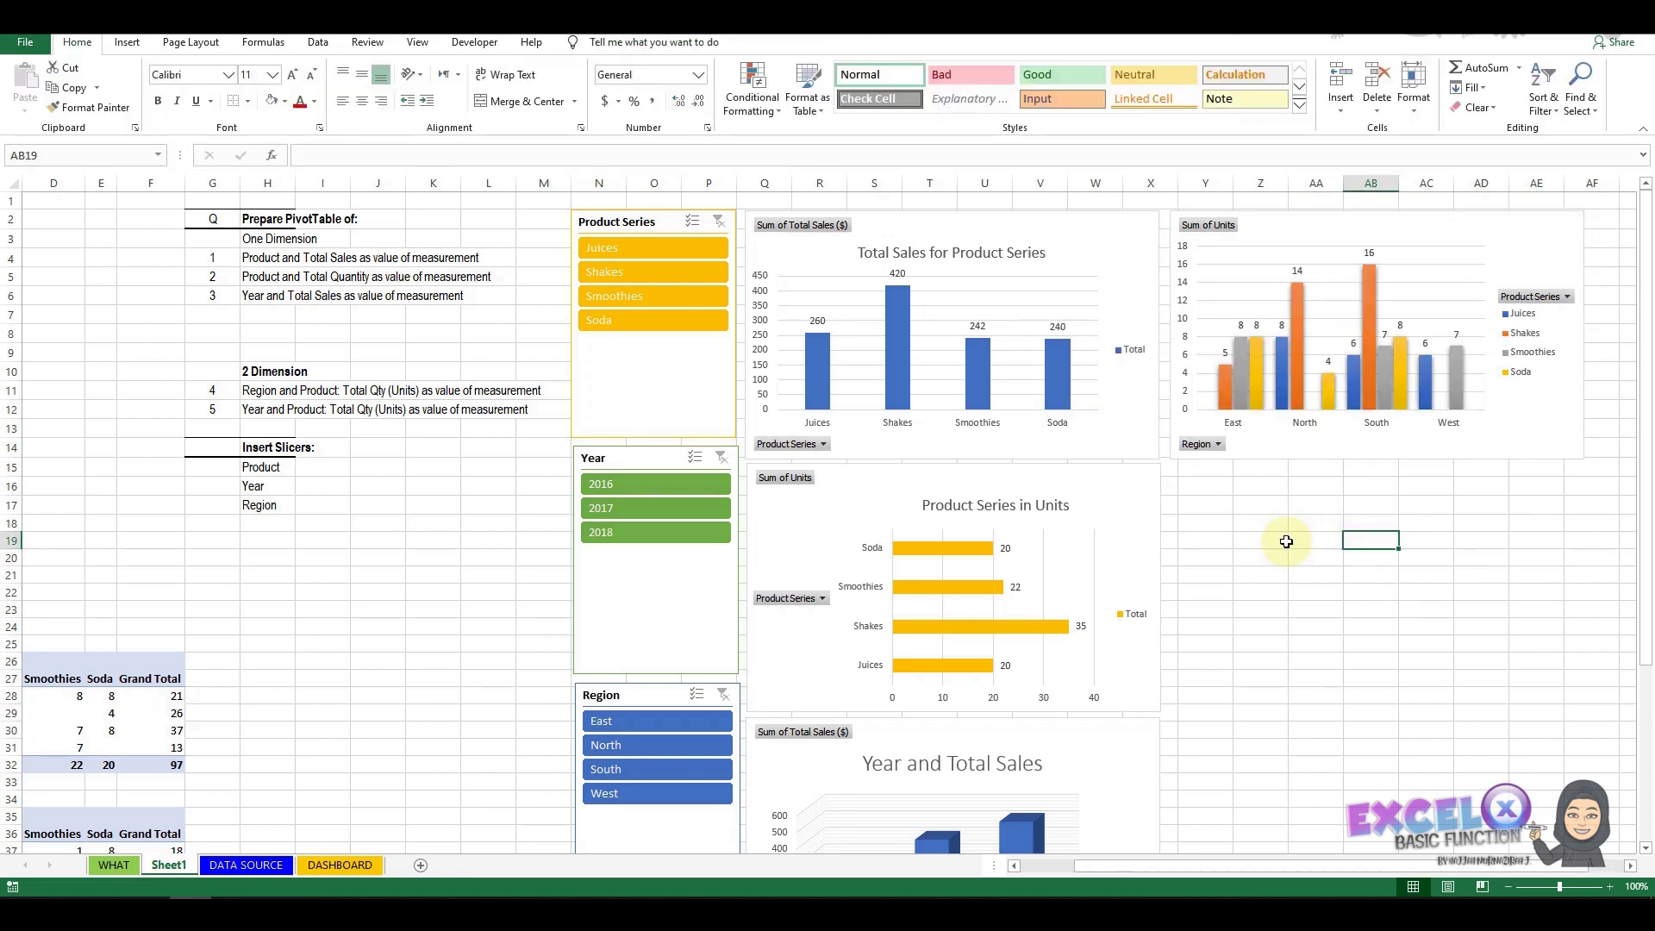
Insert a clustered bar PivotChart of units by year (2016–2018) for each product series.
{"action": "left_click_drag", "start_coordinate": [1113, 861], "coordinate": [1026, 876]}
{"action": "scroll", "coordinate": [549, 810], "scroll_direction": "down", "scroll_amount": 1}
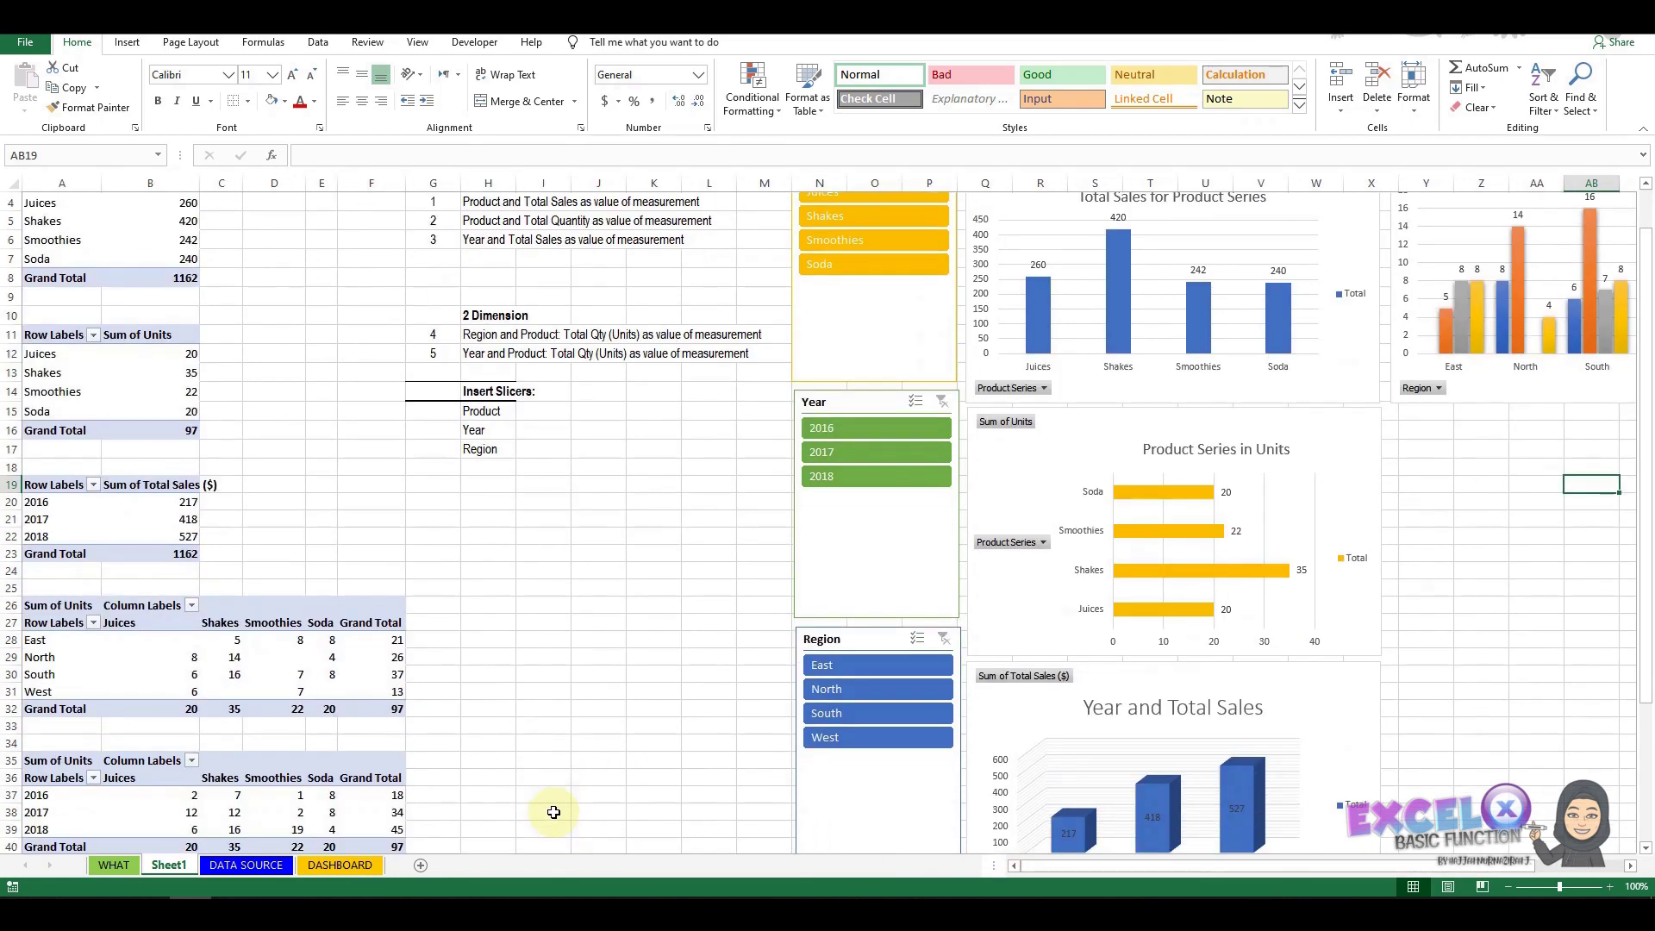
{"action": "scroll", "coordinate": [553, 812], "scroll_direction": "down", "scroll_amount": 2}
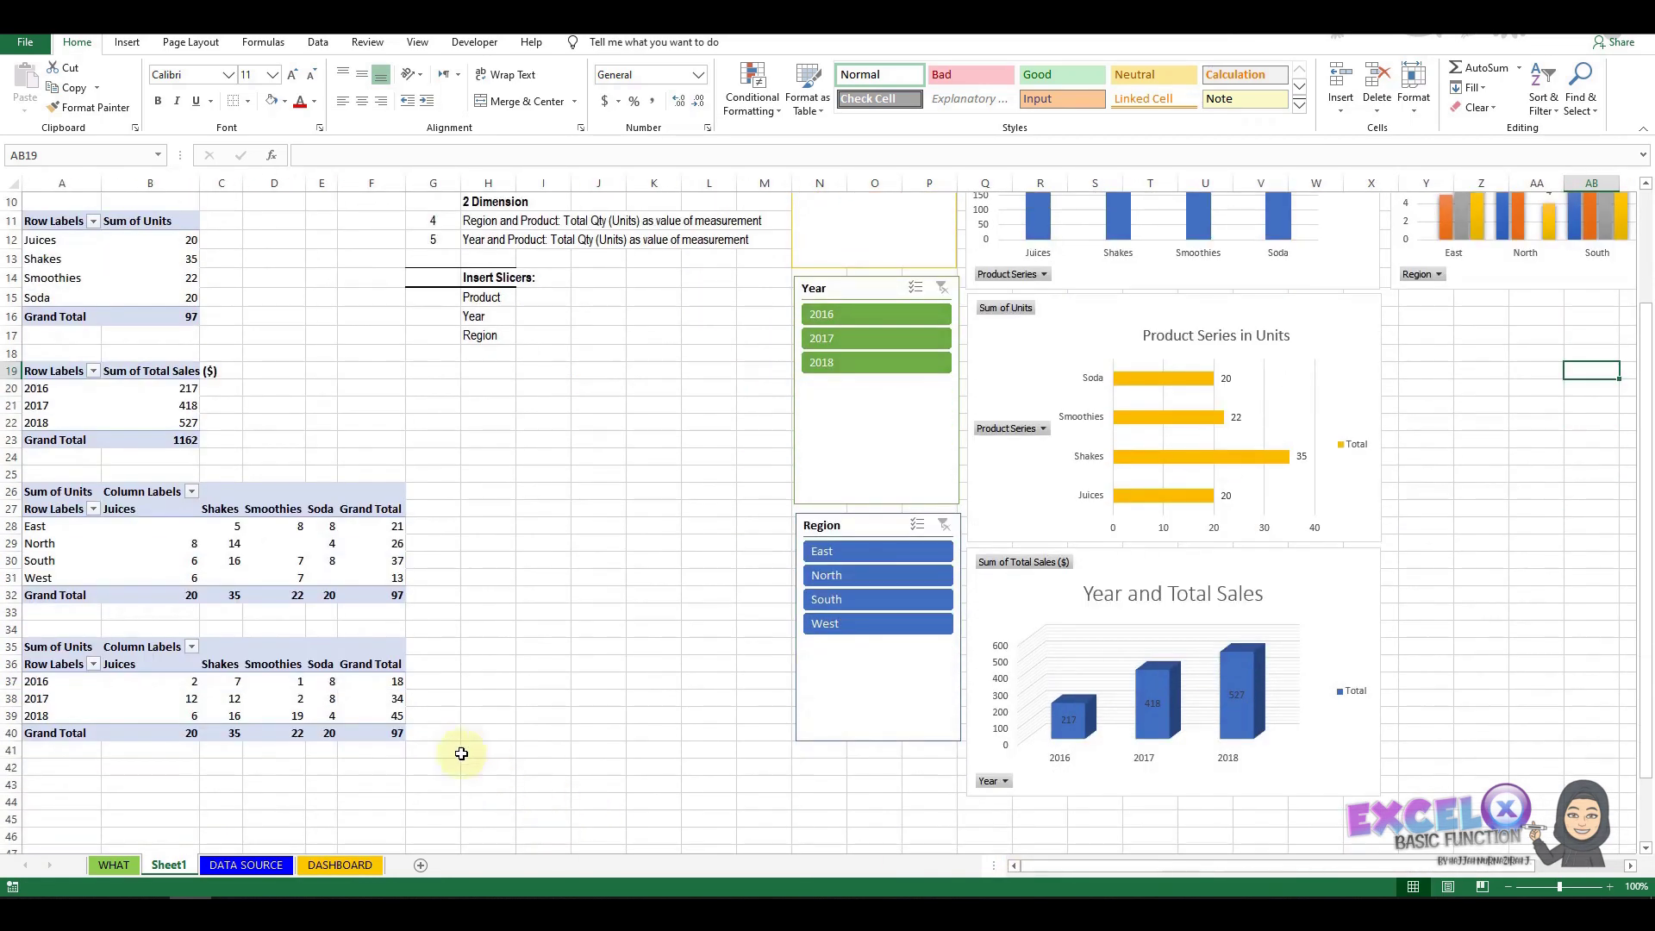
{"action": "left_click", "coordinate": [60, 698]}
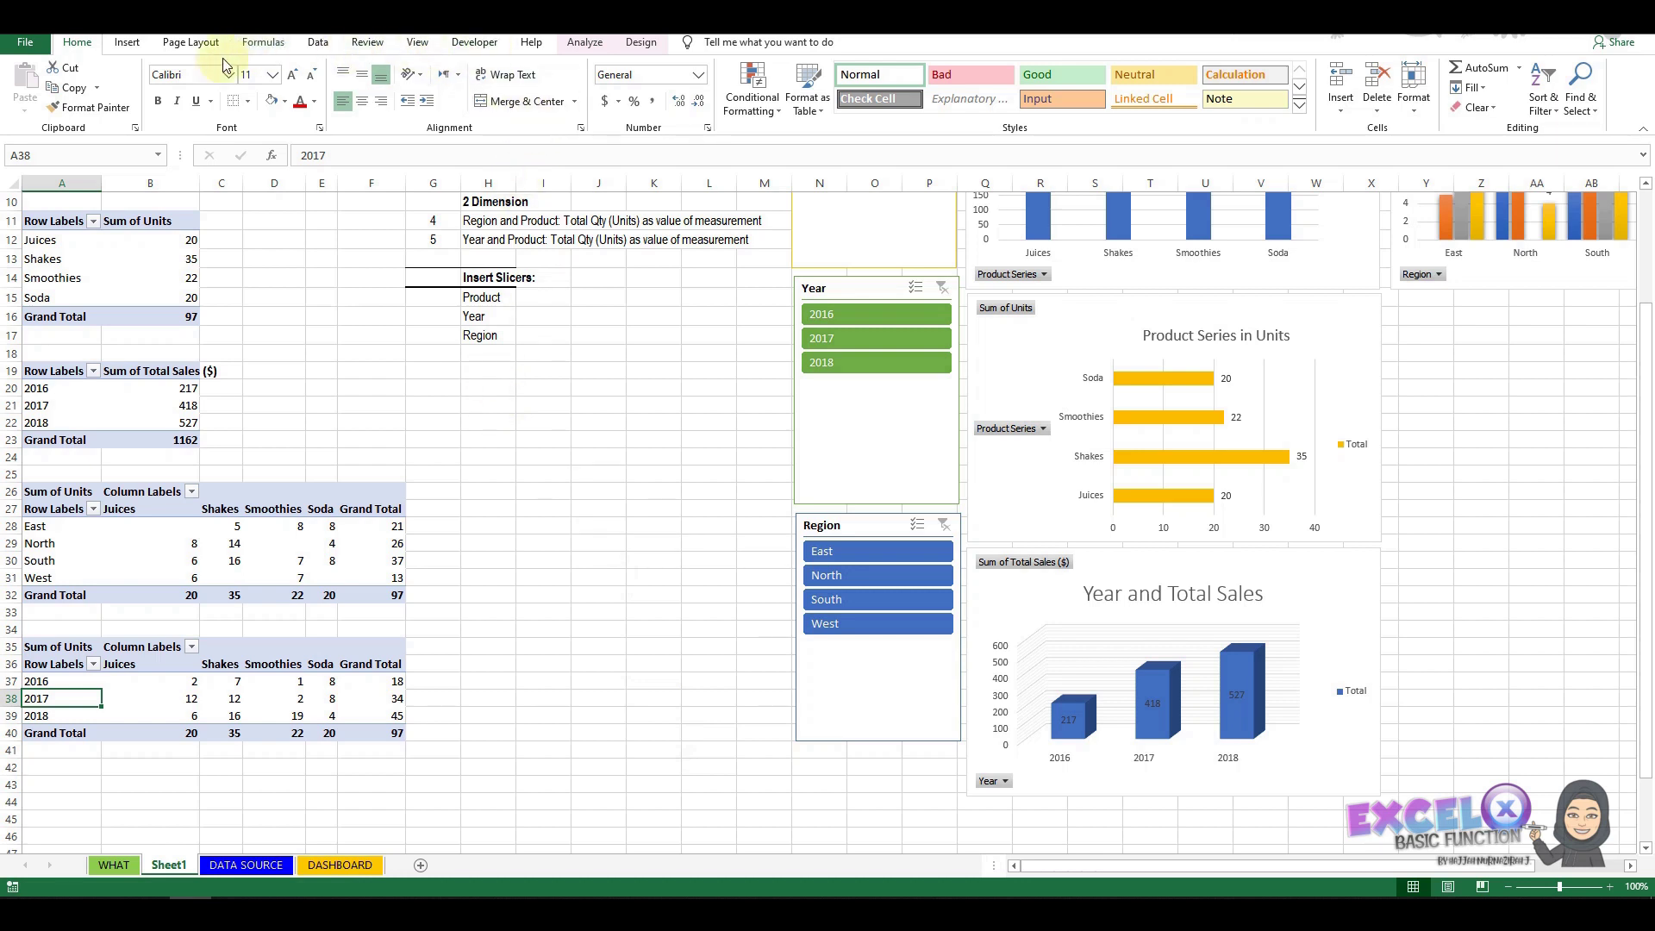
{"action": "left_click", "coordinate": [126, 42]}
{"action": "left_click", "coordinate": [833, 81]}
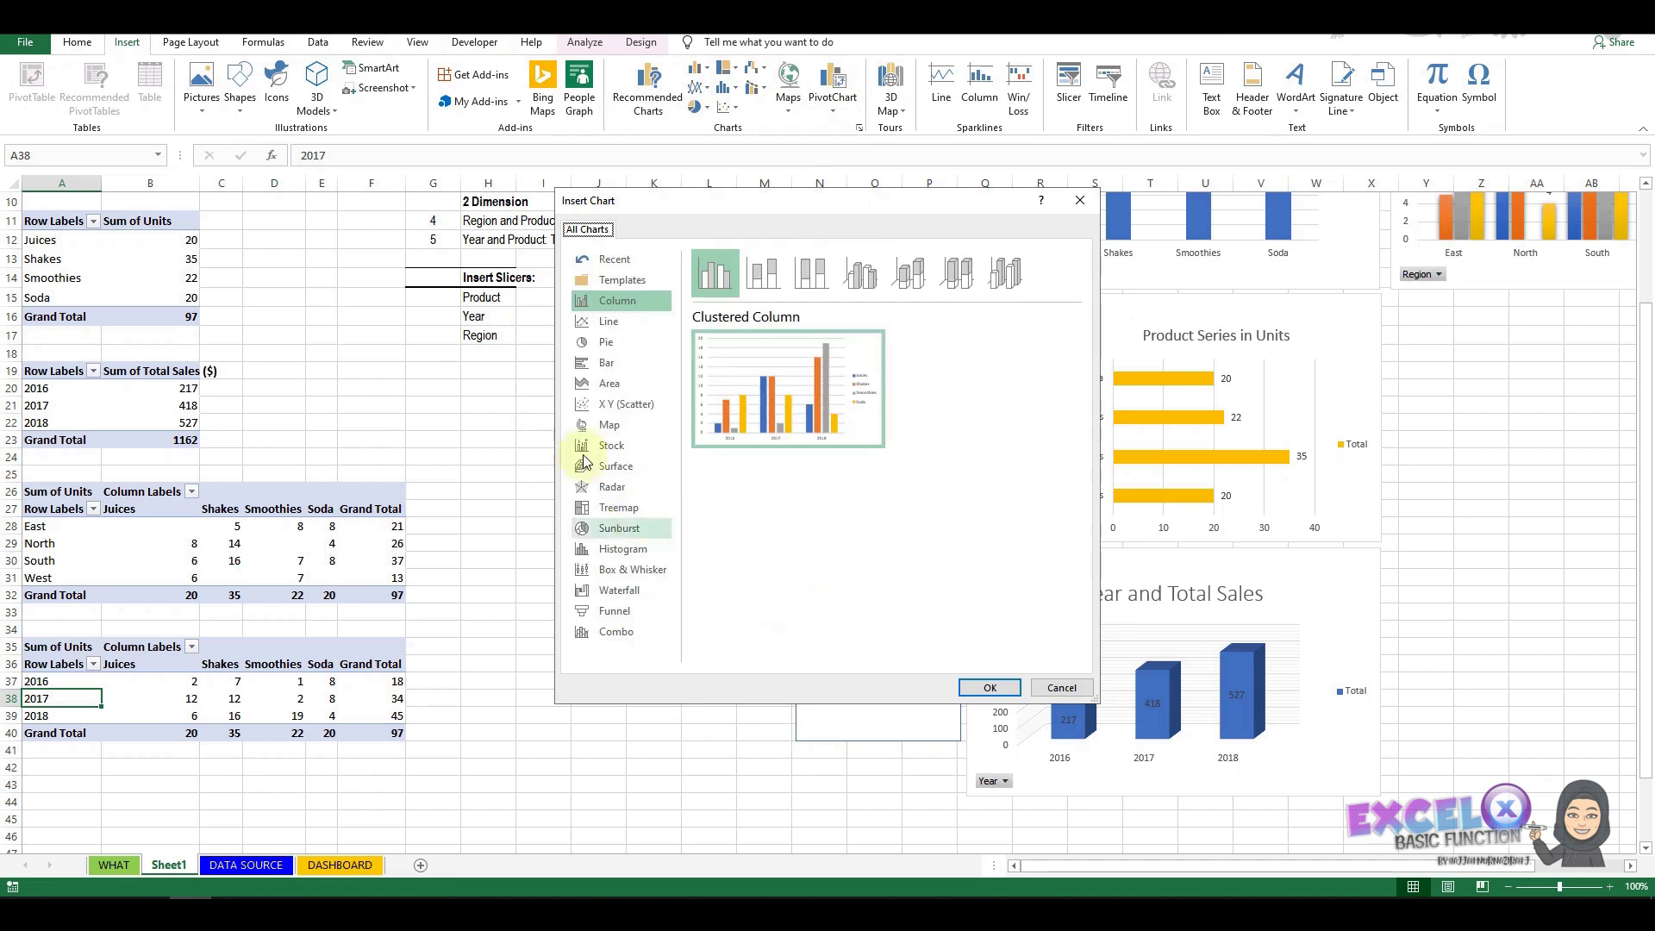
{"action": "left_click", "coordinate": [601, 366]}
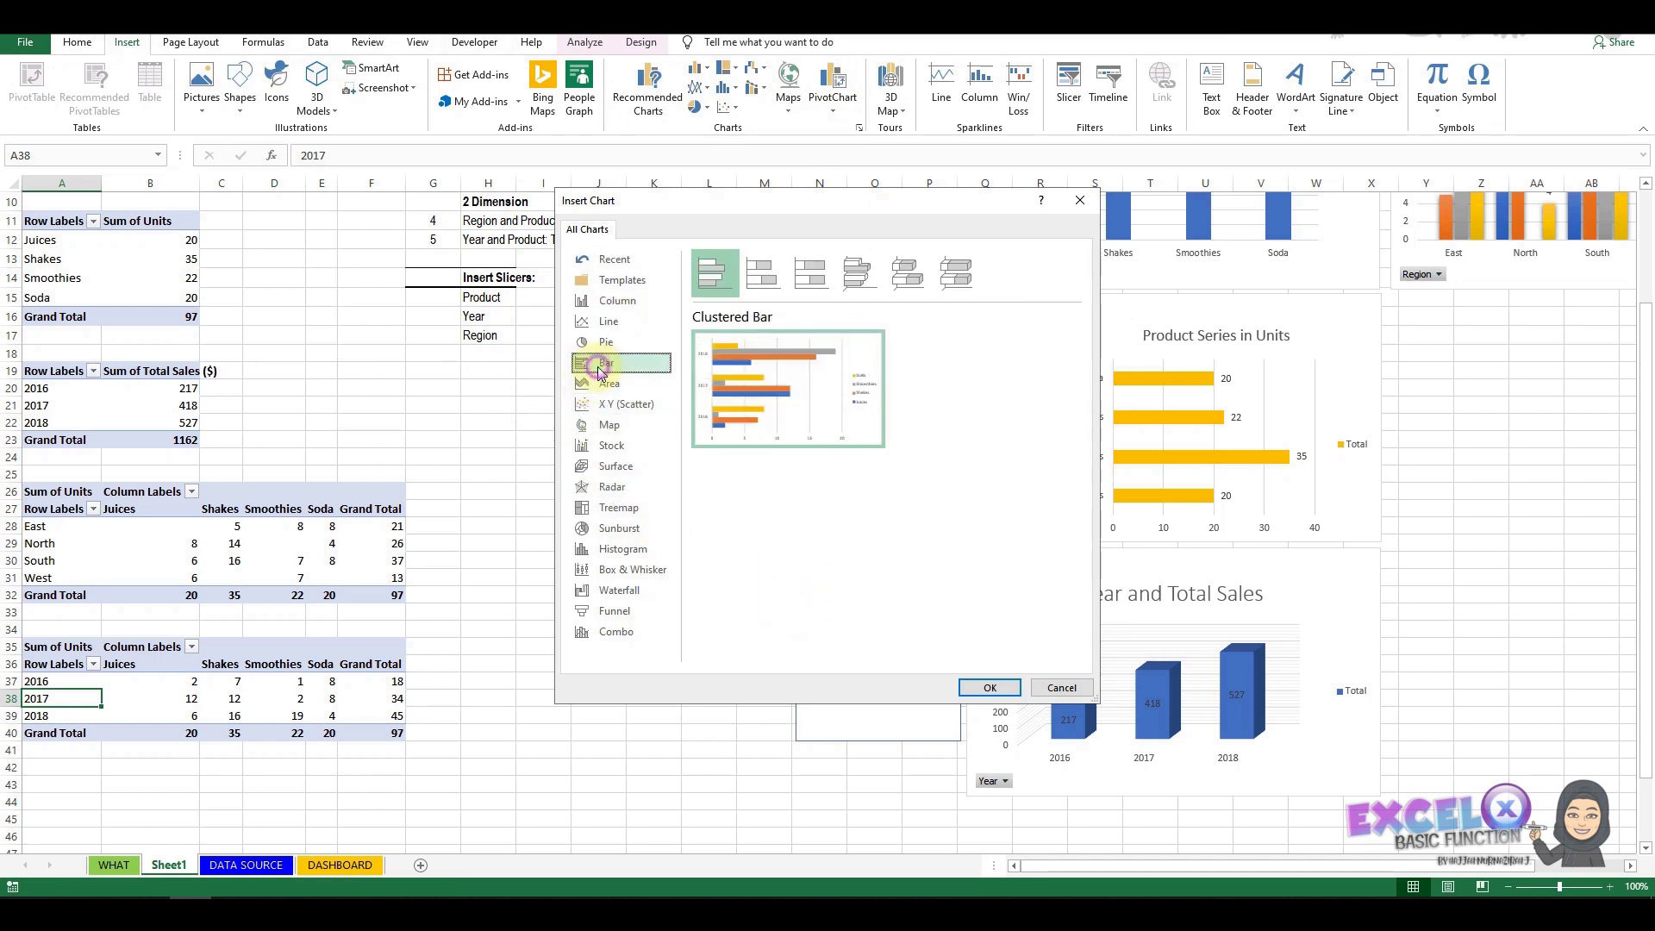
{"action": "left_click", "coordinate": [989, 690]}
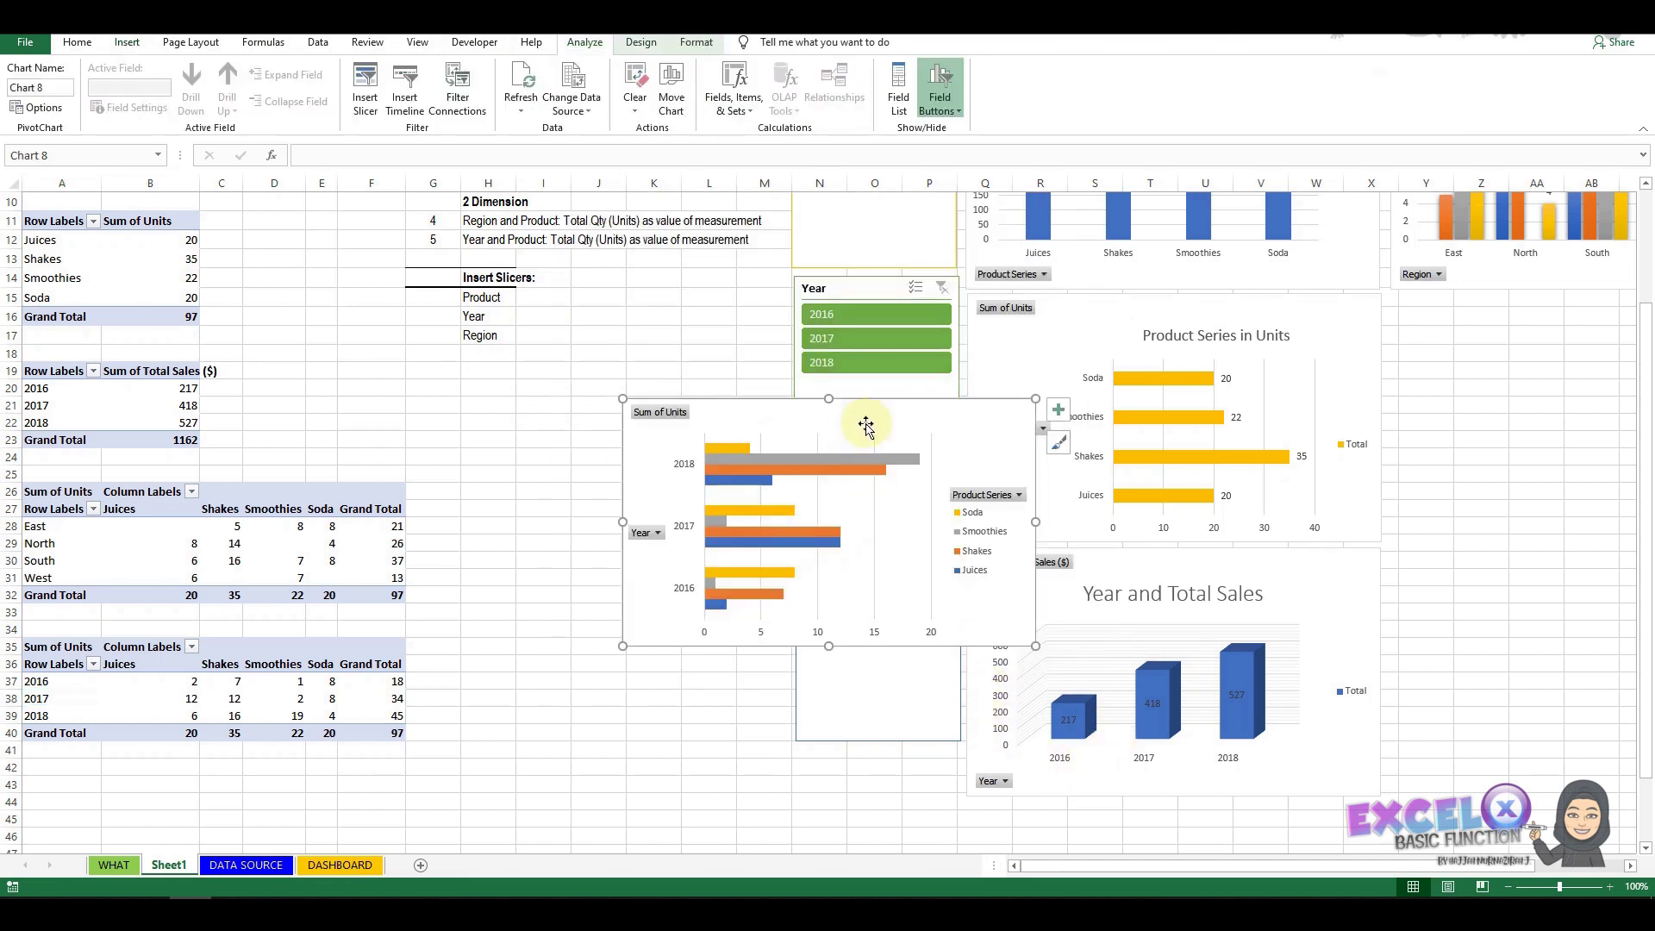
Move the year-by-product bar chart beside Product Series in Units and apply a Colorful palette.
{"action": "left_click_drag", "start_coordinate": [862, 424], "coordinate": [1319, 322]}
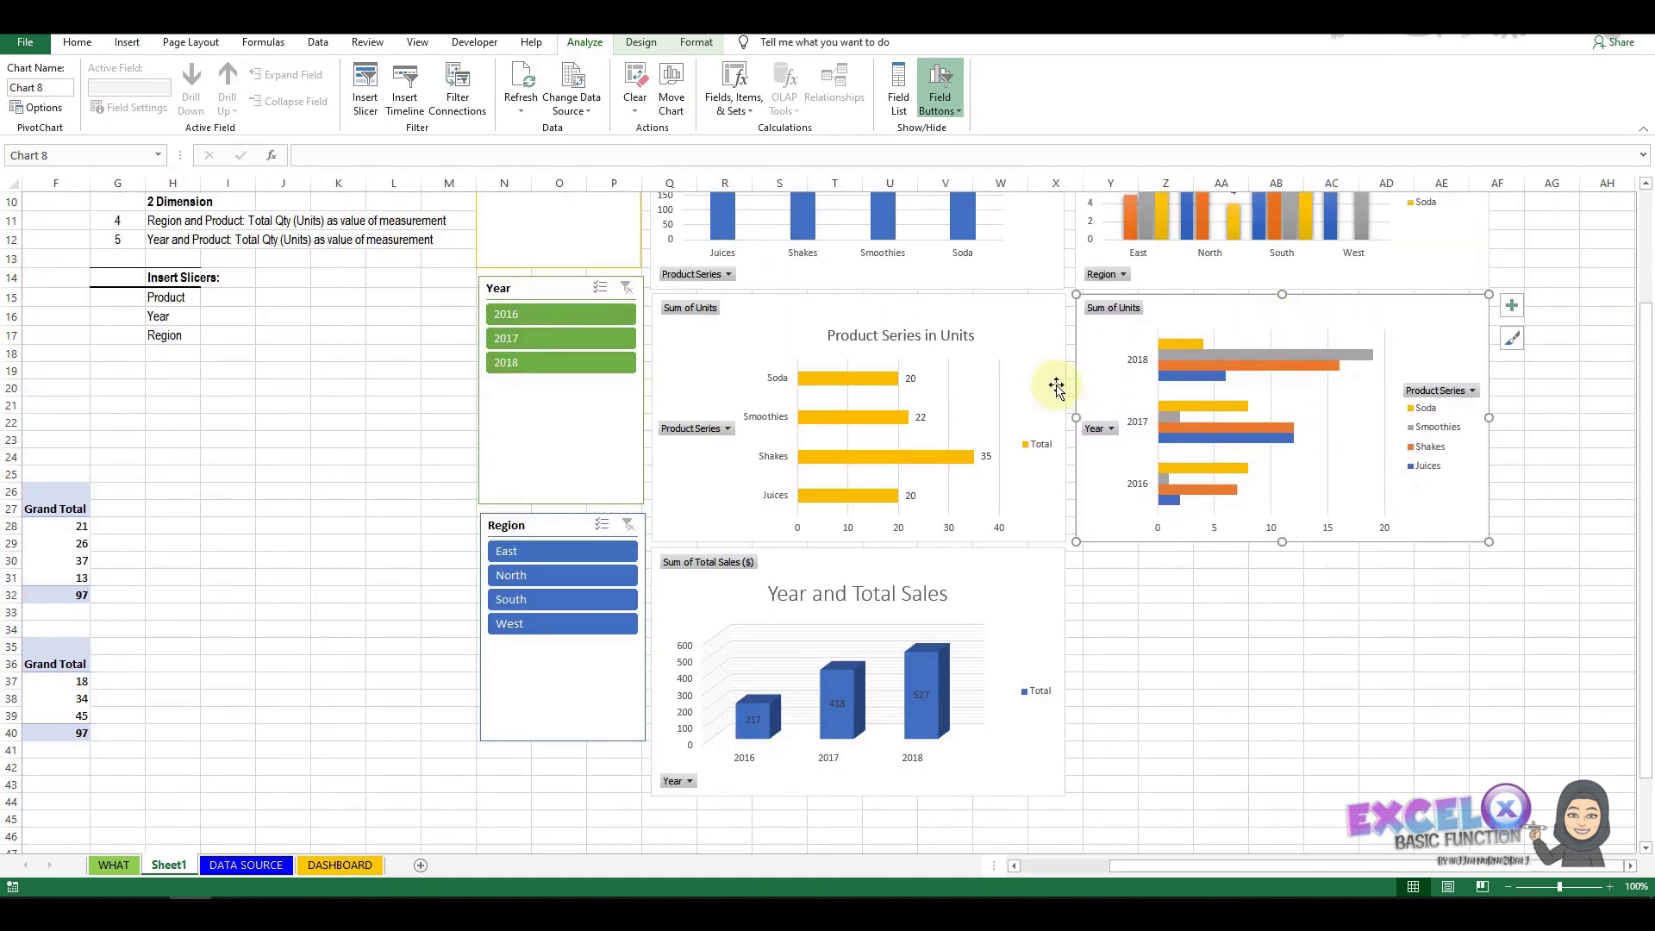
{"action": "left_click", "coordinate": [638, 45]}
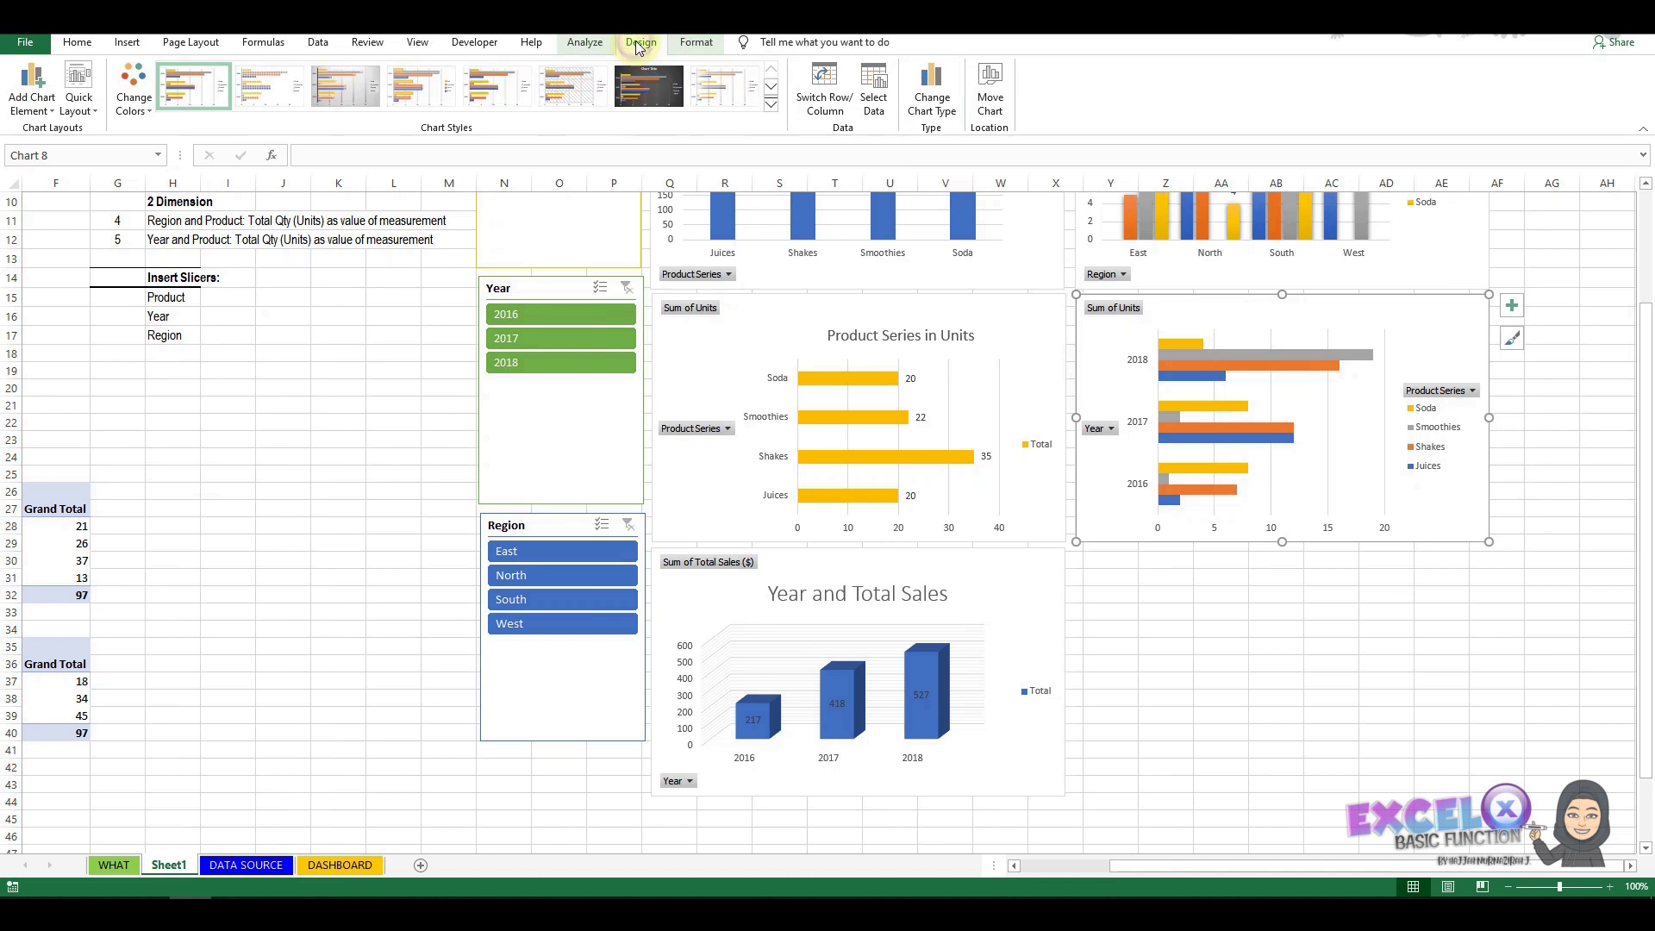
{"action": "left_click", "coordinate": [137, 111]}
{"action": "left_click", "coordinate": [169, 233]}
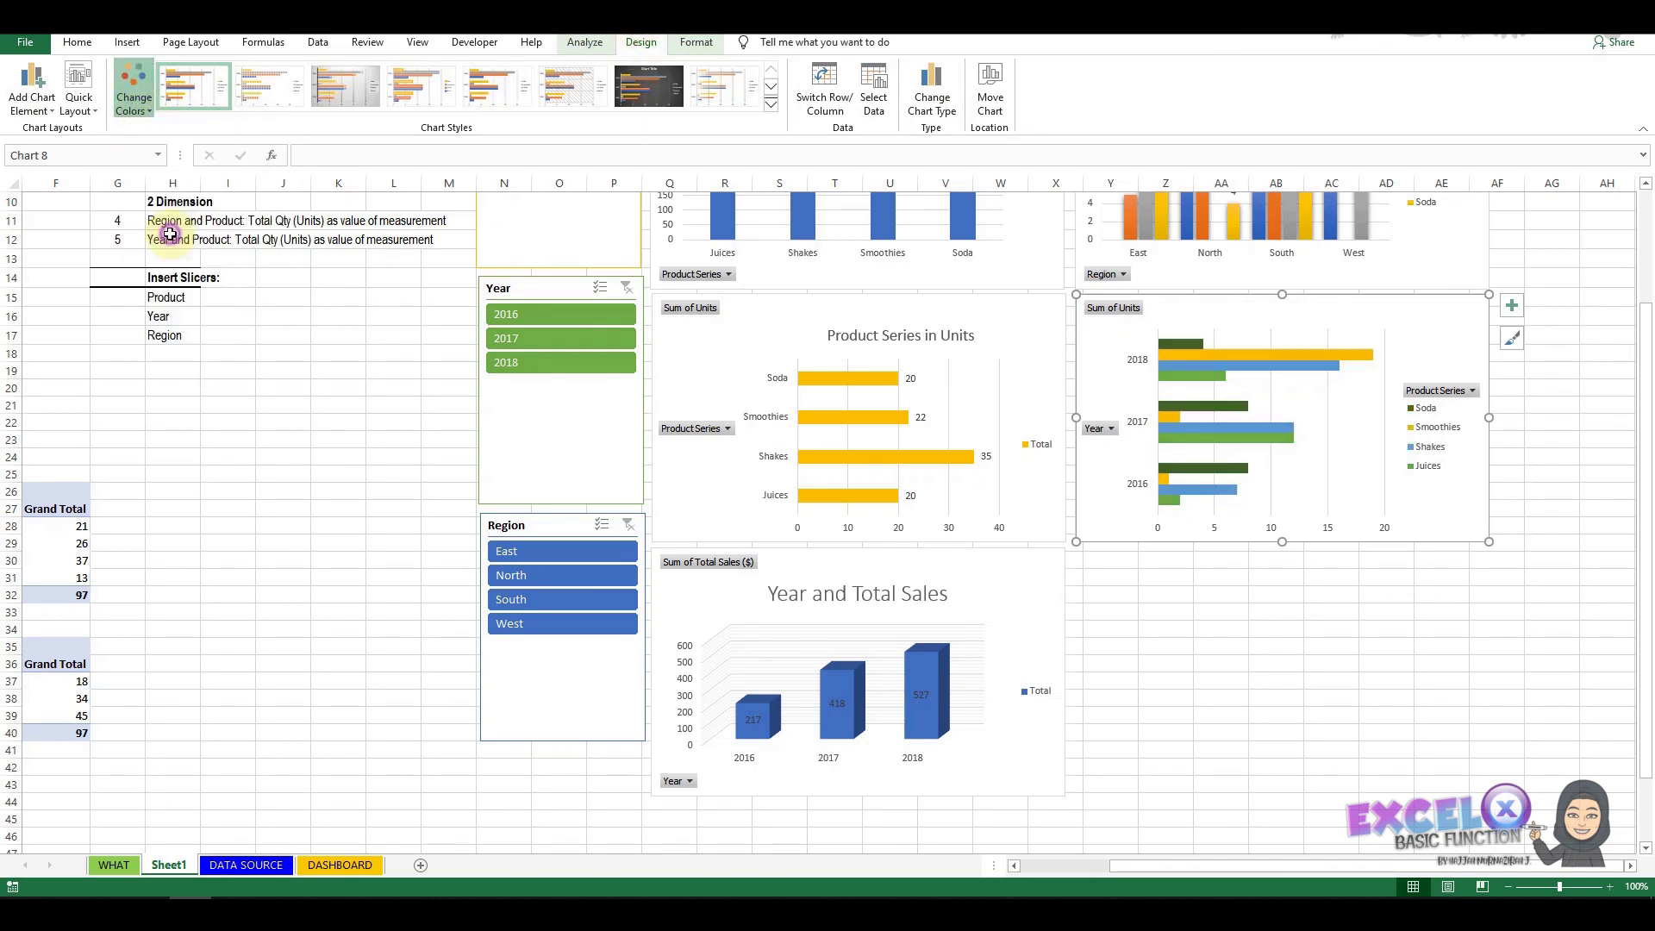
Apply chart Style 12 with a title and add data labels to the bar chart.
{"action": "left_click", "coordinate": [770, 107]}
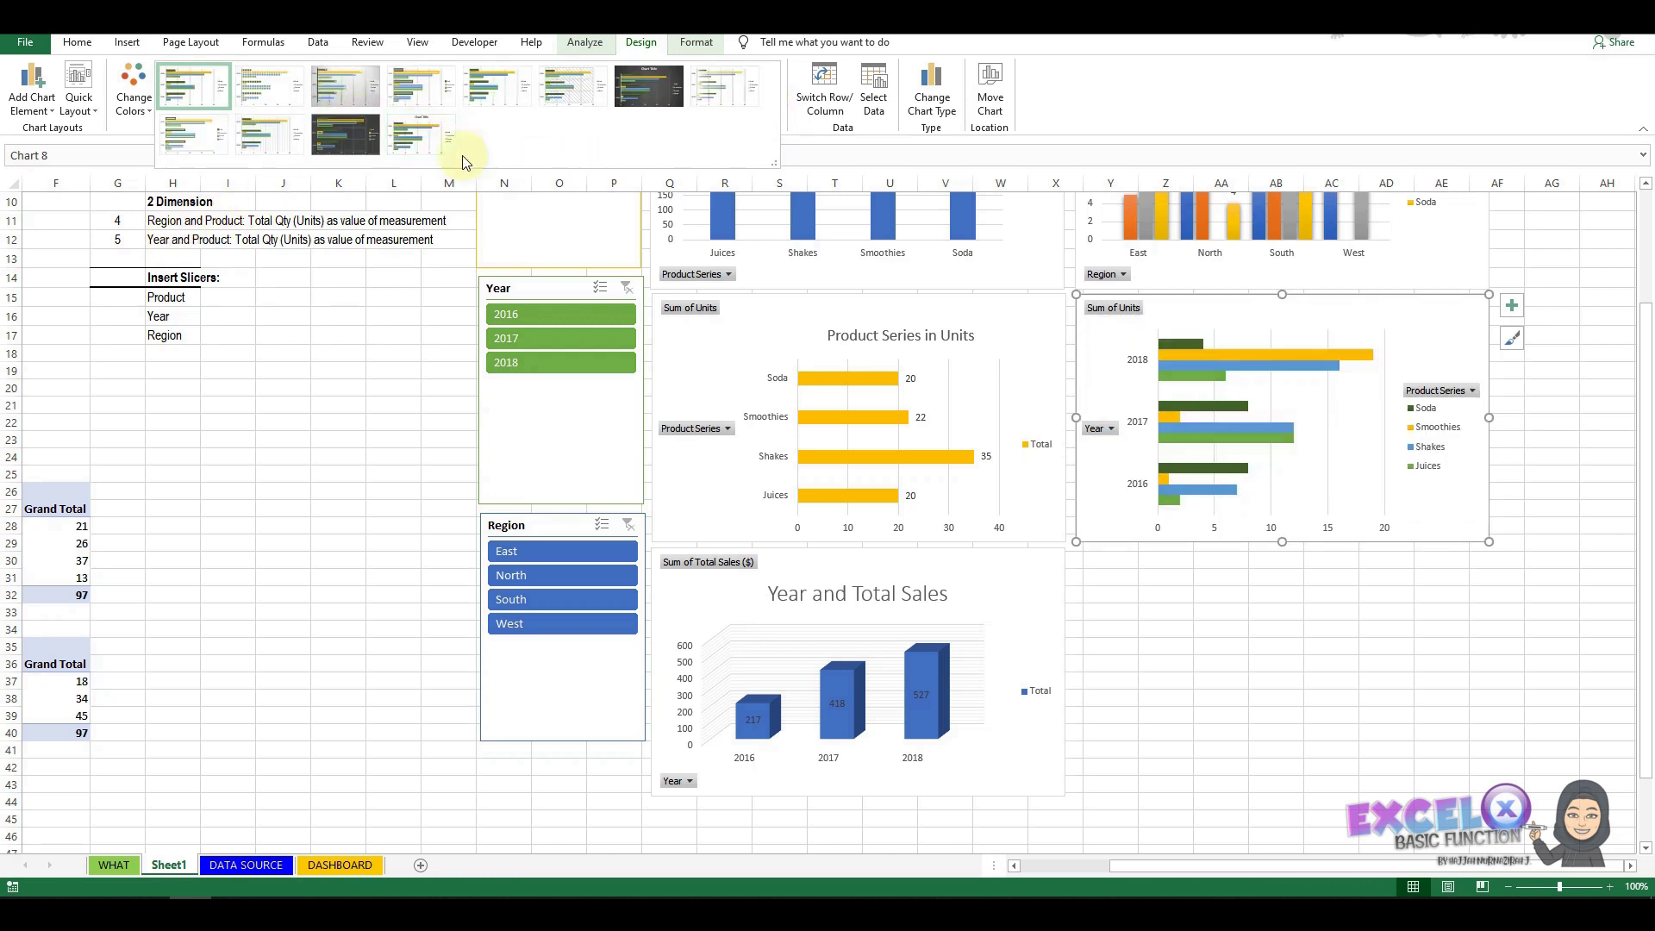
{"action": "left_click", "coordinate": [411, 144]}
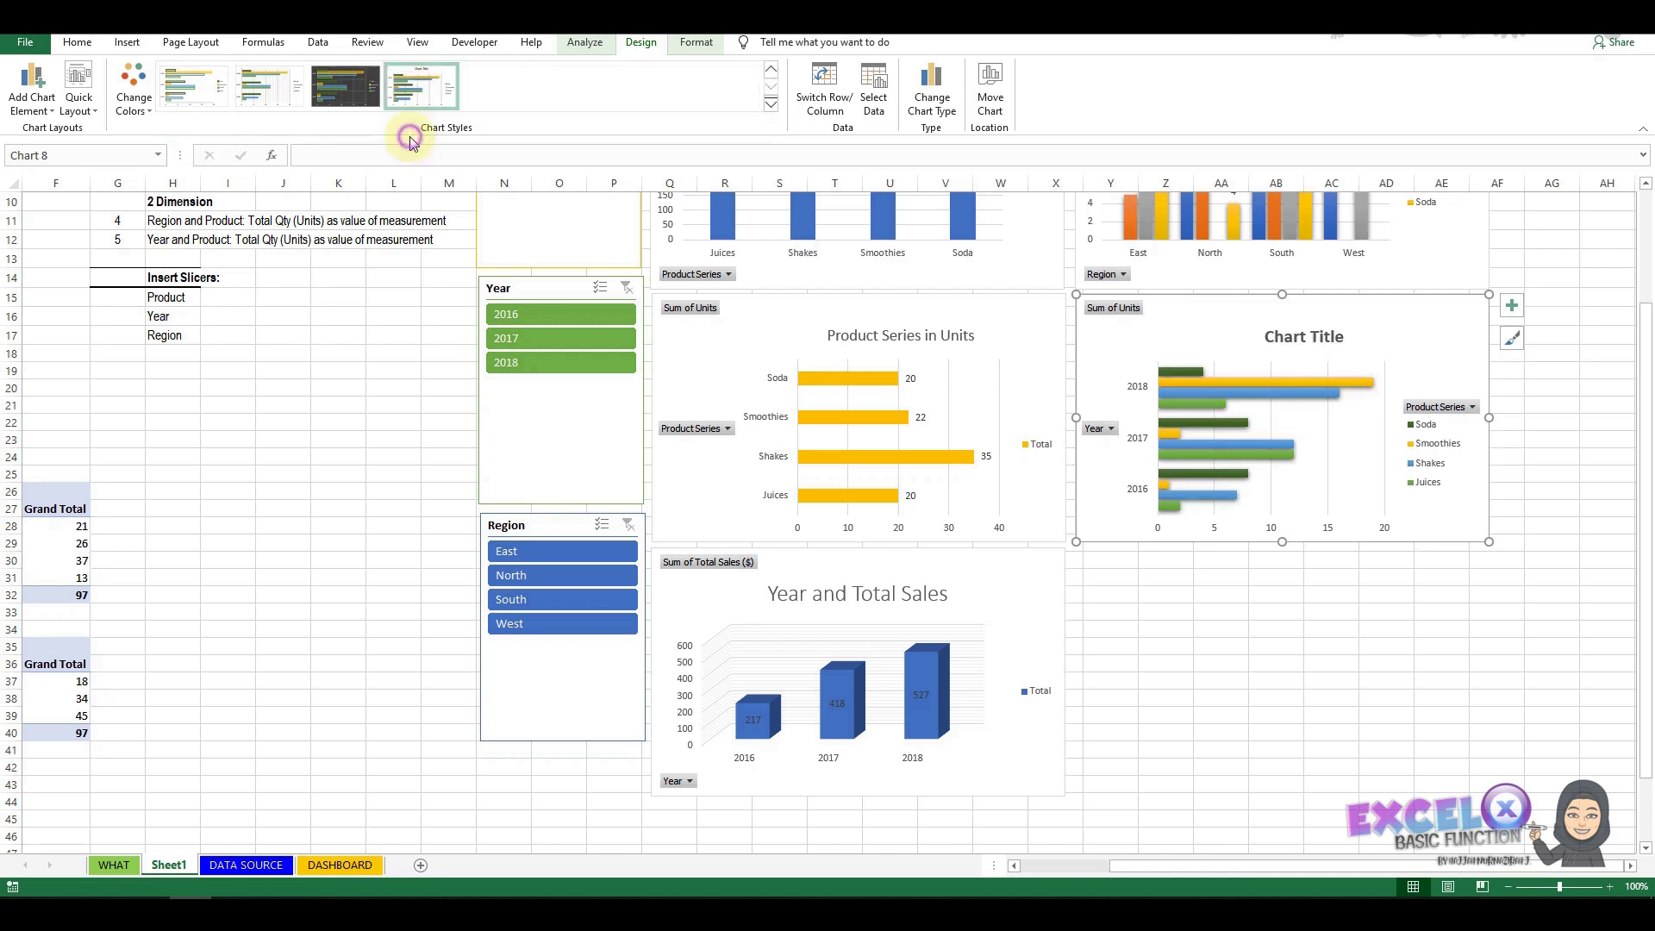
{"action": "left_click", "coordinate": [1513, 309]}
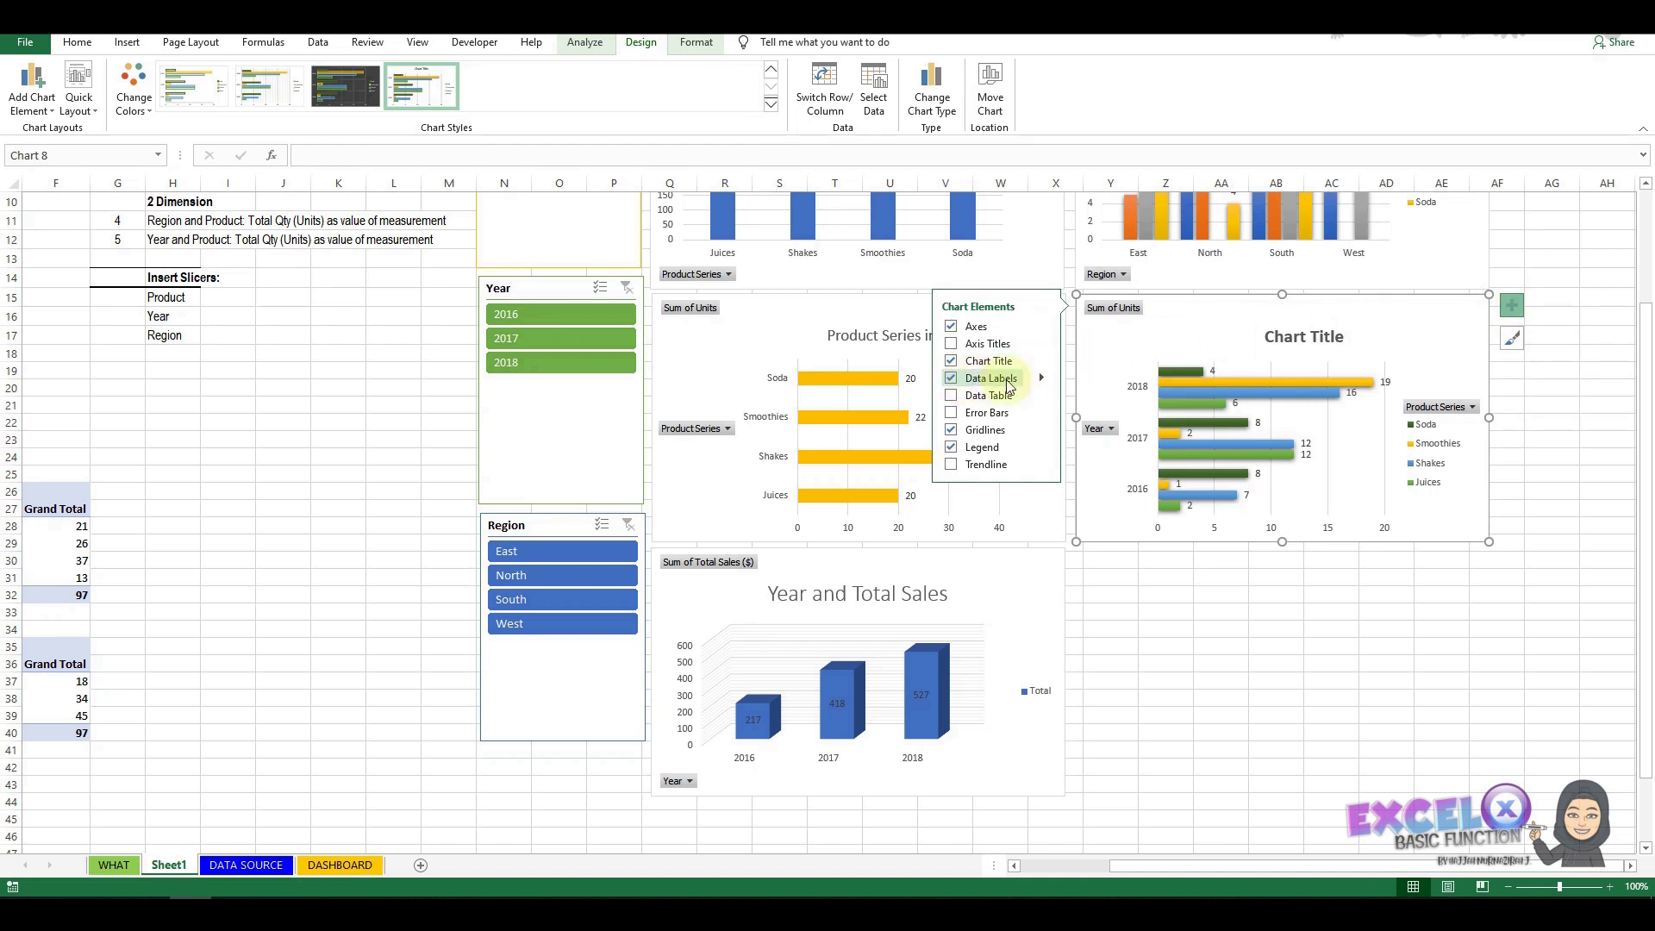
{"action": "left_click", "coordinate": [1340, 338]}
{"action": "scroll", "coordinate": [1342, 342], "scroll_direction": "up", "scroll_amount": 4}
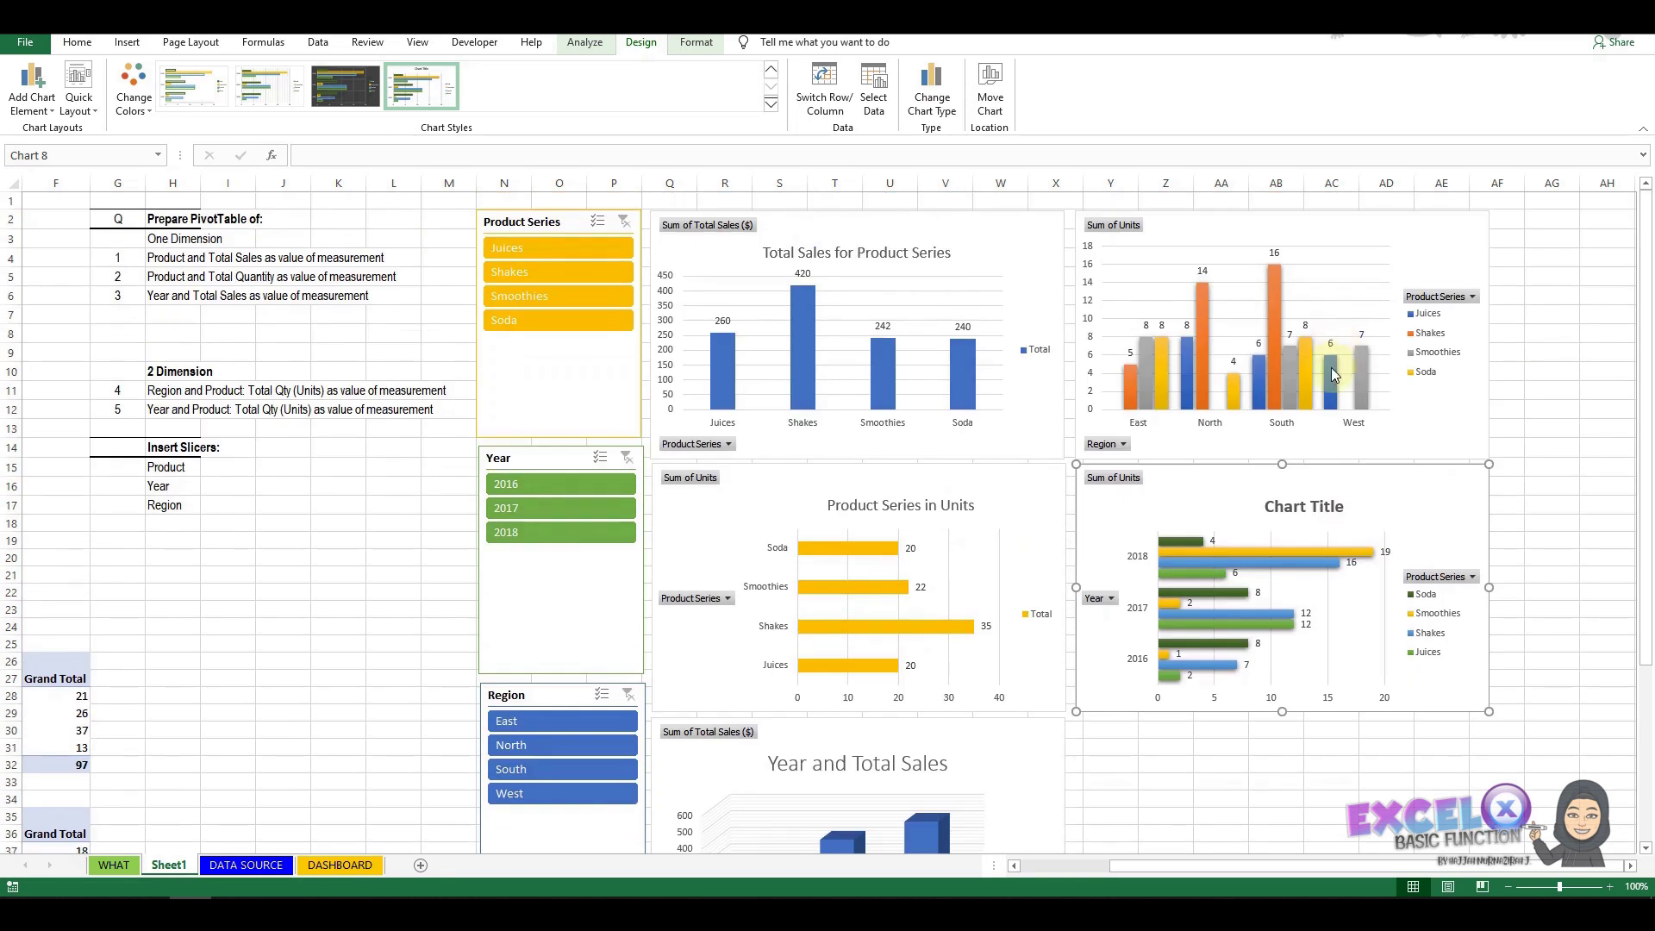
Replace the bar chart's placeholder title with 'Years & Product Series (in Units)'.
{"action": "left_click", "coordinate": [1339, 507]}
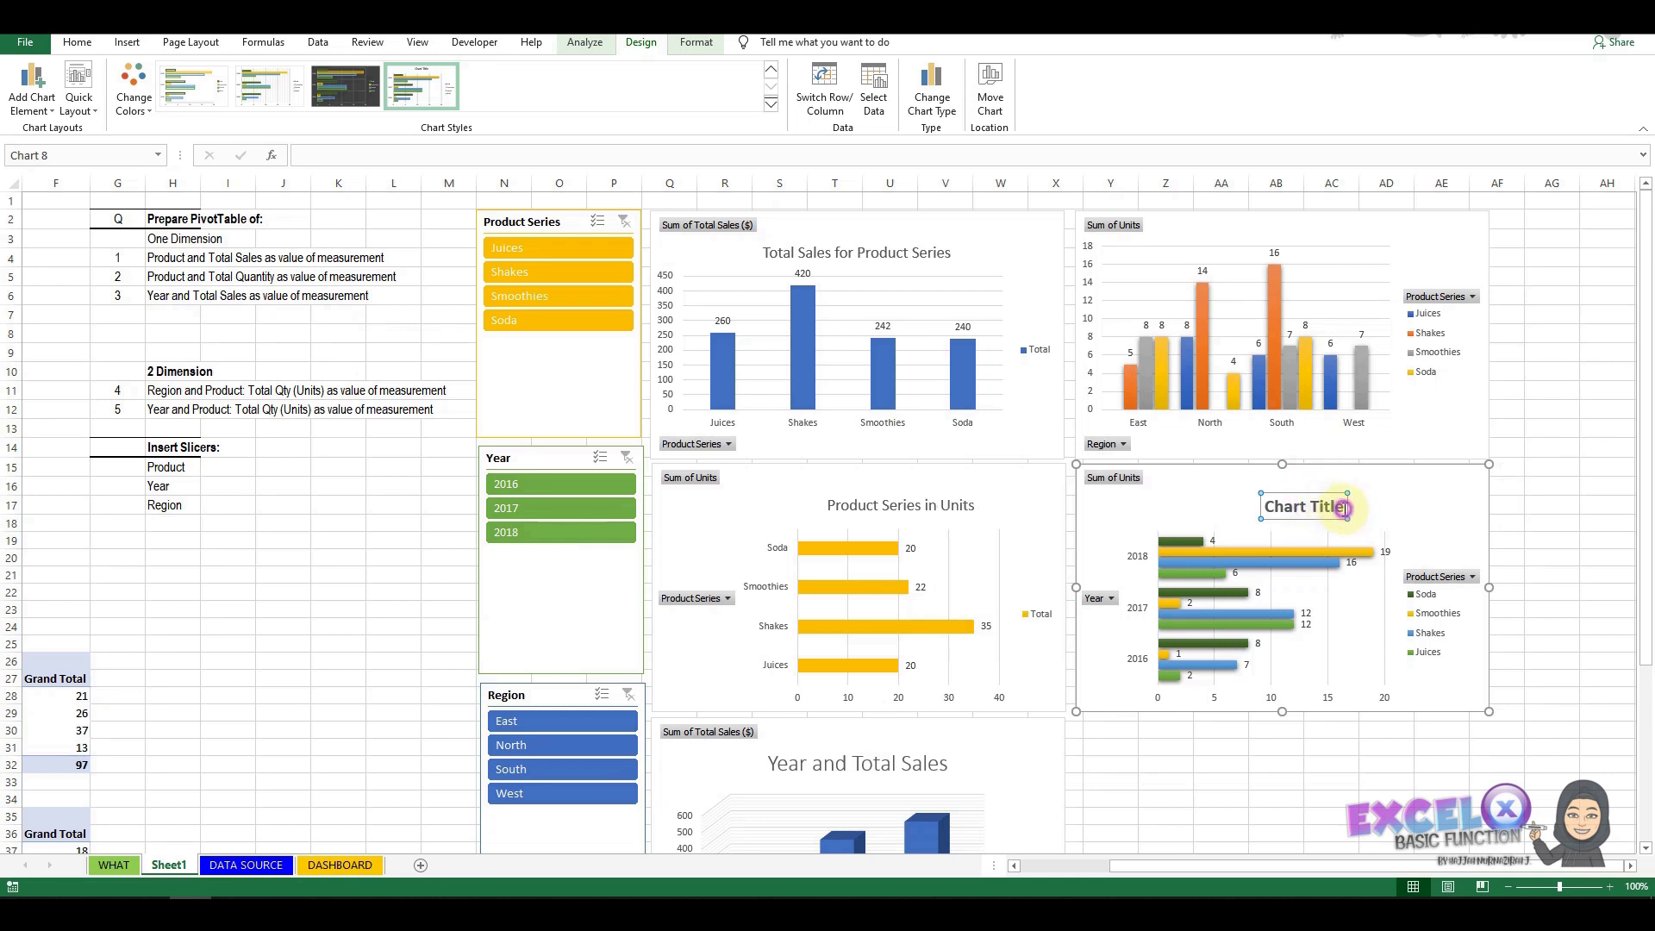
{"action": "mouse_move", "coordinate": [1229, 642]}
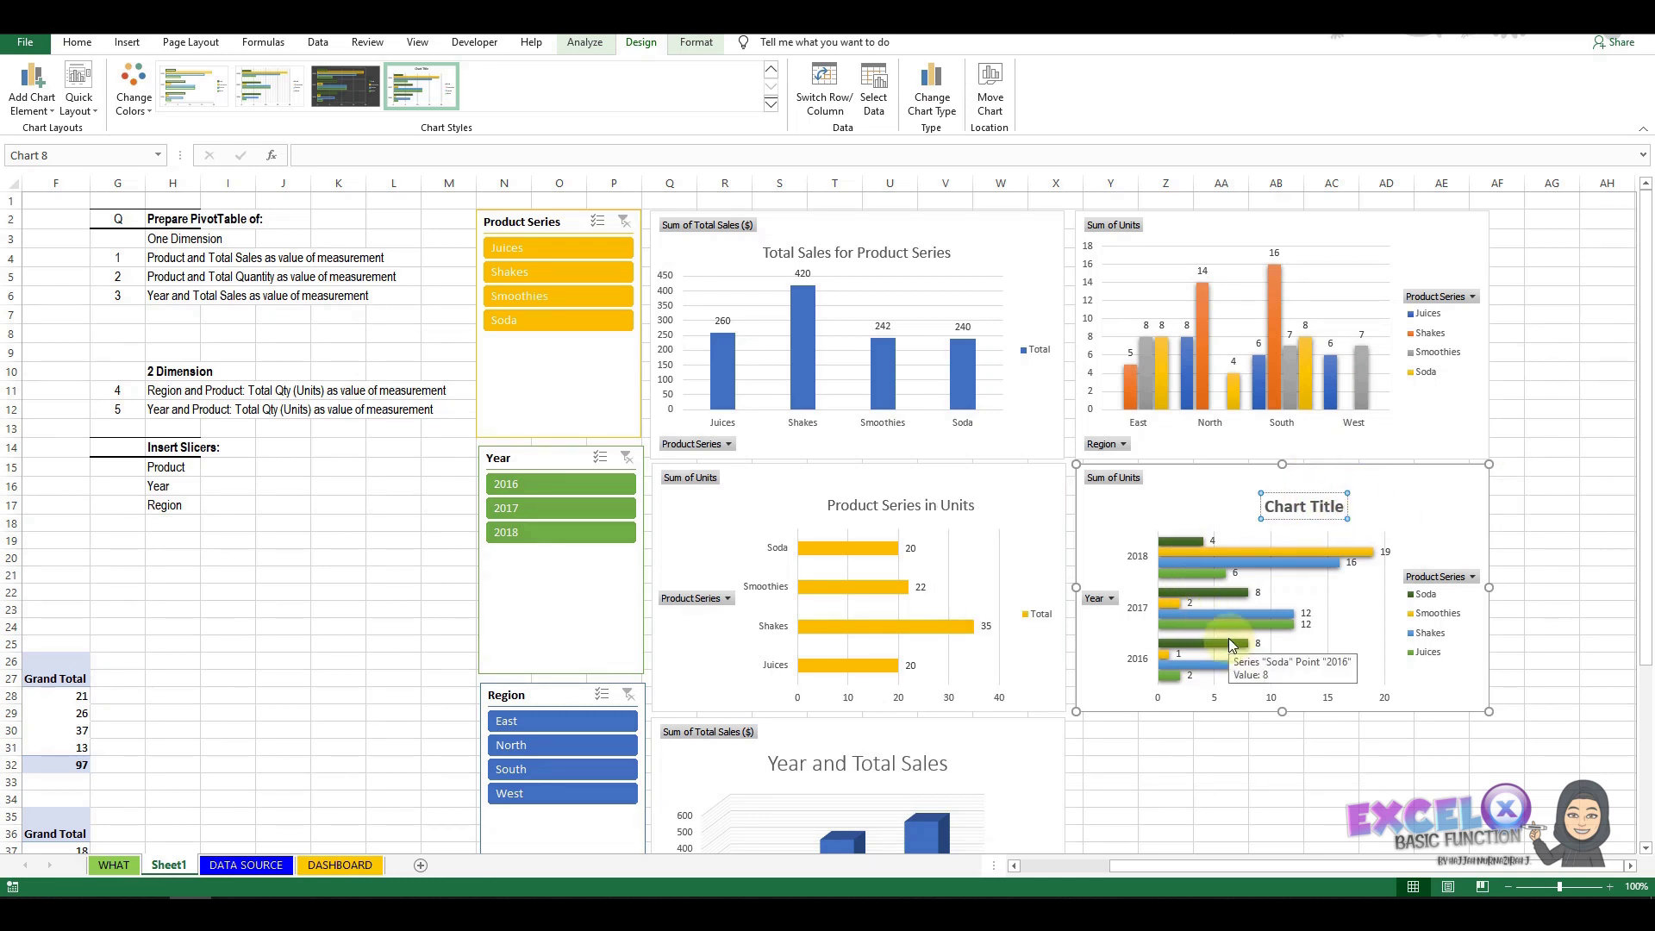
{"action": "key", "text": "BackSpace"}
{"action": "key", "text": "BackSpace"}
{"action": "key", "text": "BackSpace"}
{"action": "key", "text": "BackSpace"}
{"action": "key", "text": "BackSpace"}
{"action": "key", "text": "BackSpace"}
{"action": "key", "text": "BackSpace"}
{"action": "key", "text": "BackSpace"}
{"action": "key", "text": "BackSpace"}
{"action": "key", "text": "BackSpace"}
{"action": "key", "text": "BackSpace"}
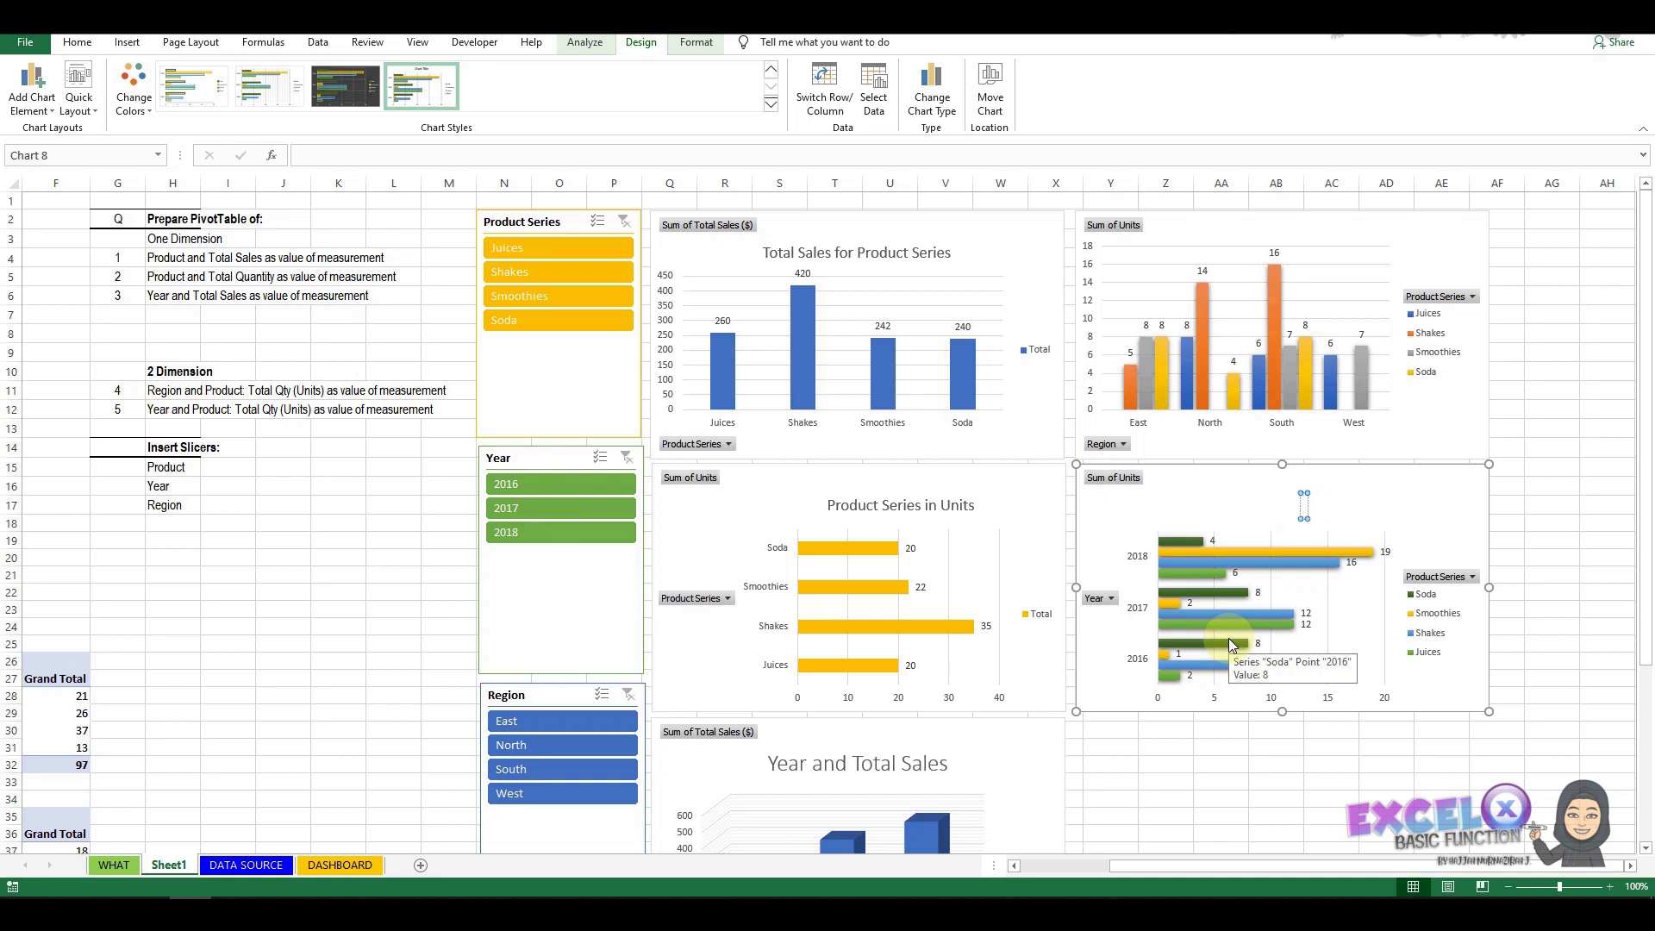
{"action": "type", "text": "Years & Produc"}
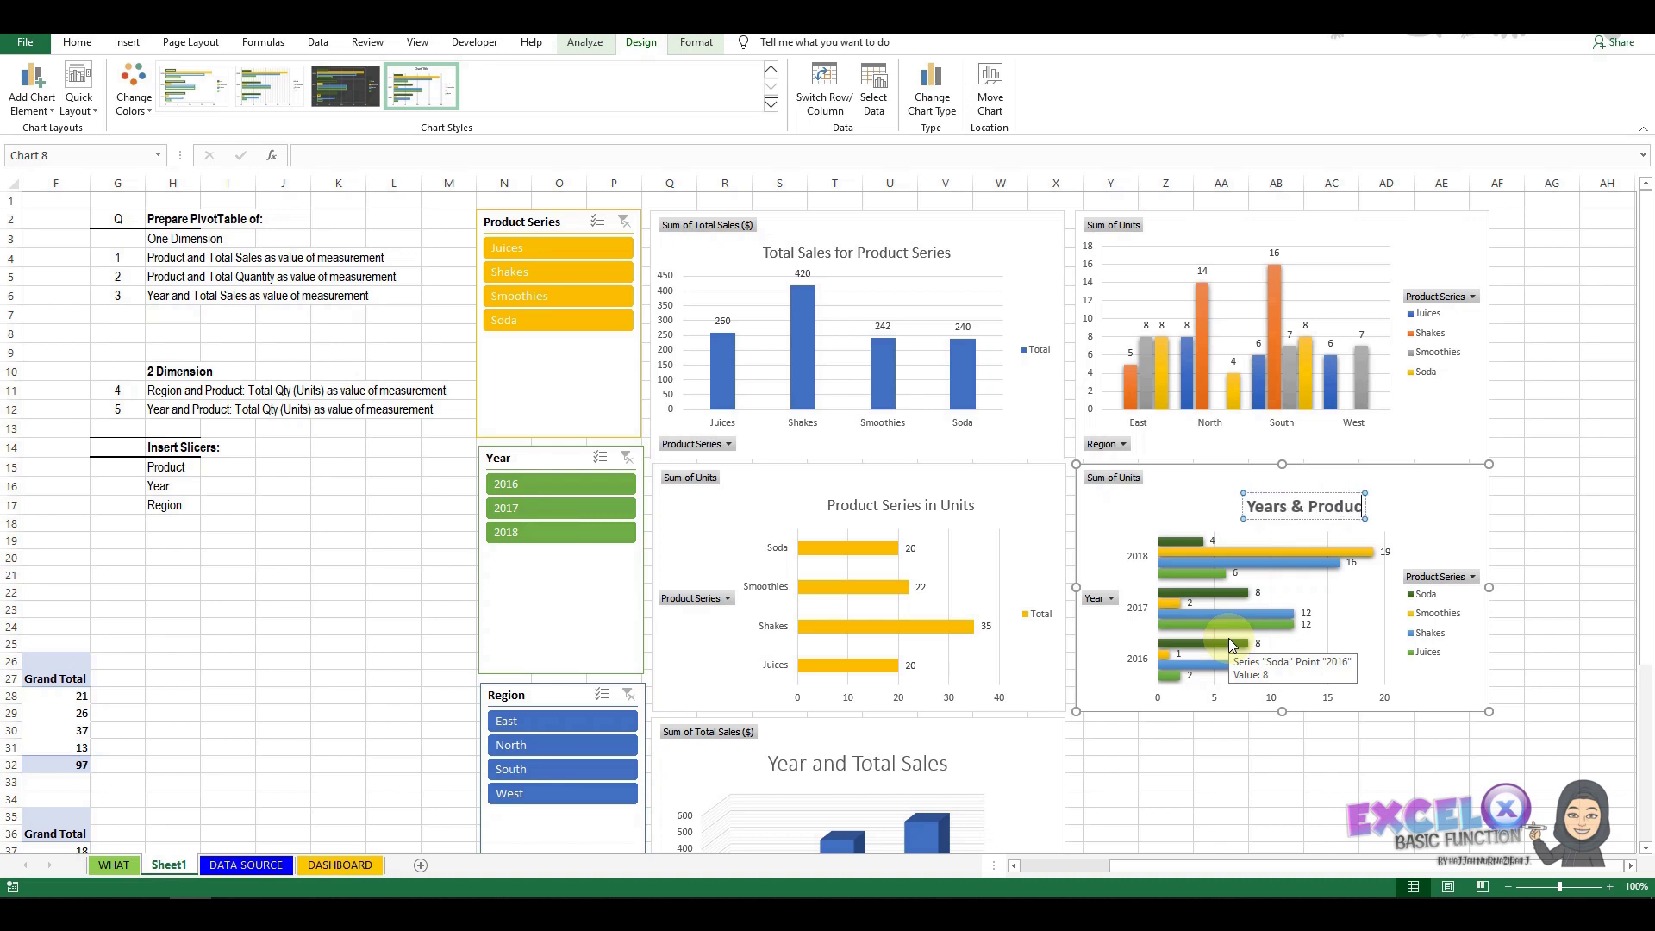
{"action": "type", "text": "t Sereies"}
{"action": "key", "text": "BackSpace"}
{"action": "key", "text": "BackSpace"}
{"action": "key", "text": "BackSpace"}
{"action": "key", "text": "BackSpace"}
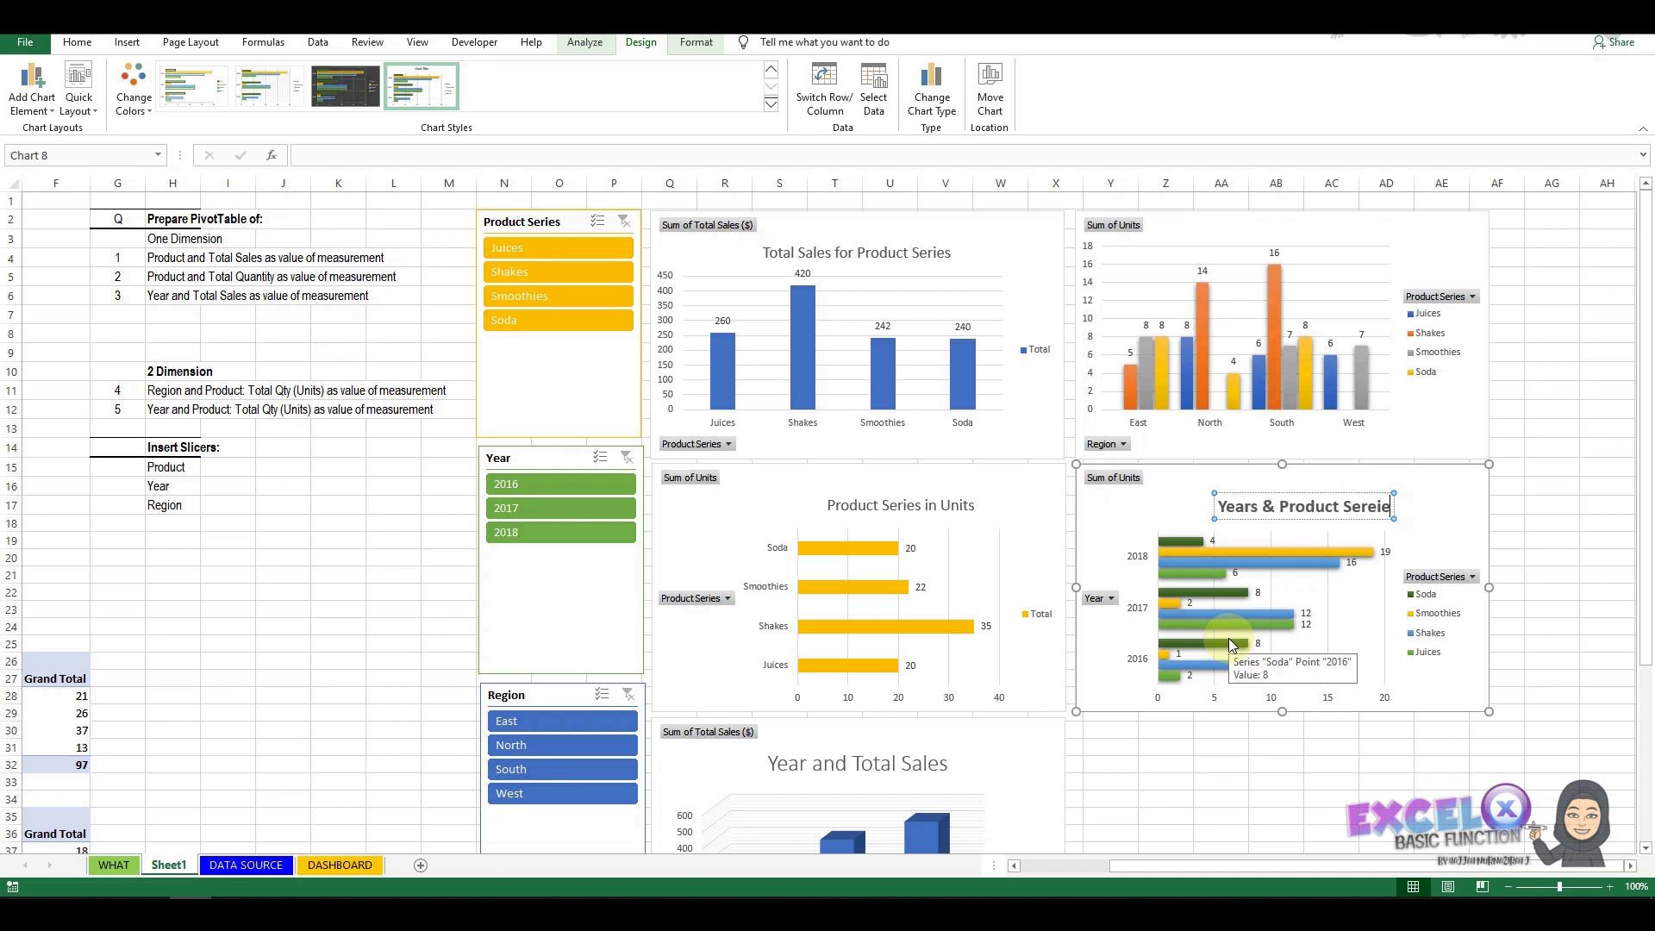
{"action": "type", "text": "ies (in Units)"}
{"action": "left_click", "coordinate": [1203, 798]}
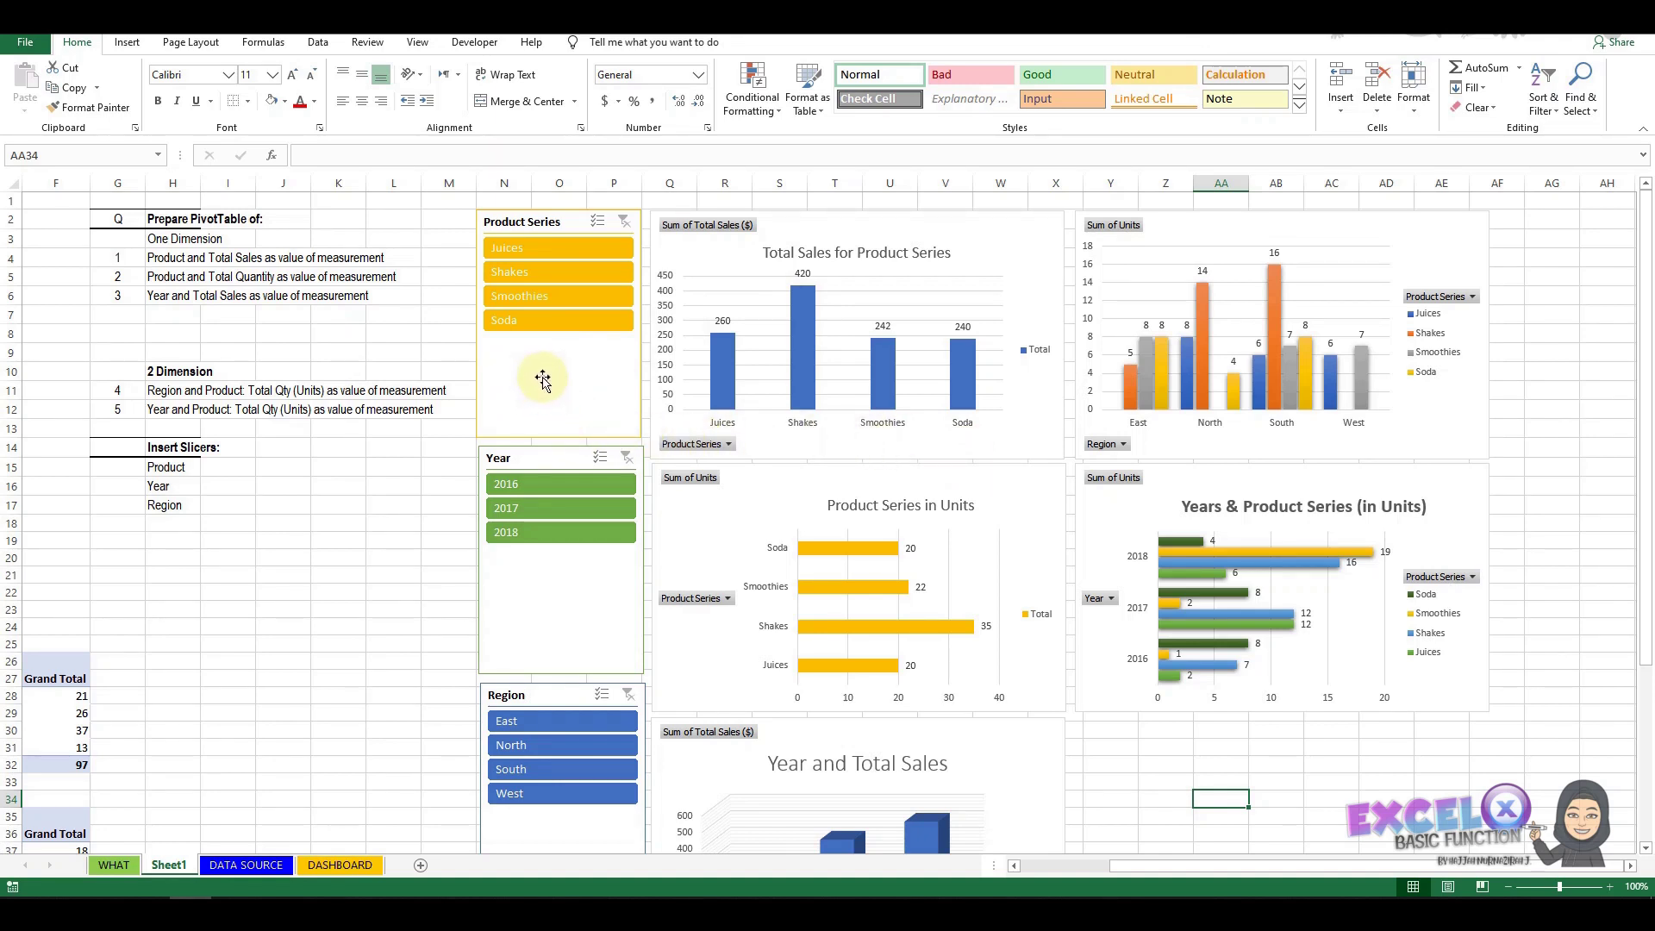
{"action": "left_click", "coordinate": [542, 380]}
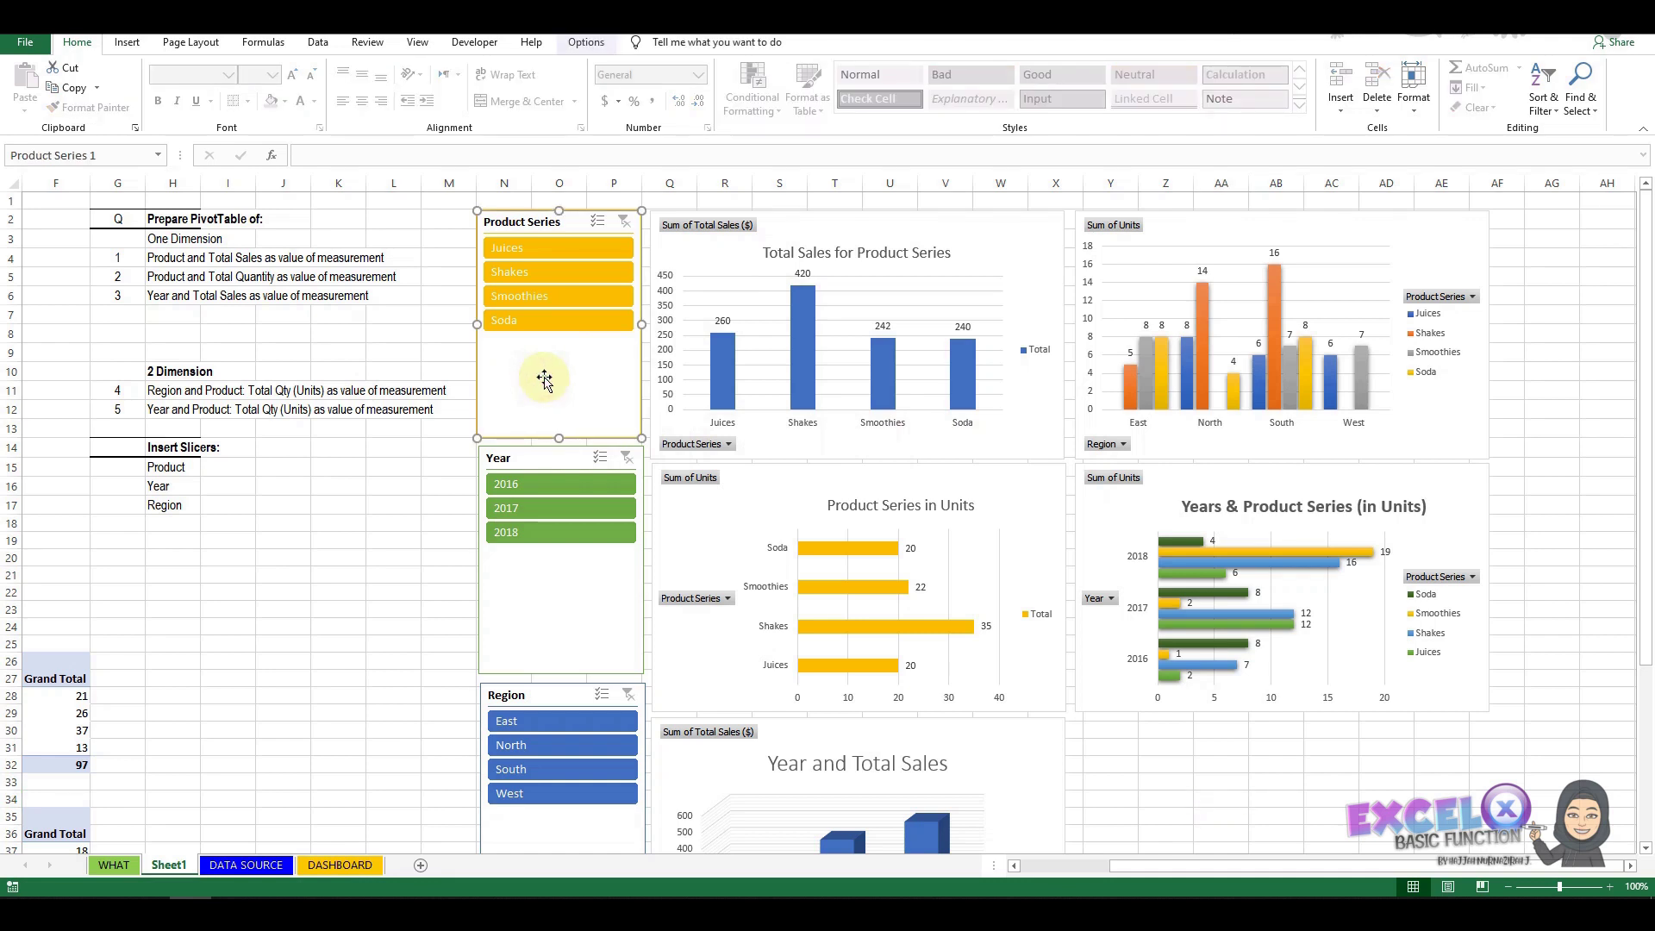
Connect the Product Series slicer to PivotTable76, PivotTable77, PivotTable78 and PivotTable79.
{"action": "right_click", "coordinate": [545, 381]}
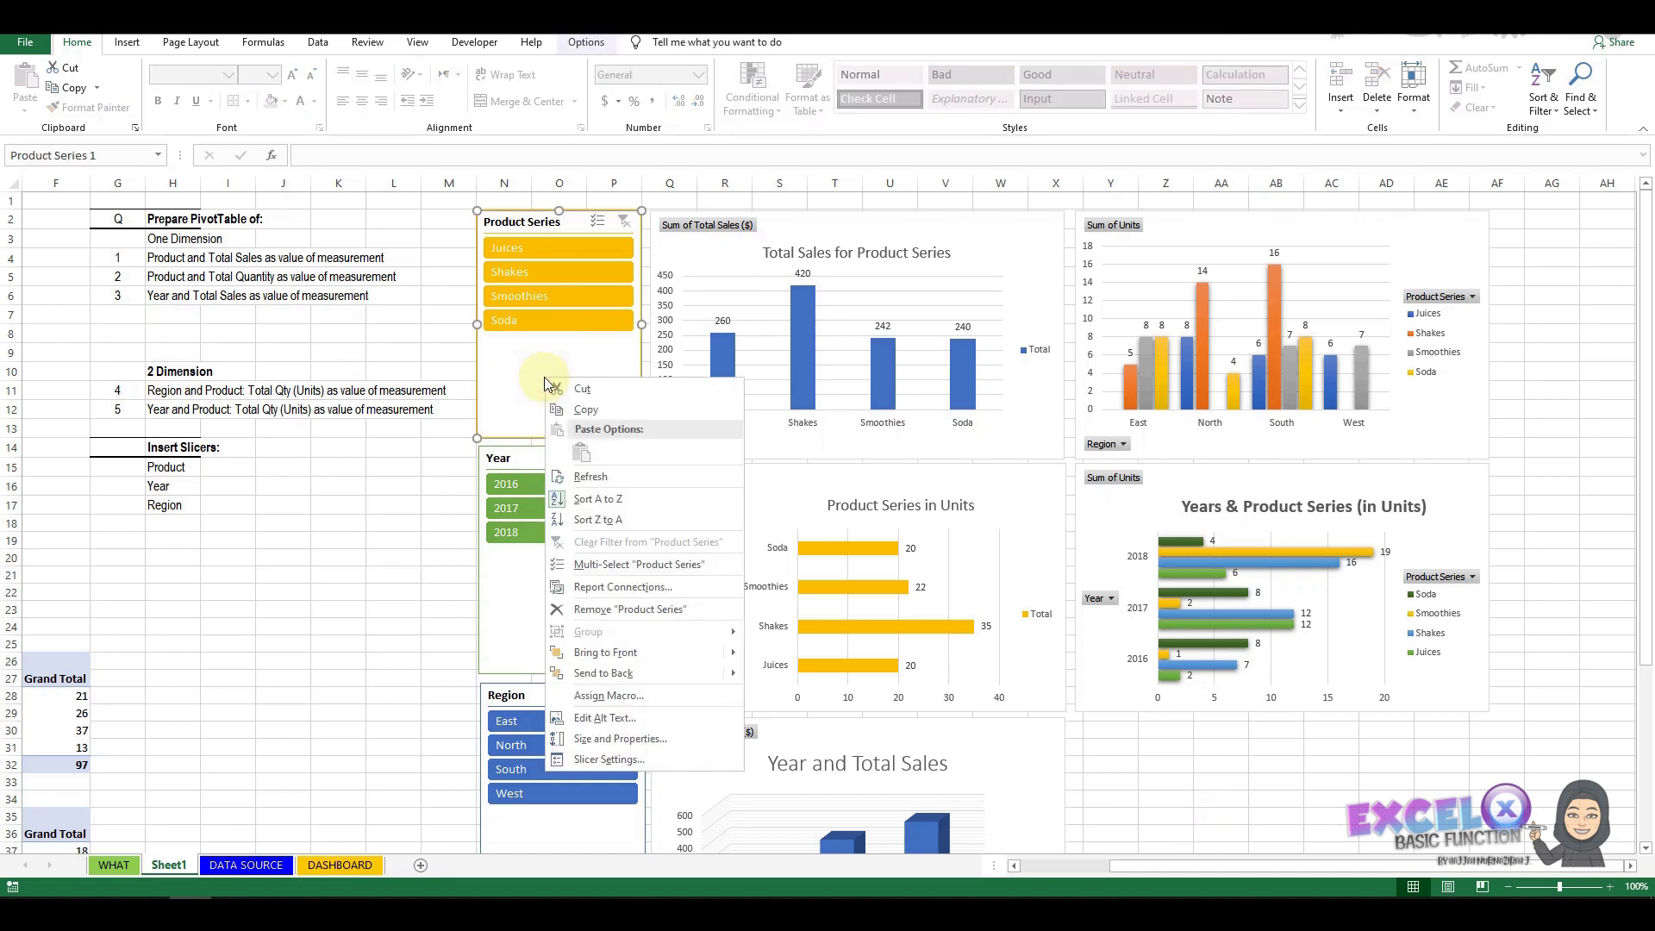
{"action": "left_click", "coordinate": [592, 591]}
{"action": "left_click", "coordinate": [459, 596]}
{"action": "left_click", "coordinate": [460, 612]}
{"action": "left_click", "coordinate": [460, 627]}
{"action": "left_click", "coordinate": [460, 643]}
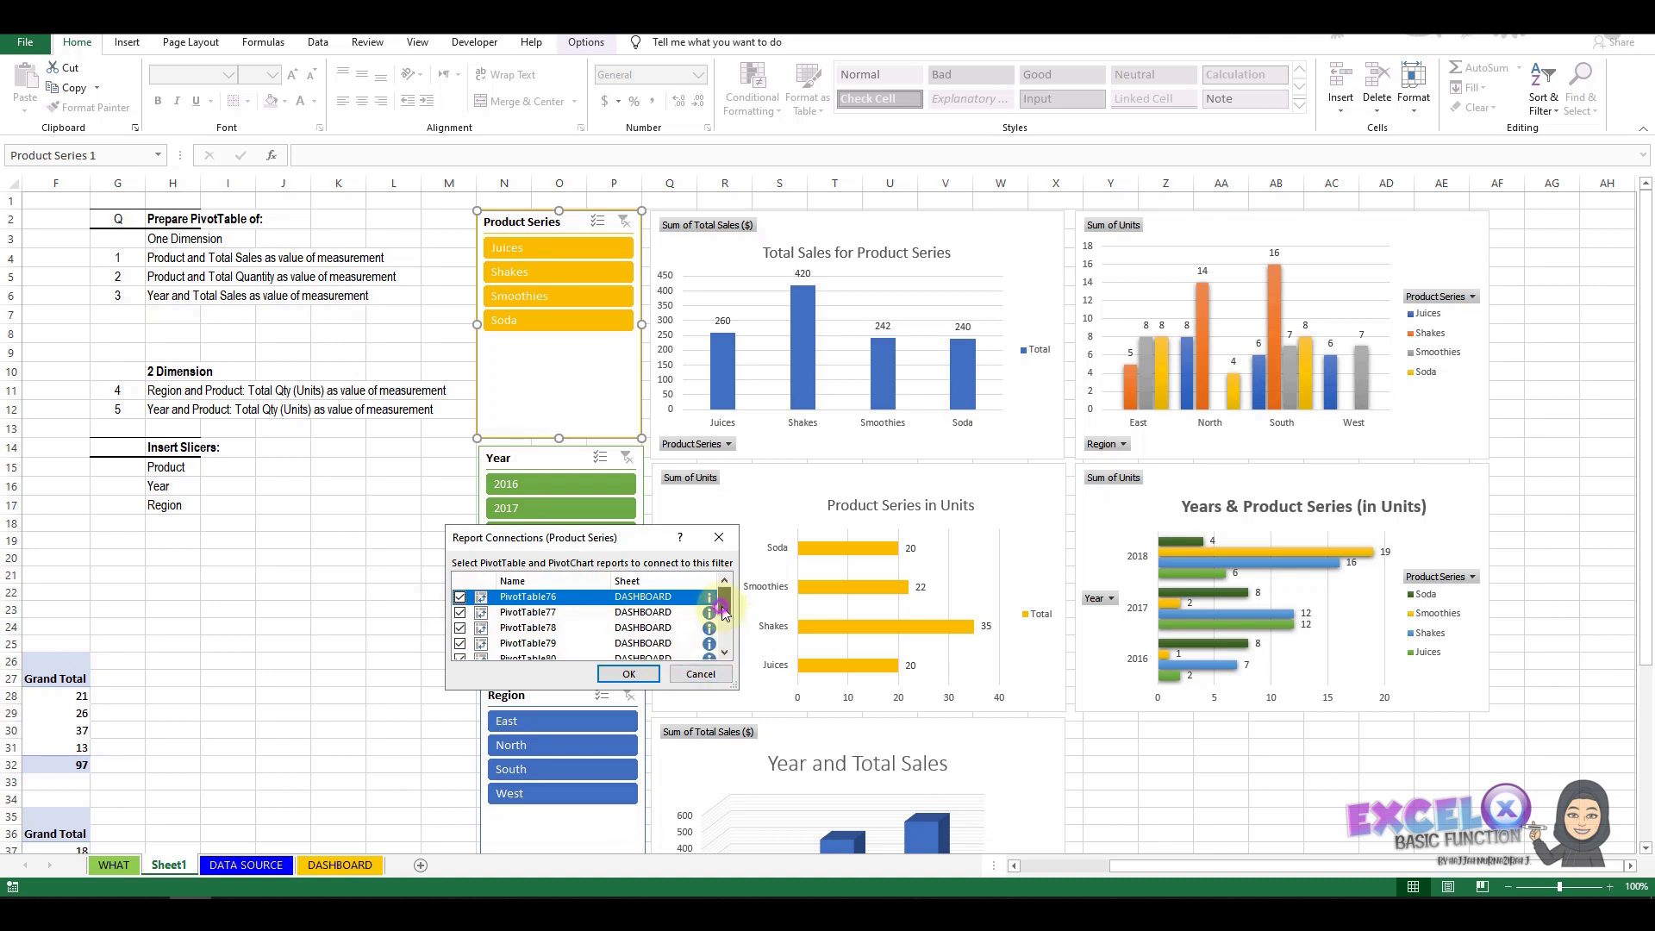
{"action": "left_click", "coordinate": [628, 676]}
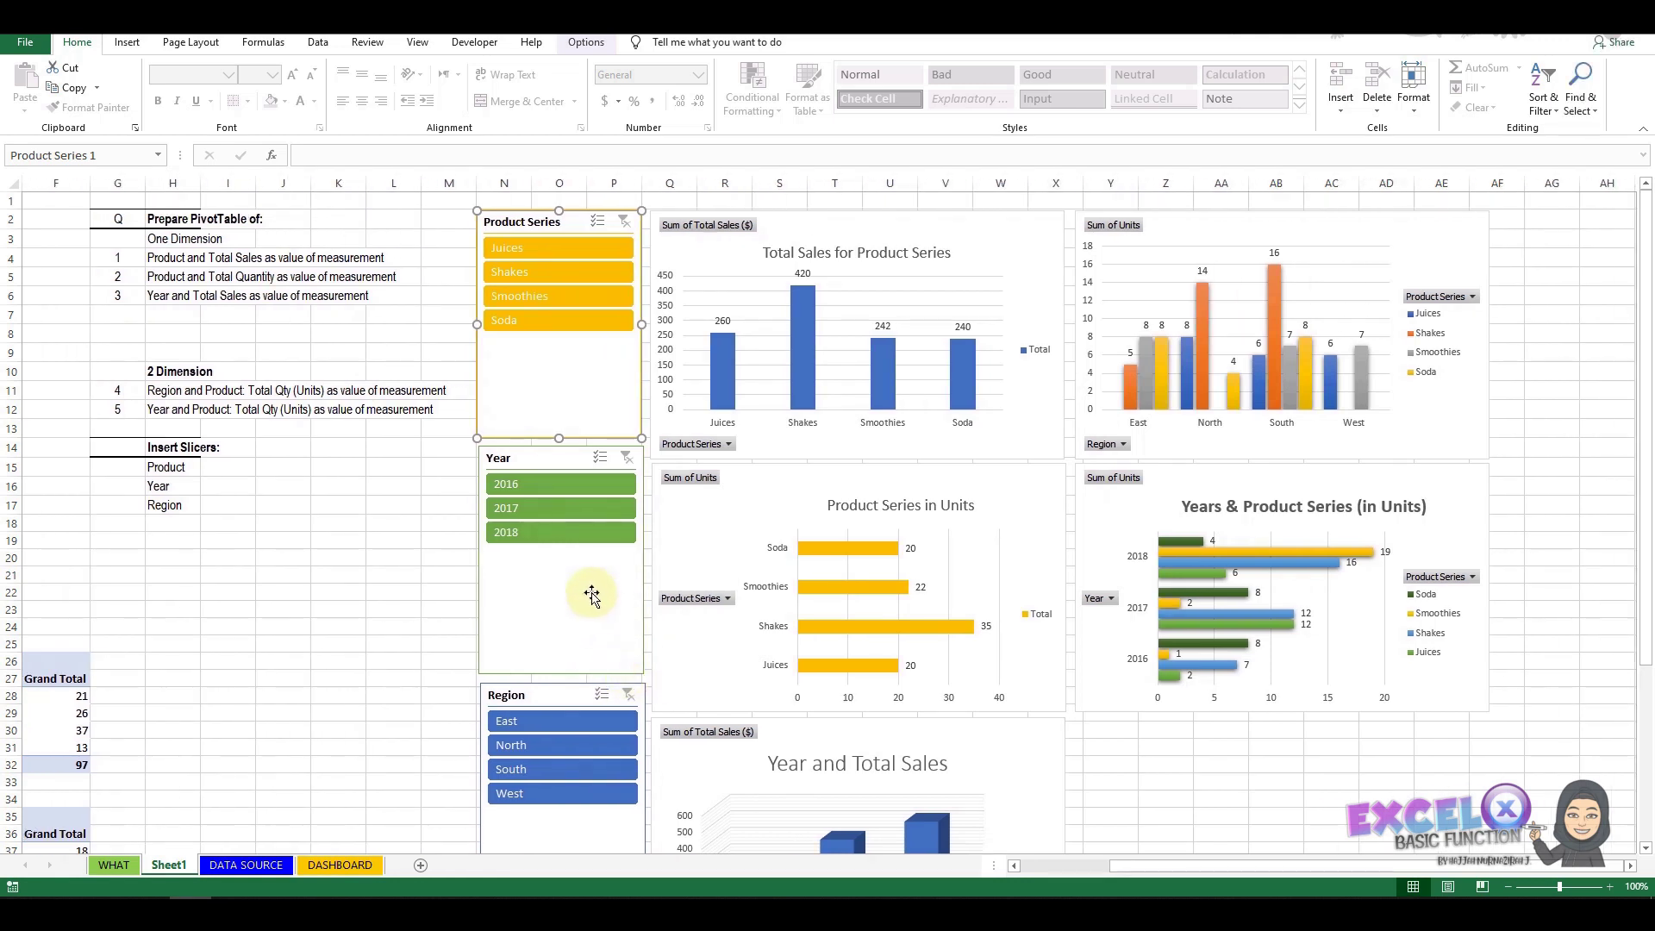
Connect the Year slicer to PivotTable2 and PivotTable1 as well.
{"action": "left_click", "coordinate": [591, 595]}
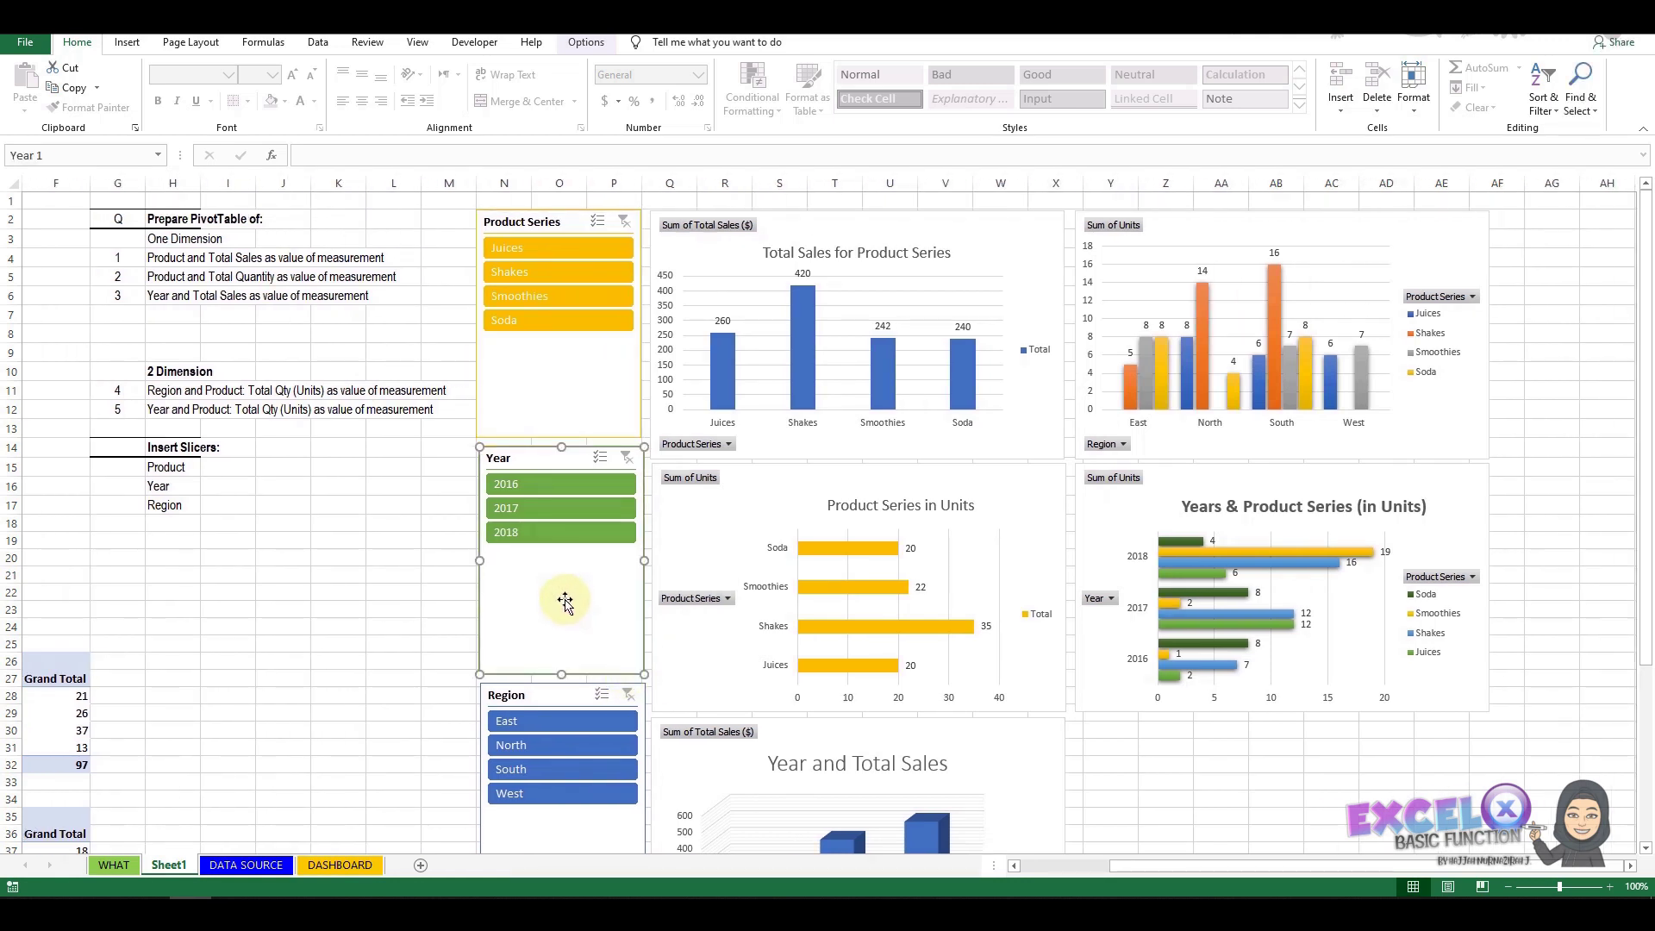
{"action": "right_click", "coordinate": [566, 601]}
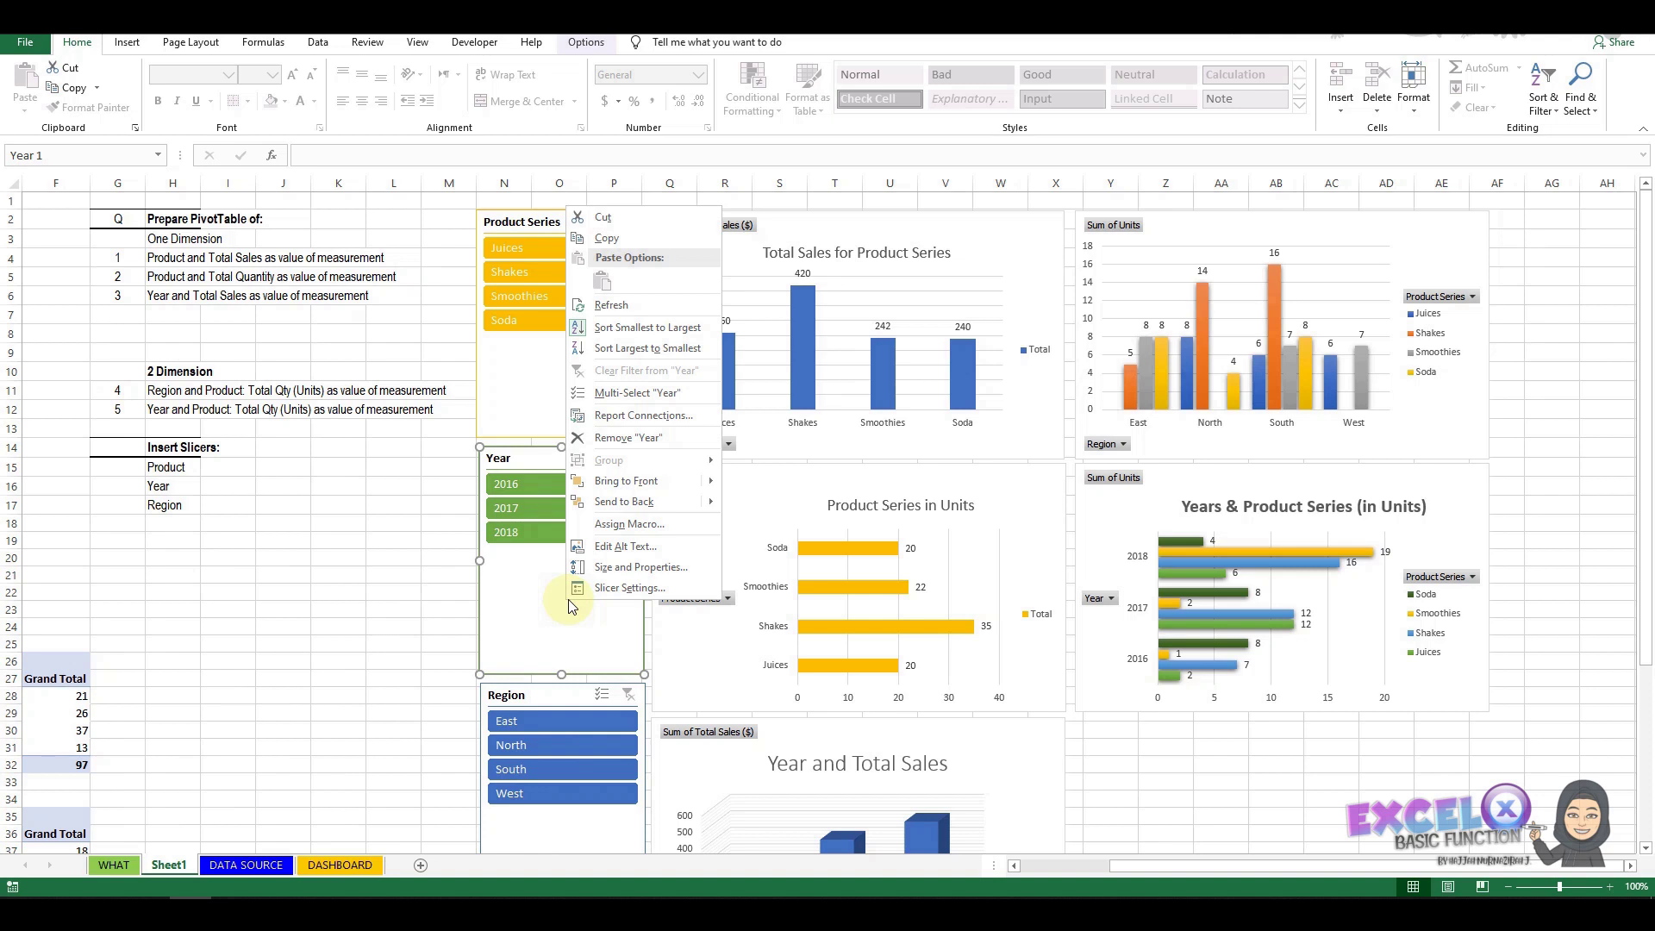
{"action": "left_click", "coordinate": [609, 418]}
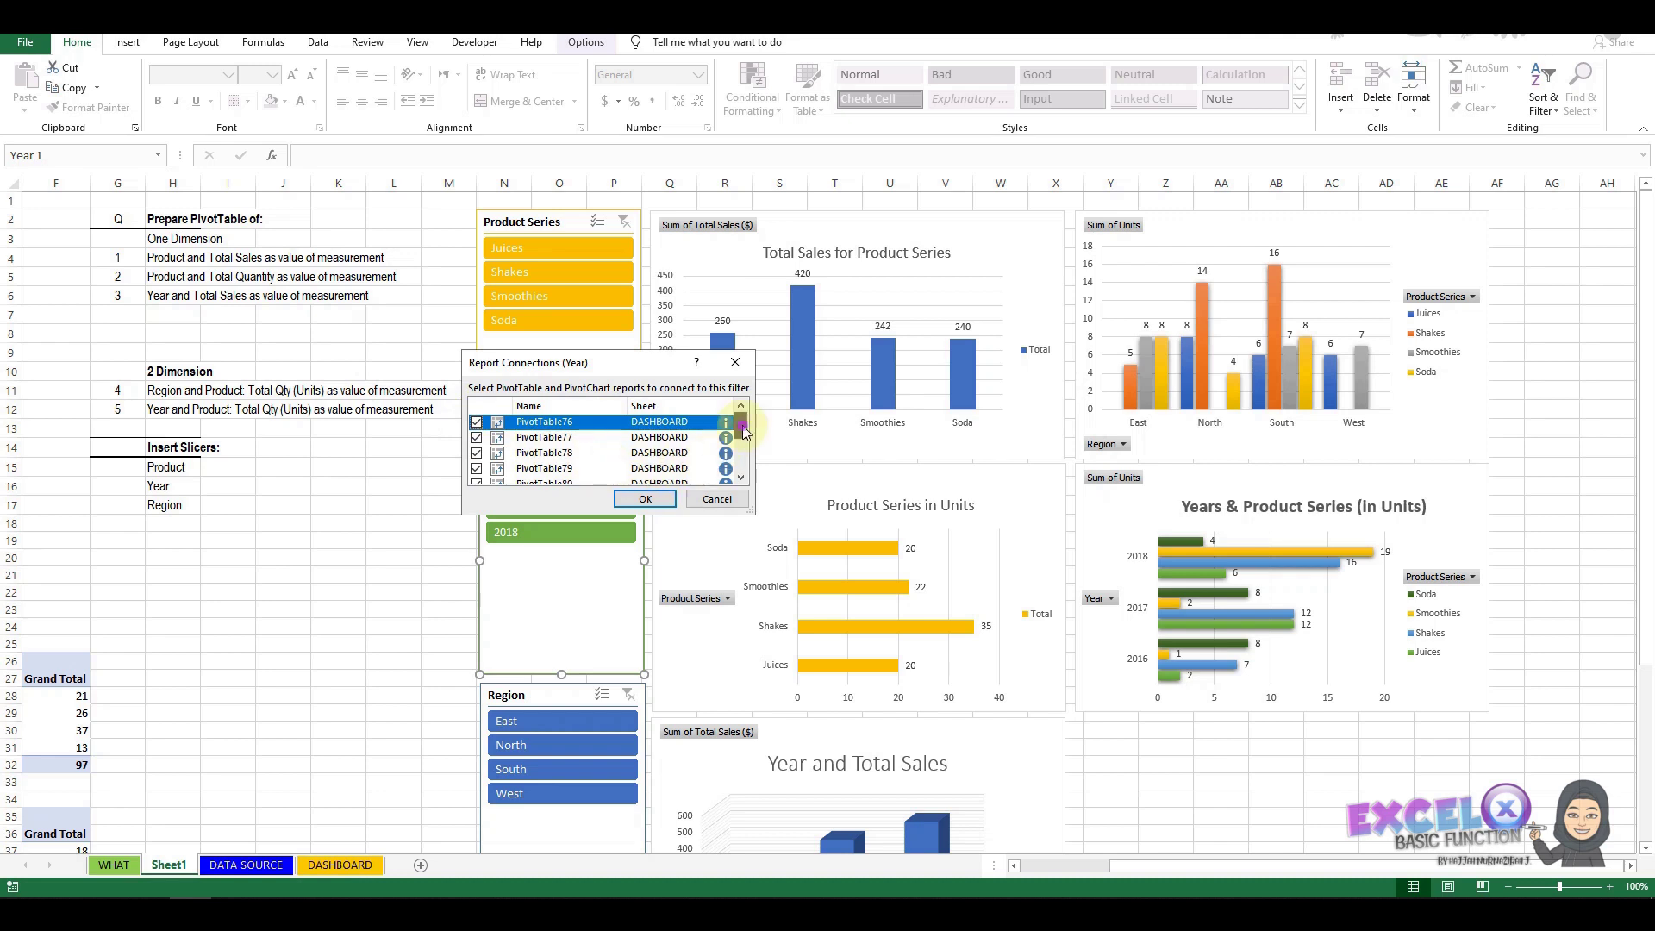
{"action": "left_click_drag", "start_coordinate": [741, 438], "coordinate": [747, 468]}
{"action": "left_click", "coordinate": [476, 476]}
{"action": "left_click", "coordinate": [476, 427]}
{"action": "scroll", "coordinate": [505, 461], "scroll_direction": "up", "scroll_amount": 1}
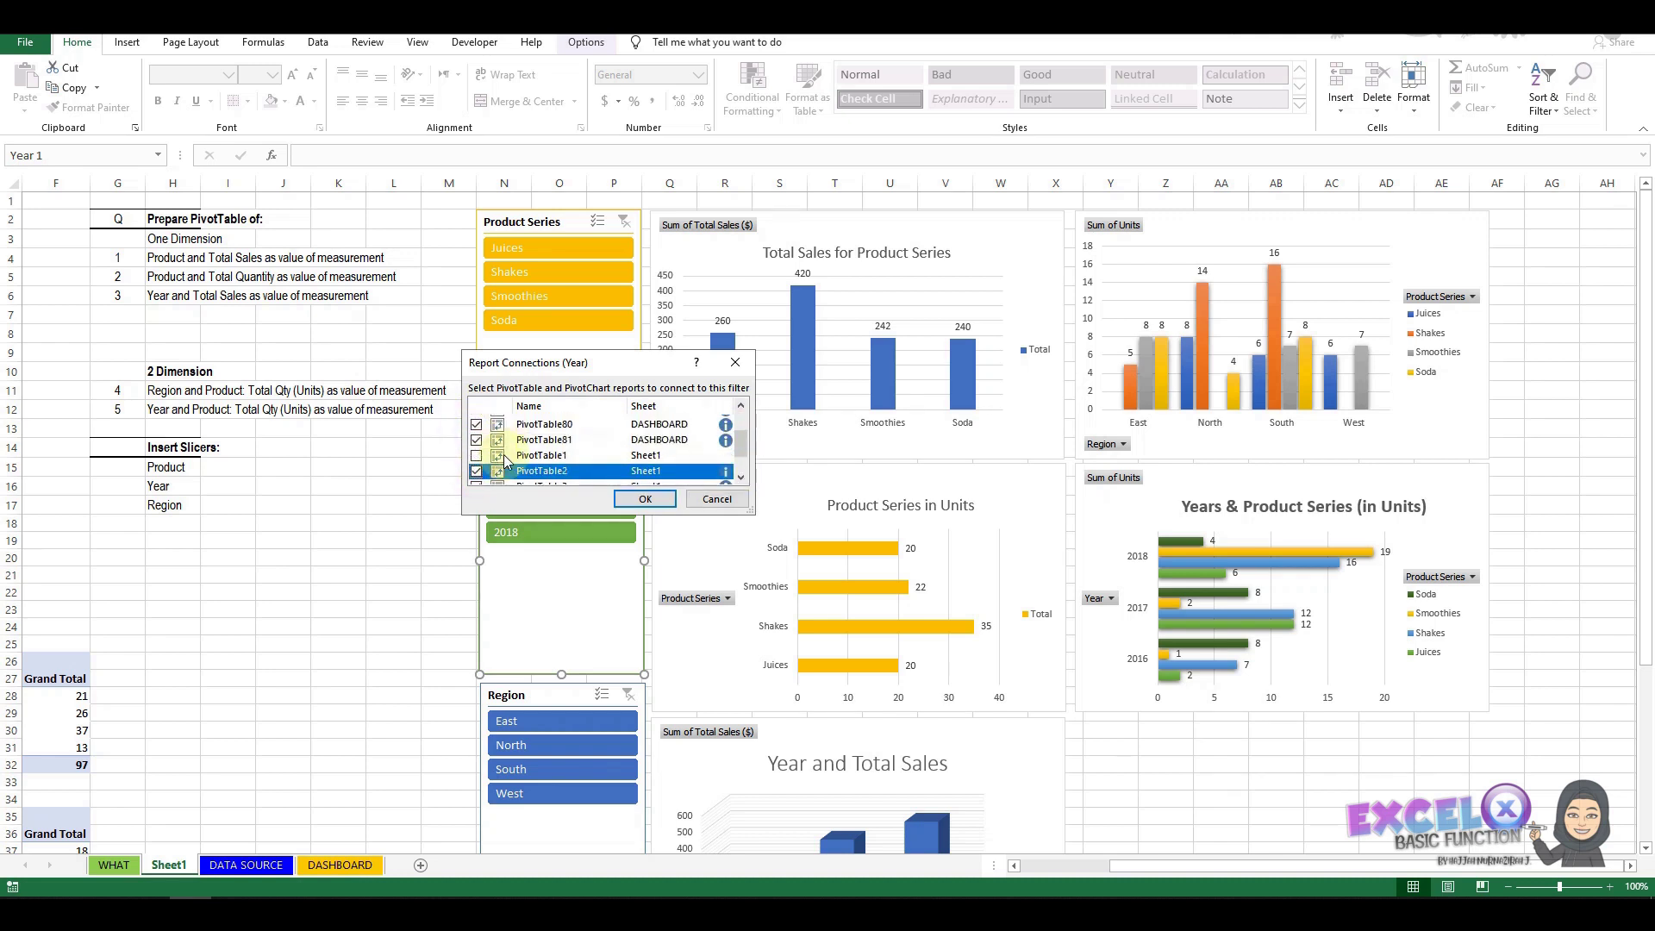
{"action": "left_click", "coordinate": [476, 455]}
{"action": "left_click", "coordinate": [645, 499]}
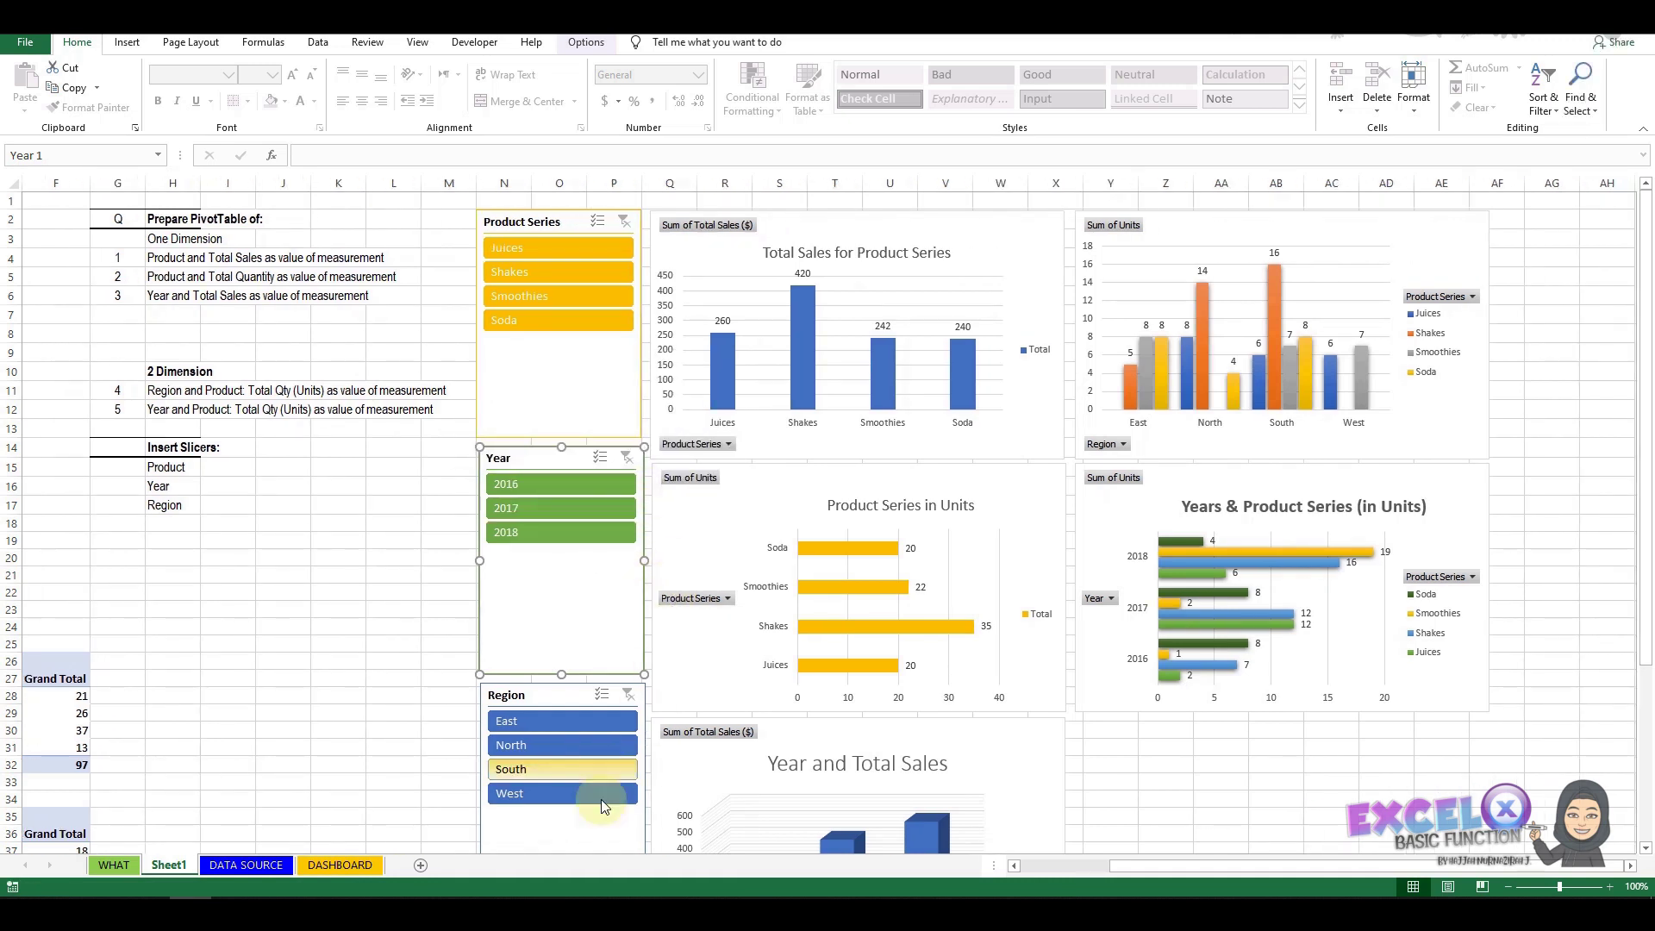
{"action": "left_click", "coordinate": [595, 826]}
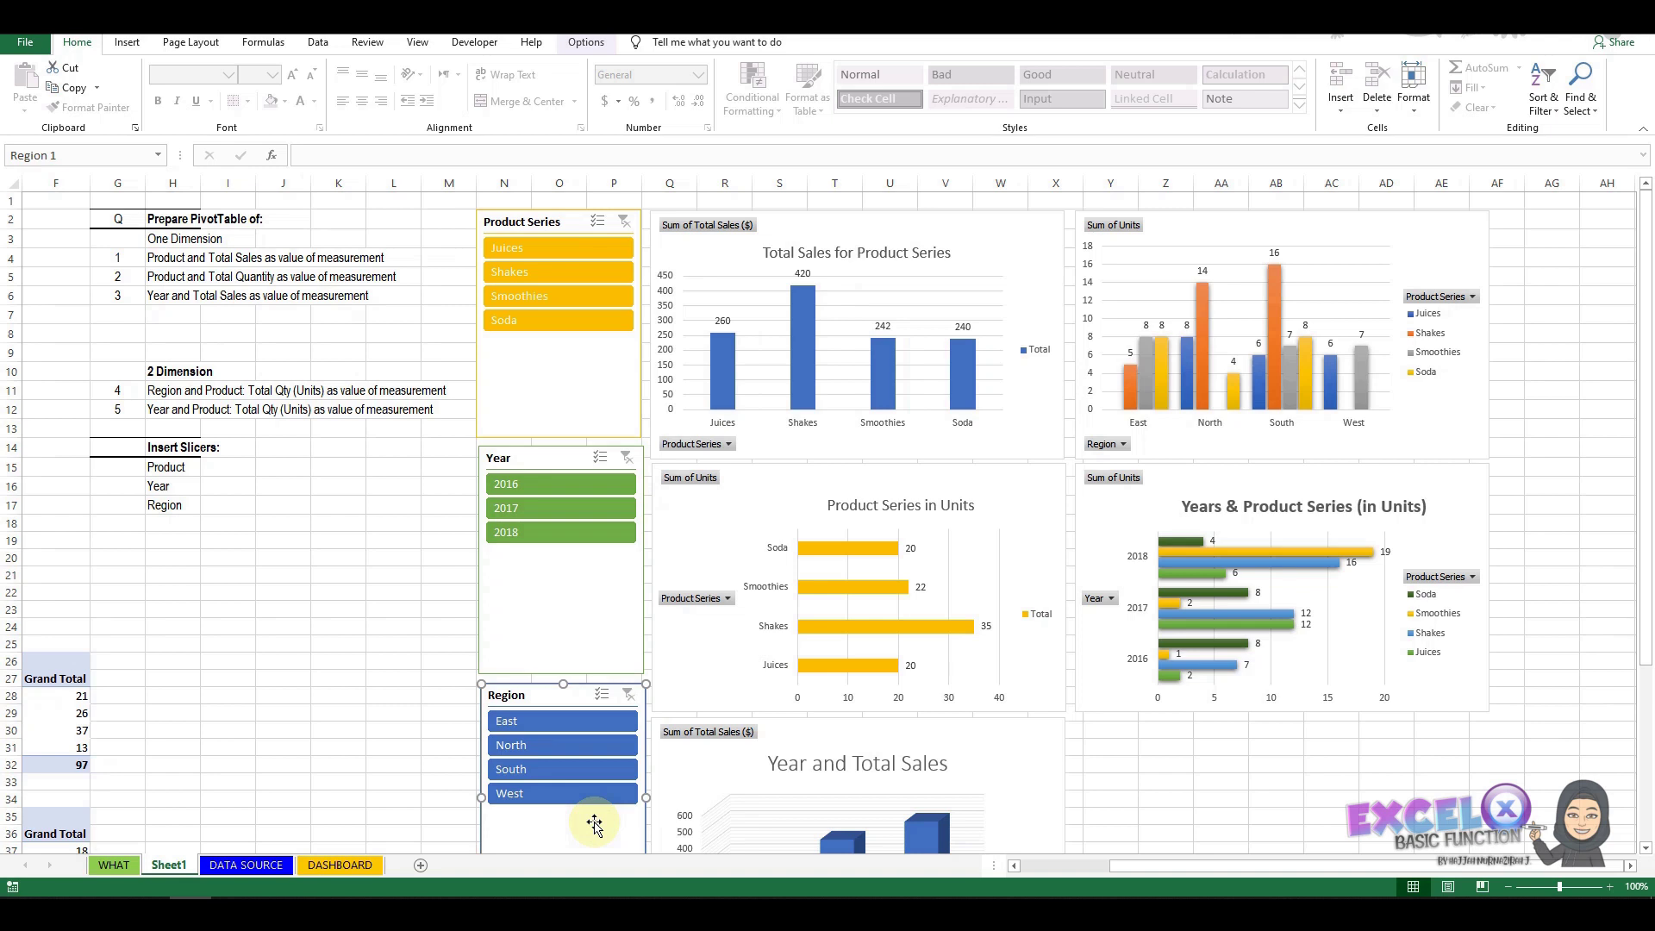
Link the Region slicer to PivotTable76, PivotTable1, PivotTable2, PivotTable3 and PivotTable5.
{"action": "right_click", "coordinate": [595, 825]}
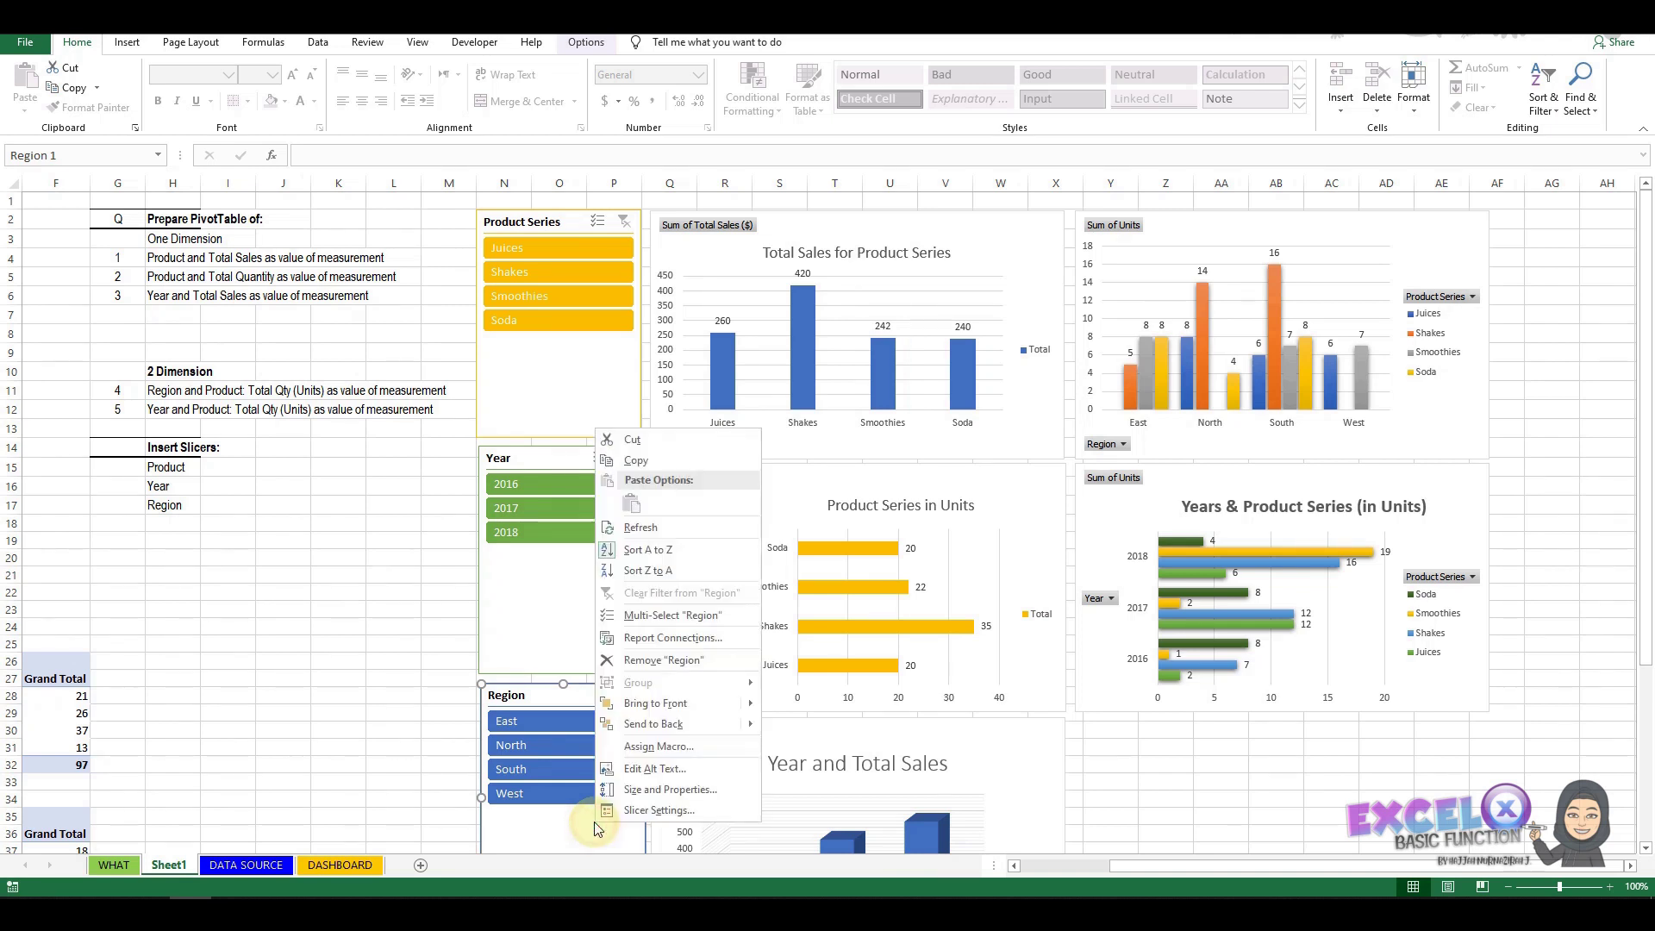
{"action": "left_click", "coordinate": [652, 638]}
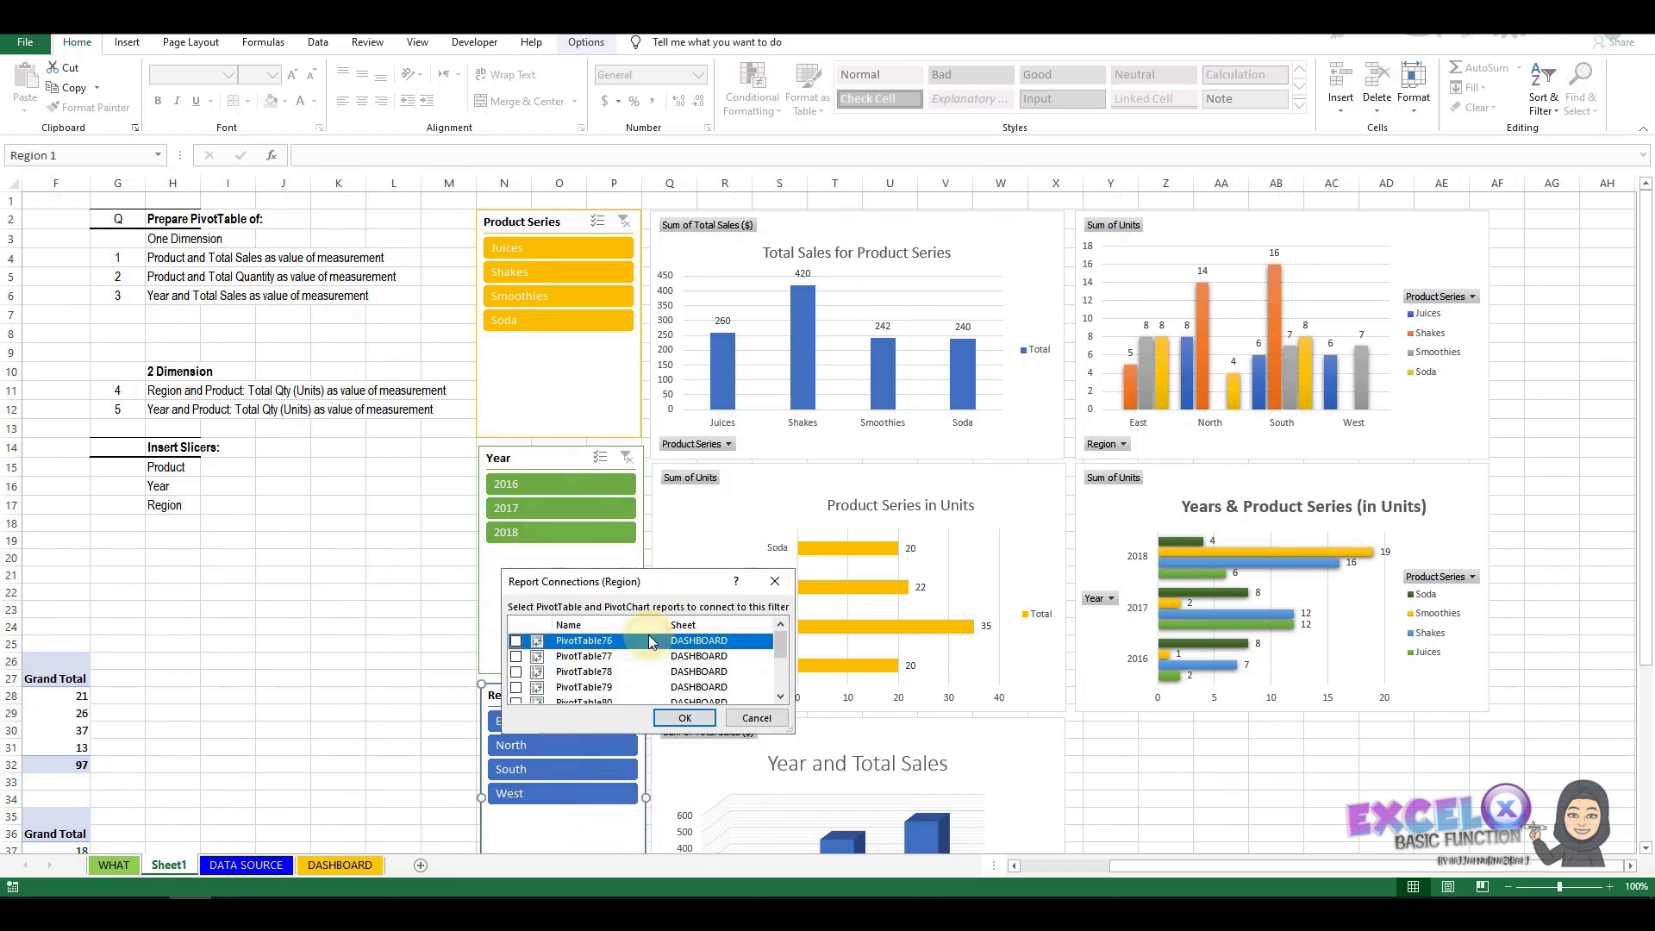
{"action": "left_click", "coordinate": [518, 642]}
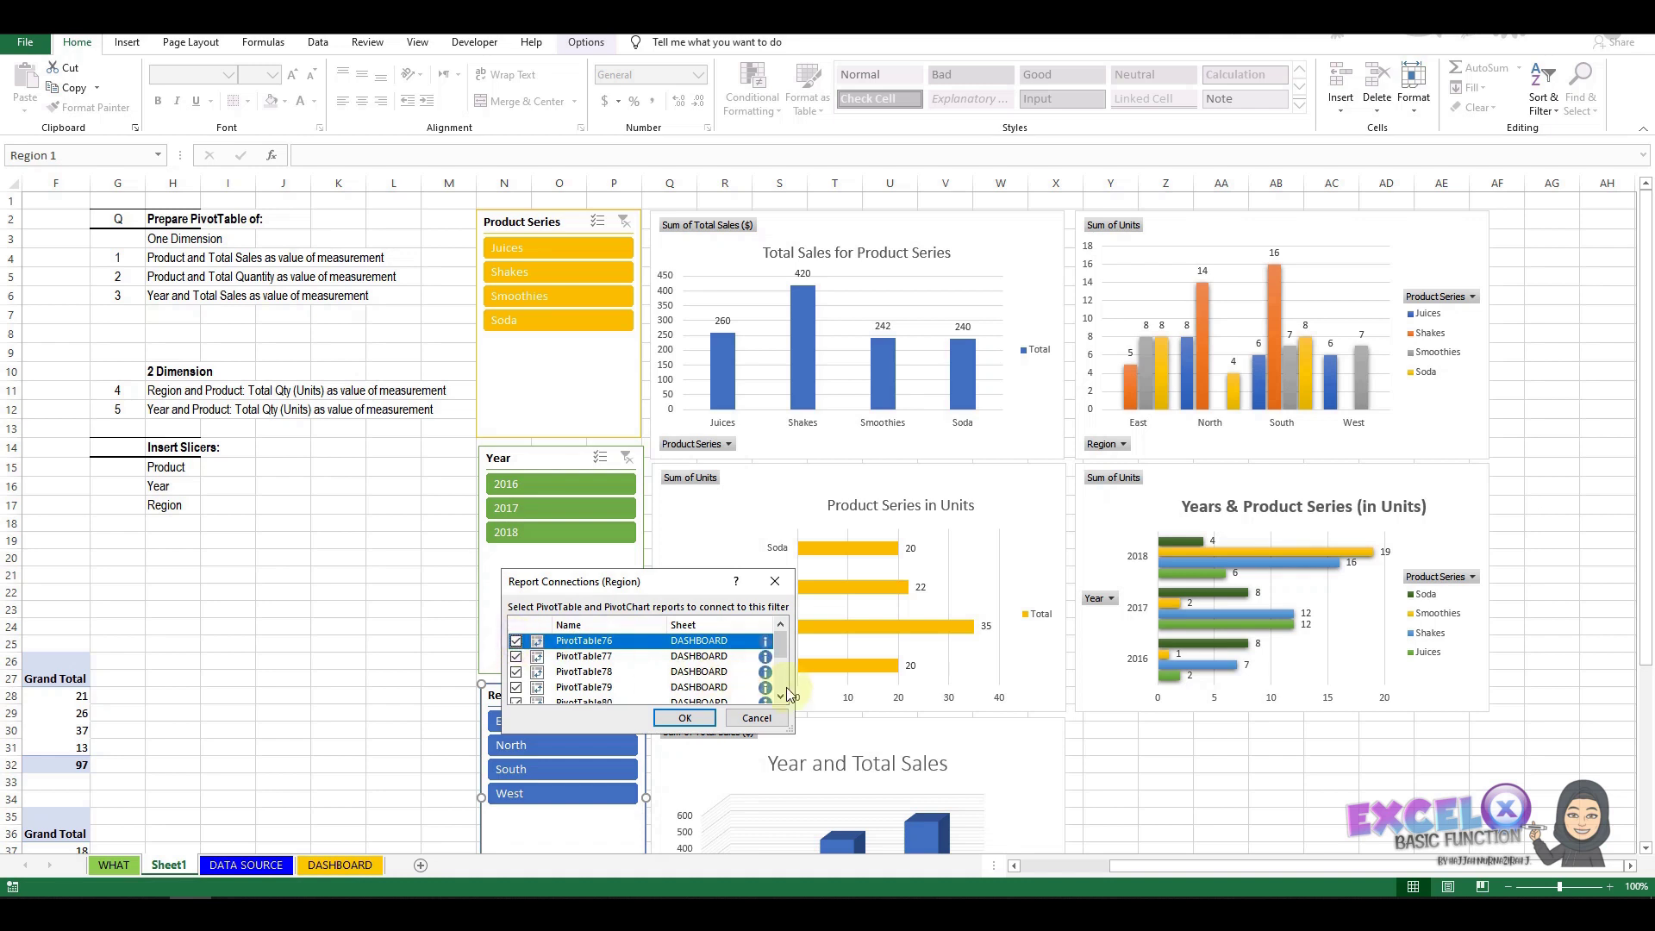
{"action": "left_click_drag", "start_coordinate": [767, 649], "coordinate": [765, 684]}
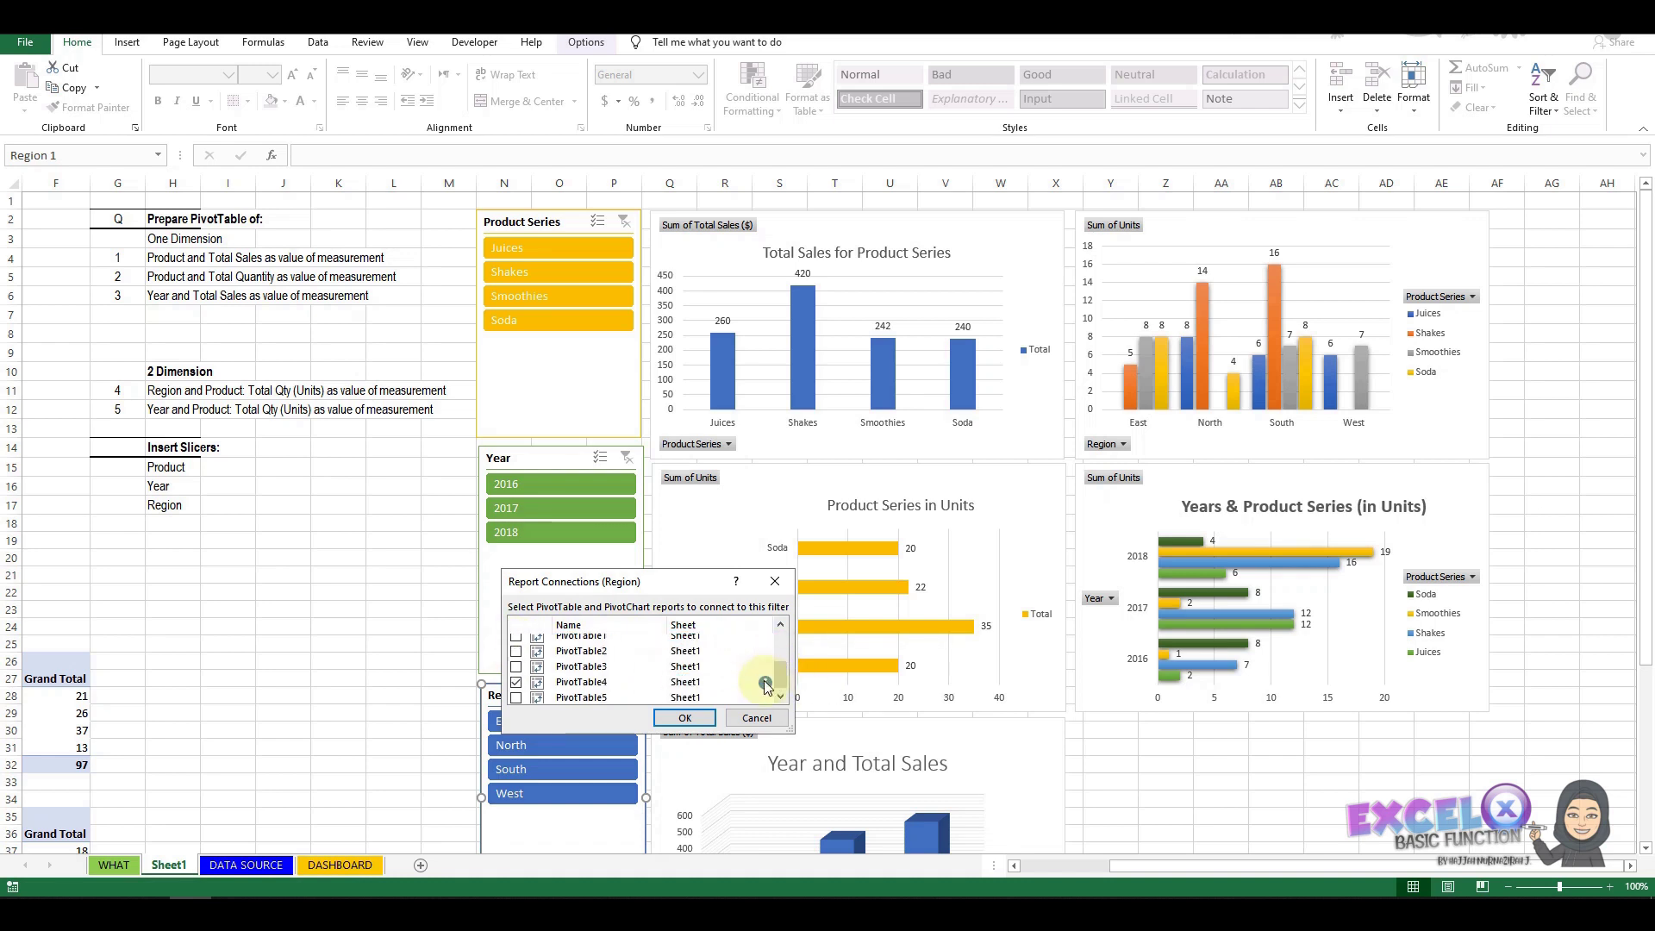
{"action": "left_click", "coordinate": [515, 637]}
{"action": "left_click", "coordinate": [515, 651]}
{"action": "left_click", "coordinate": [516, 669]}
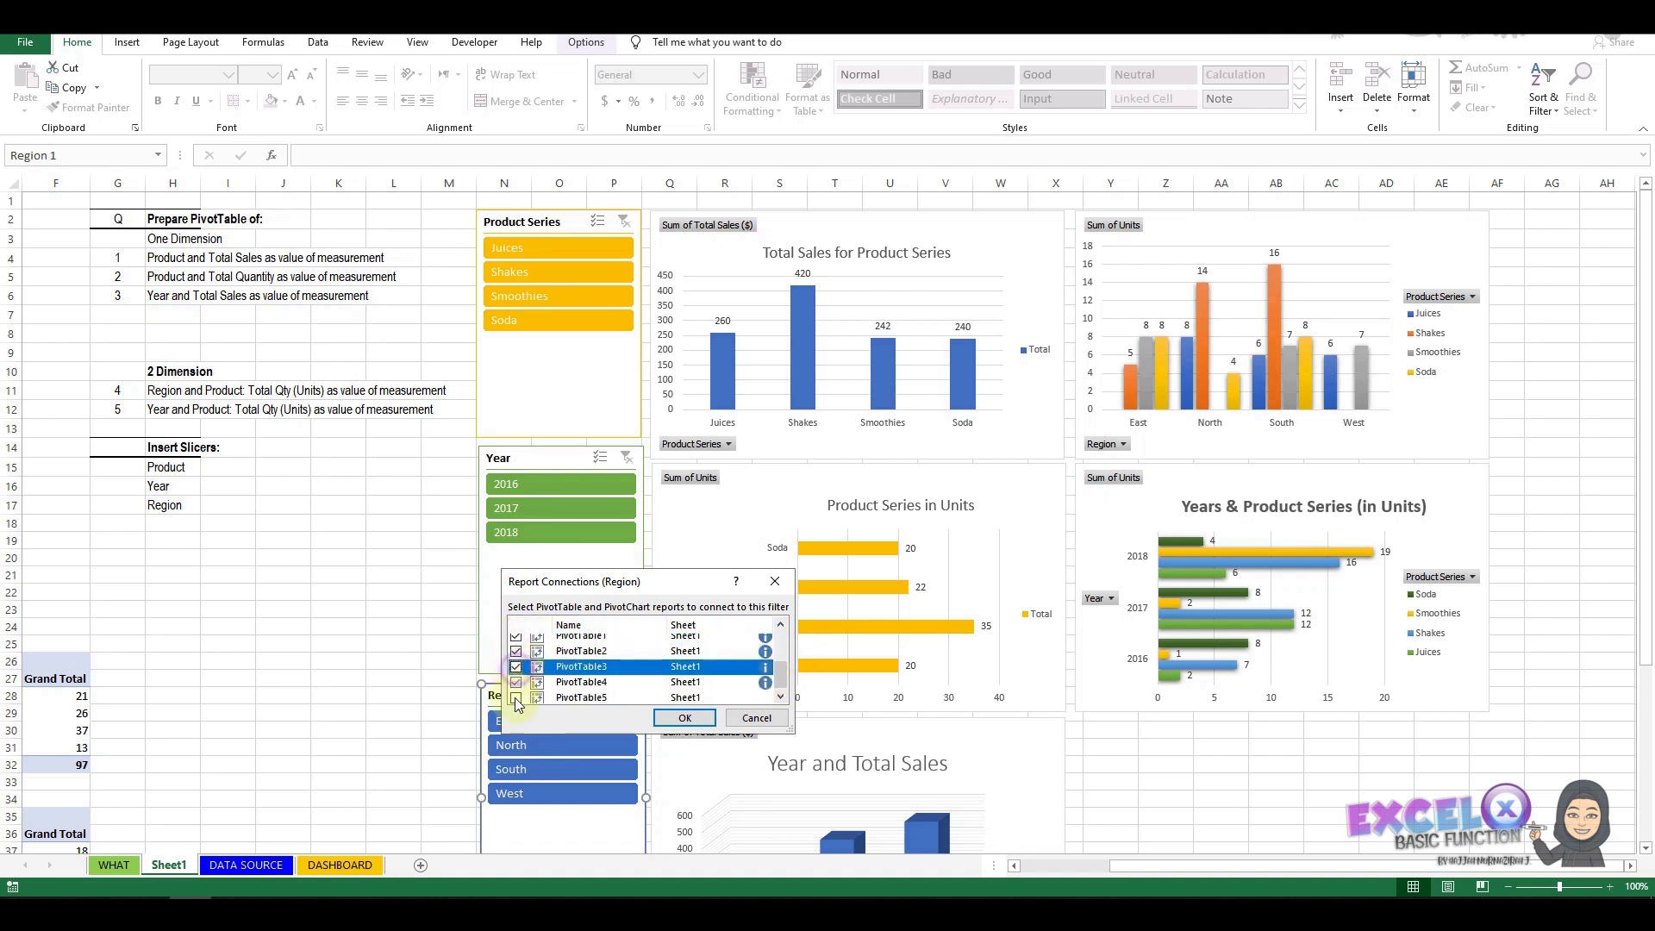
{"action": "left_click", "coordinate": [515, 697]}
{"action": "scroll", "coordinate": [616, 694], "scroll_direction": "up", "scroll_amount": 1}
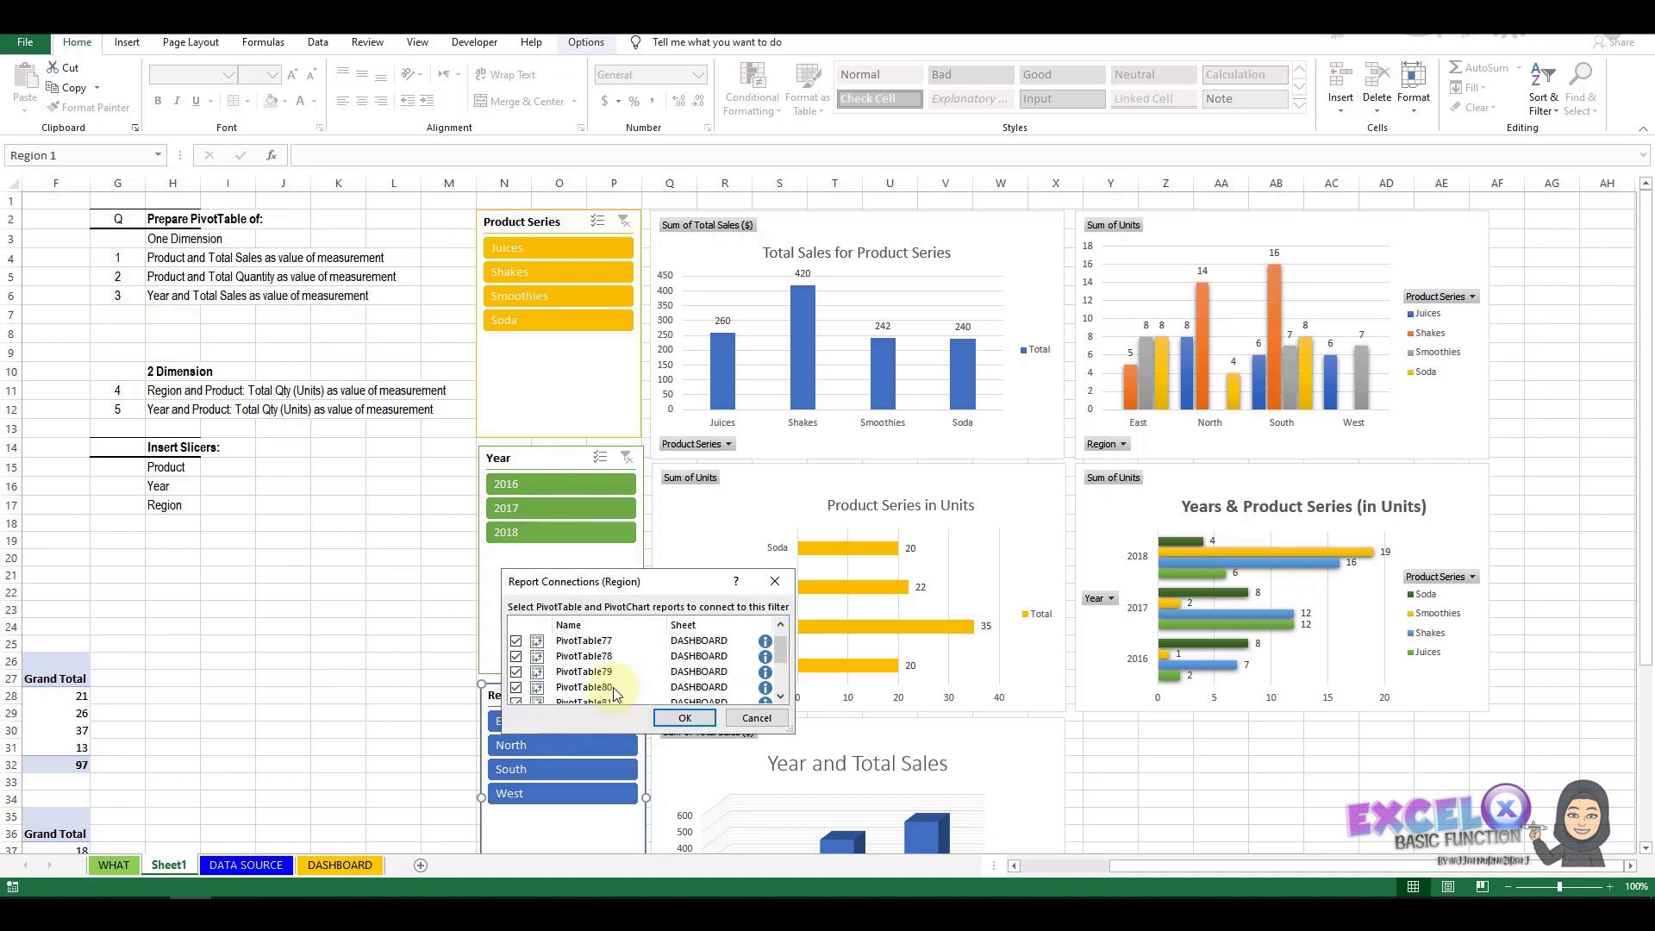
{"action": "left_click", "coordinate": [684, 718]}
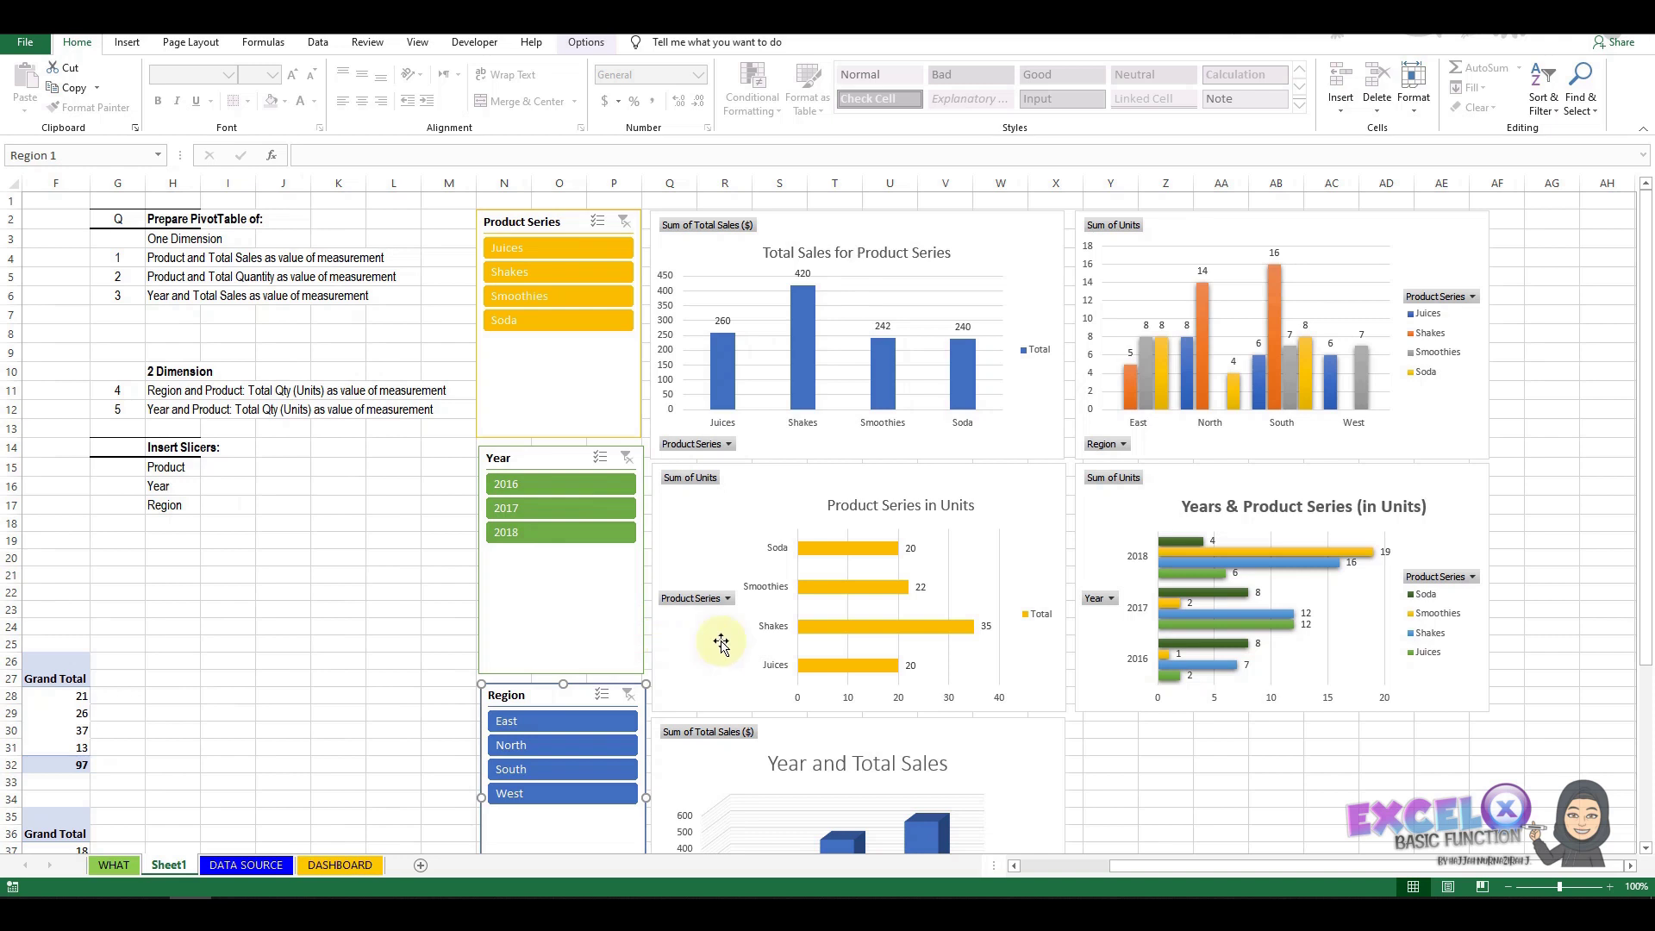
{"action": "left_click", "coordinate": [1159, 763]}
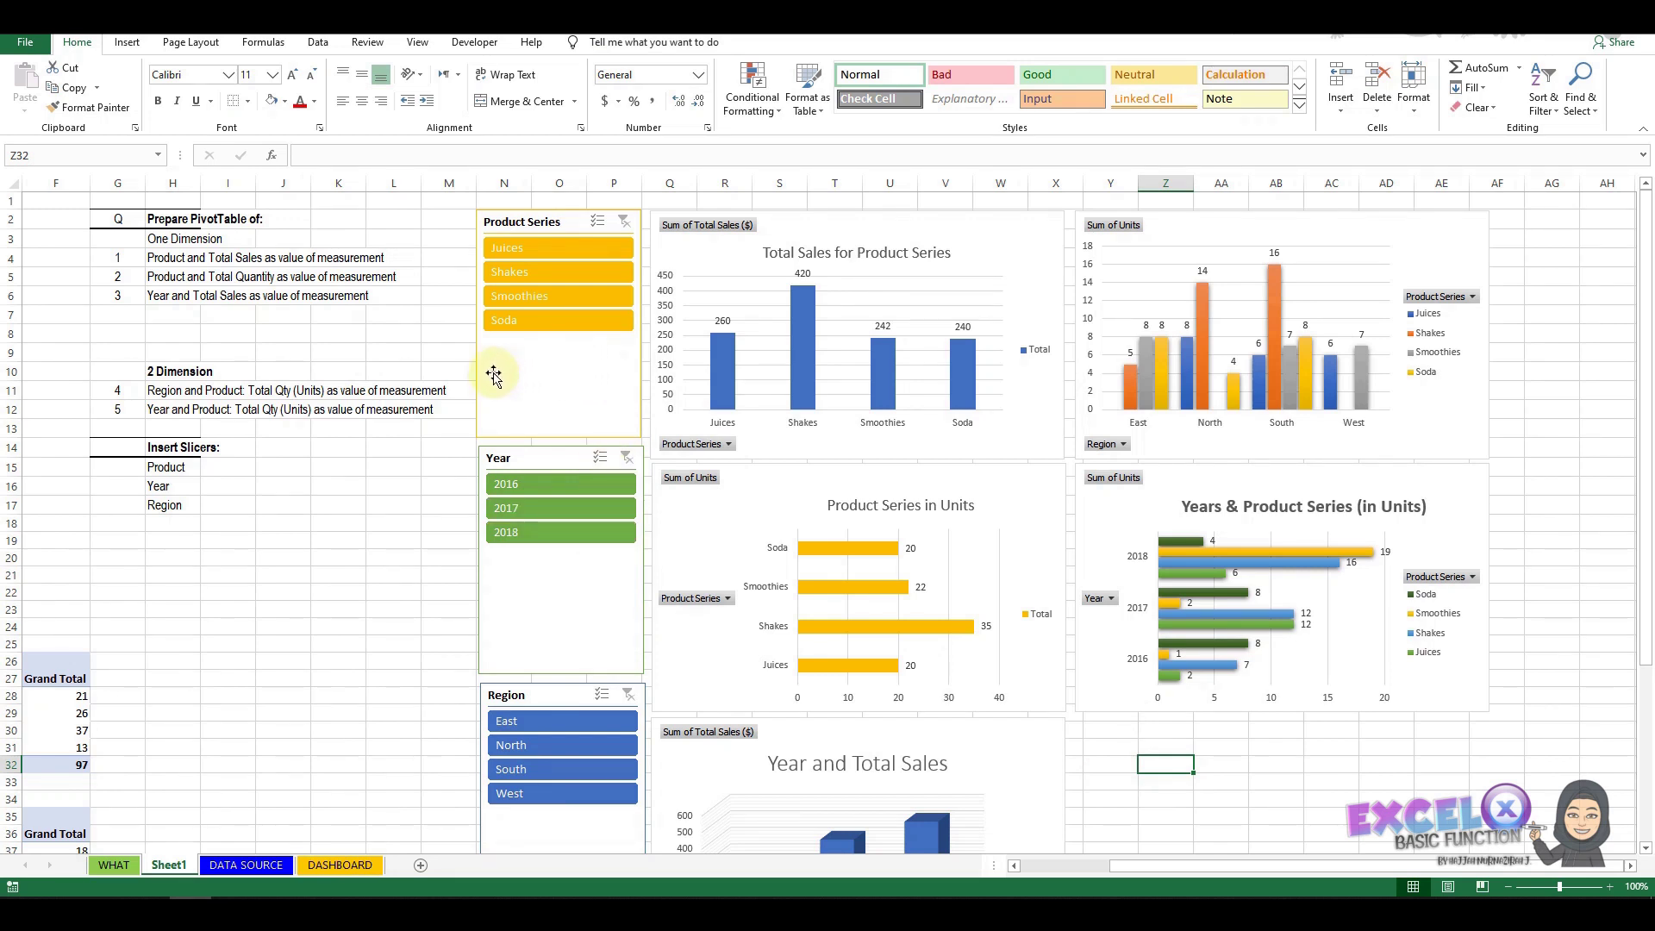
{"action": "left_click", "coordinate": [538, 251]}
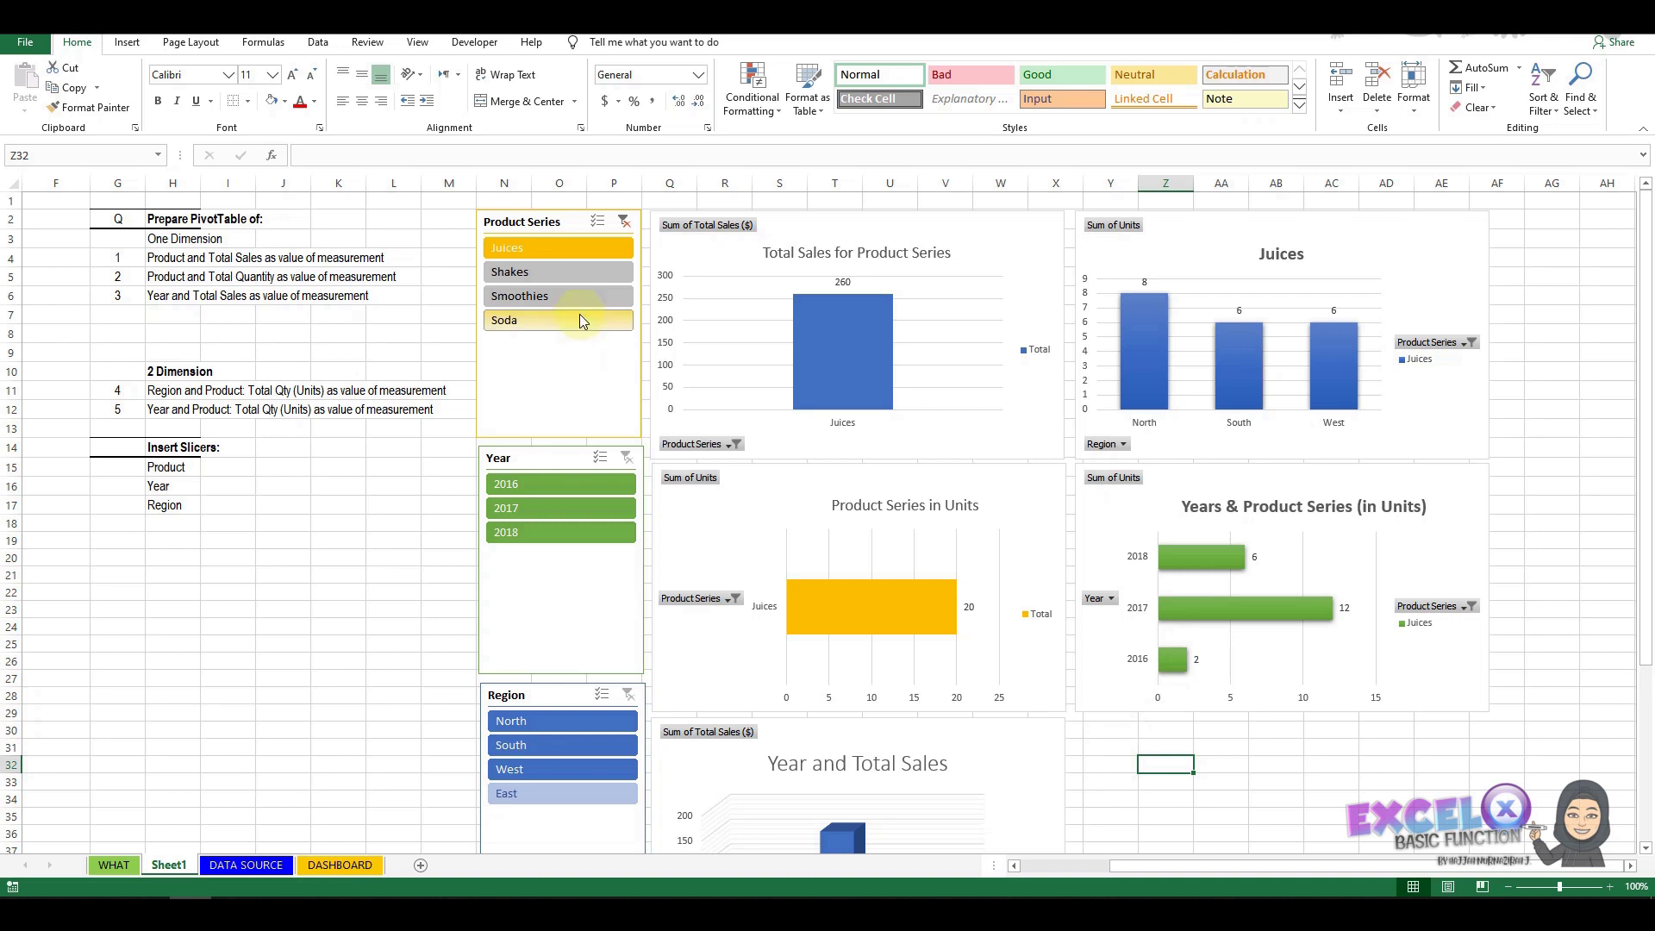
{"action": "left_click", "coordinate": [540, 272]}
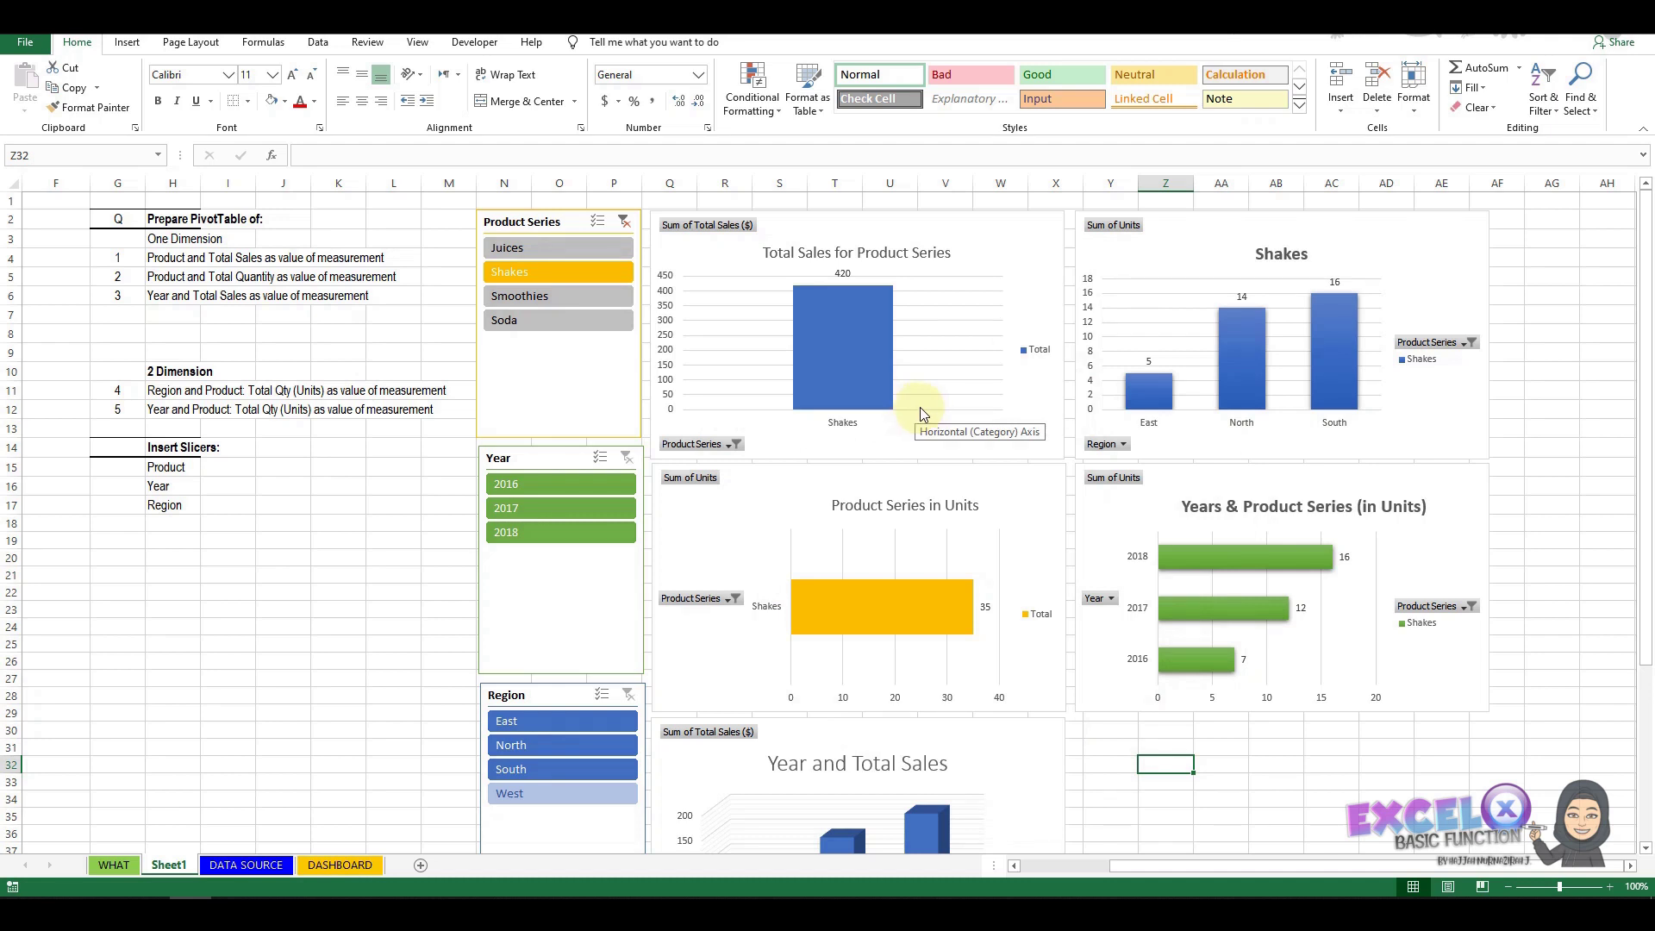
{"action": "left_click", "coordinate": [536, 321]}
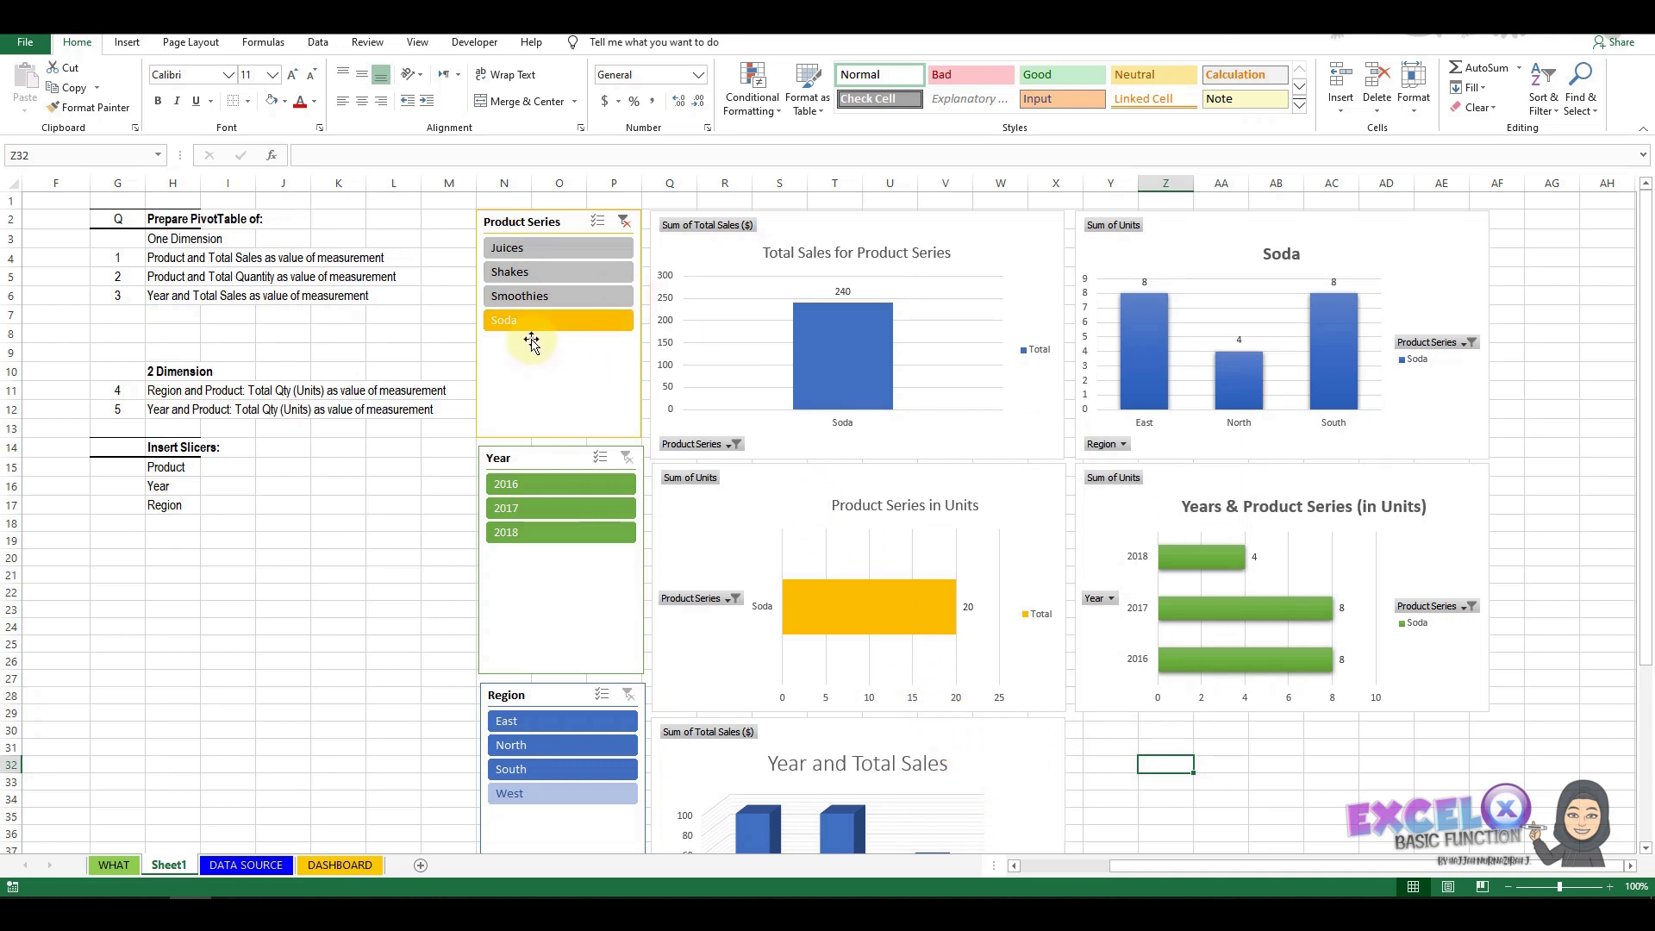
{"action": "left_click", "coordinate": [610, 296], "text": "ctrl"}
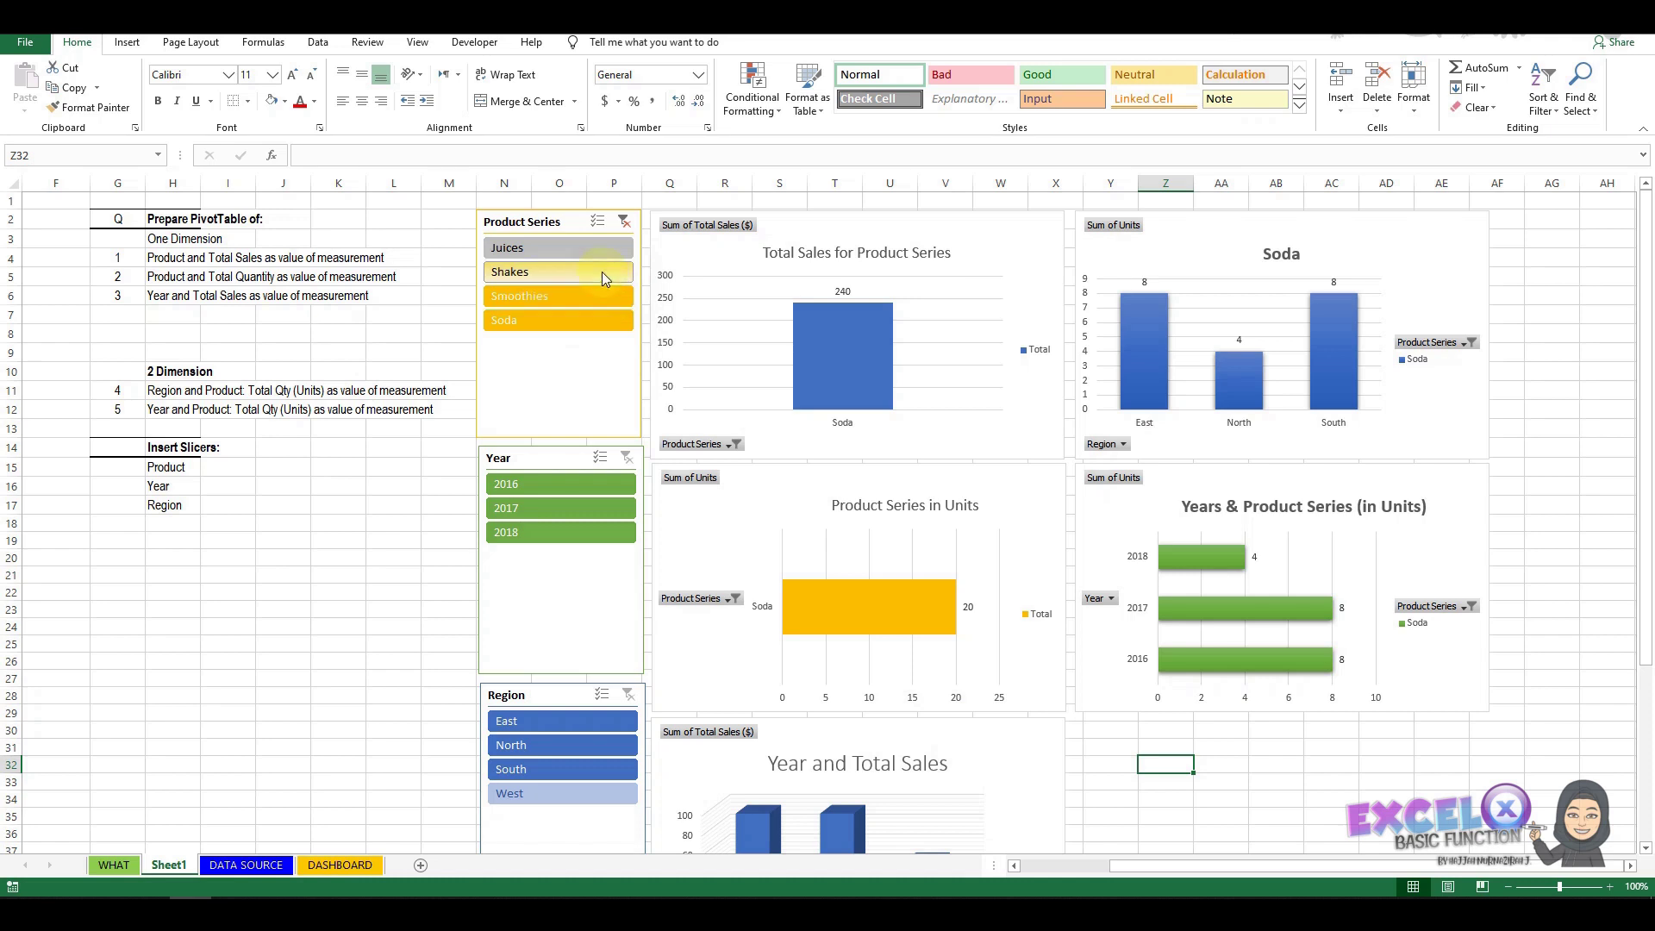
{"action": "left_click", "coordinate": [602, 271], "text": "ctrl"}
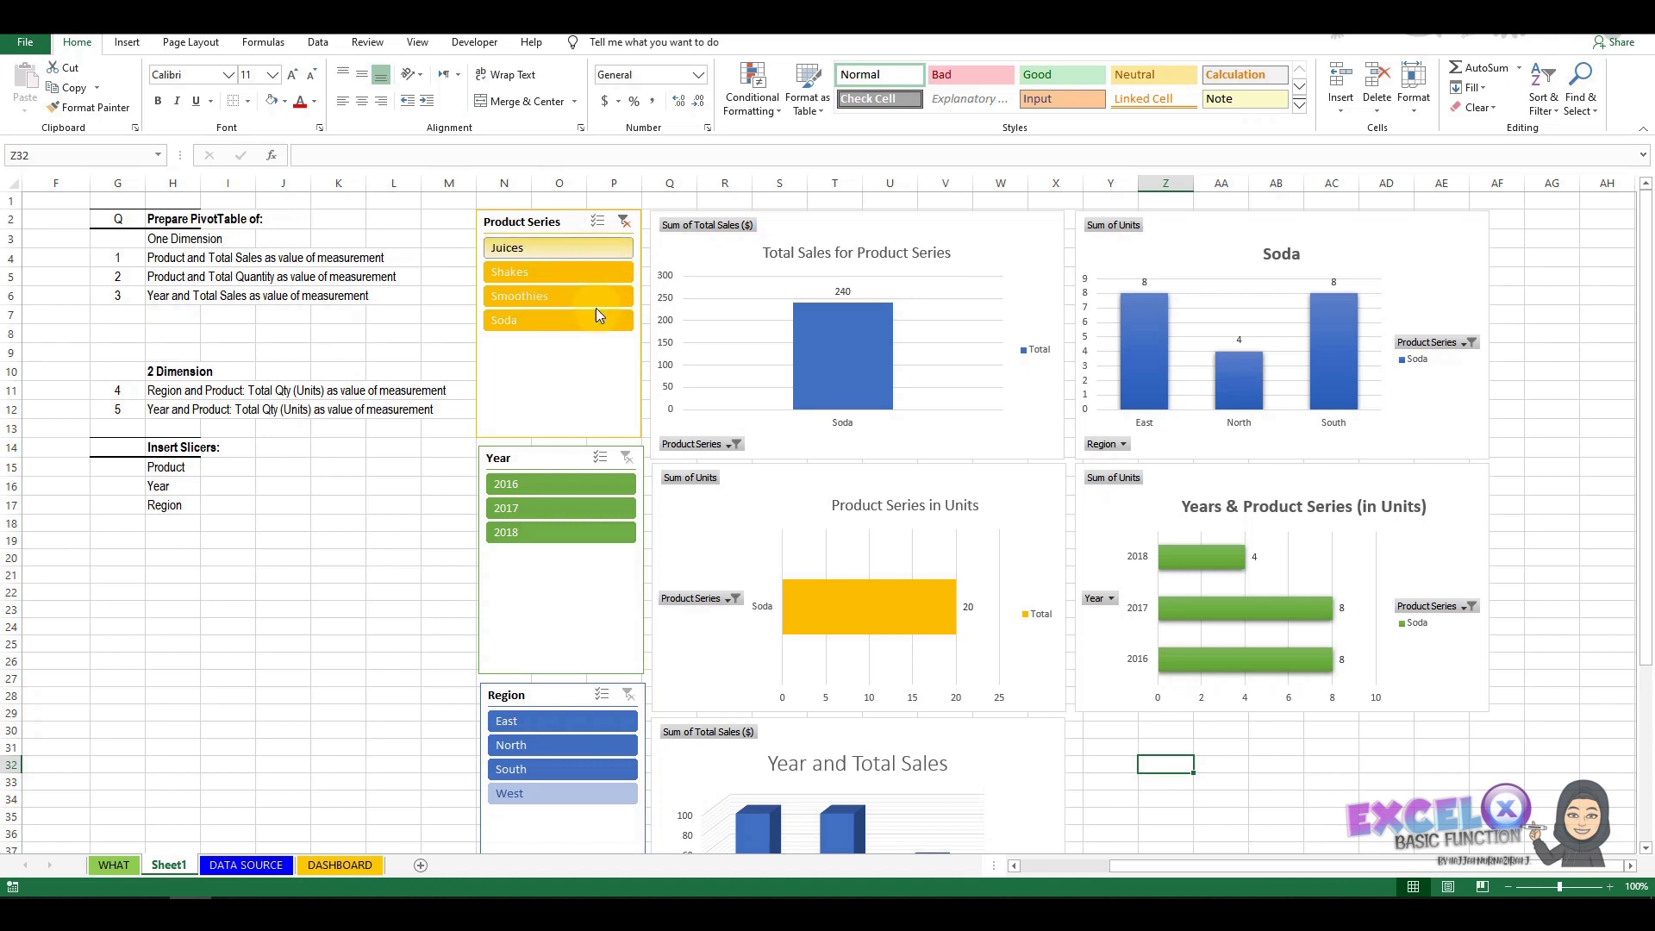
{"action": "left_click", "coordinate": [592, 250], "text": "ctrl"}
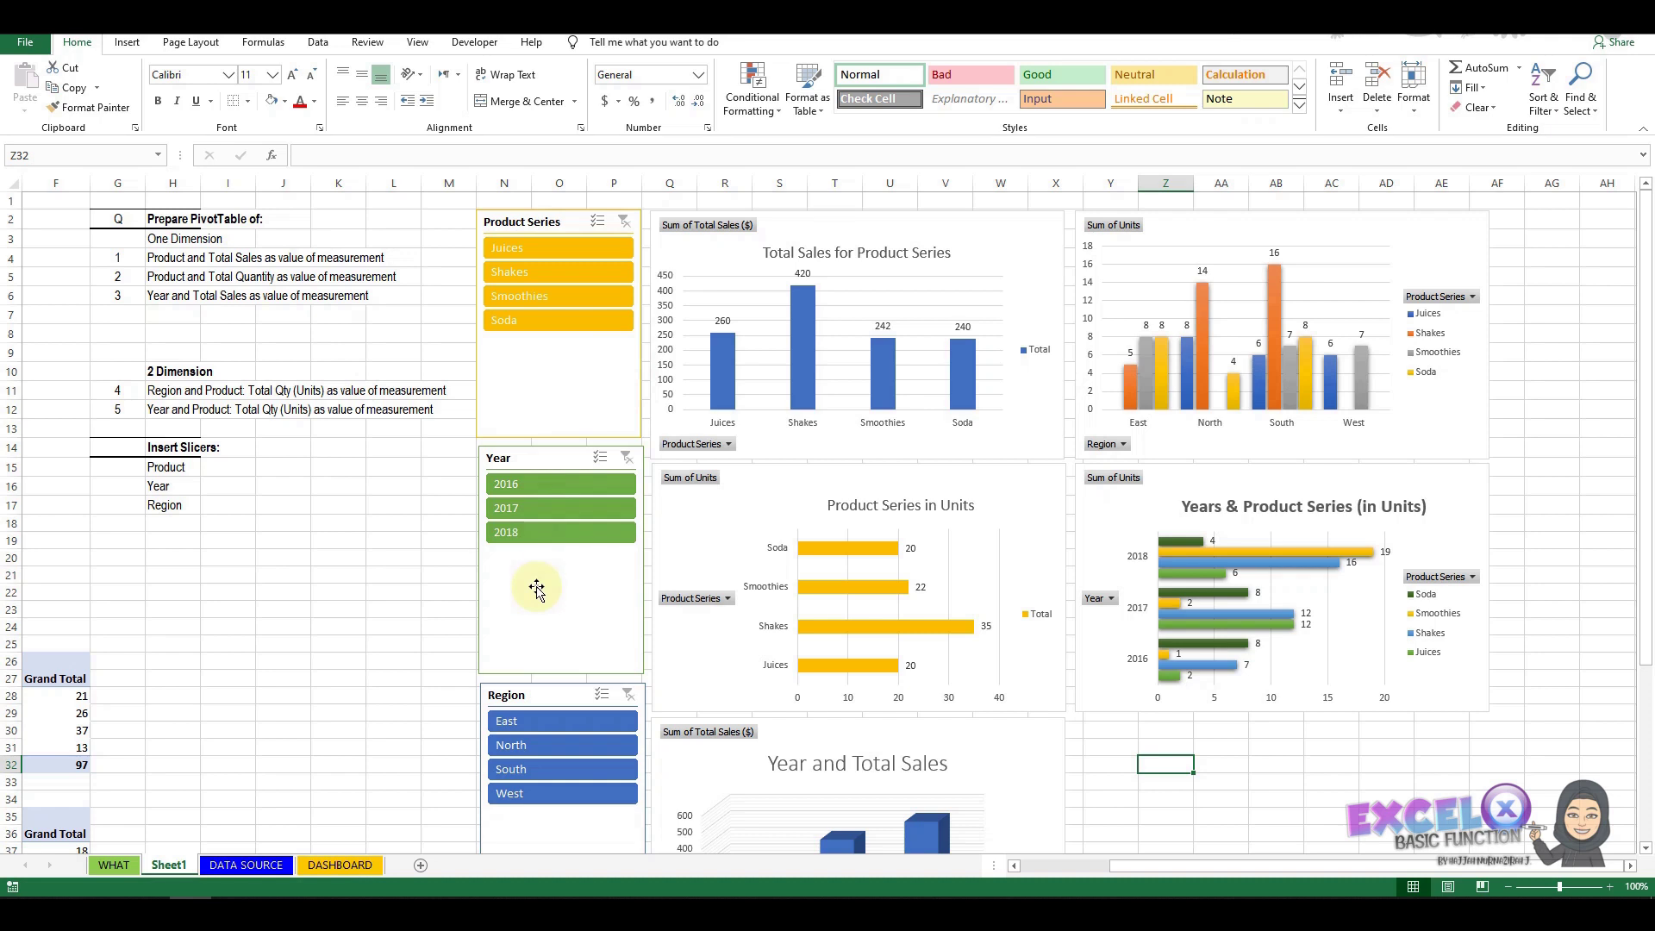
{"action": "left_click", "coordinate": [530, 484]}
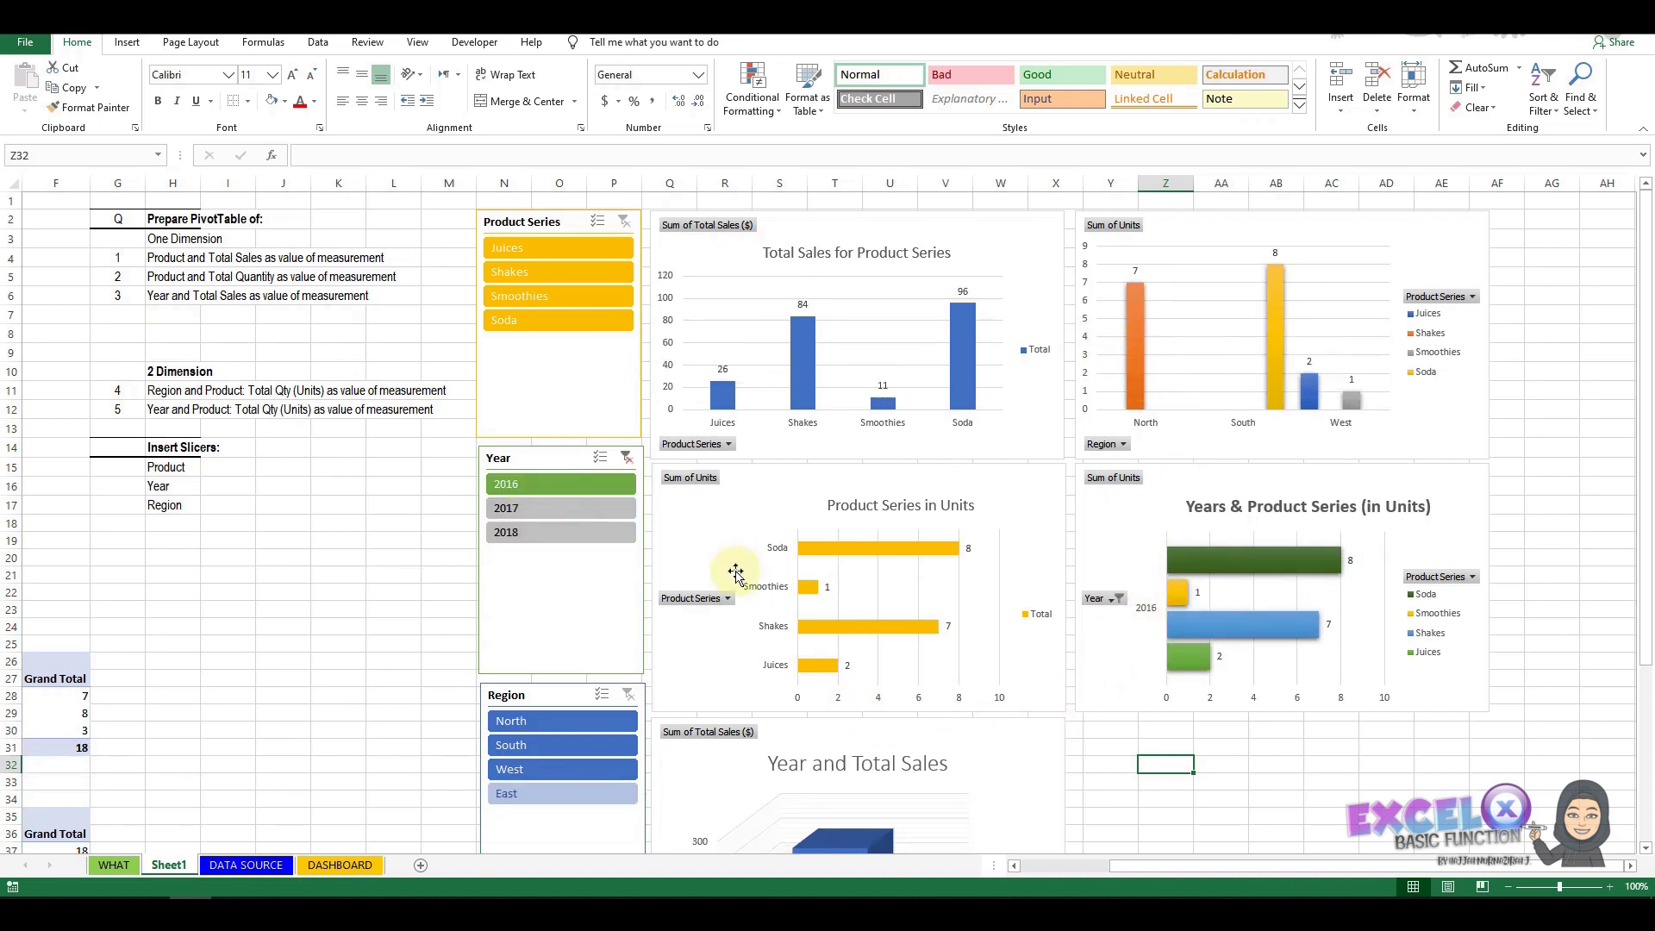
{"action": "scroll", "coordinate": [1147, 772], "scroll_direction": "down", "scroll_amount": 1}
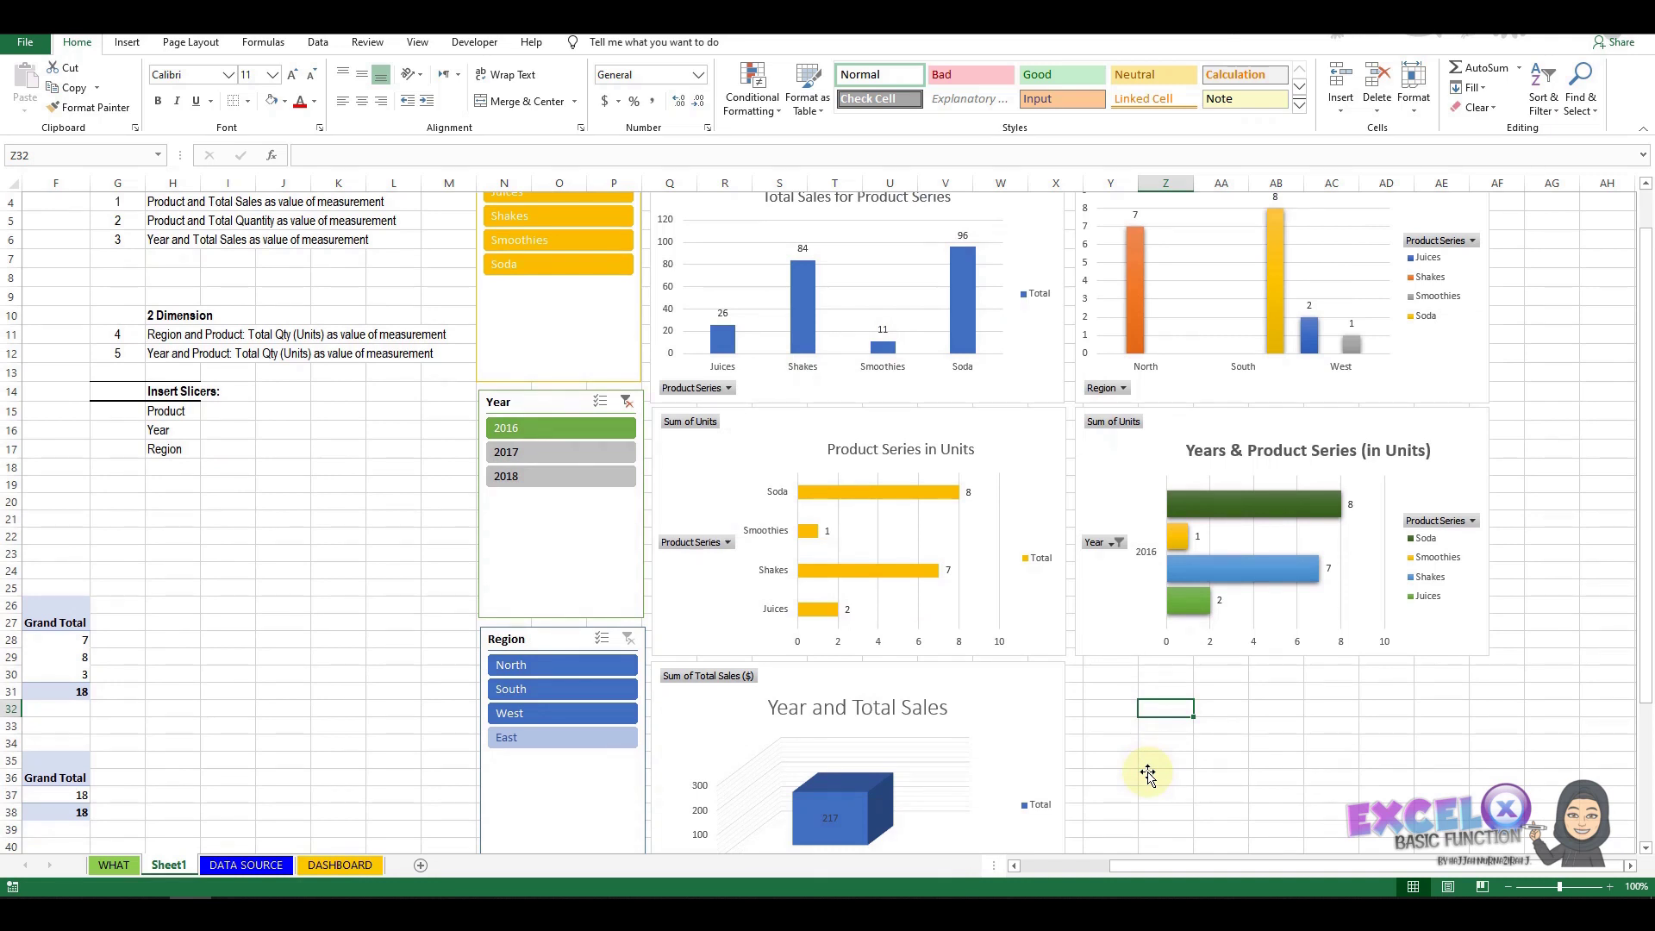
{"action": "left_click", "coordinate": [556, 668]}
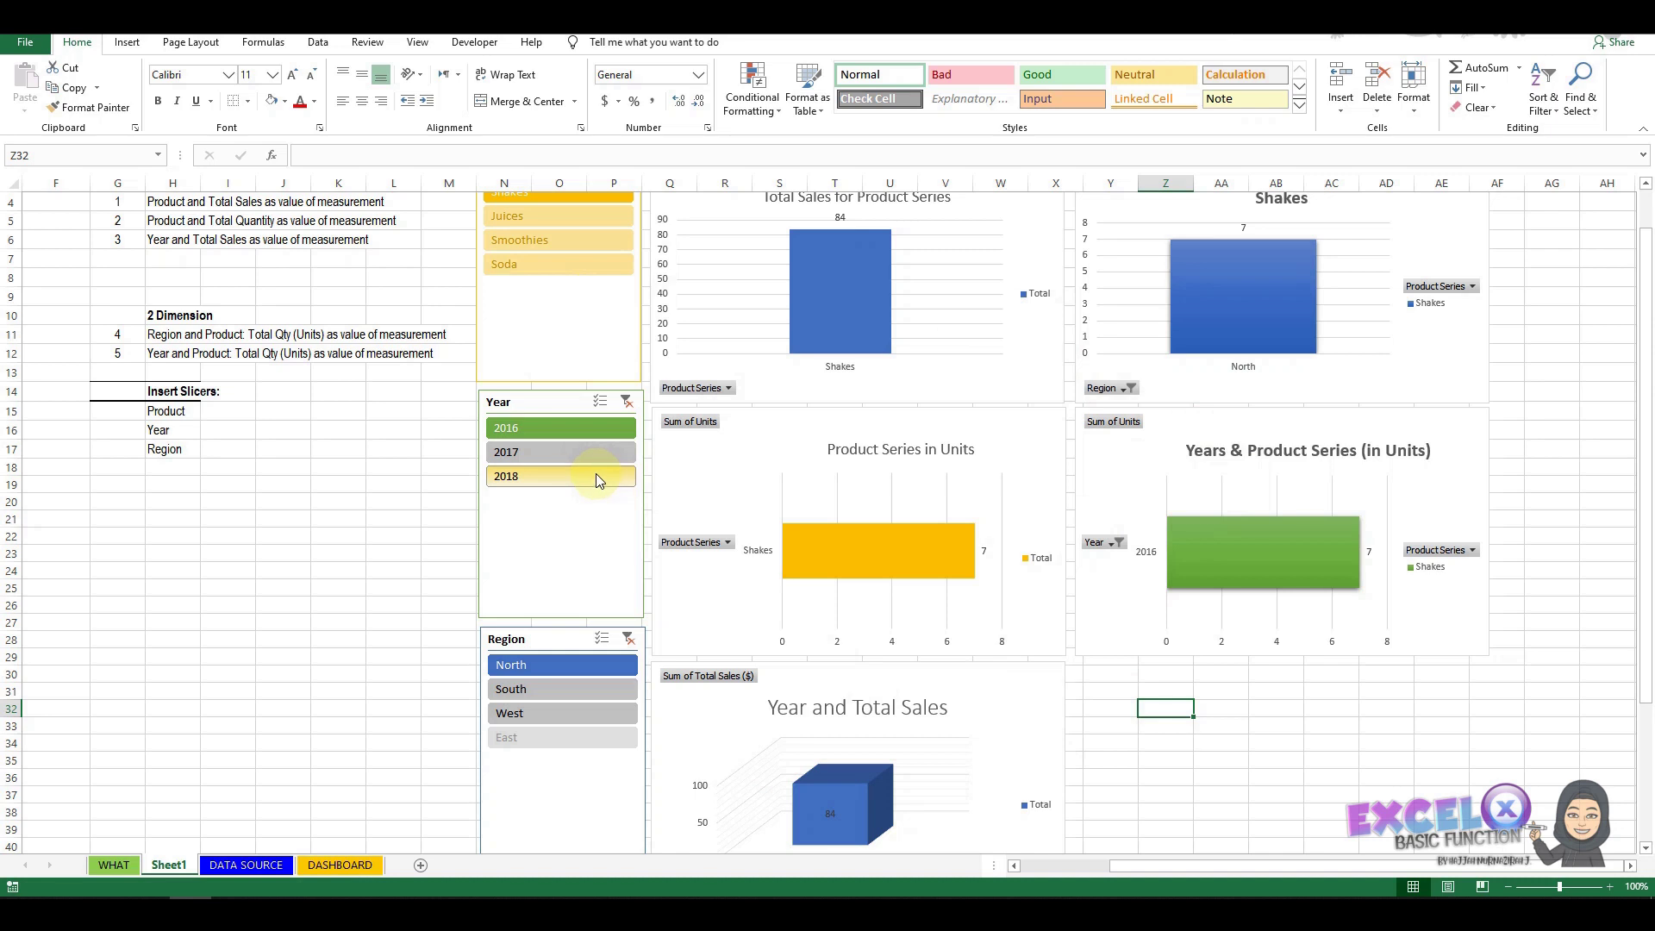
{"action": "left_click", "coordinate": [582, 453], "text": "ctrl"}
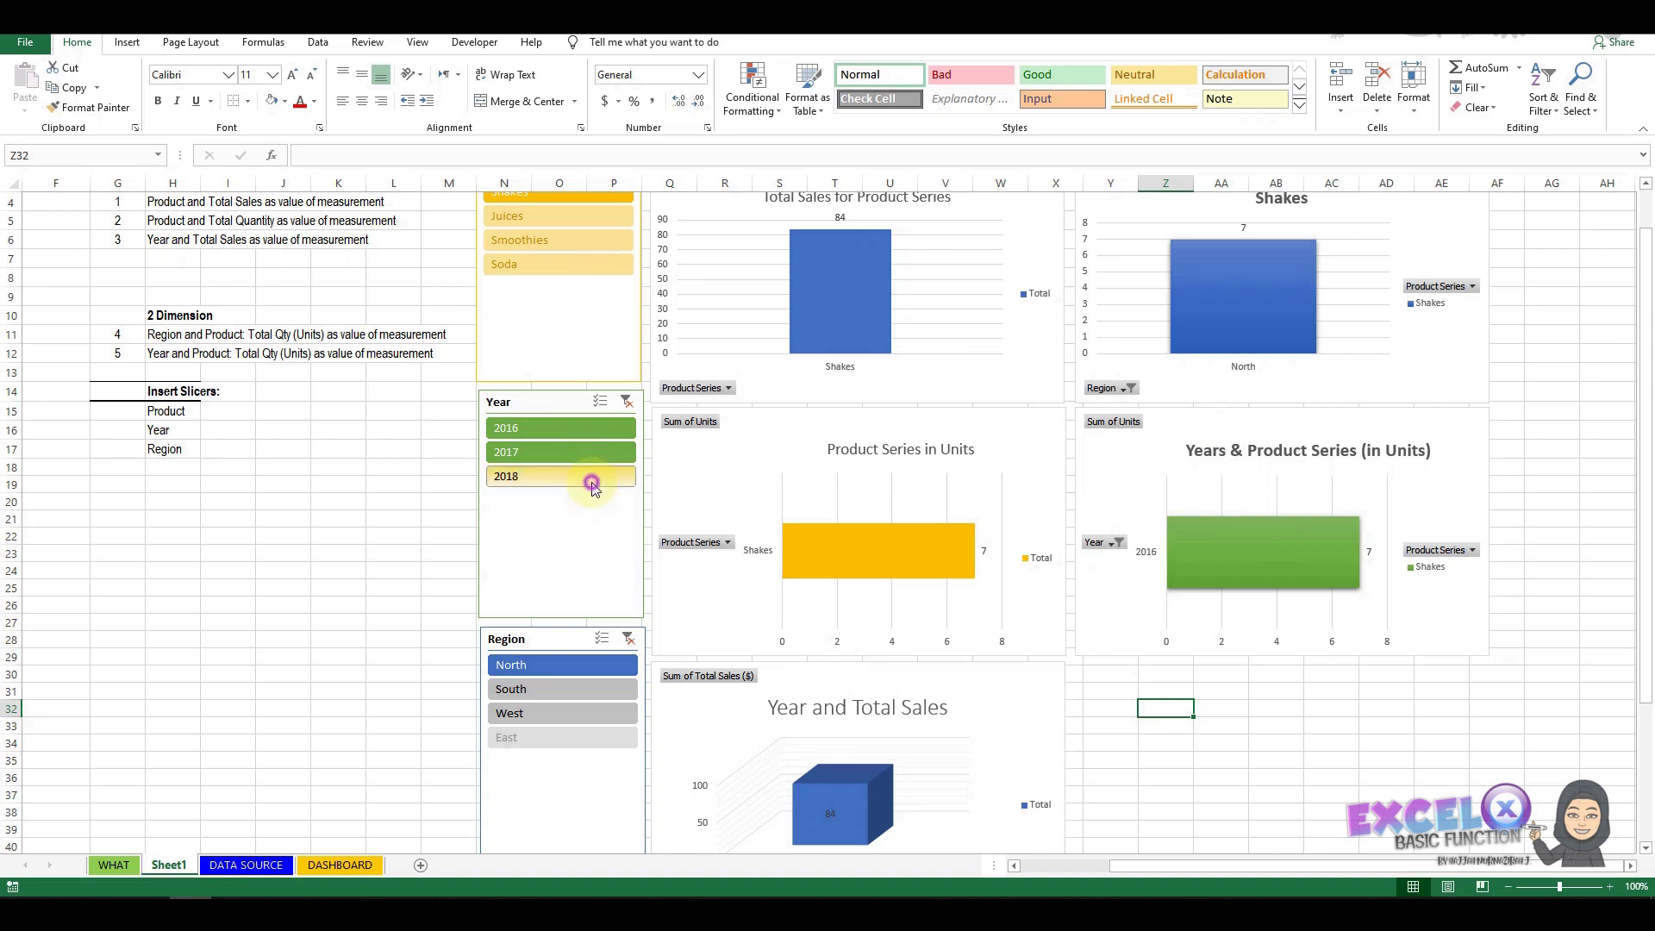
{"action": "left_click", "coordinate": [584, 476], "text": "ctrl"}
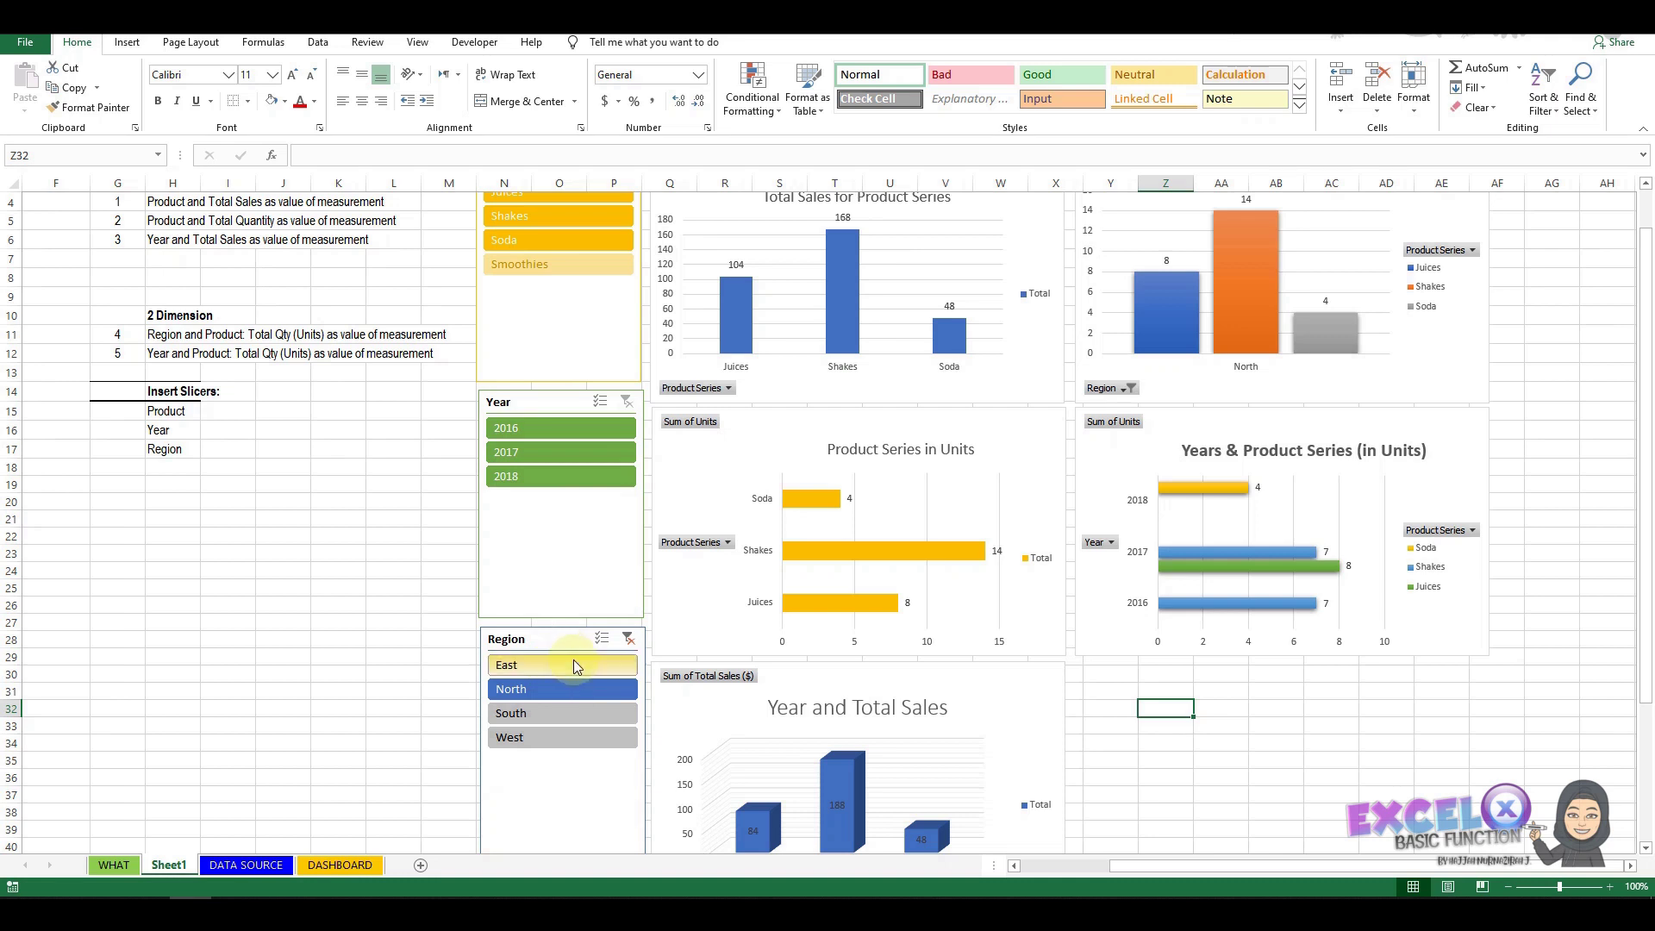
{"action": "left_click", "coordinate": [573, 662], "text": "ctrl"}
{"action": "left_click", "coordinate": [581, 715], "text": "ctrl"}
{"action": "left_click", "coordinate": [583, 738], "text": "ctrl"}
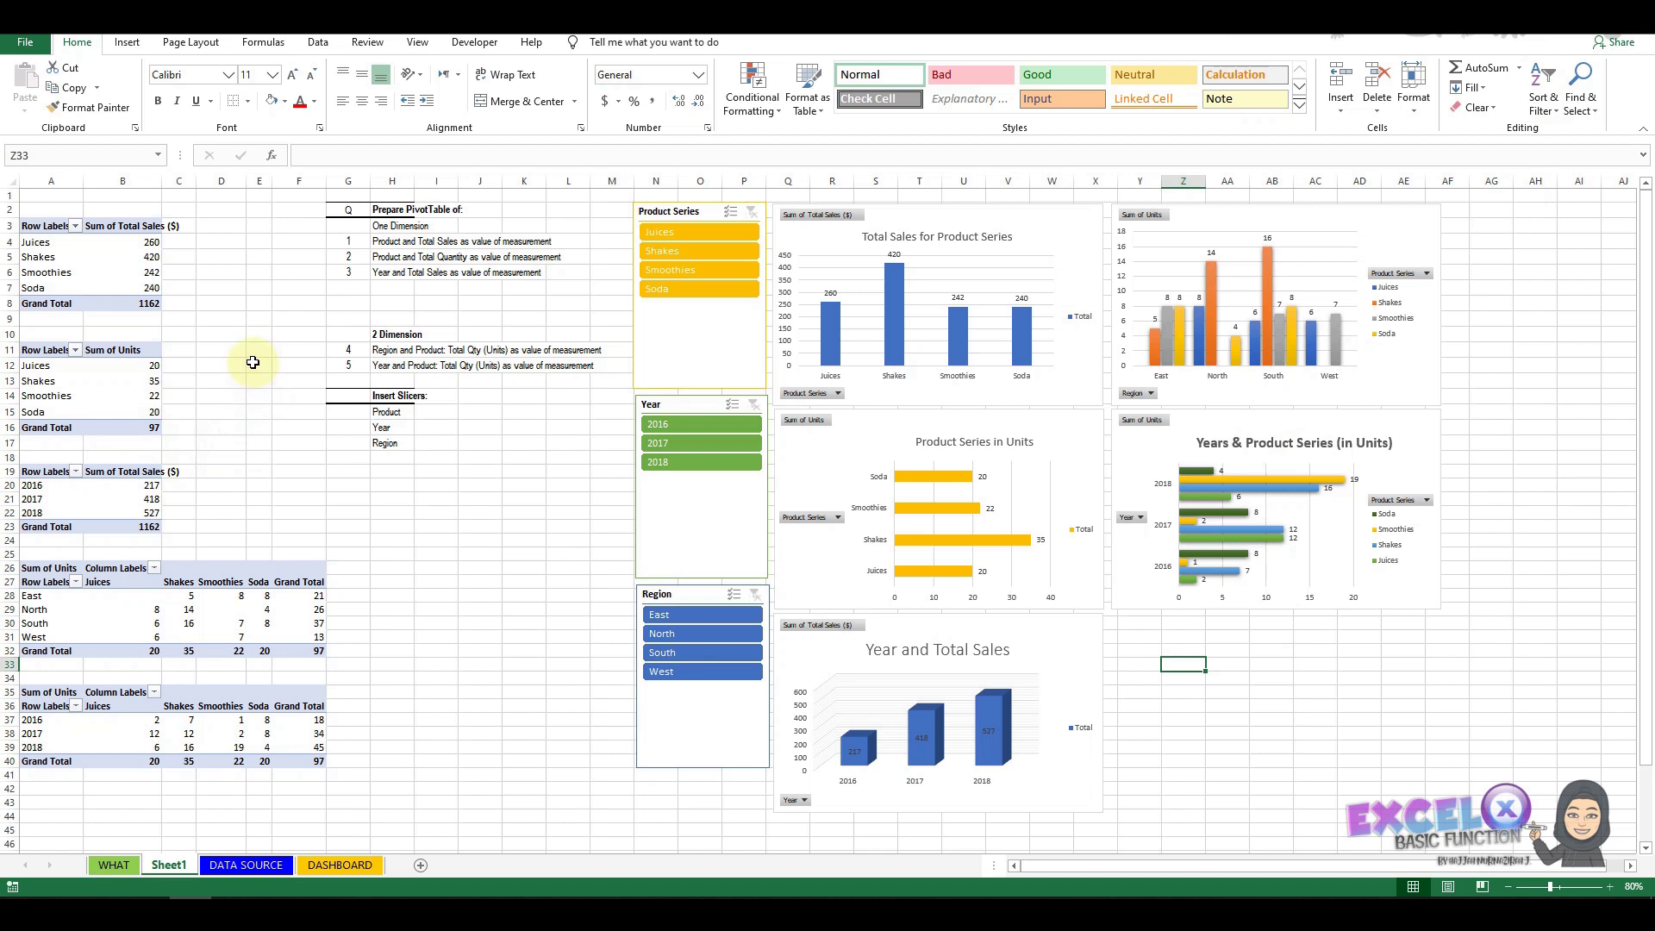
Clear the notes from range G2:L17.
{"action": "left_click", "coordinate": [344, 212]}
{"action": "left_click_drag", "start_coordinate": [421, 224], "coordinate": [584, 443]}
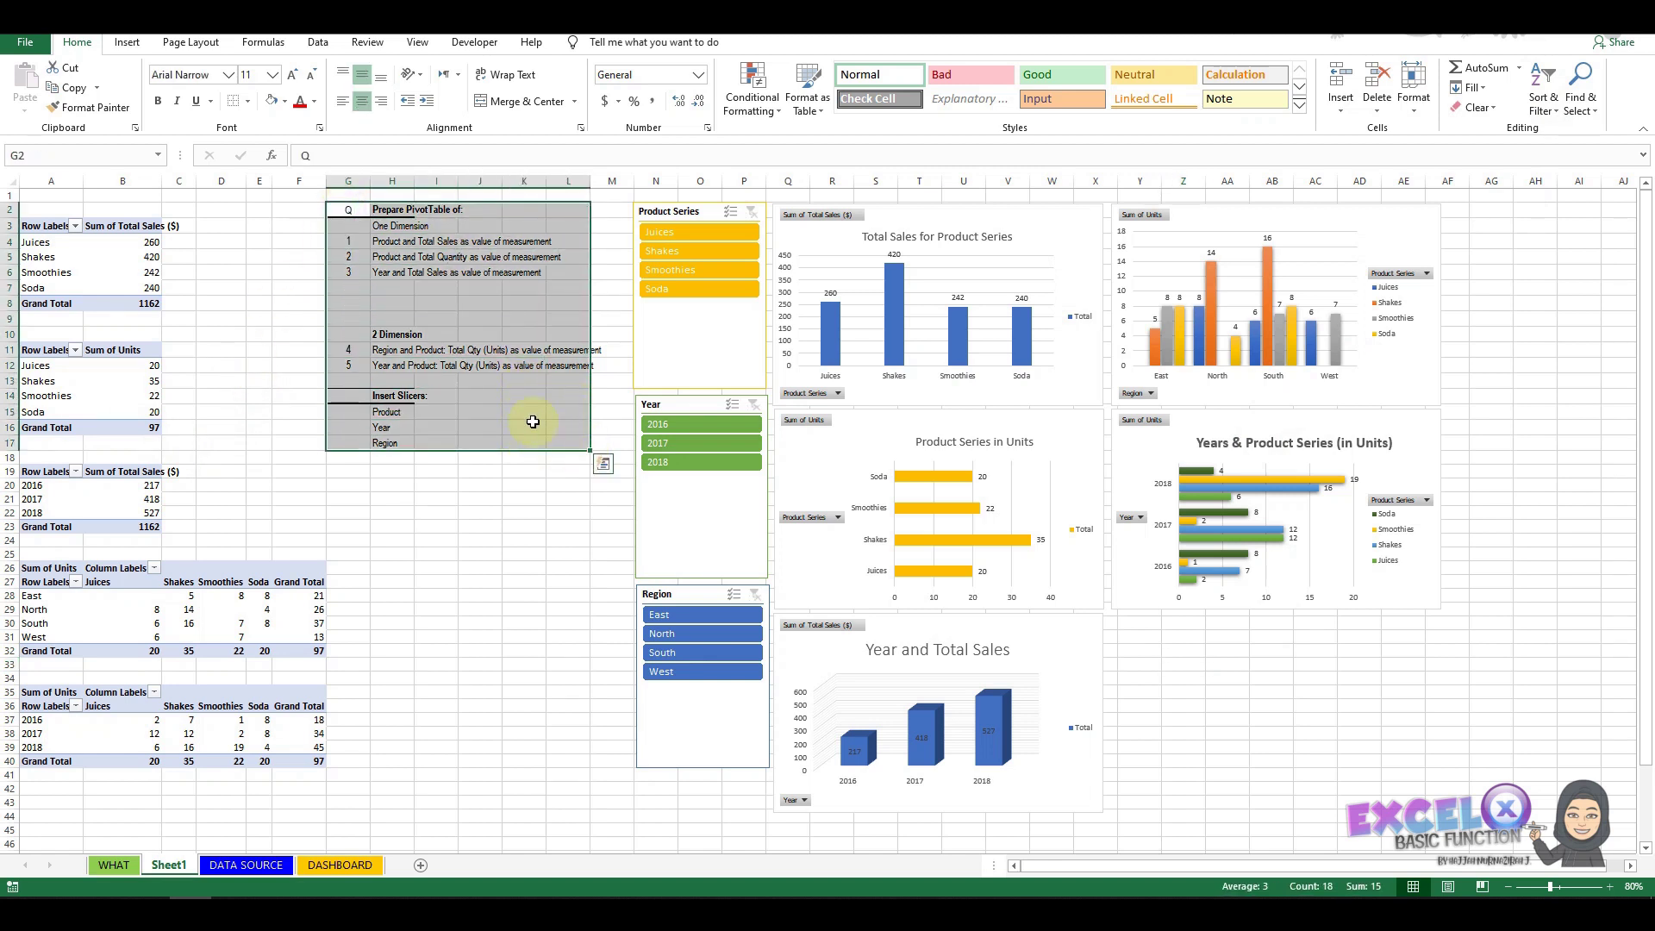
{"action": "key", "text": "Delete"}
{"action": "left_click", "coordinate": [388, 580]}
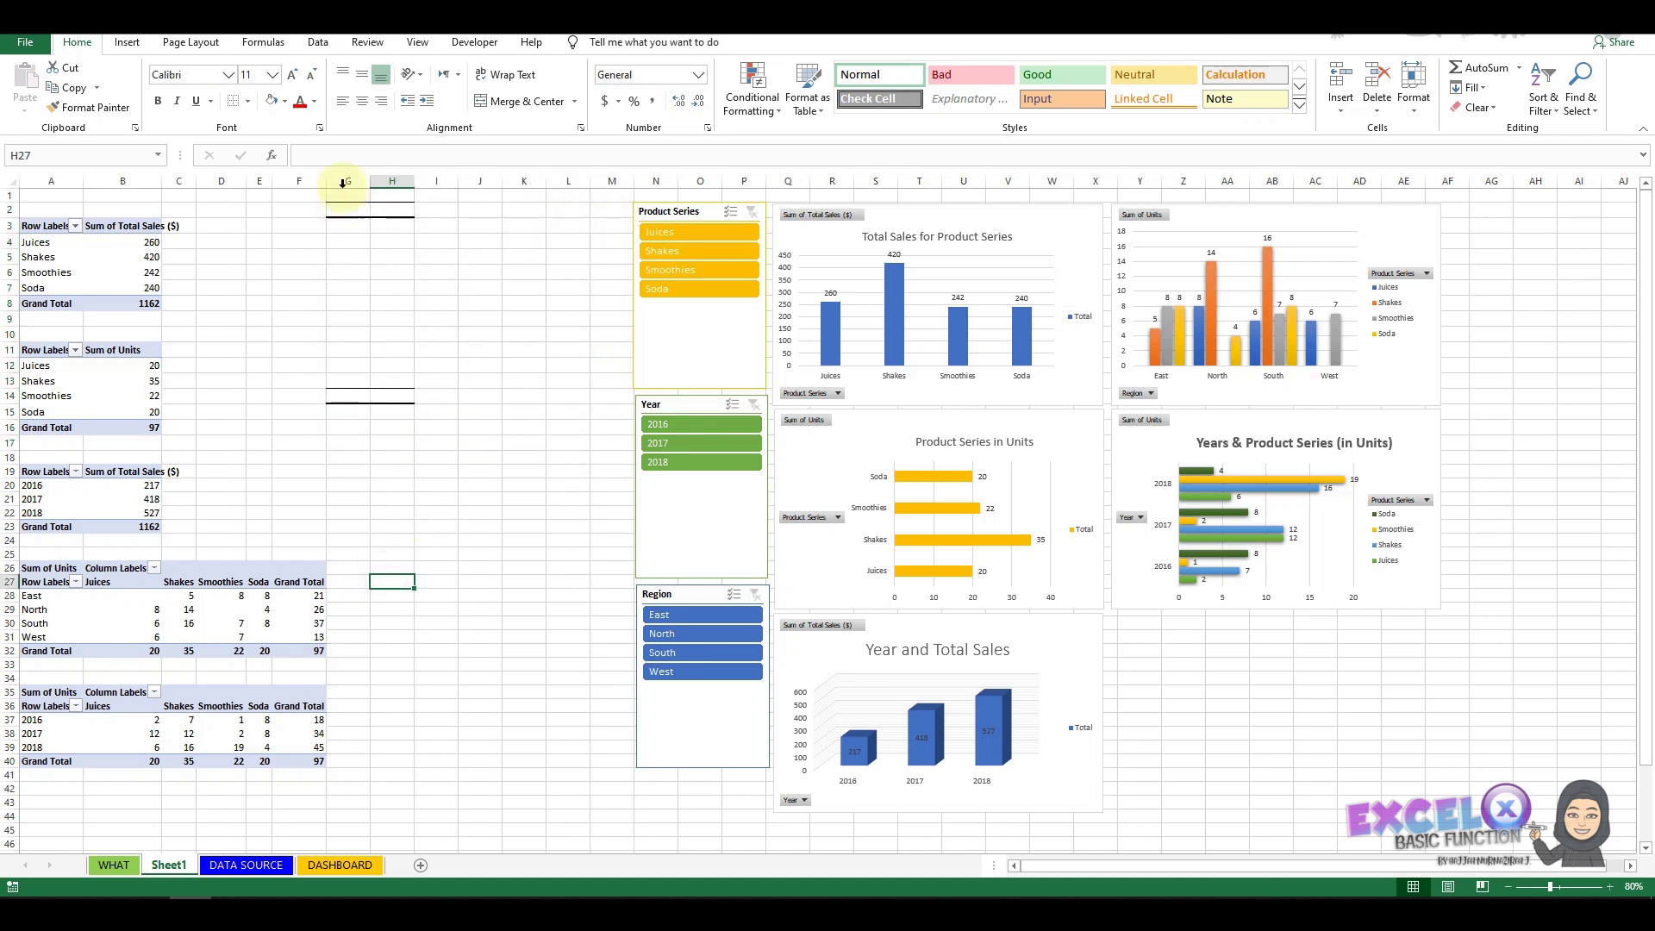
Delete the empty columns G through L, shifting the dashboard left.
{"action": "left_click_drag", "start_coordinate": [343, 181], "coordinate": [599, 199]}
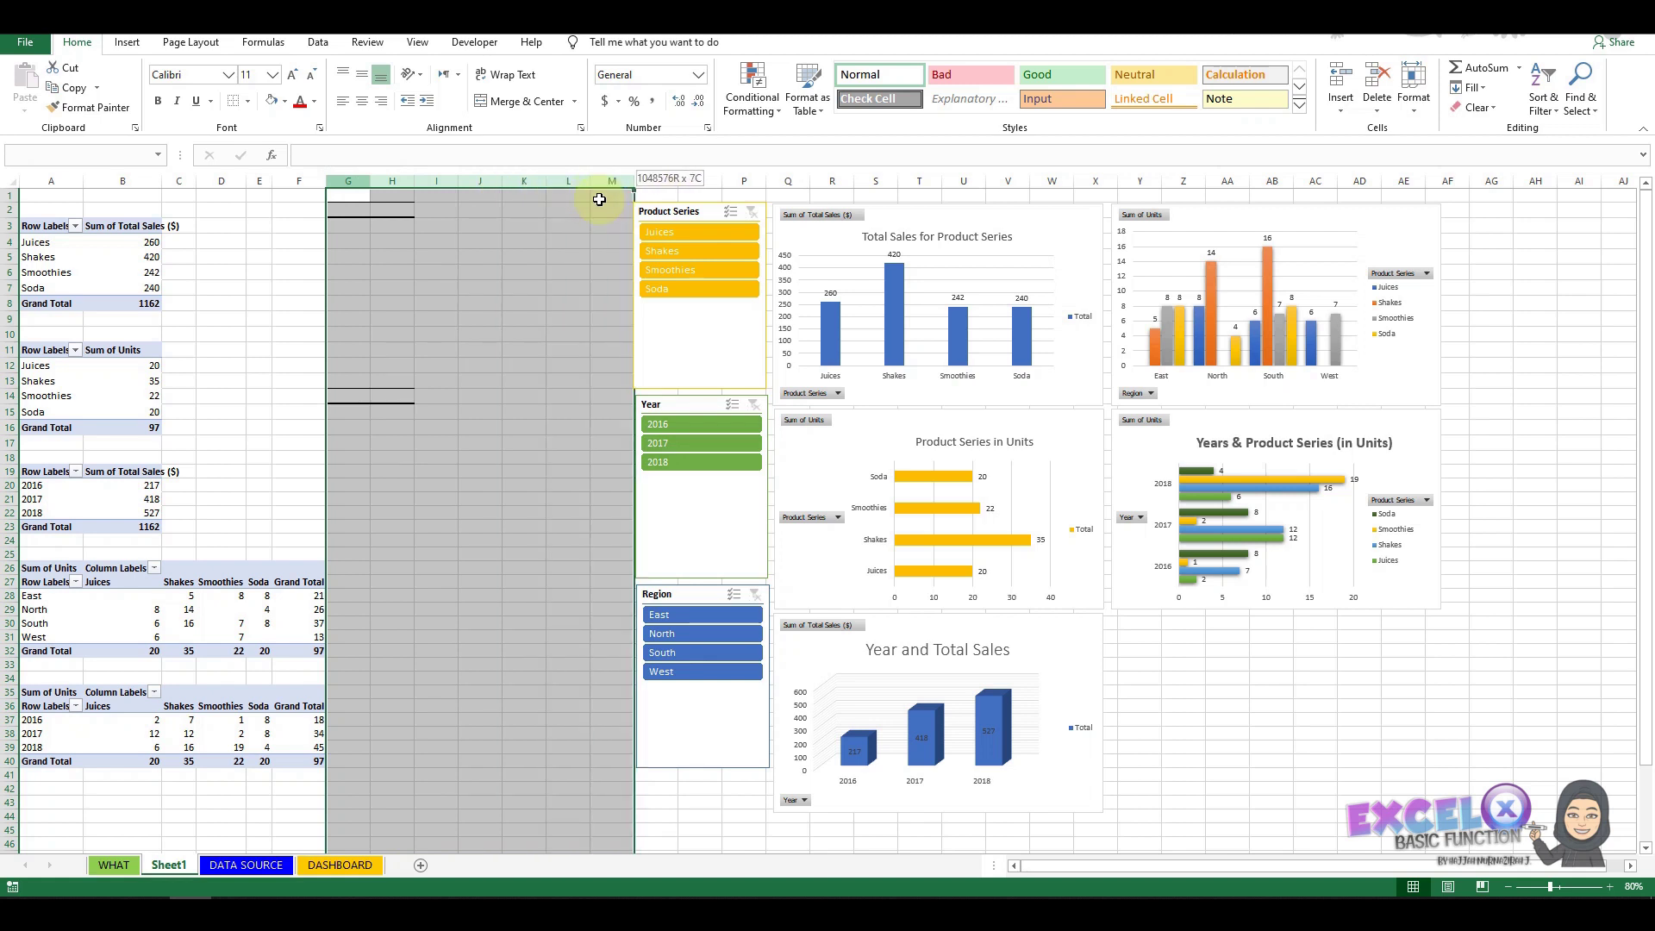
{"action": "left_click_drag", "start_coordinate": [593, 200], "coordinate": [573, 197]}
{"action": "right_click", "coordinate": [573, 196]}
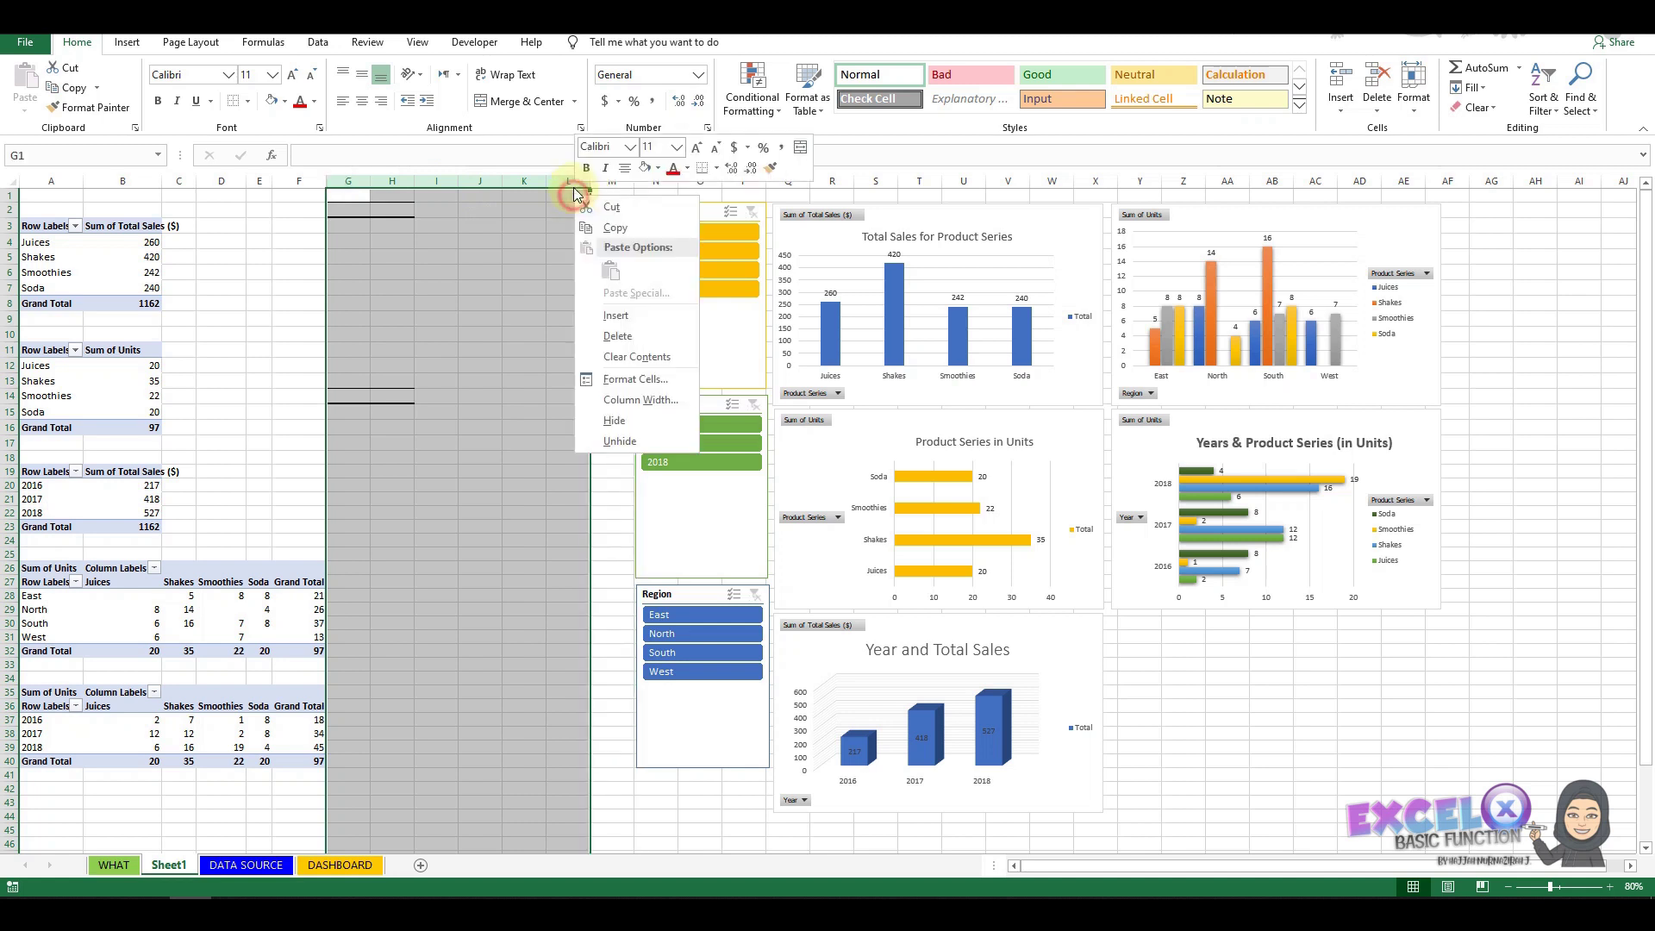
{"action": "left_click", "coordinate": [617, 336]}
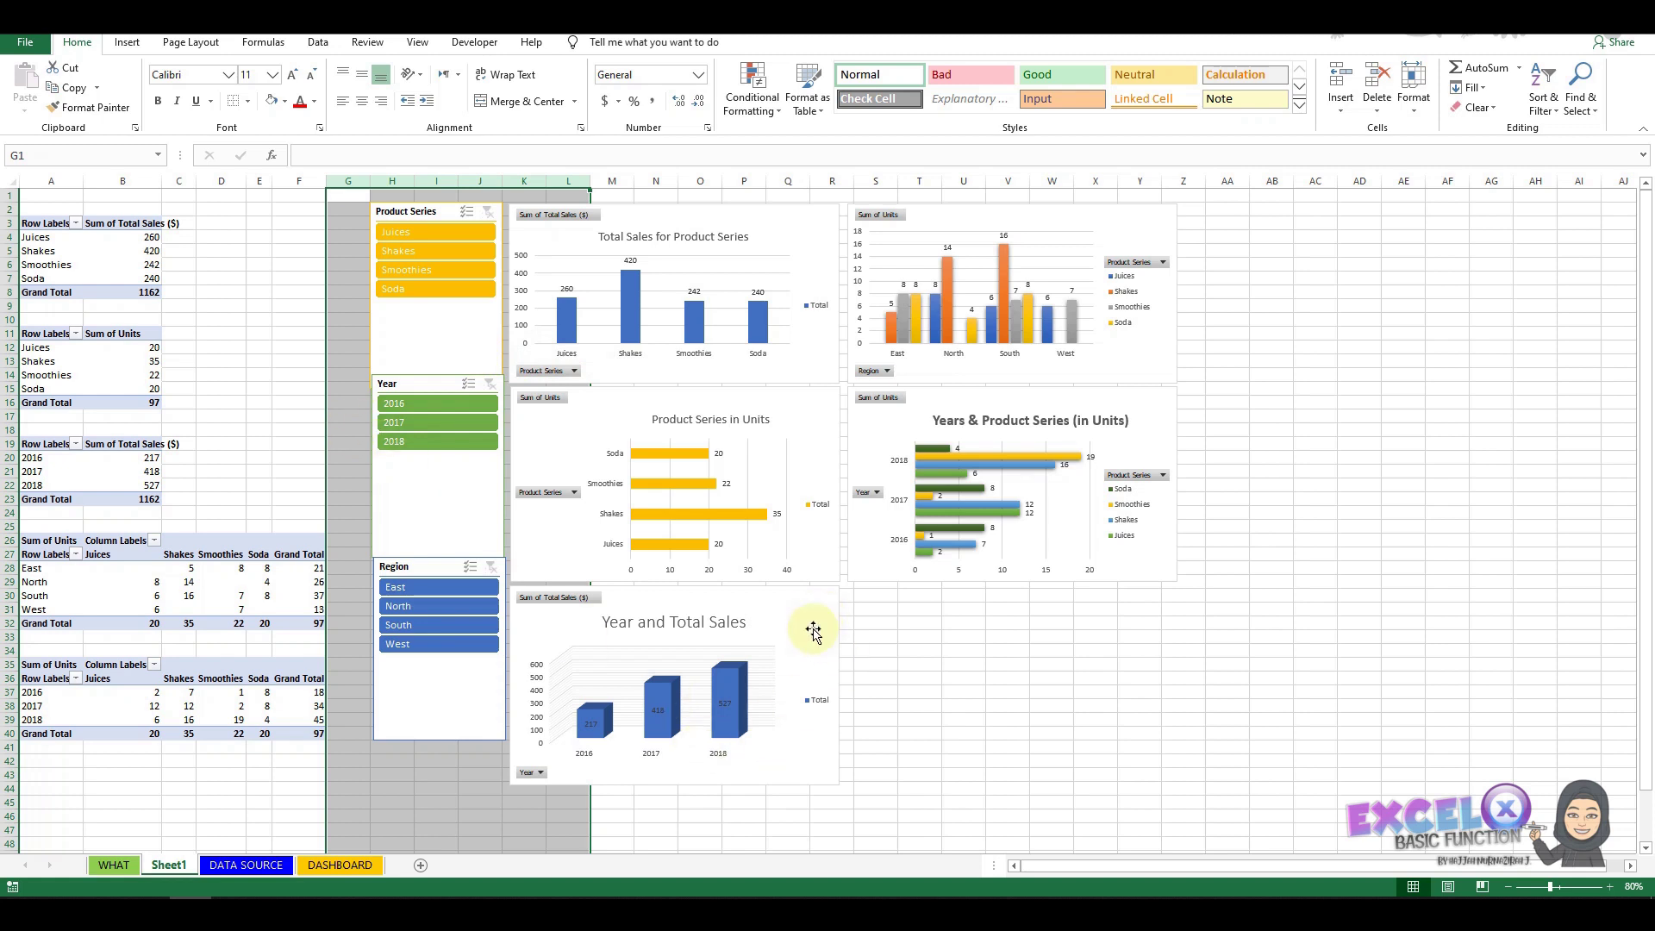
Lengthen the Region slicer and widen the Year and Total Sales chart to the right.
{"action": "left_click", "coordinate": [470, 703]}
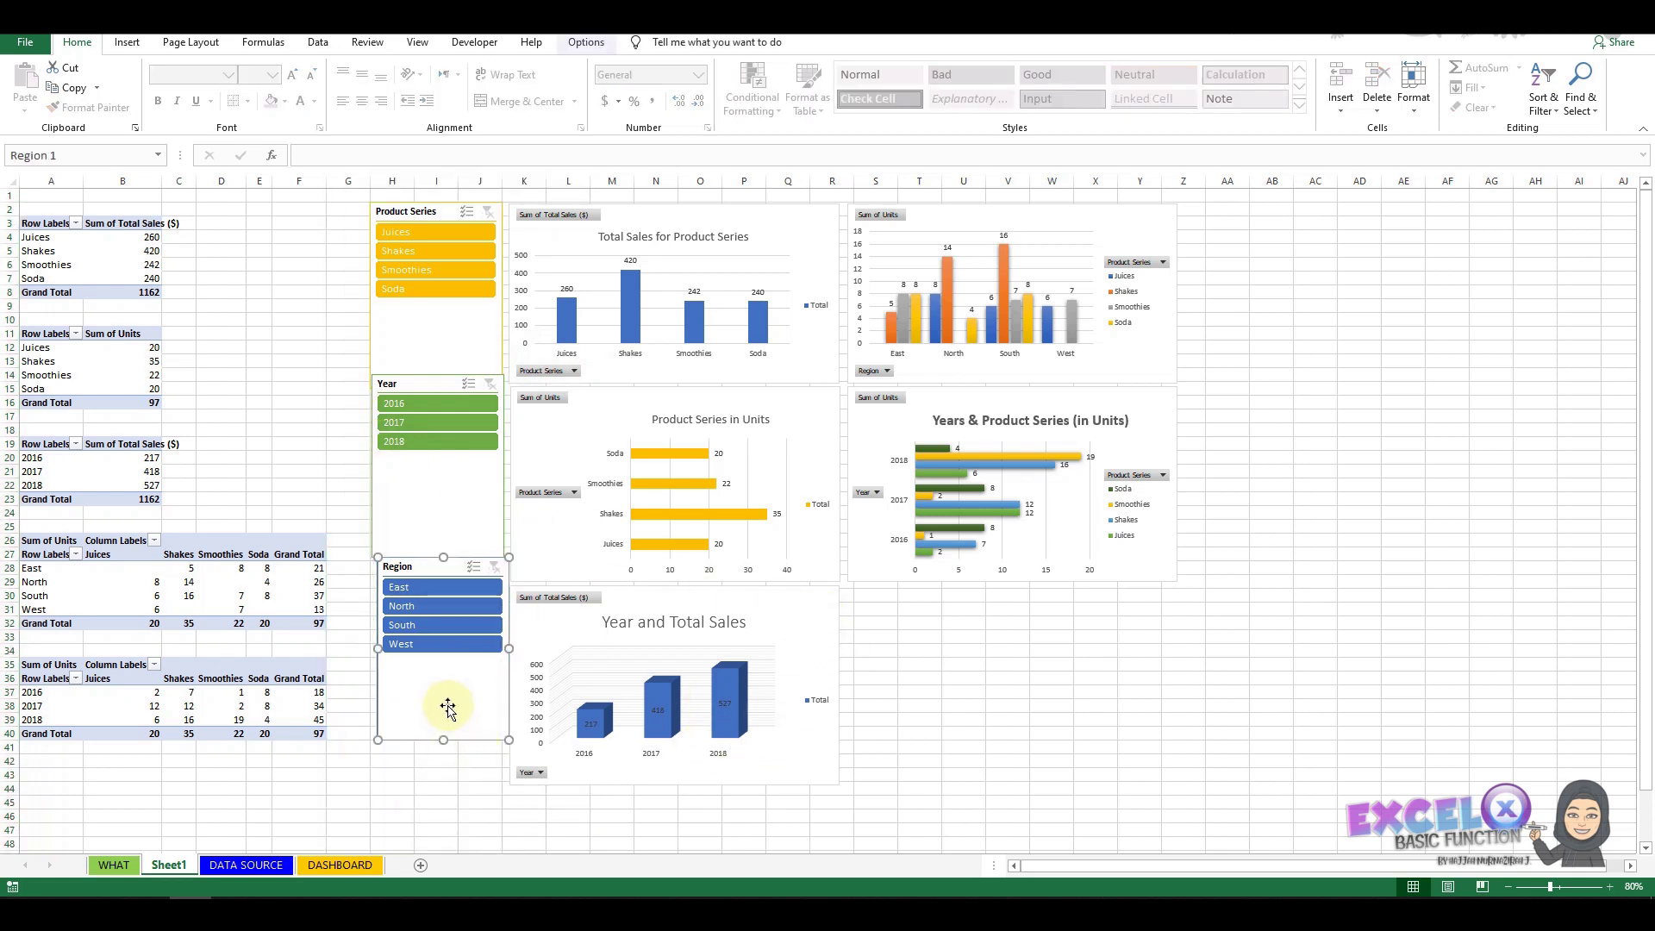
{"action": "left_click_drag", "start_coordinate": [448, 704], "coordinate": [436, 782]}
{"action": "left_click", "coordinate": [1035, 732]}
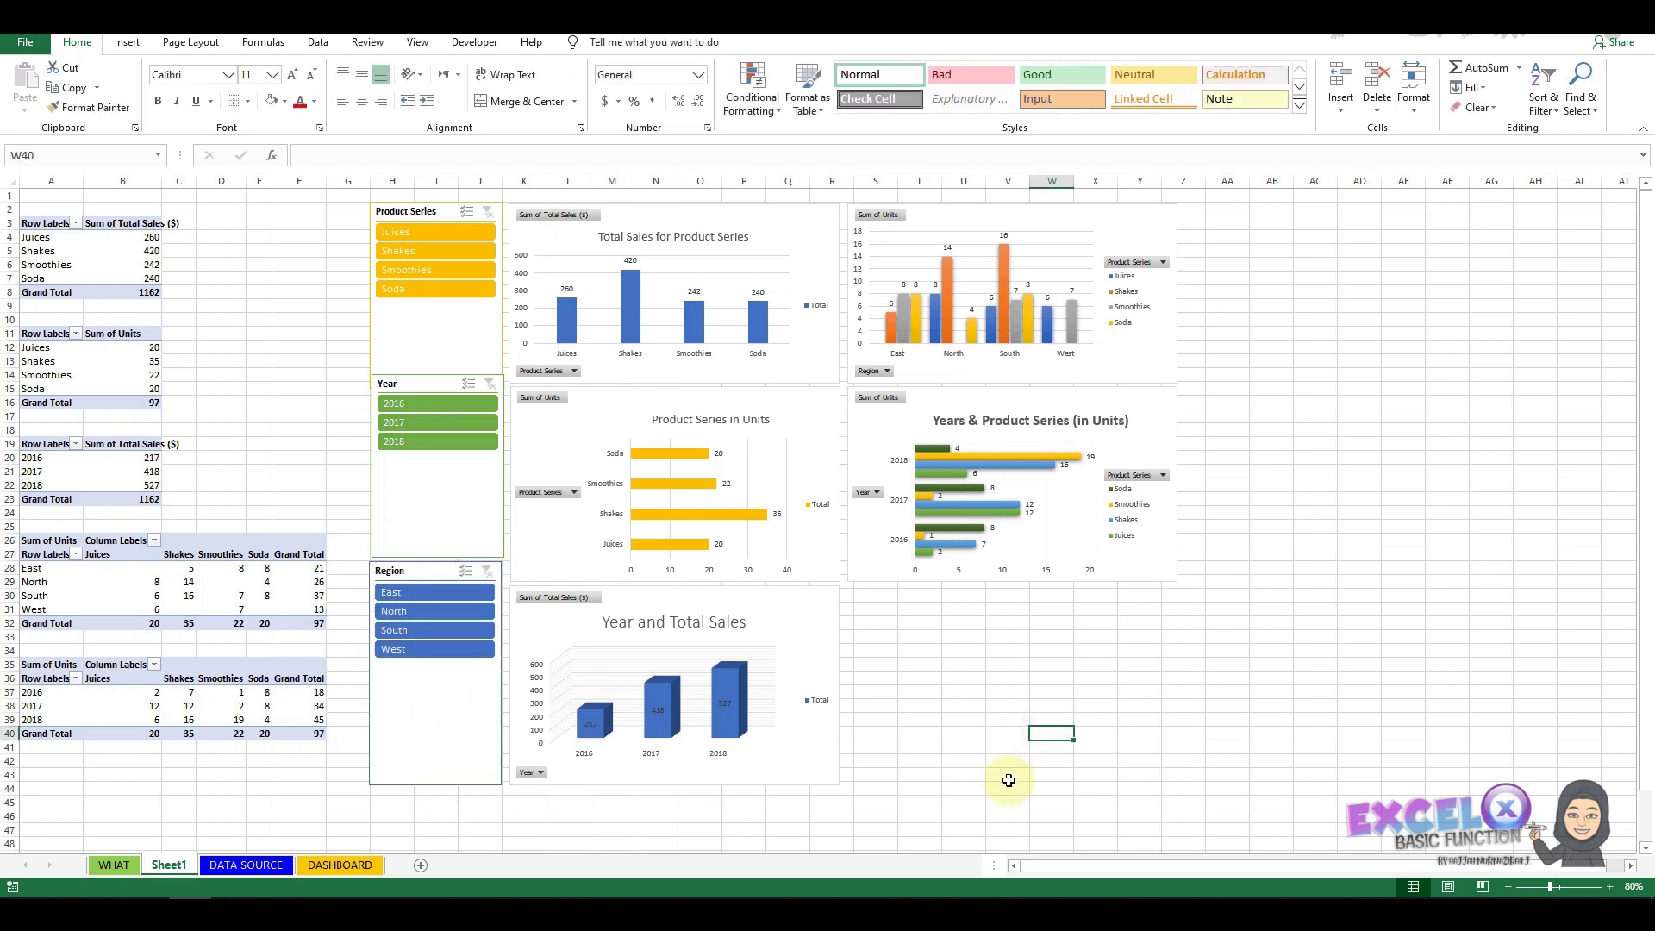
{"action": "left_click", "coordinate": [782, 634]}
{"action": "left_click_drag", "start_coordinate": [840, 683], "coordinate": [1175, 663]}
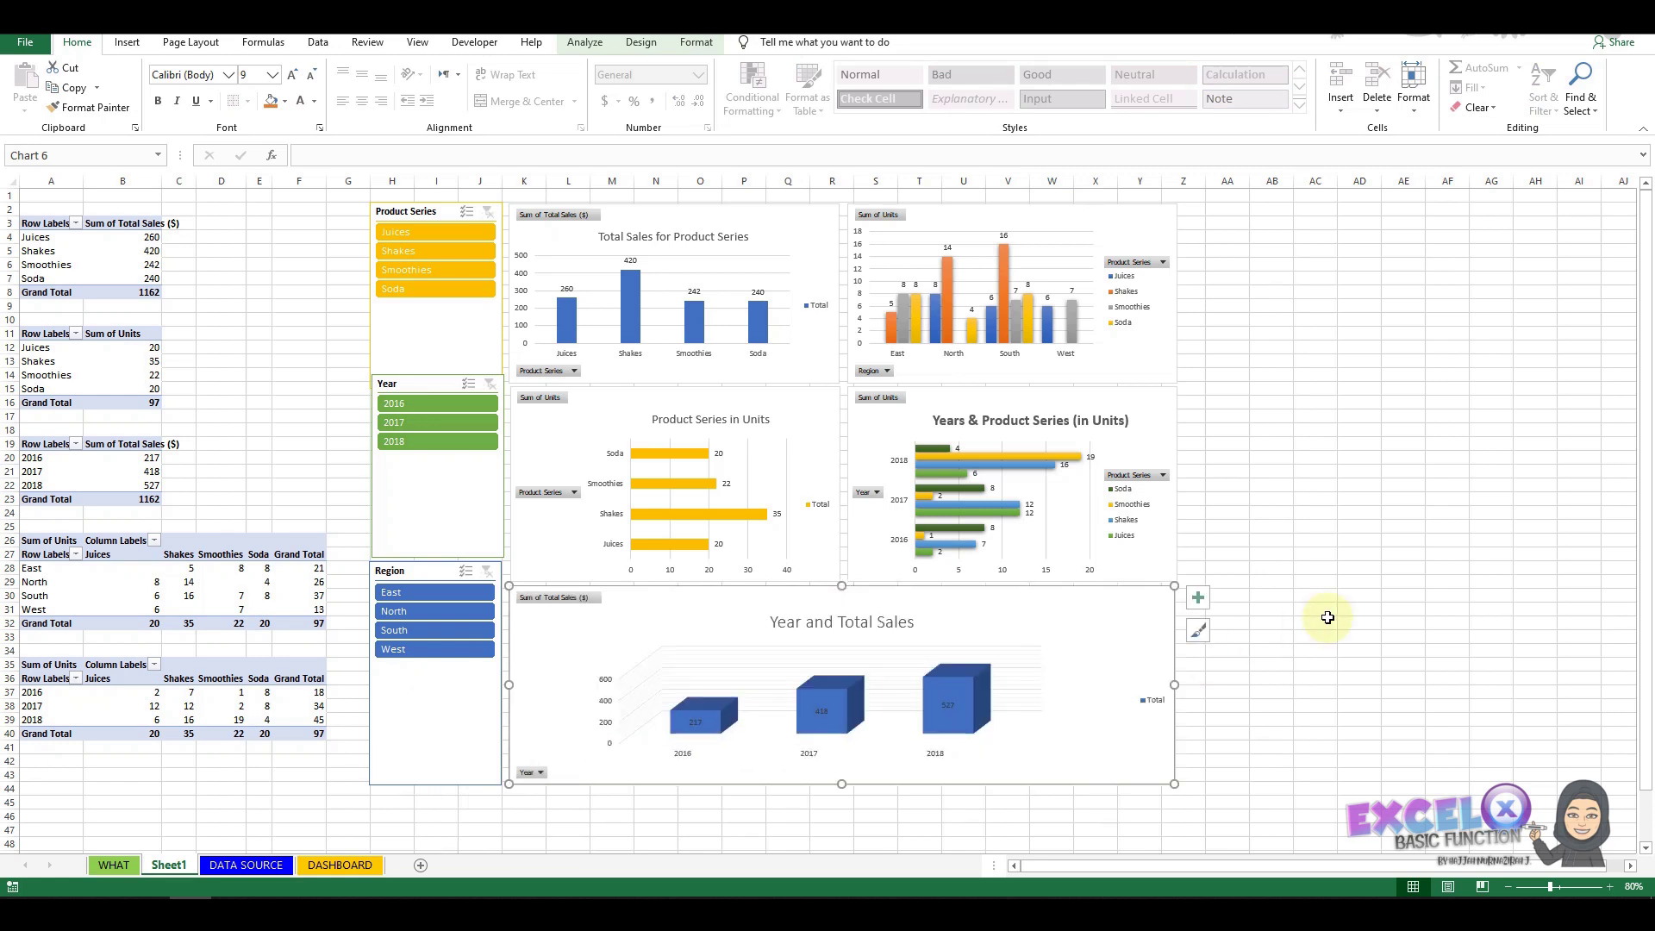
{"action": "left_click", "coordinate": [1316, 621]}
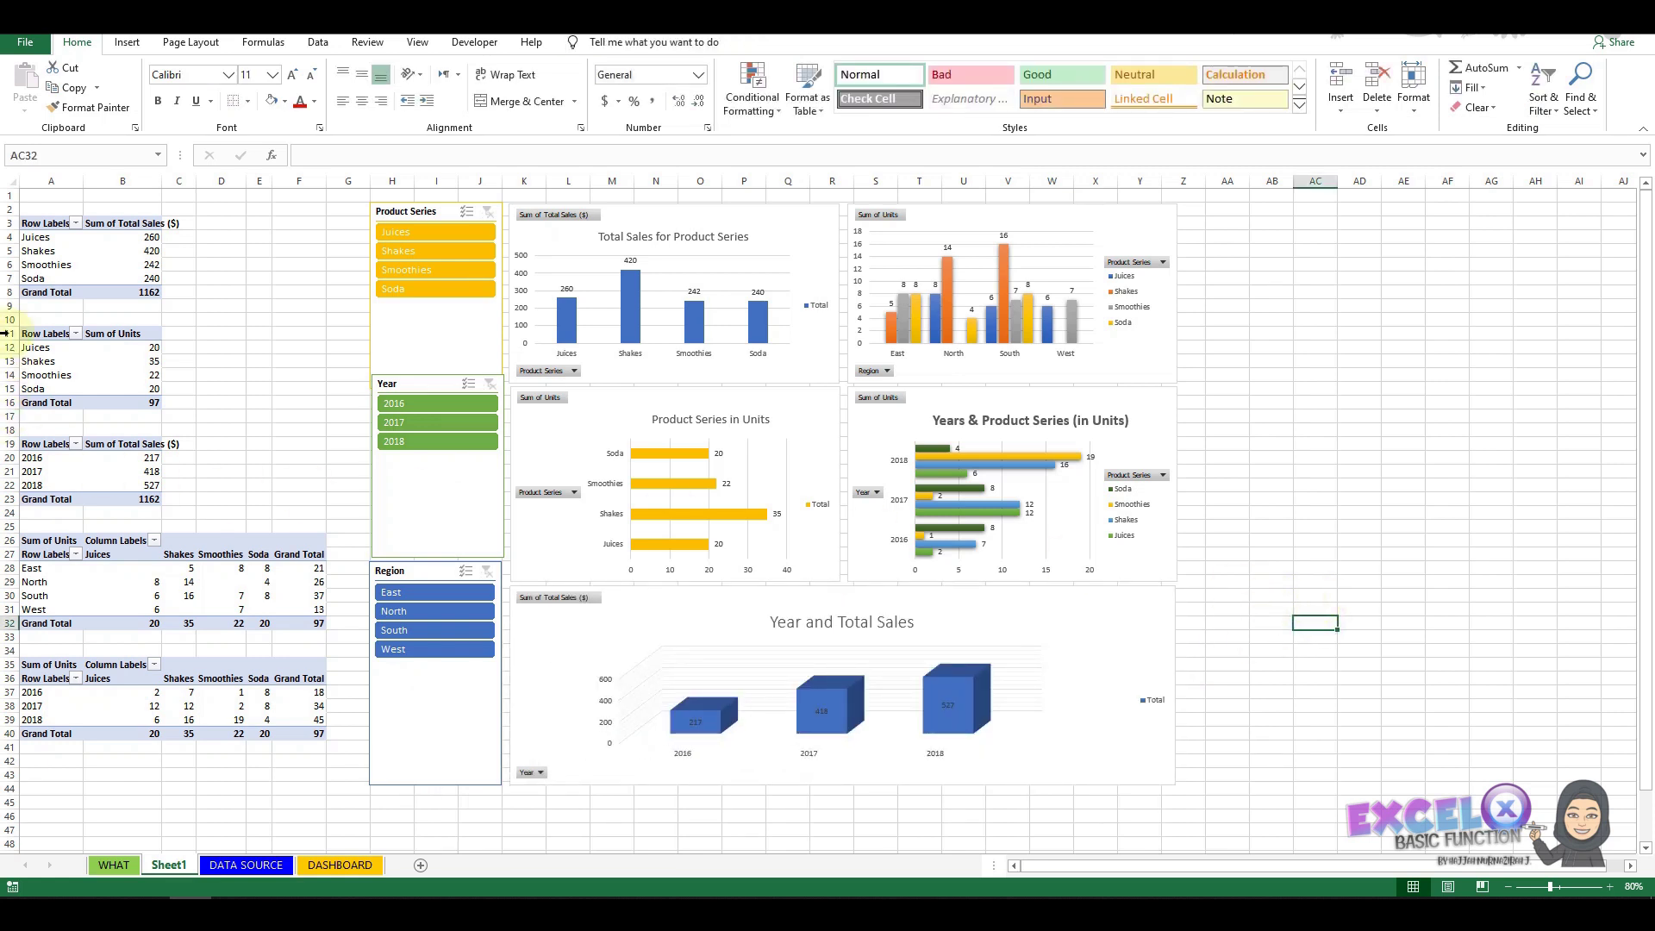
Insert two blank rows above row 1.
{"action": "left_click", "coordinate": [6, 196]}
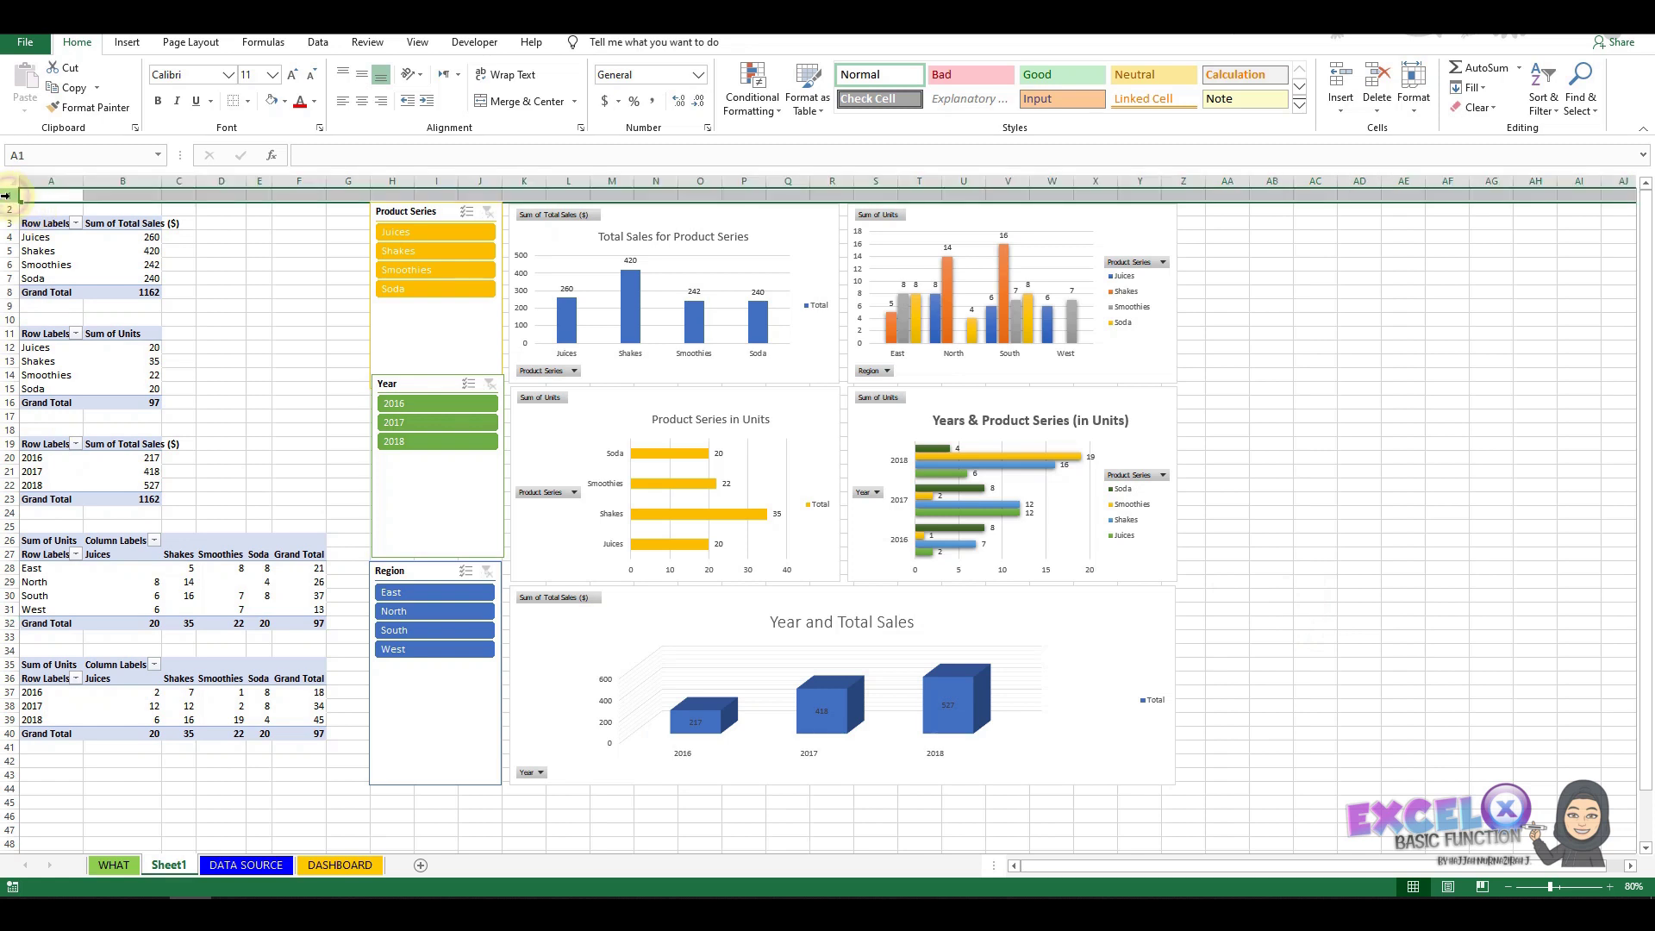
{"action": "right_click", "coordinate": [11, 200]}
{"action": "left_click", "coordinate": [54, 317]}
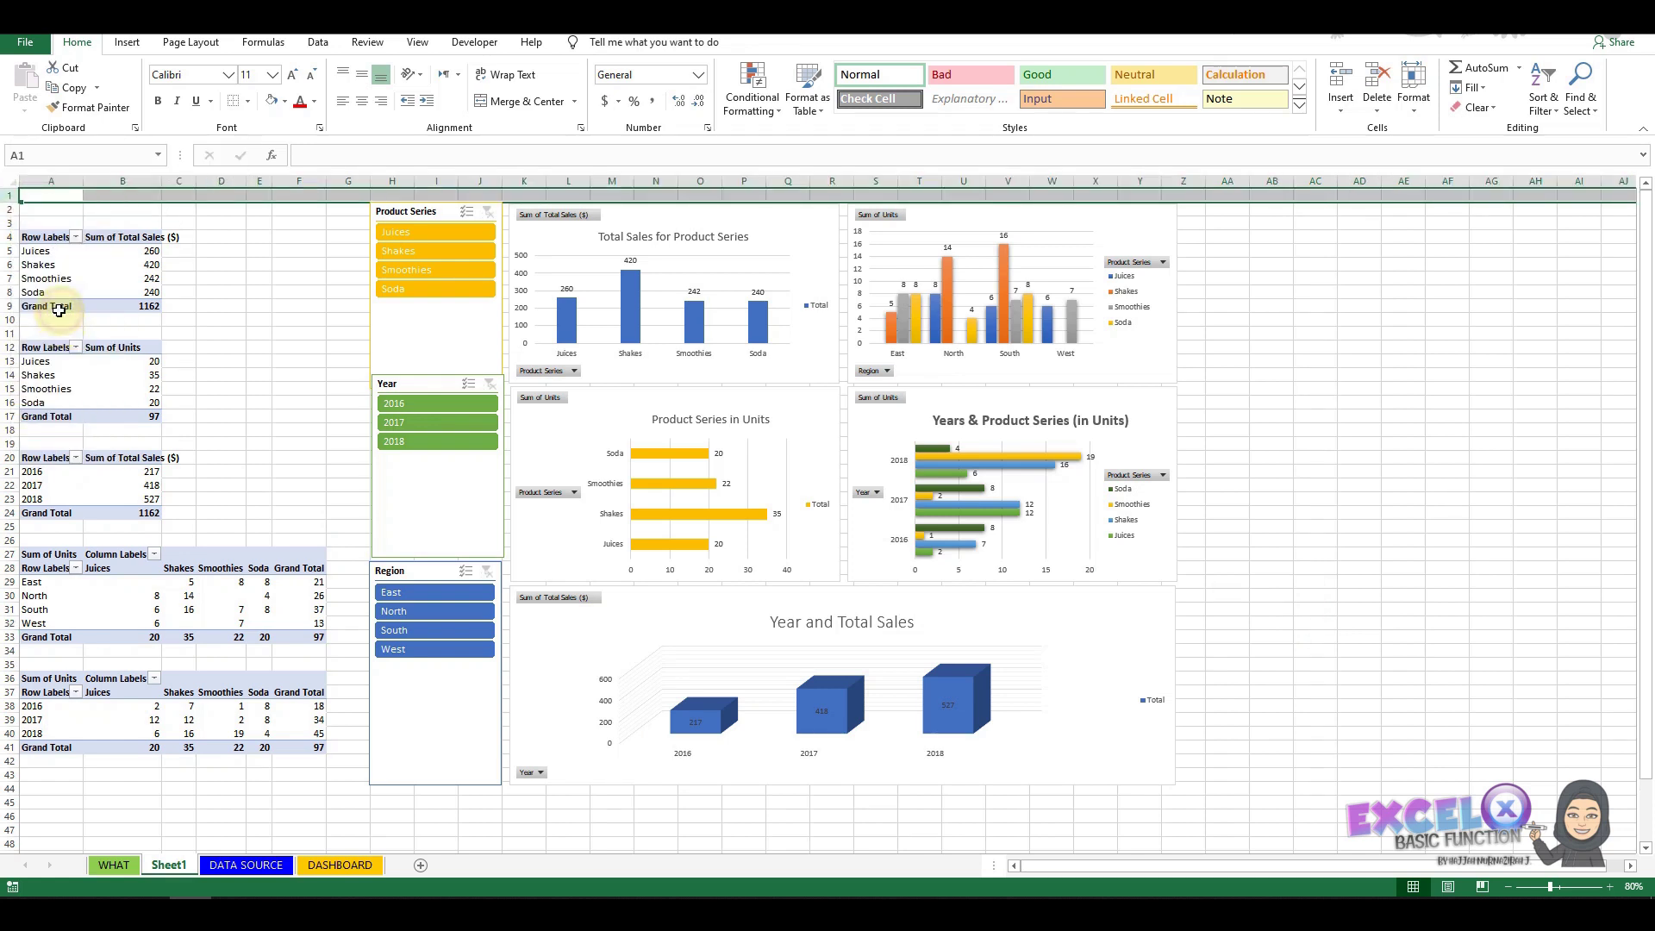
{"action": "right_click", "coordinate": [9, 197]}
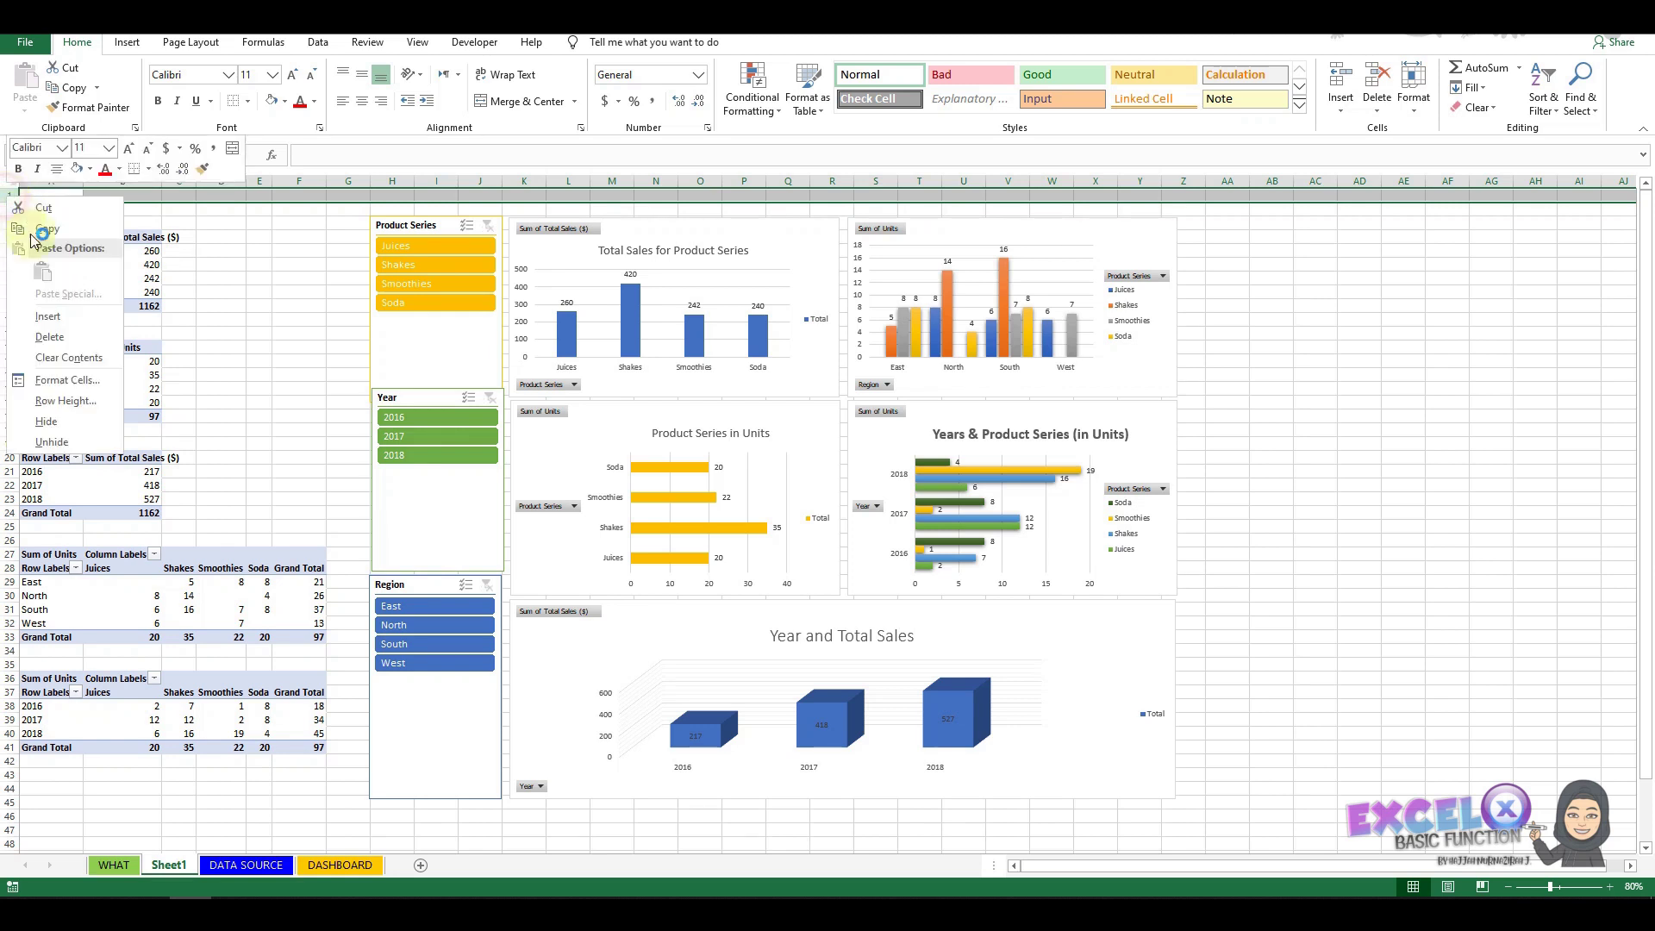
{"action": "left_click", "coordinate": [54, 316]}
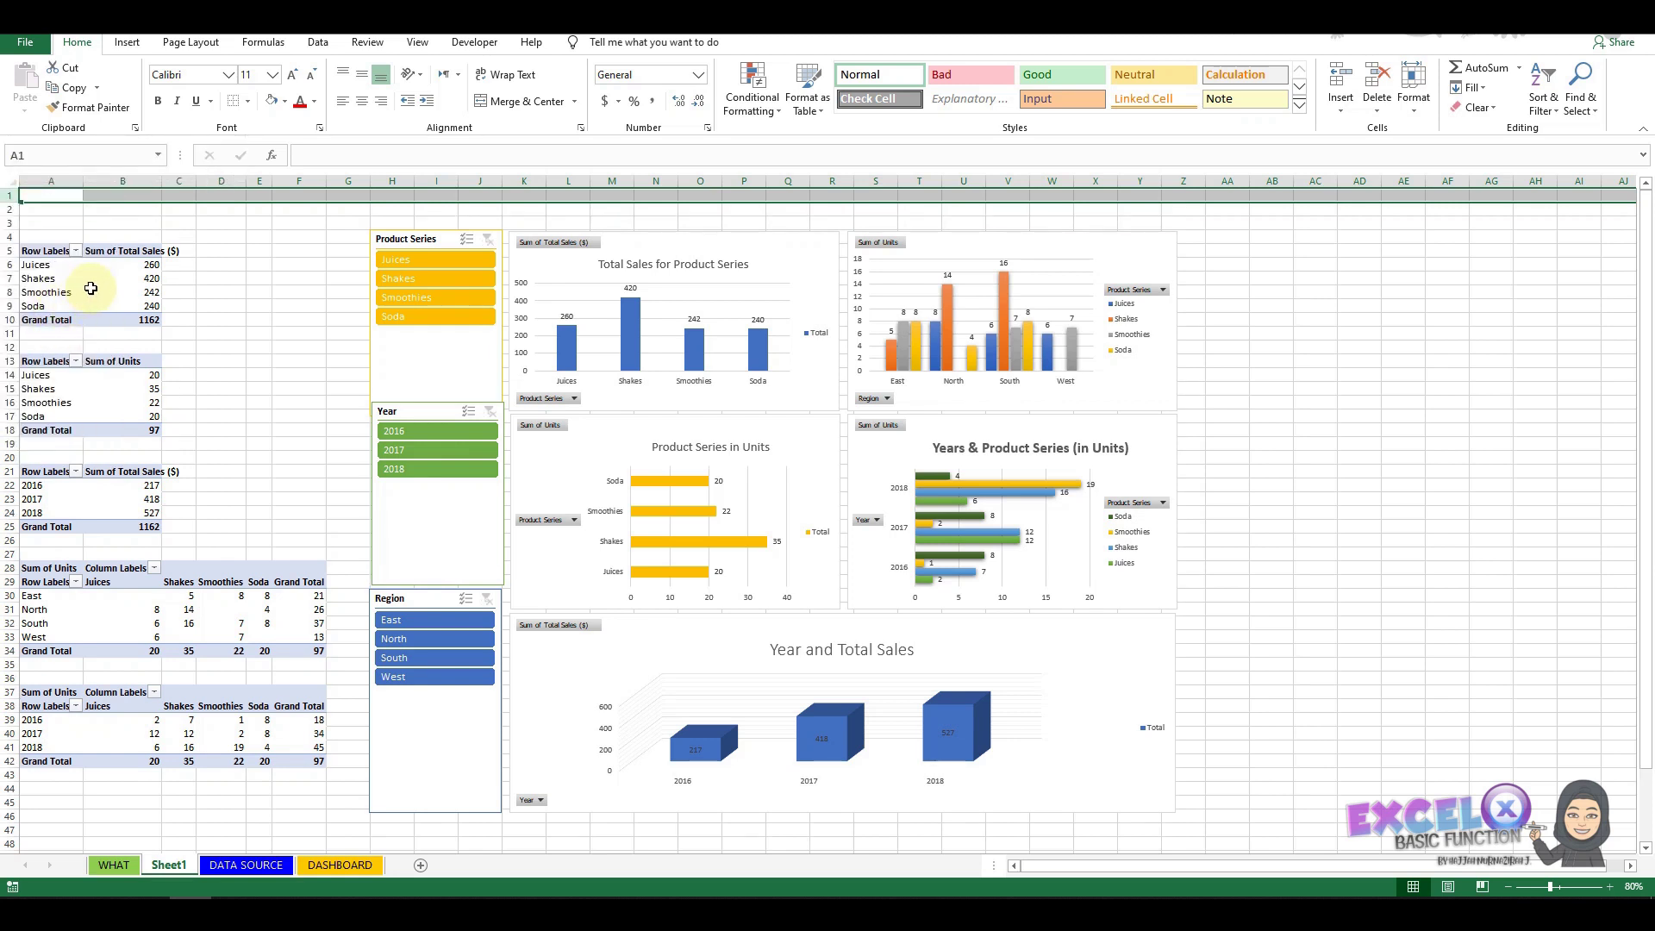
{"action": "left_click", "coordinate": [1264, 248]}
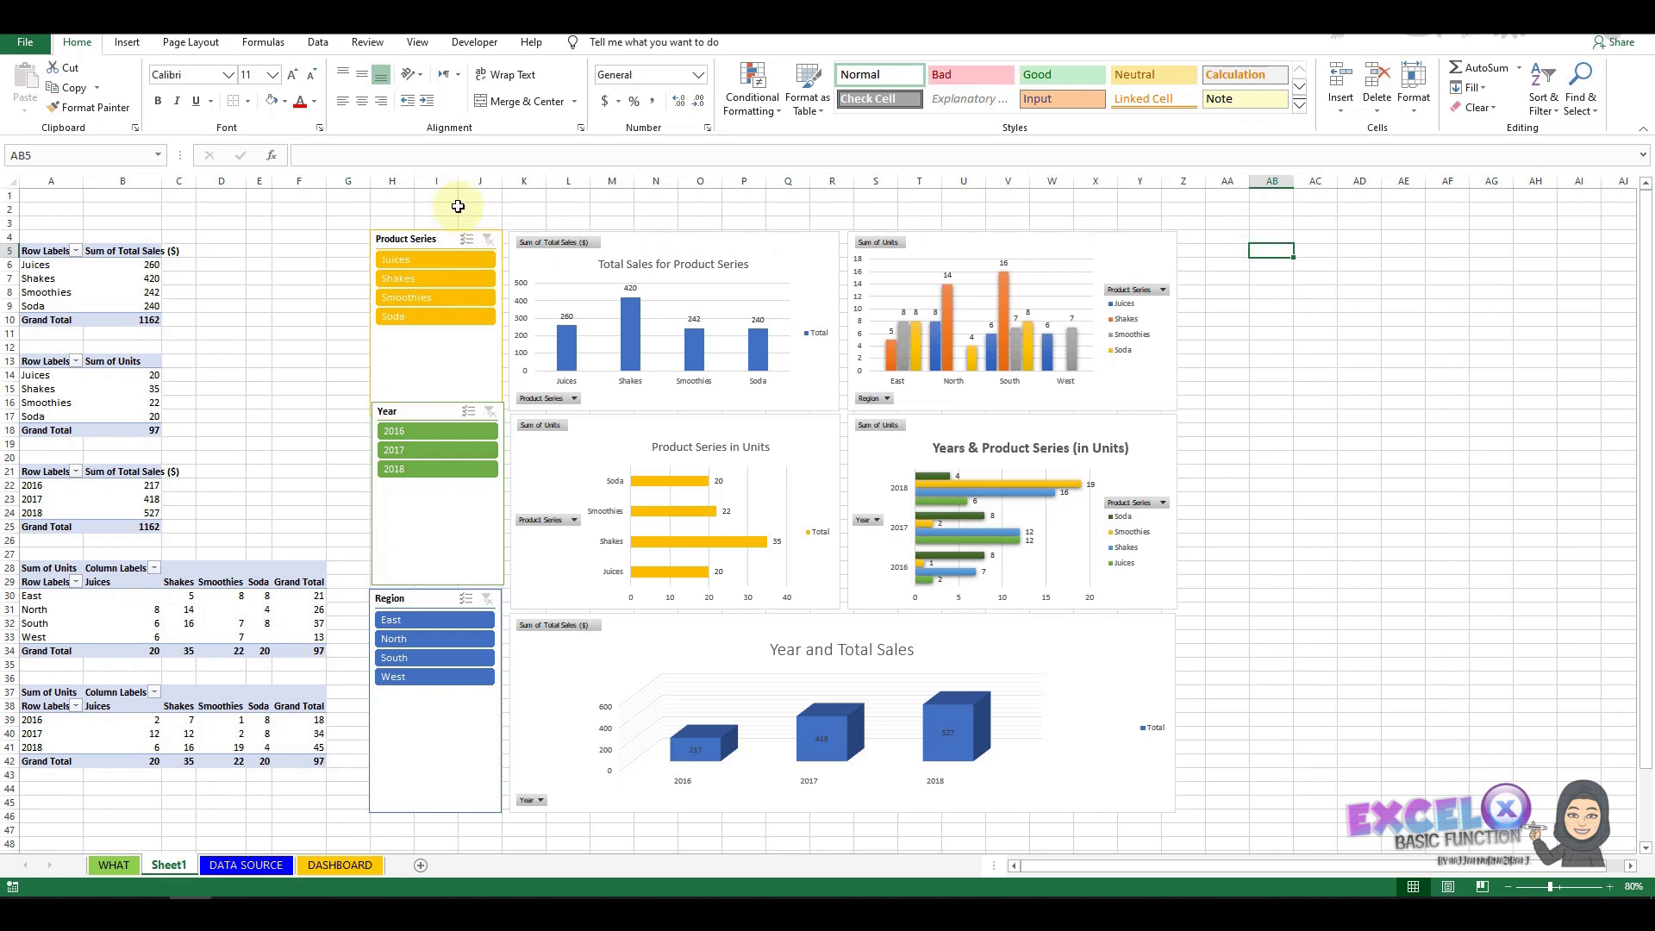
{"action": "left_click", "coordinate": [127, 43]}
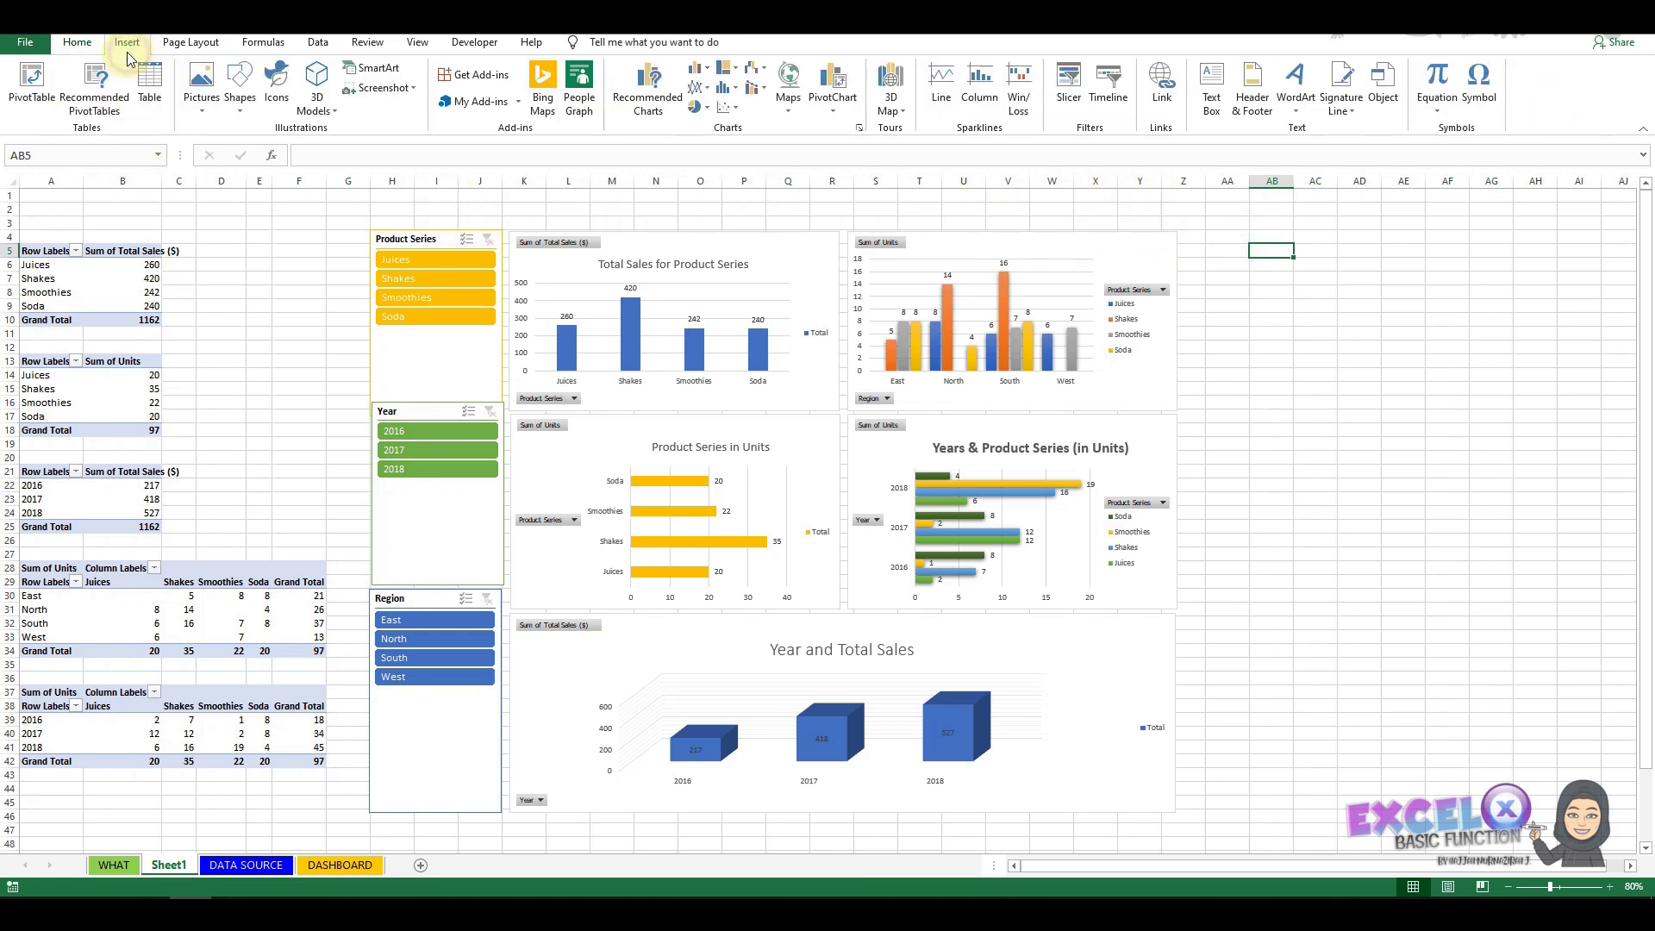
Draw a long rectangle across the top rows above the charts.
{"action": "left_click", "coordinate": [241, 94]}
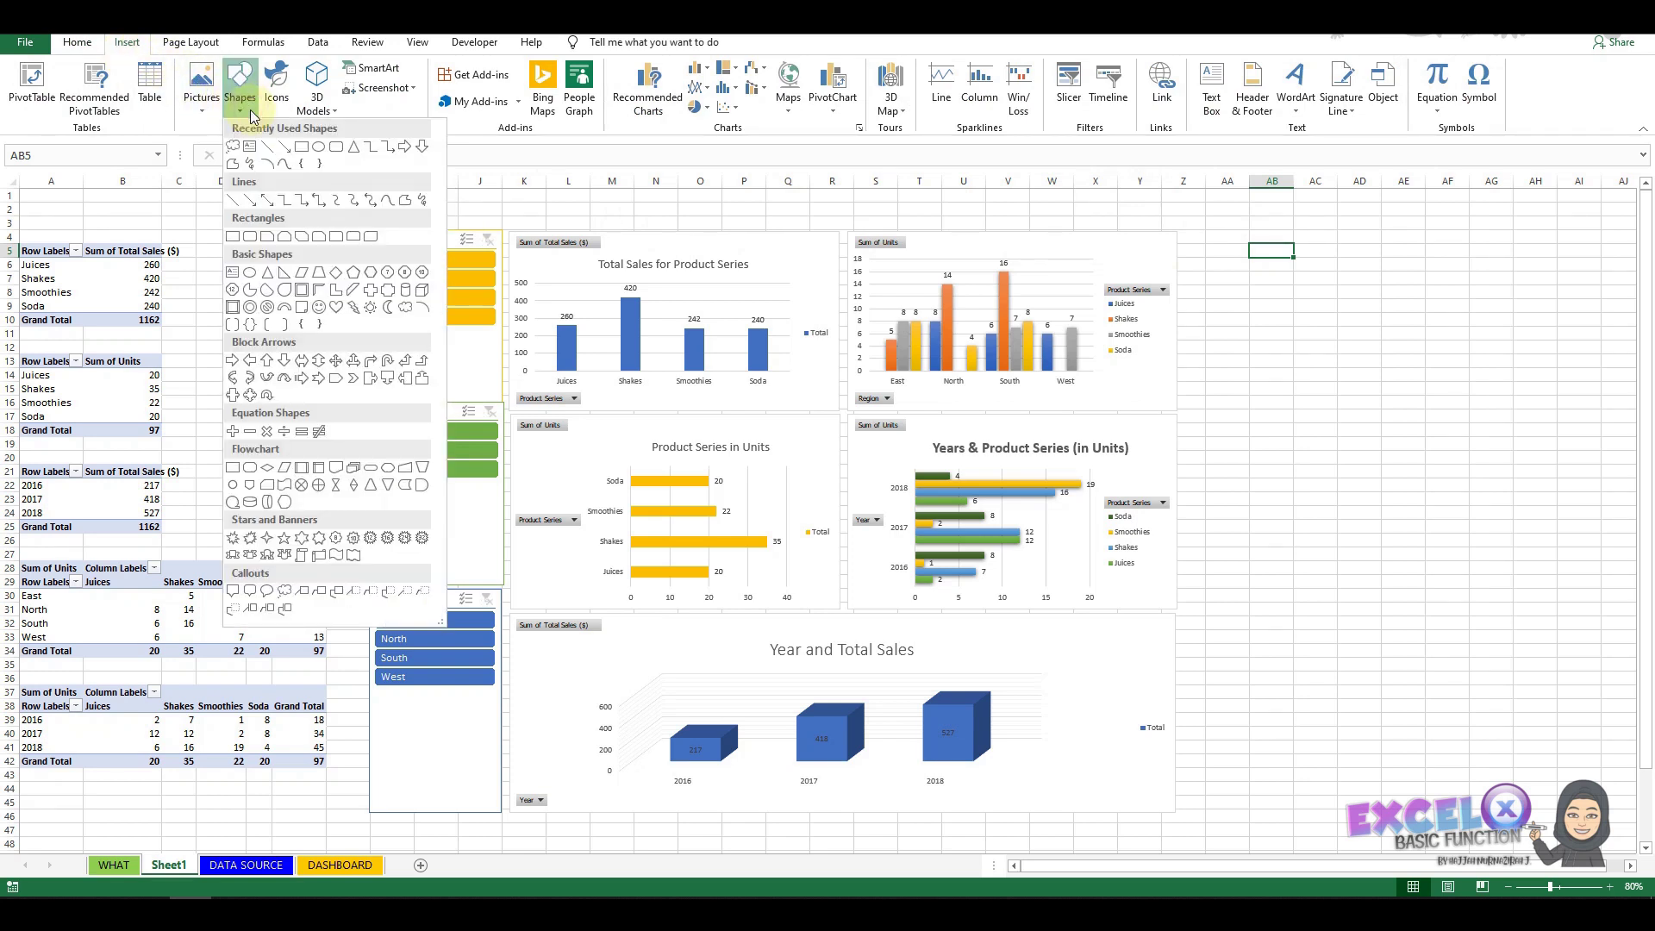
{"action": "left_click", "coordinate": [301, 146]}
{"action": "left_click_drag", "start_coordinate": [369, 197], "coordinate": [1176, 223]}
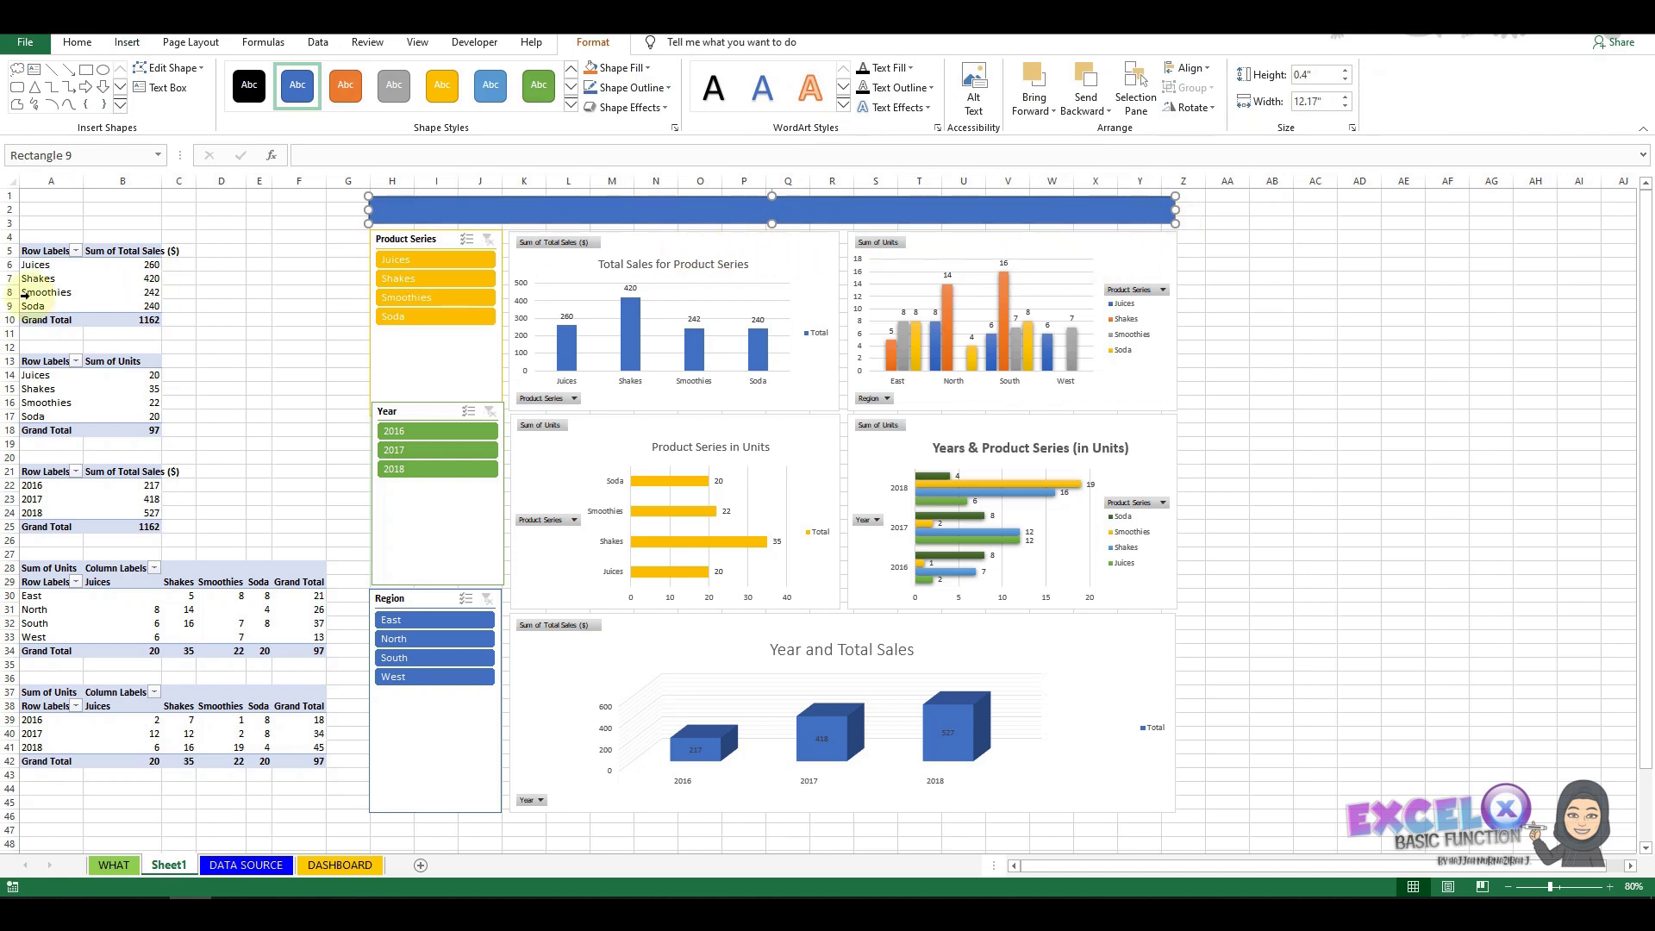
Add the title text 'EXCEL DASHBOARD, PRODUCT SERIES AND SALES REGION FOR THE YEAR OF 2016, 2017, & 2018' and select it.
{"action": "right_click", "coordinate": [694, 209]}
{"action": "left_click", "coordinate": [733, 312]}
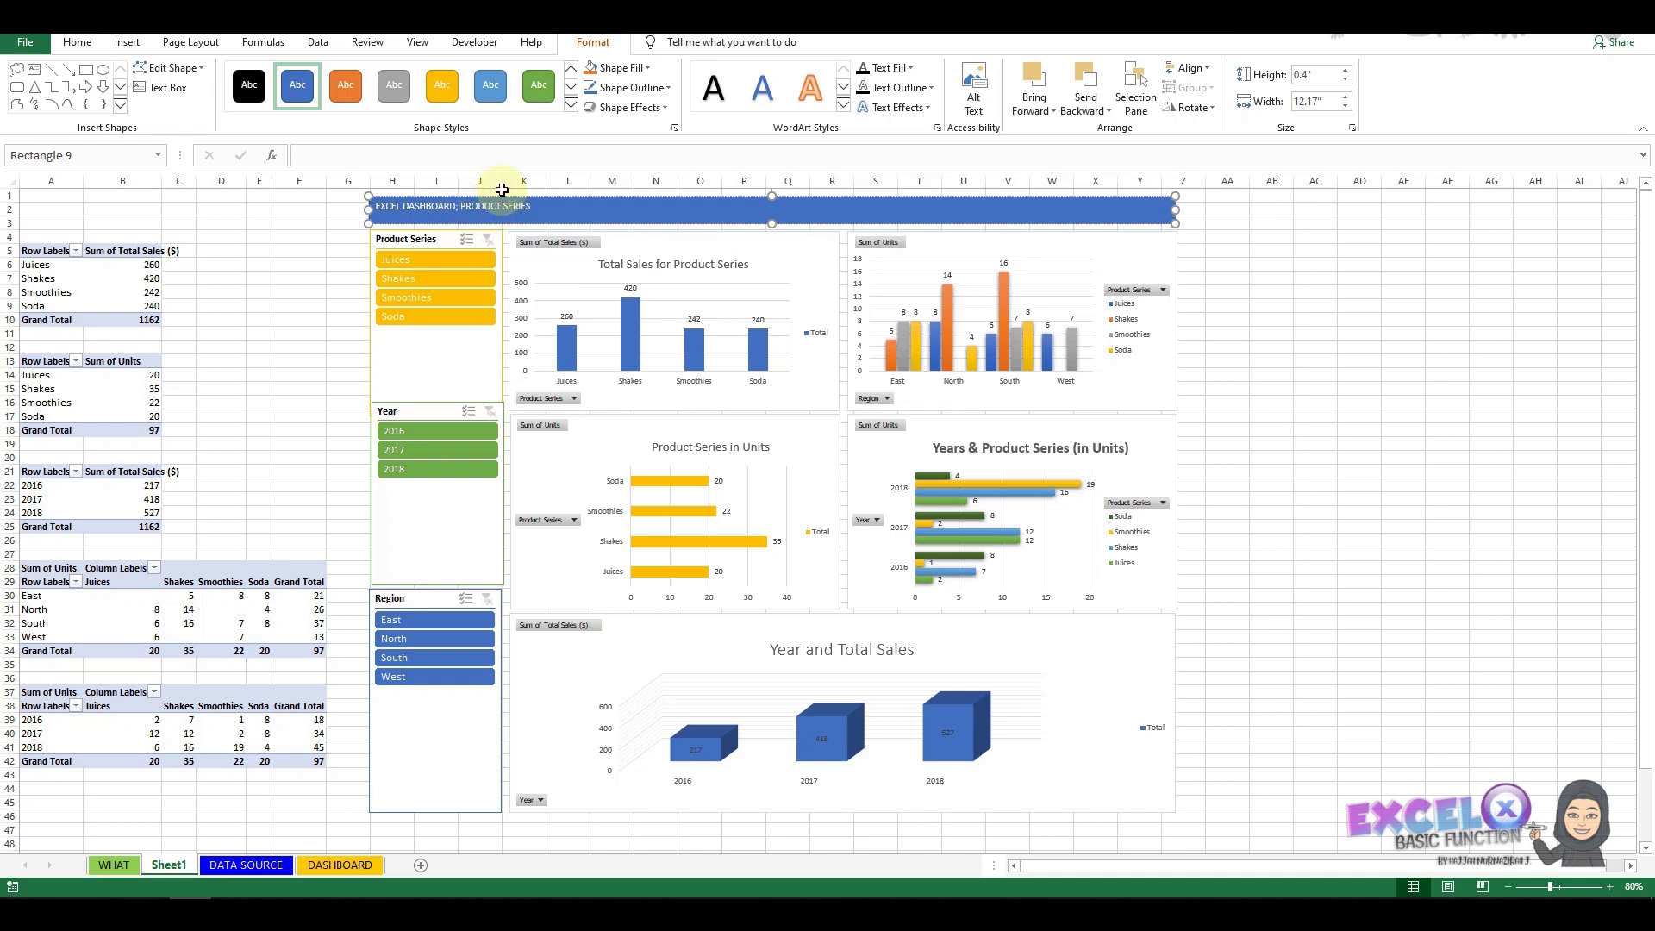
{"action": "left_click", "coordinate": [531, 208]}
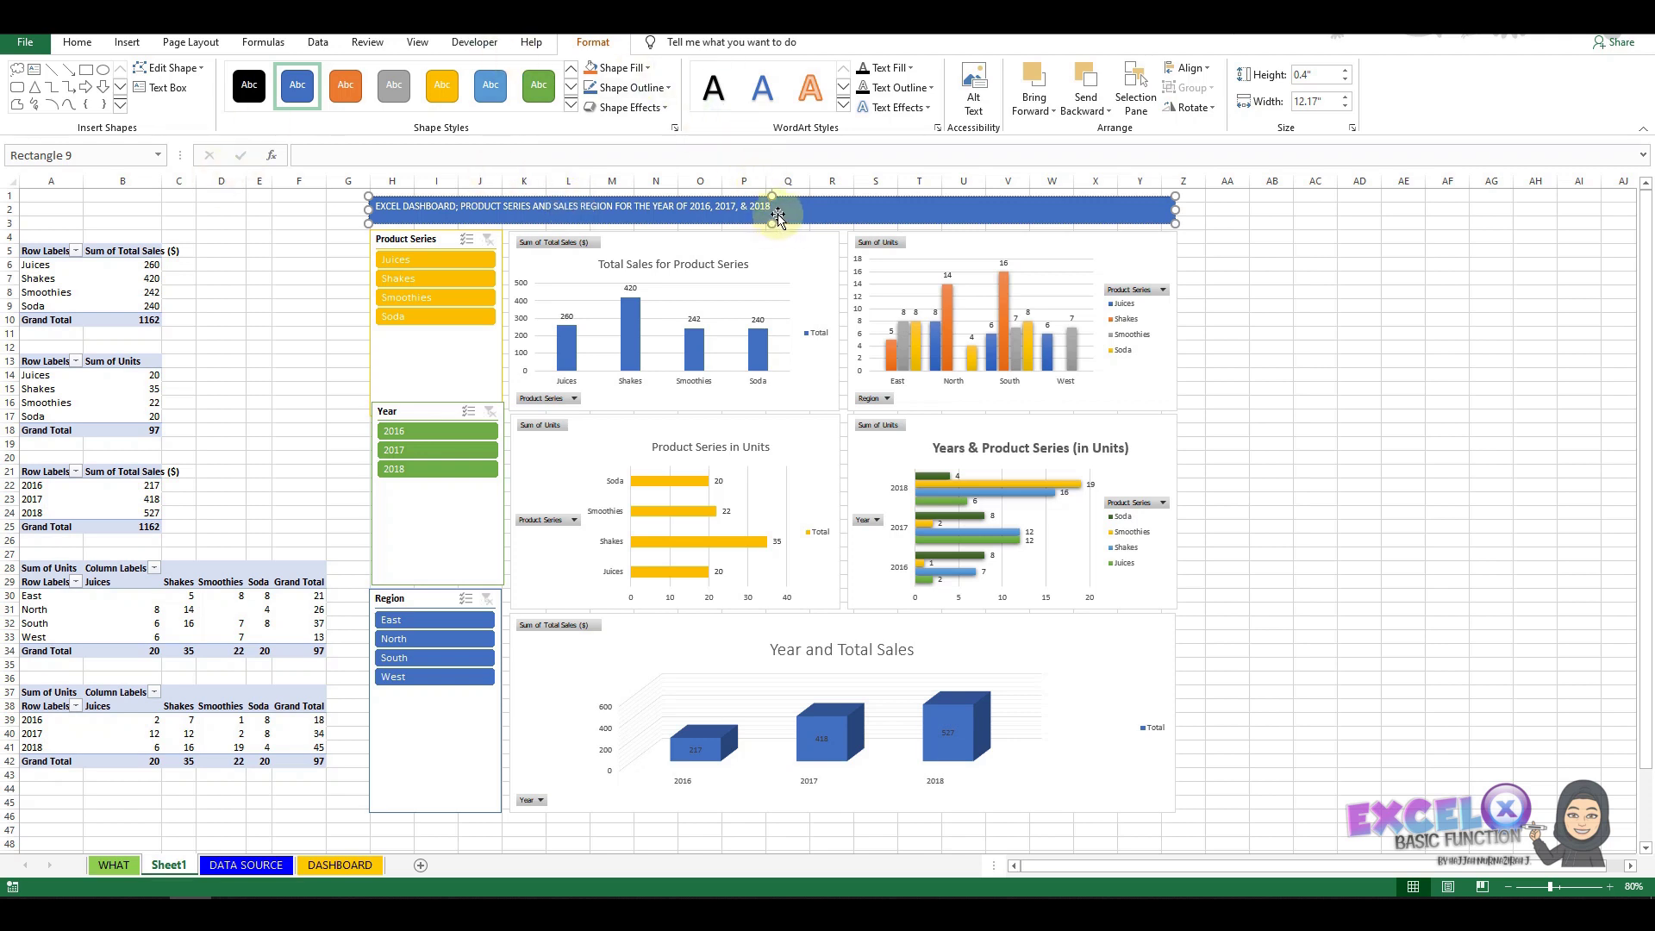
{"action": "left_click_drag", "start_coordinate": [770, 206], "coordinate": [379, 227]}
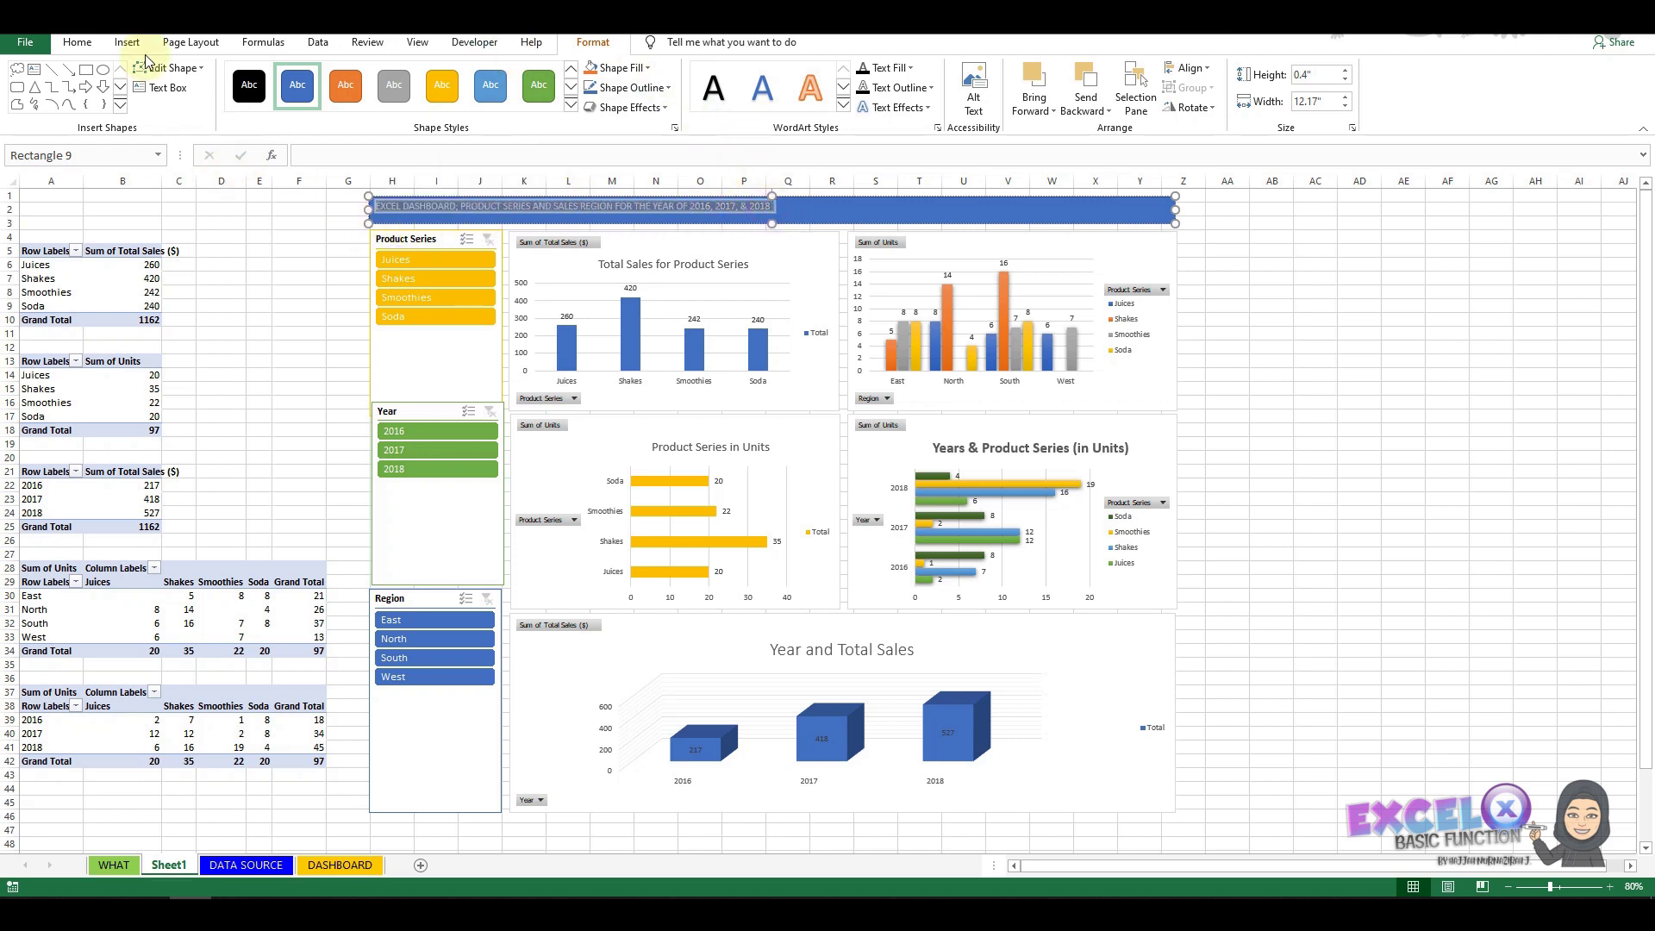
Center the banner title horizontally and vertically.
{"action": "left_click", "coordinate": [79, 43]}
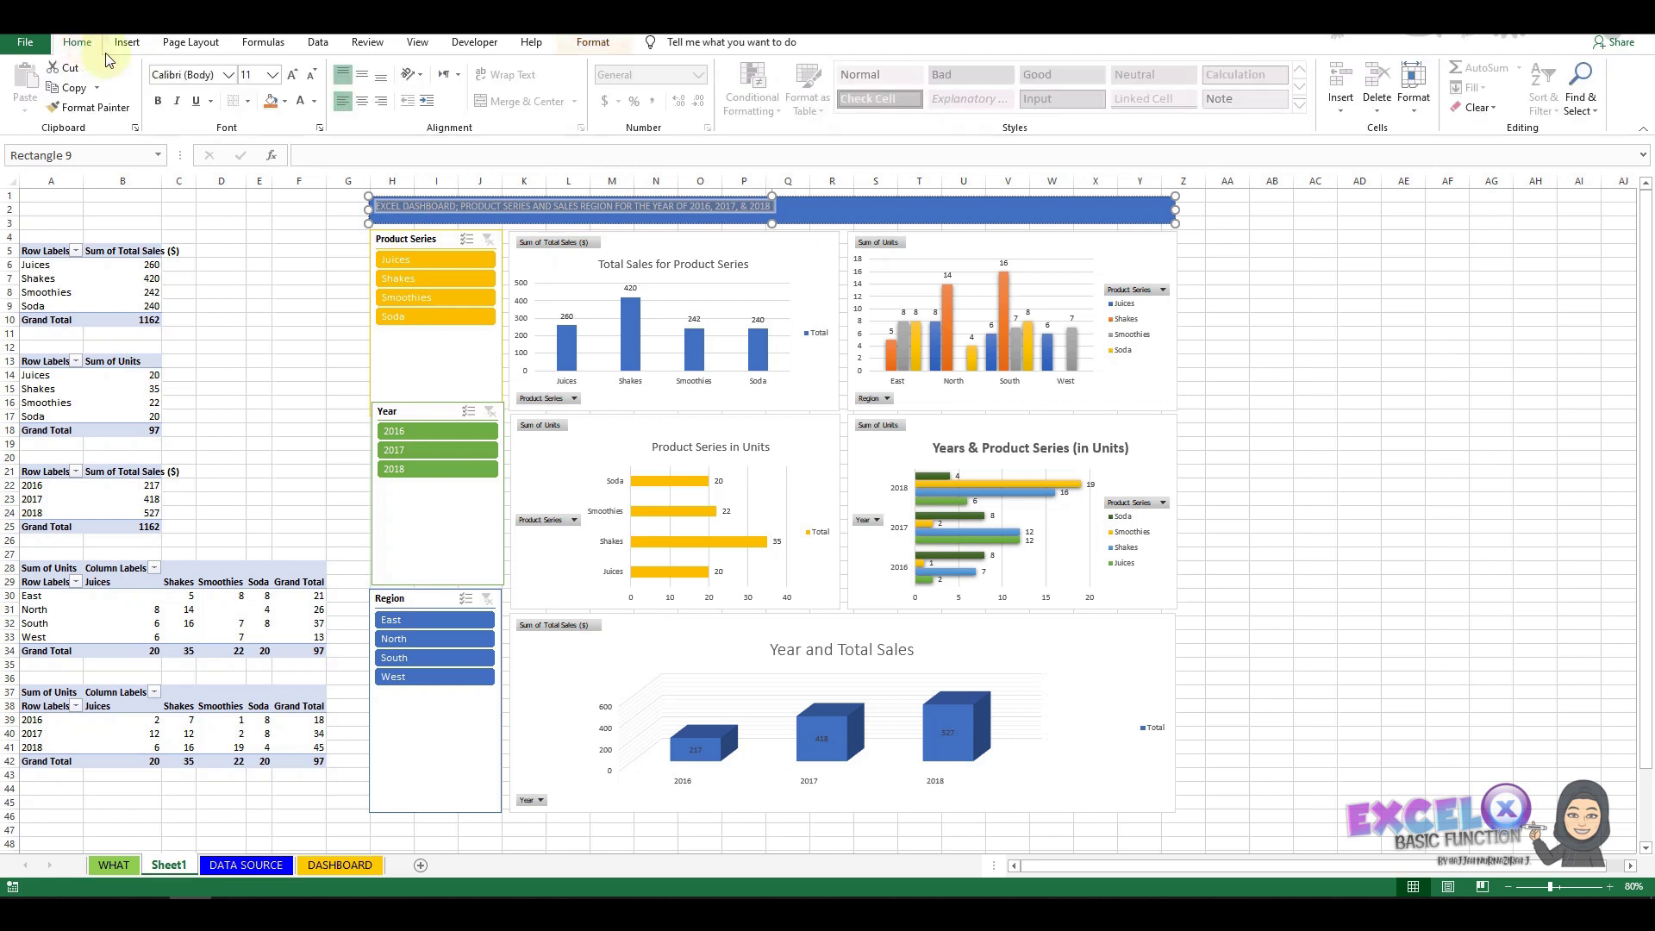
{"action": "left_click", "coordinate": [364, 104]}
{"action": "left_click", "coordinate": [363, 75]}
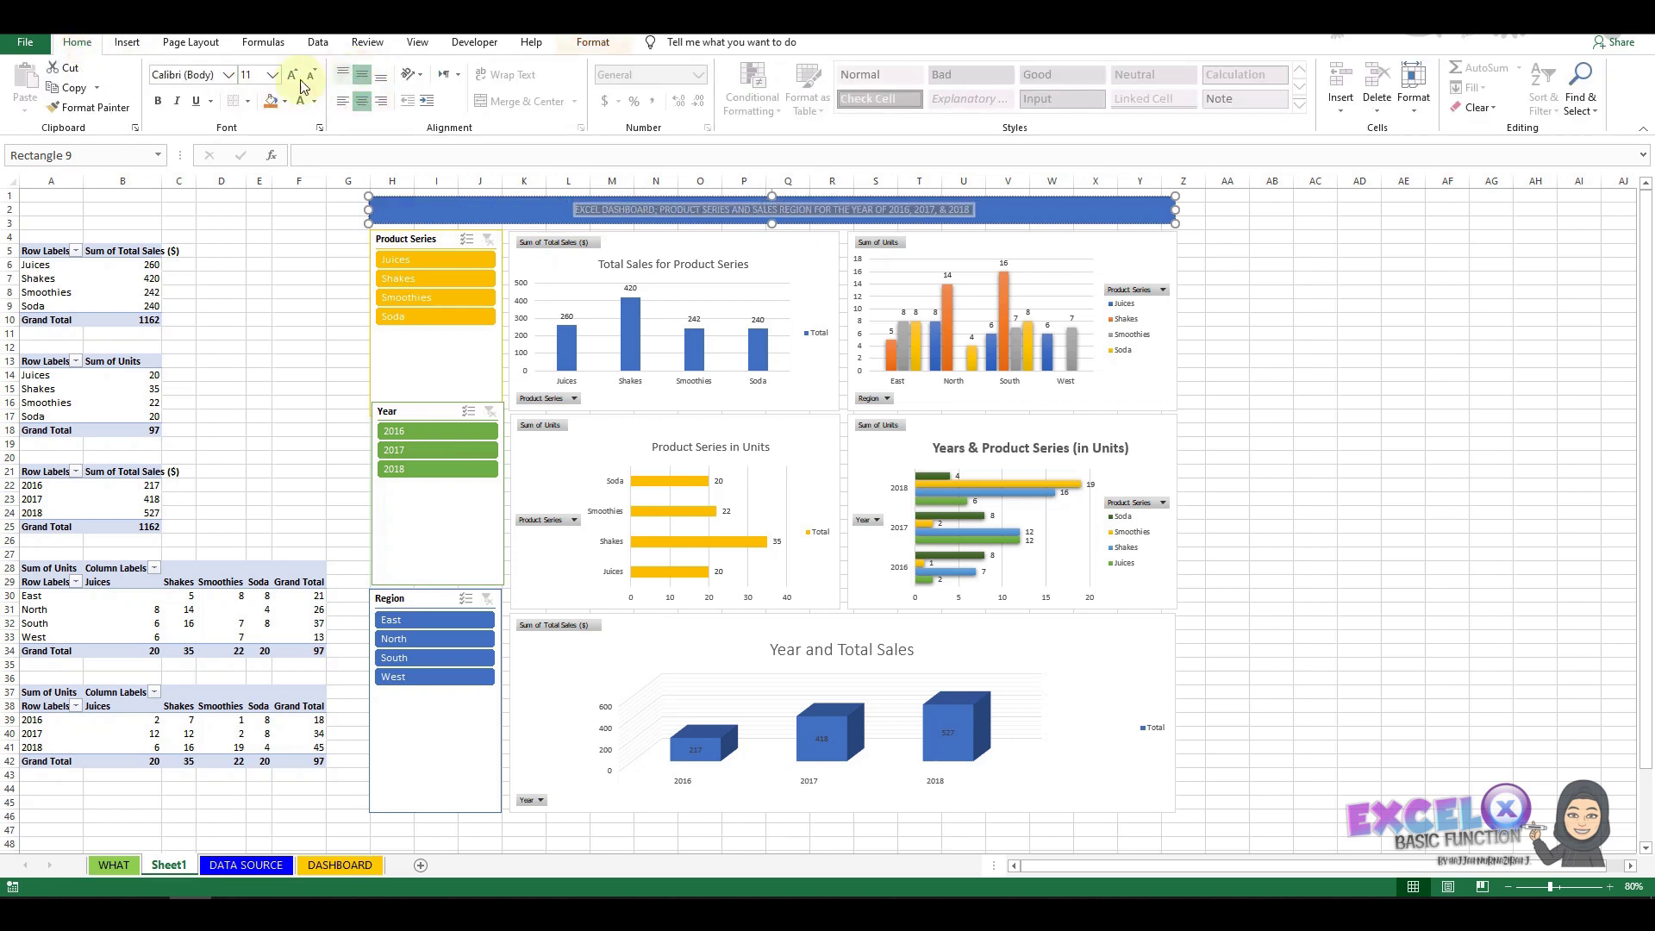
Set the banner title font to Albertus Extra Bold.
{"action": "left_click", "coordinate": [229, 75]}
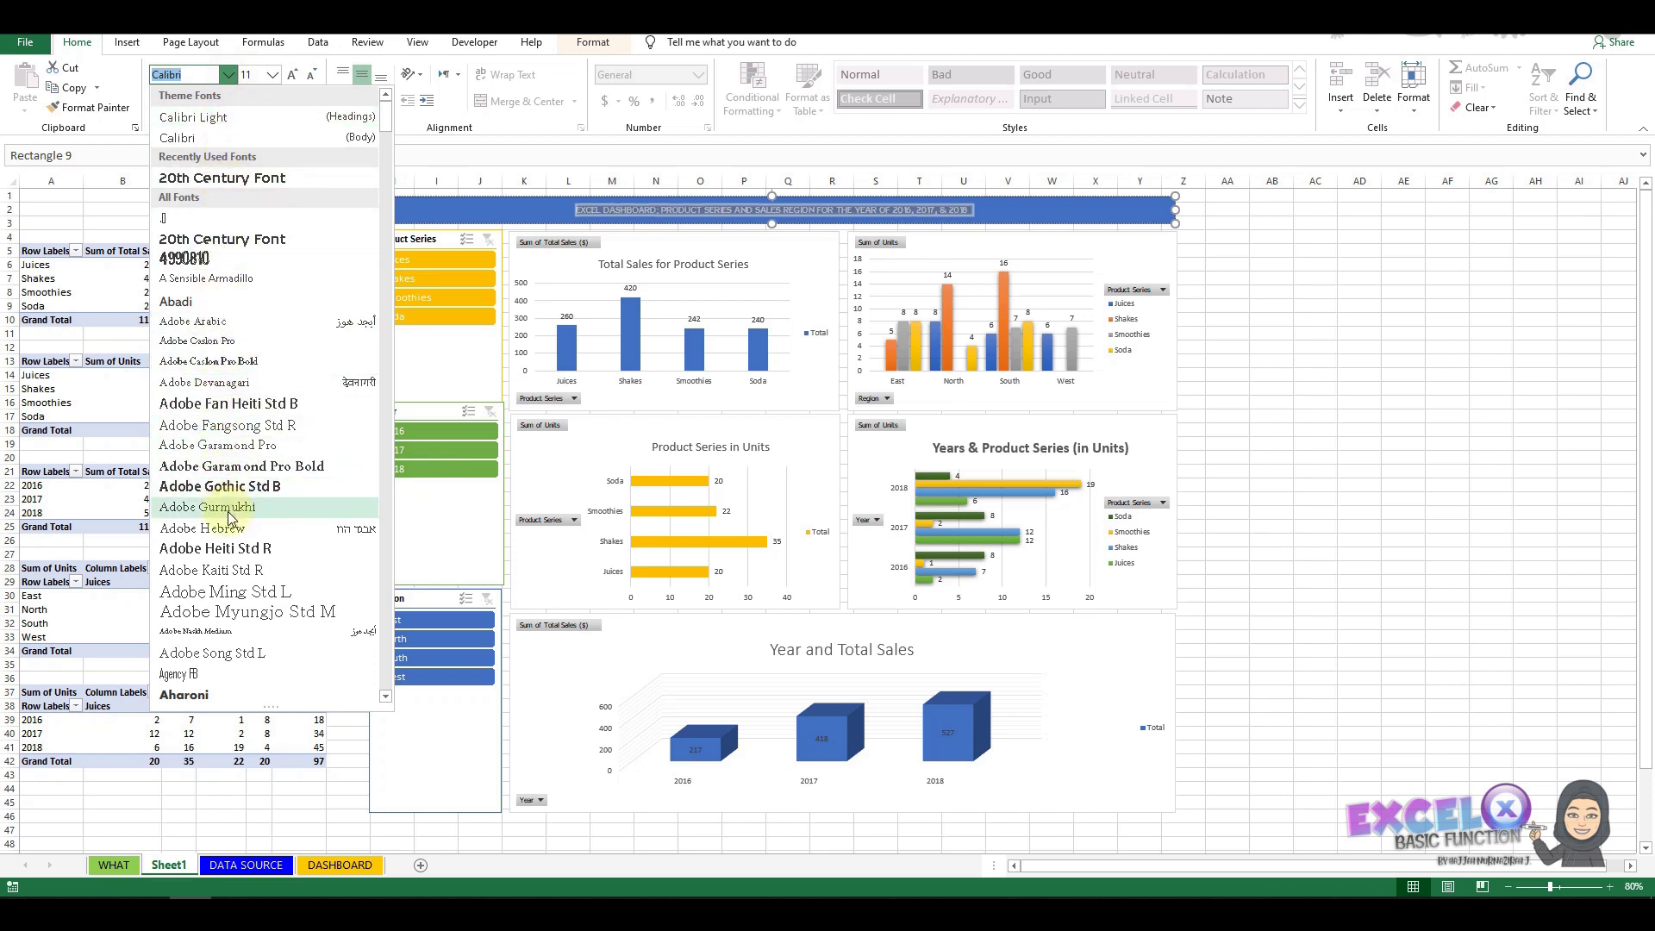
{"action": "scroll", "coordinate": [231, 517], "scroll_direction": "down", "scroll_amount": 5}
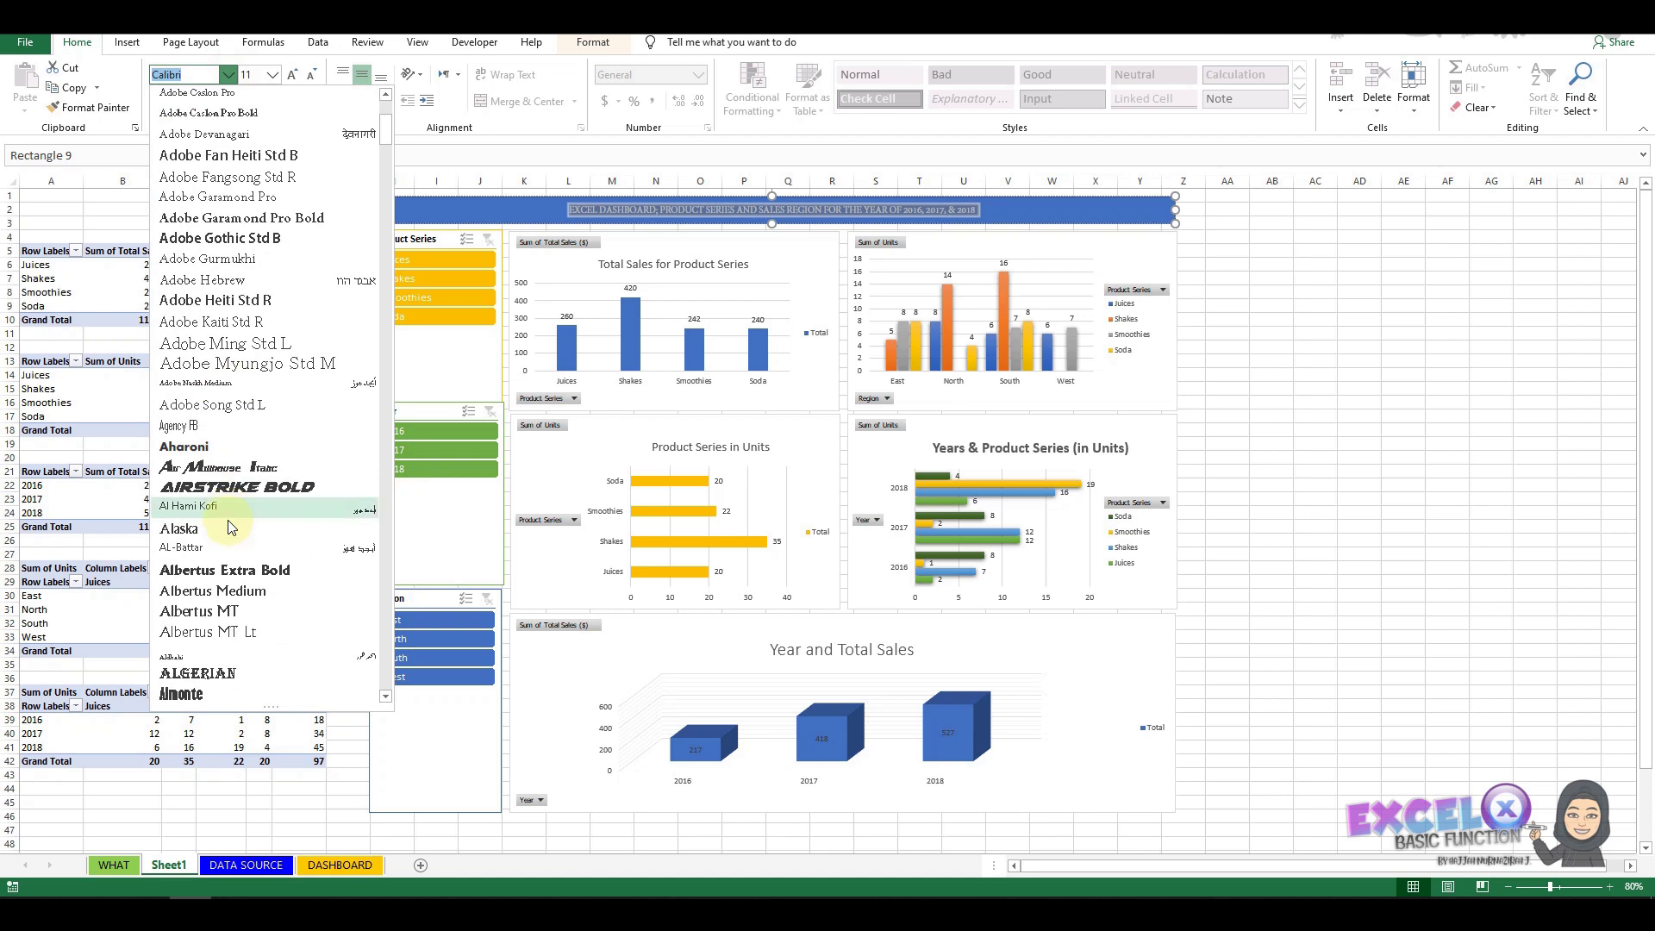
{"action": "scroll", "coordinate": [231, 526], "scroll_direction": "down", "scroll_amount": 1}
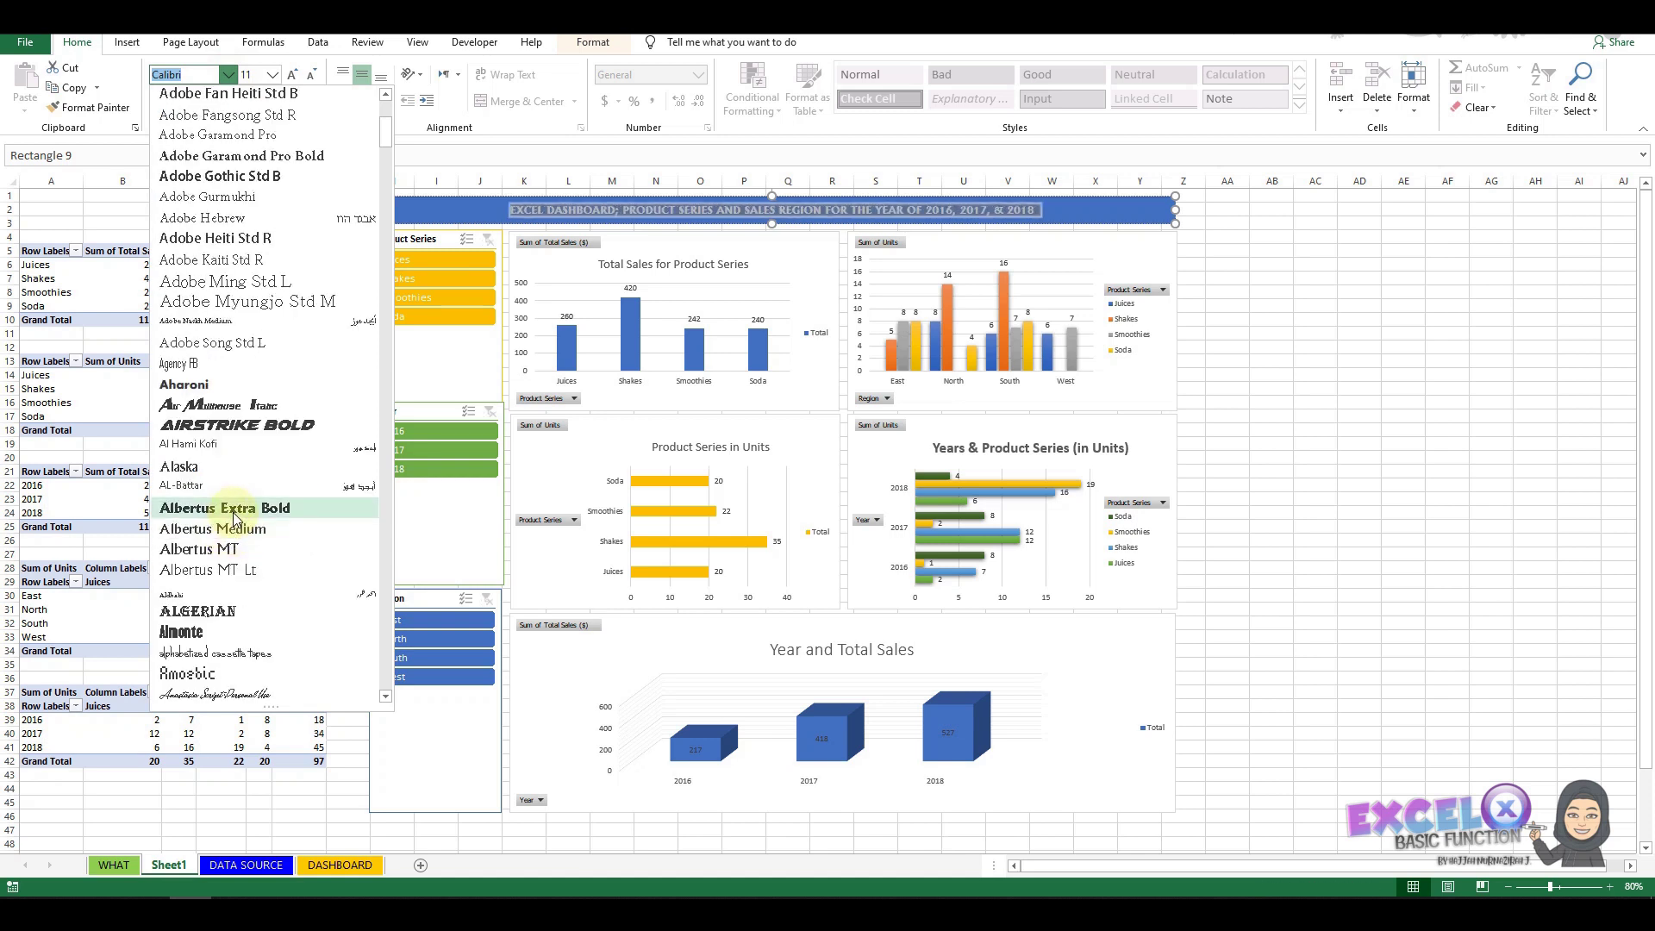
{"action": "left_click", "coordinate": [232, 509]}
{"action": "left_click", "coordinate": [1405, 400]}
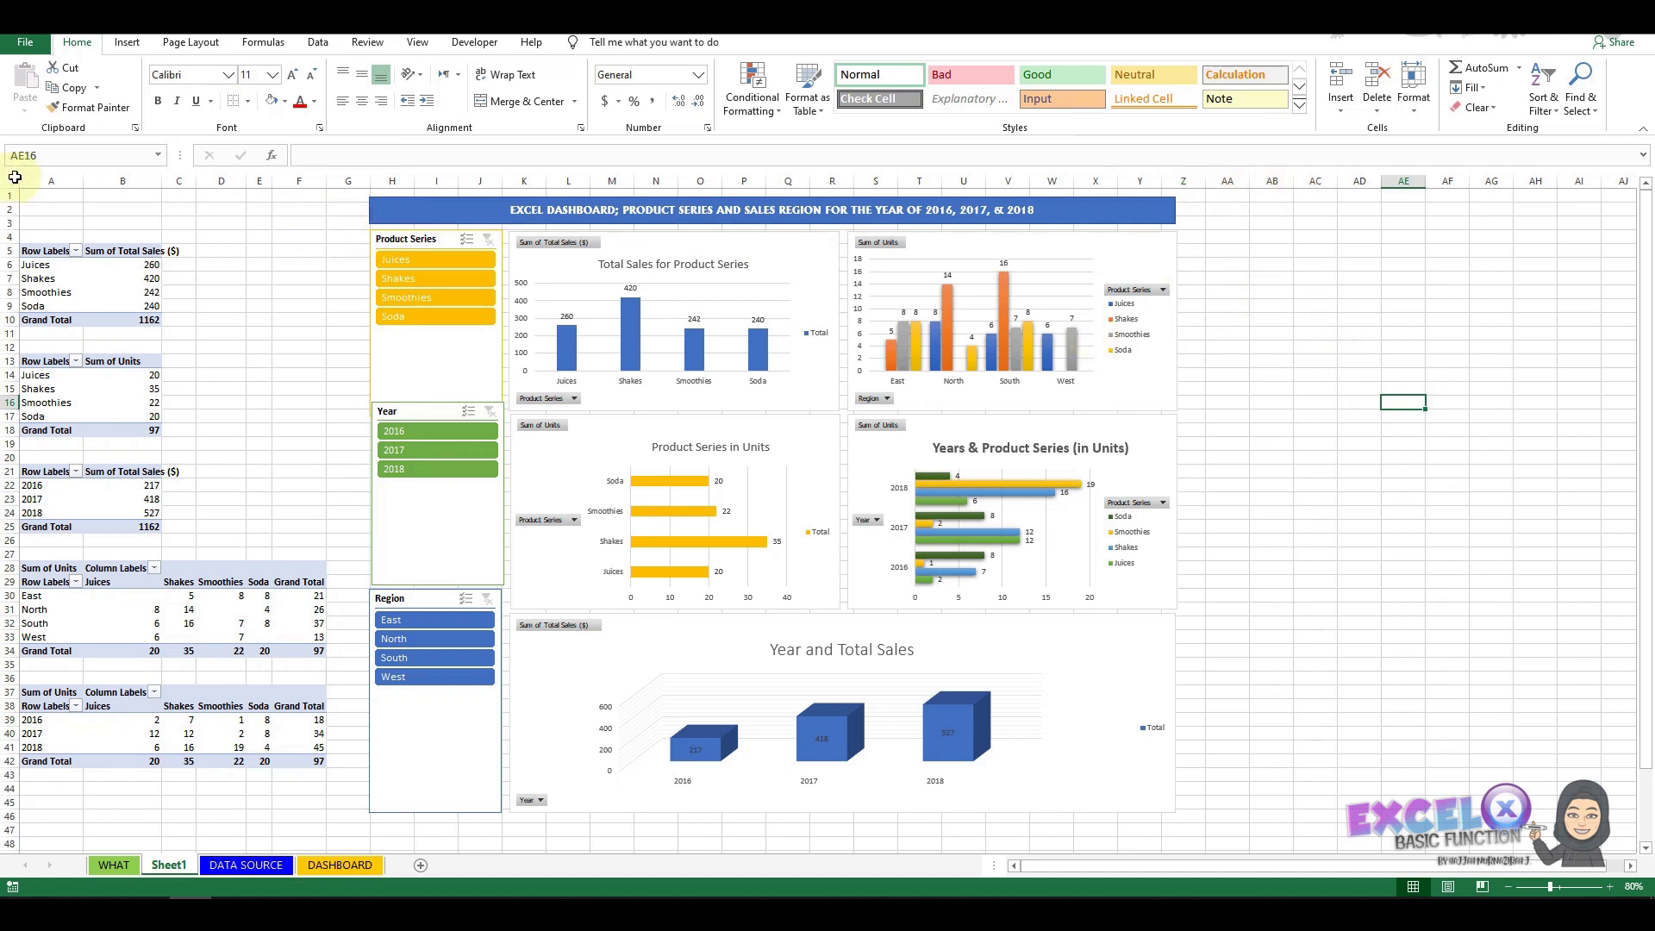
{"action": "left_click_drag", "start_coordinate": [38, 180], "coordinate": [1195, 202]}
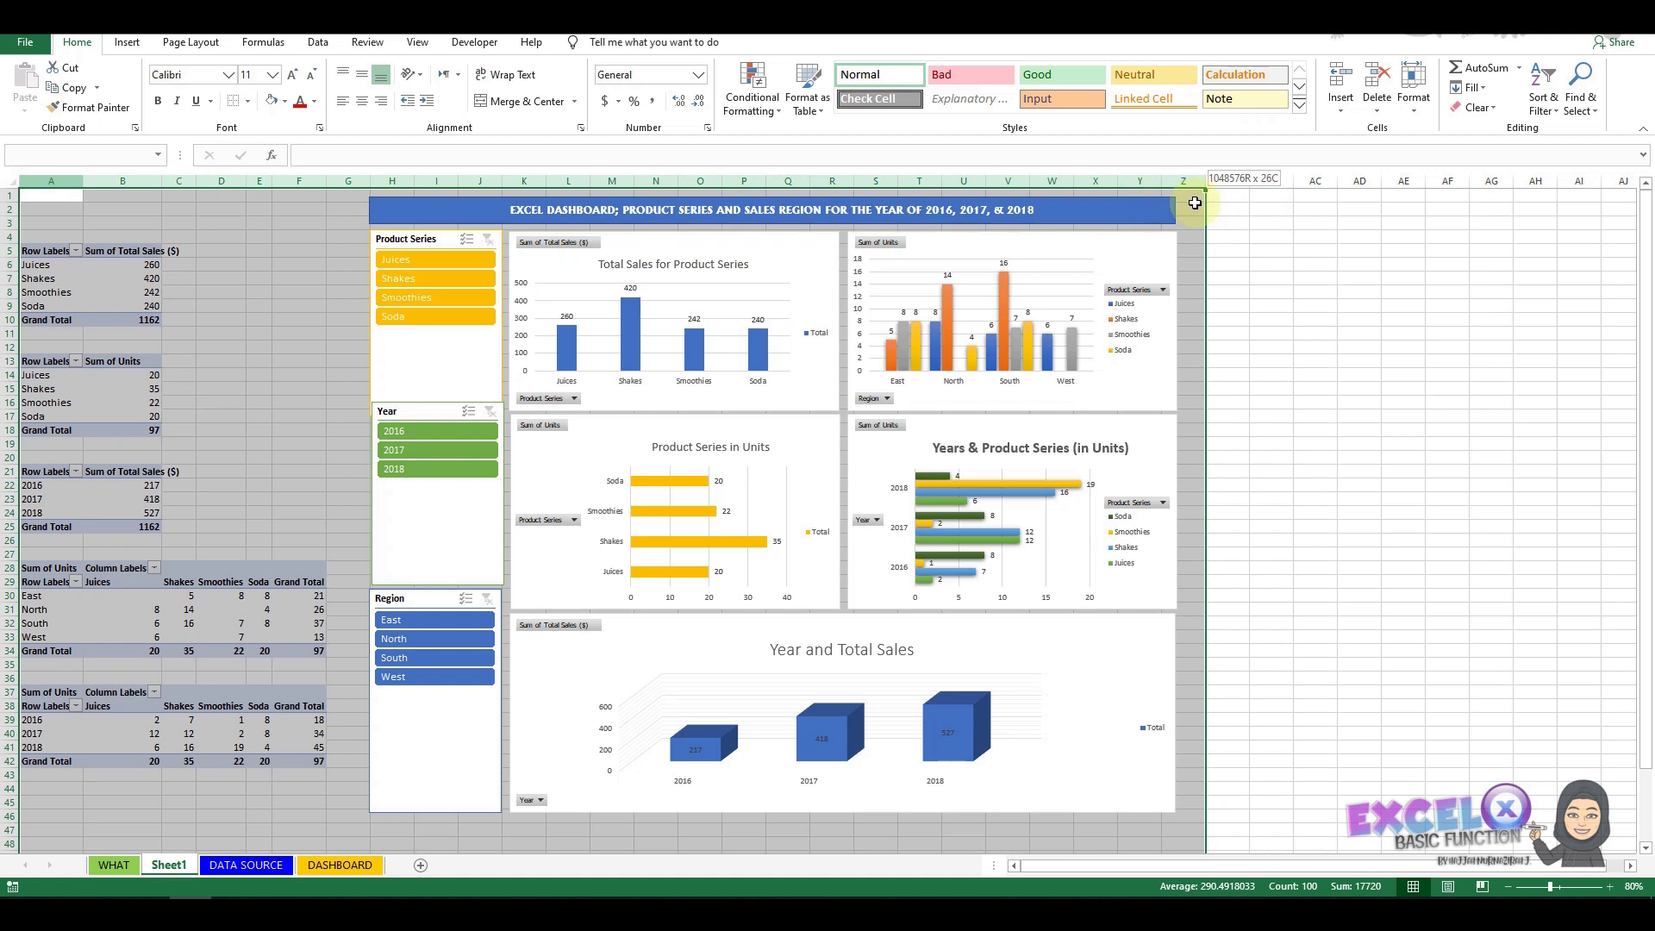
Apply a white fill to the selected columns A through Z.
{"action": "left_click", "coordinate": [285, 108]}
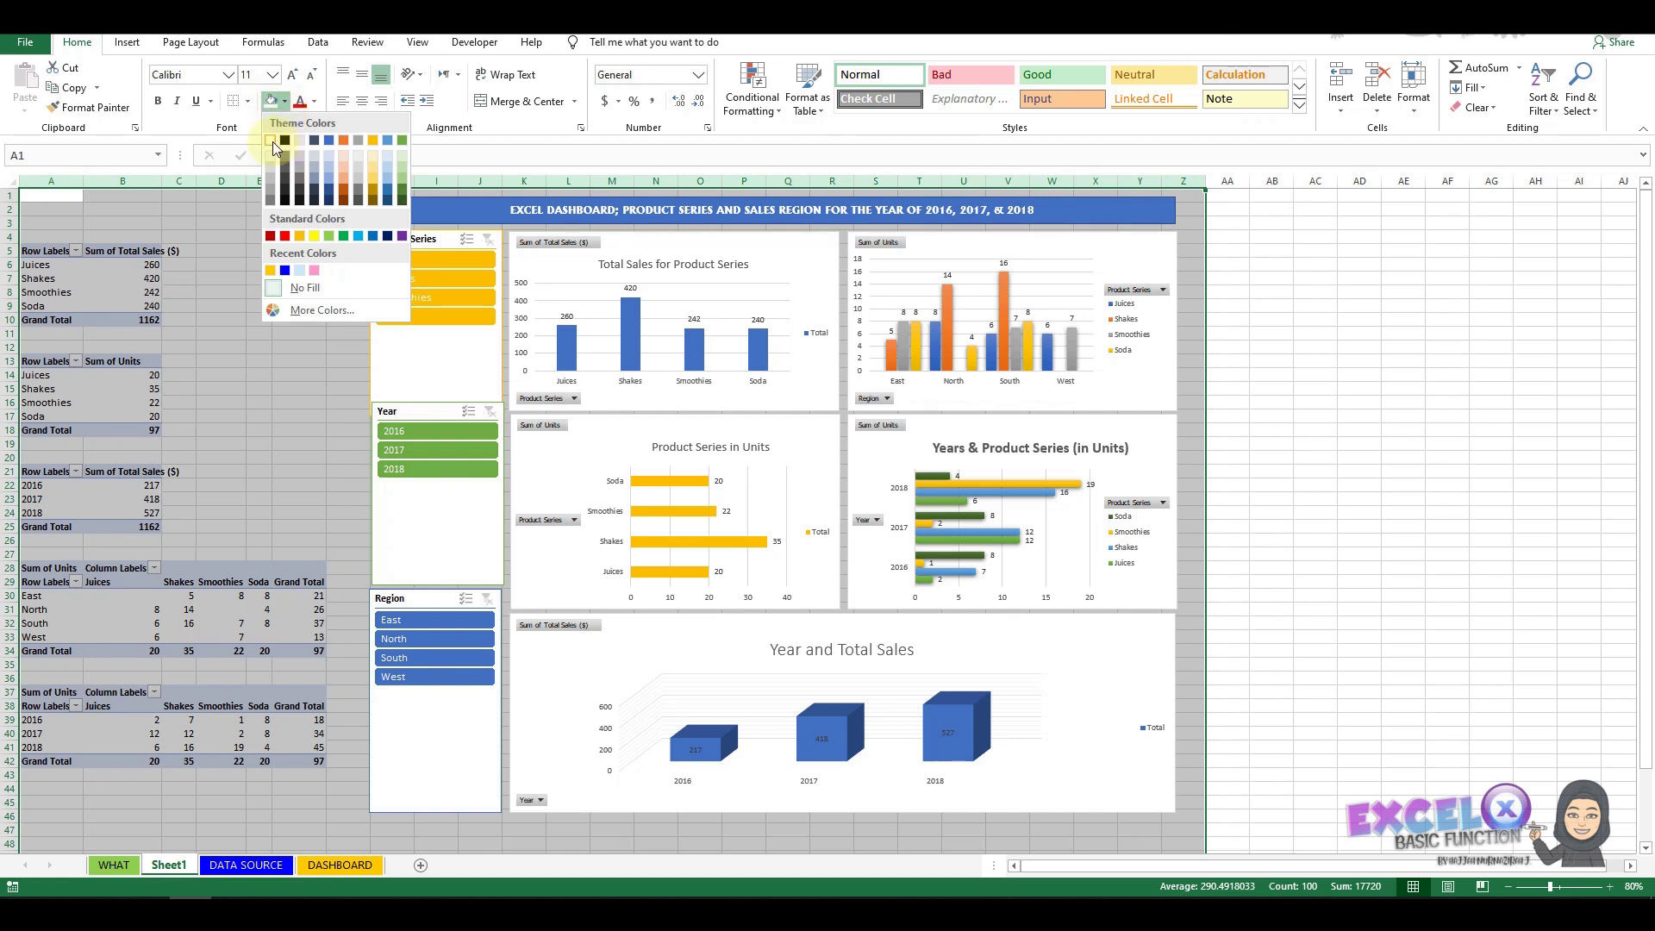
{"action": "left_click", "coordinate": [273, 141]}
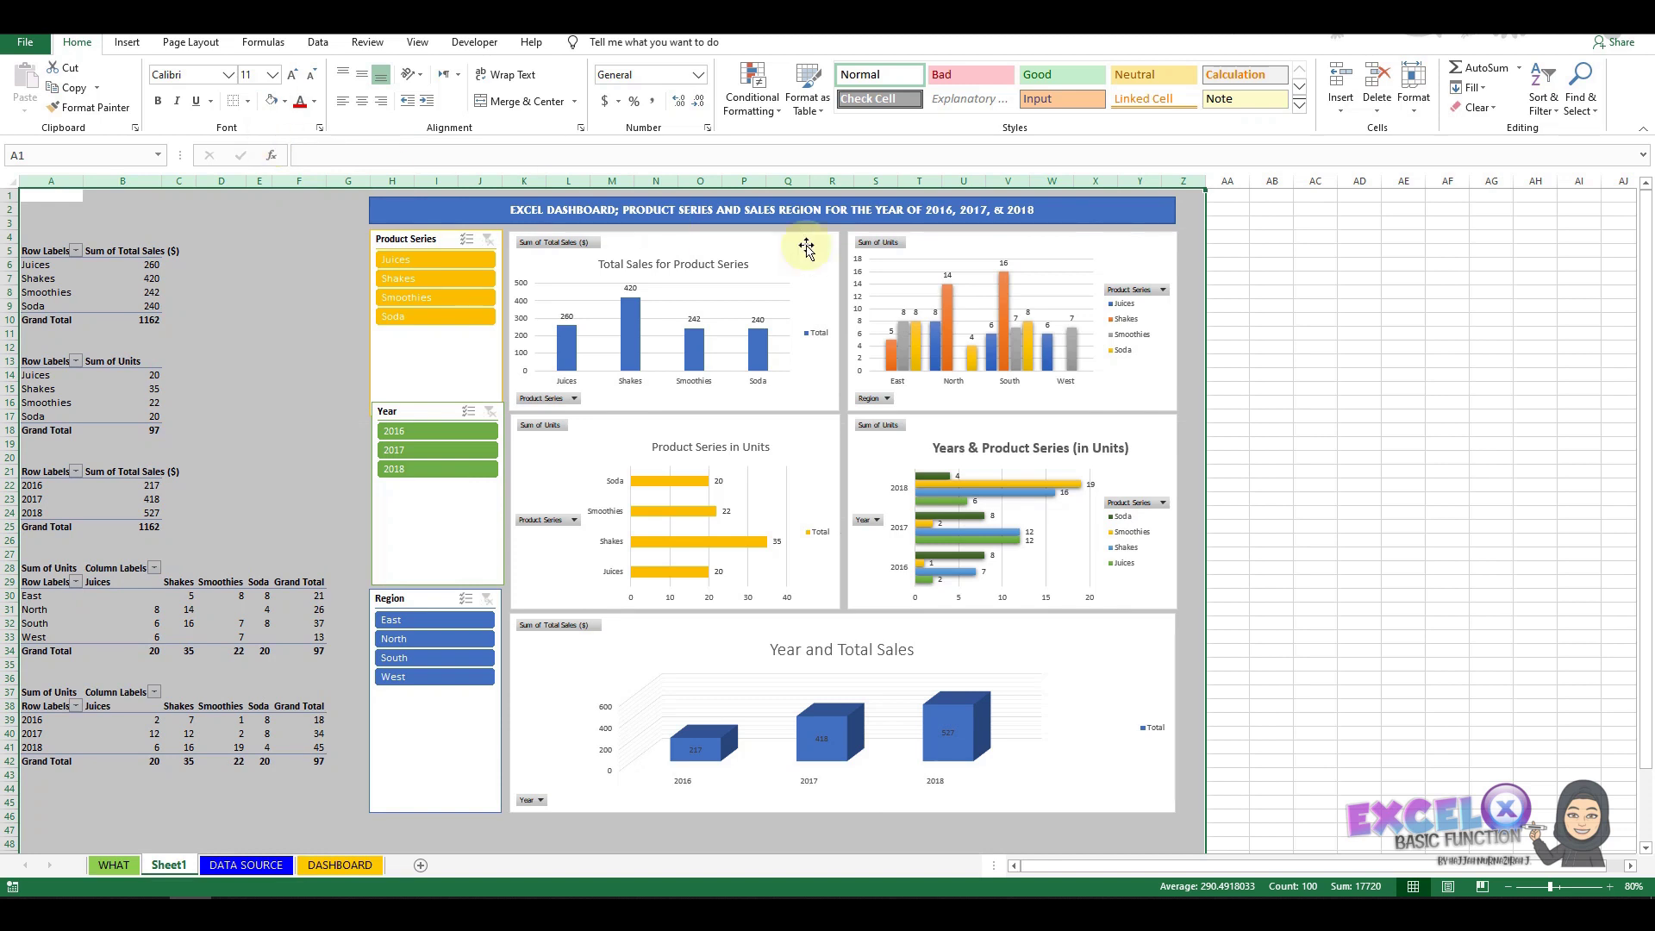
{"action": "left_click", "coordinate": [1234, 433]}
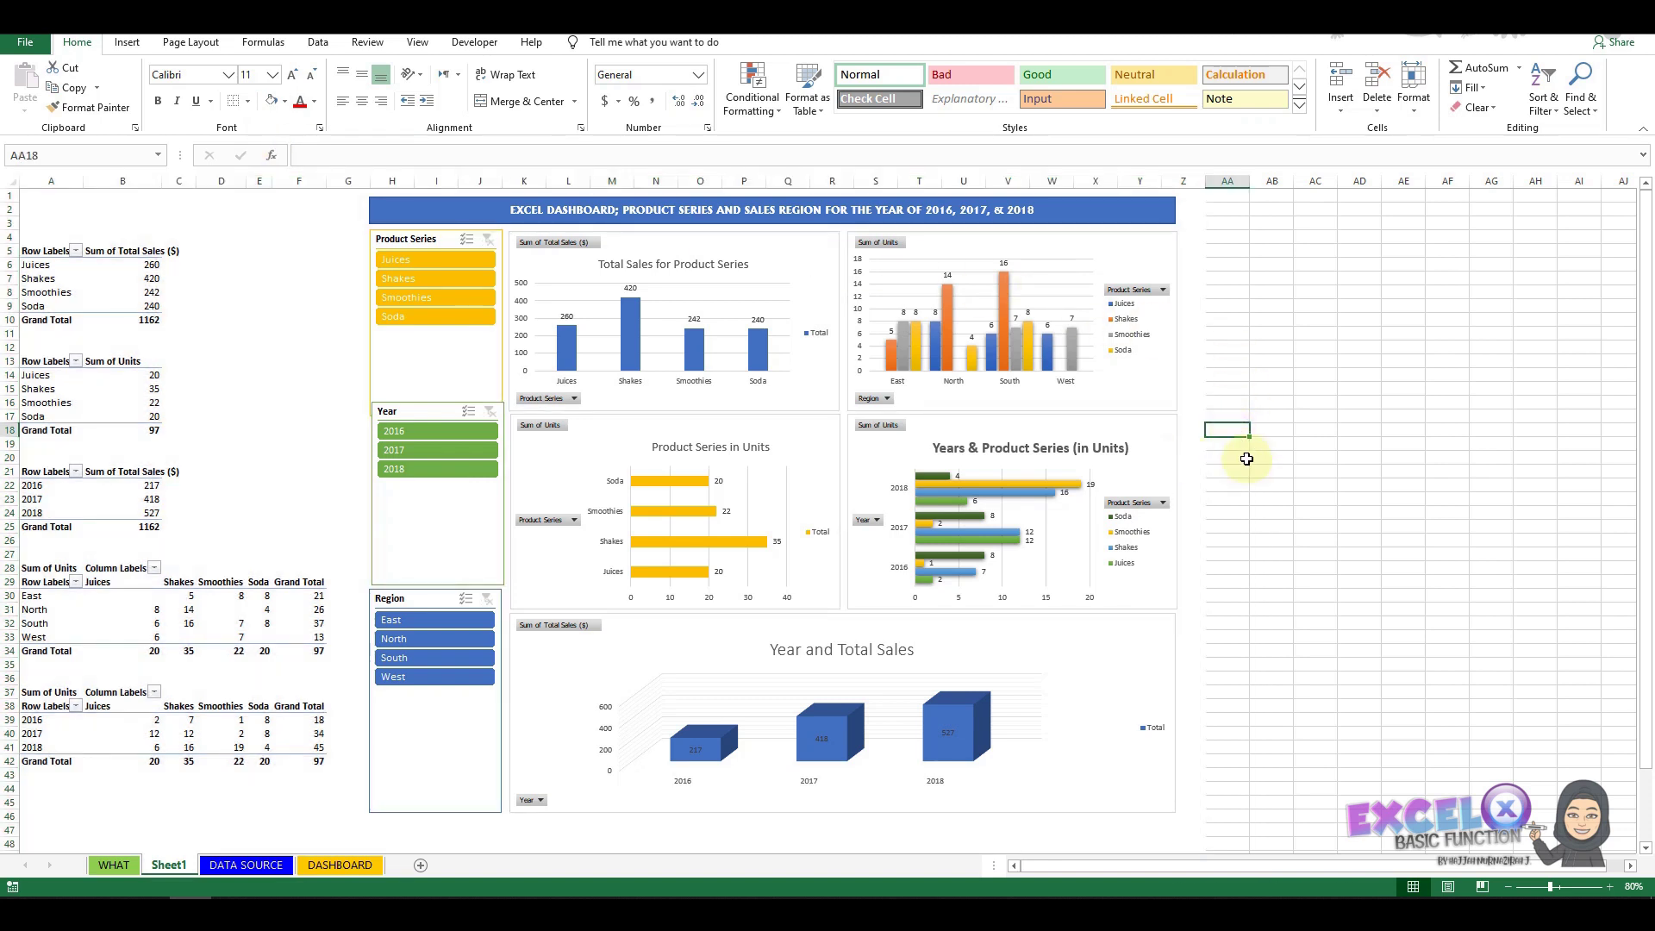
{"action": "left_click", "coordinate": [1610, 889]}
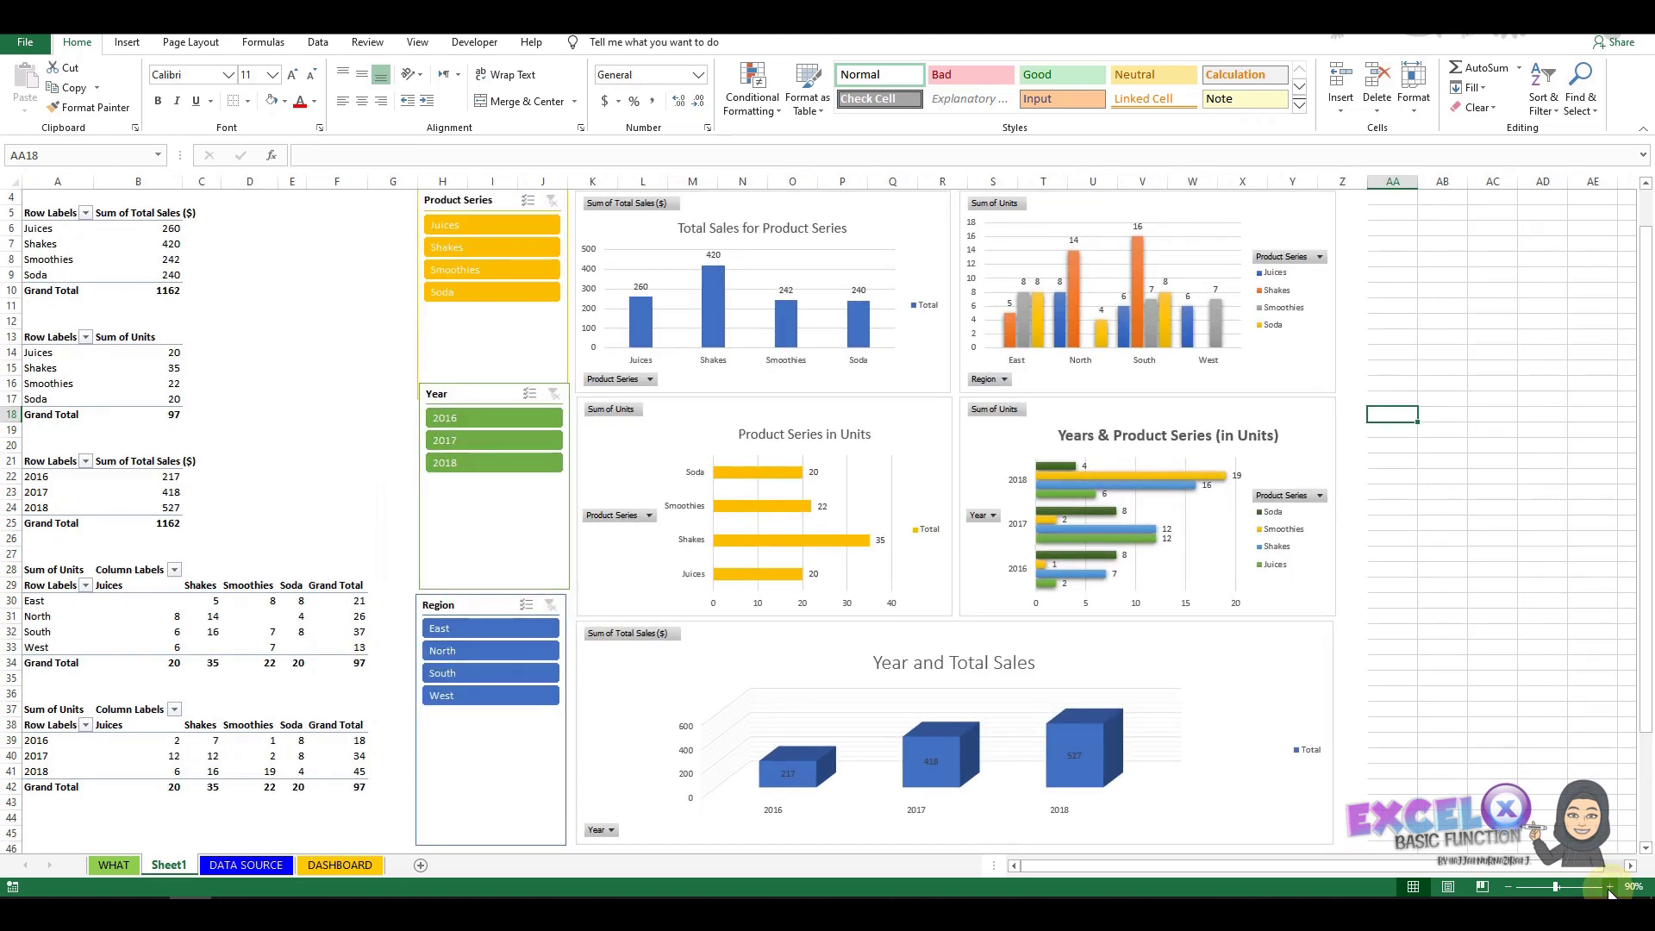
{"action": "left_click", "coordinate": [1508, 887]}
{"action": "left_click", "coordinate": [1508, 887]}
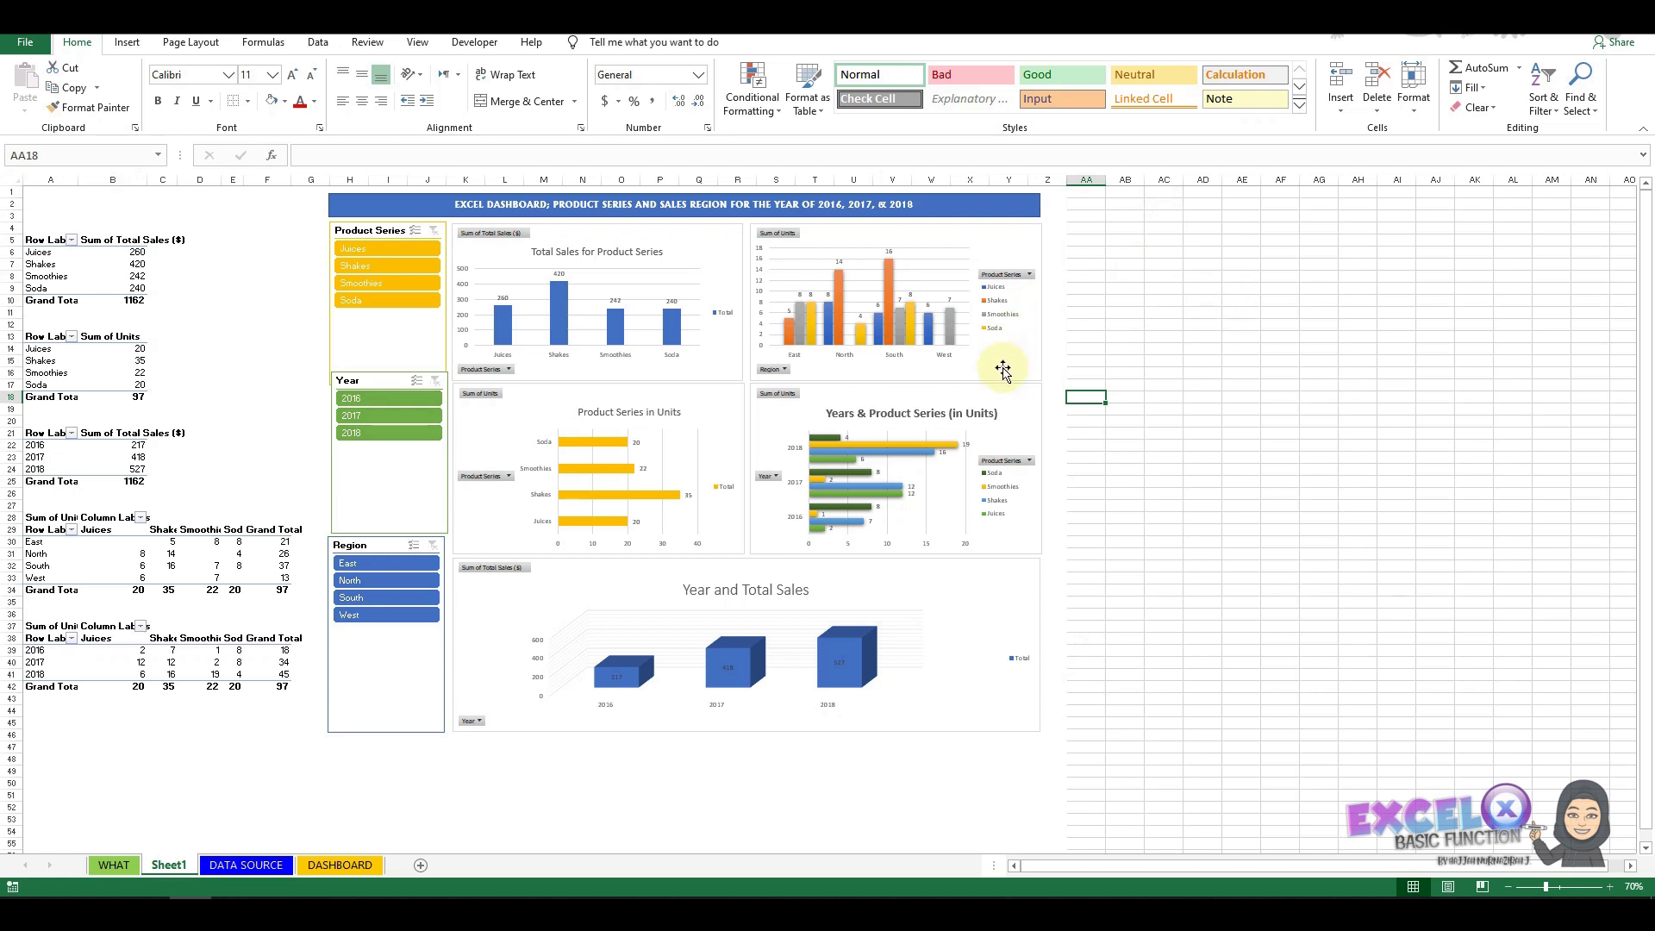
{"action": "left_click", "coordinate": [1207, 521]}
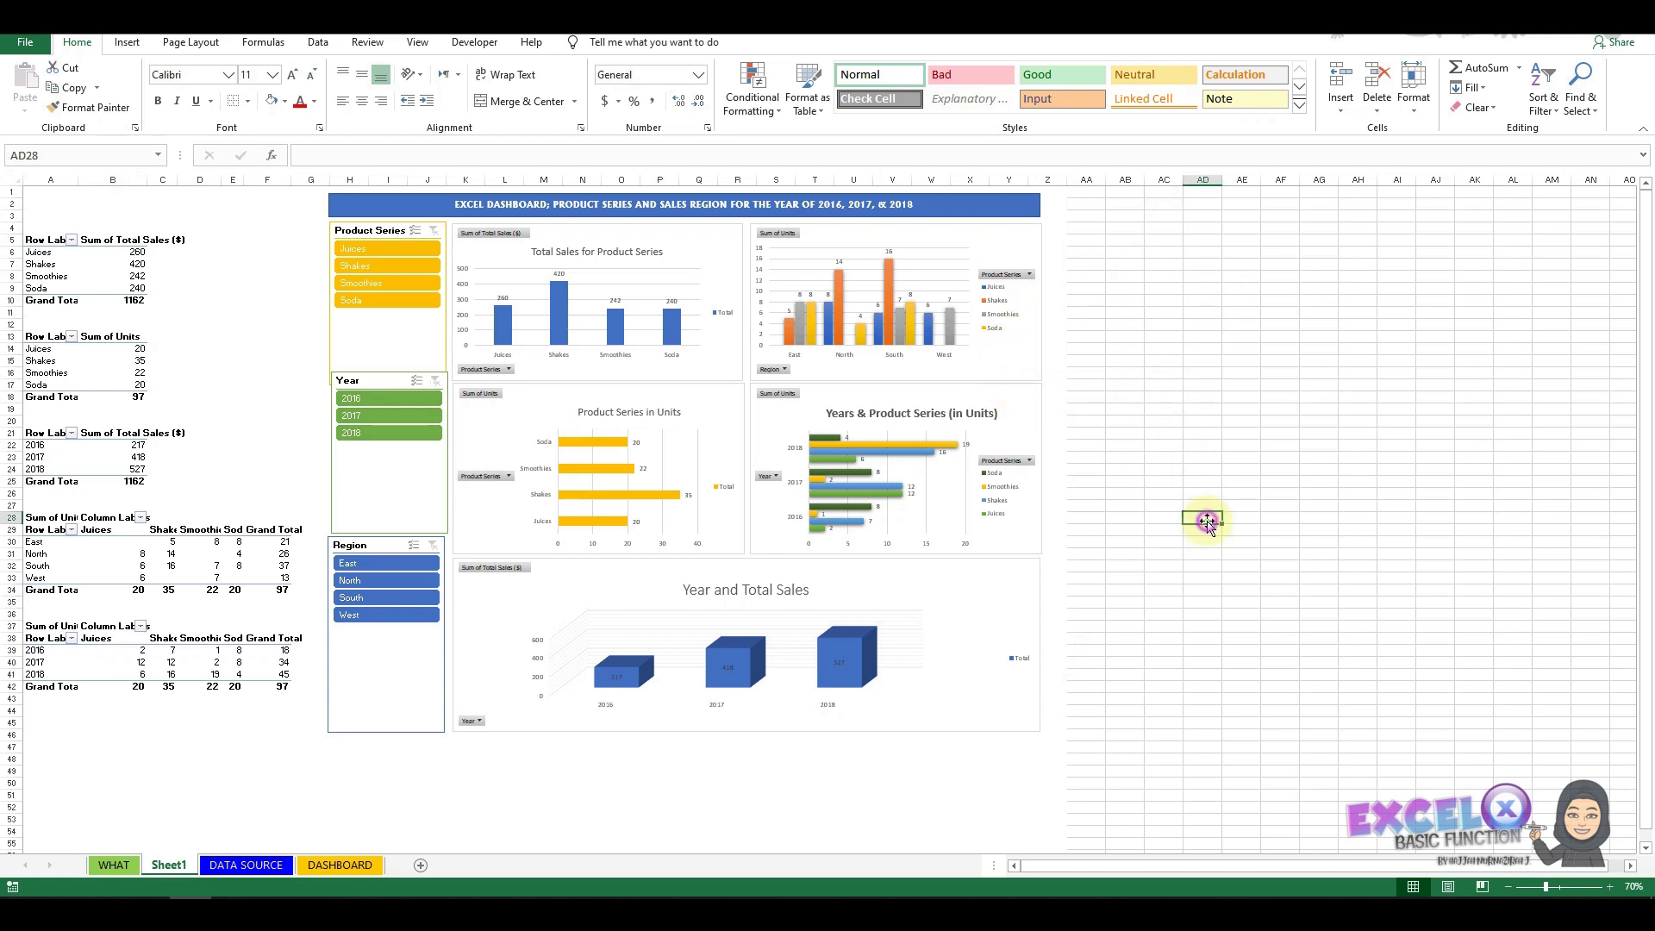